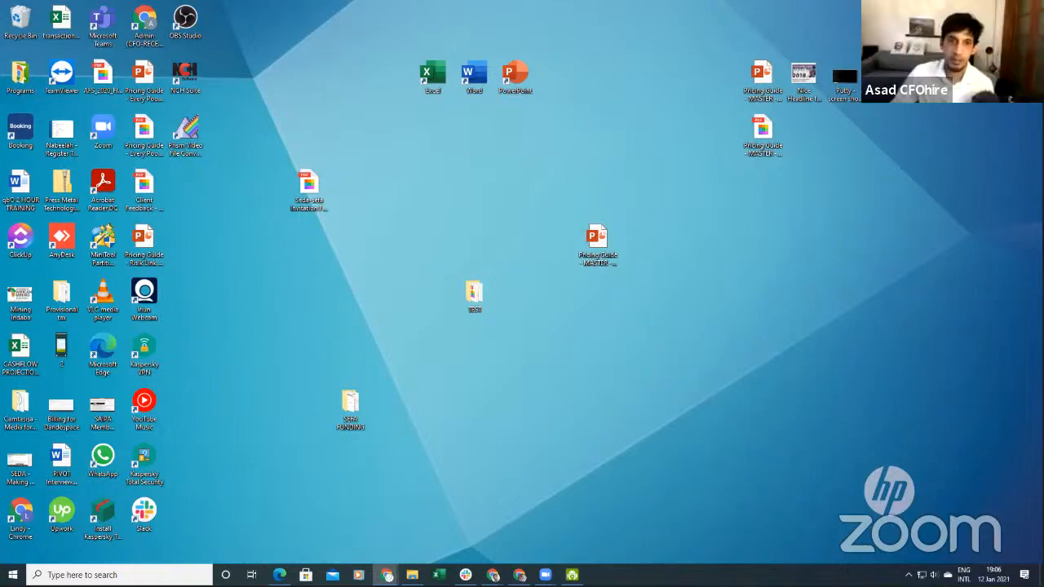
Step: Switch to Chrome and look through the ClickUp feature requests listed for the search "pdf ocr"
key("alt+Tab")
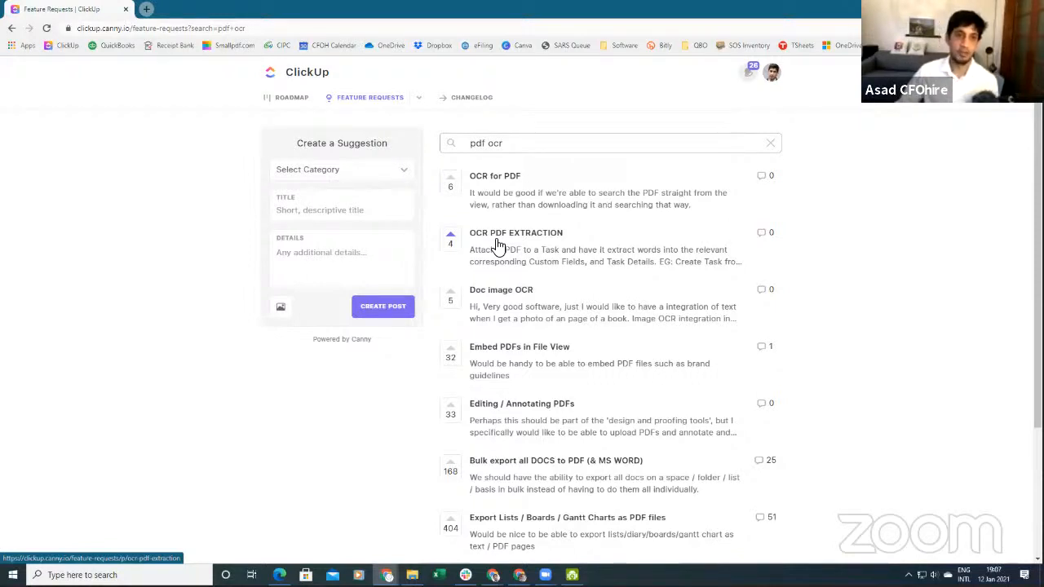
scroll(602, 309, "down", 1)
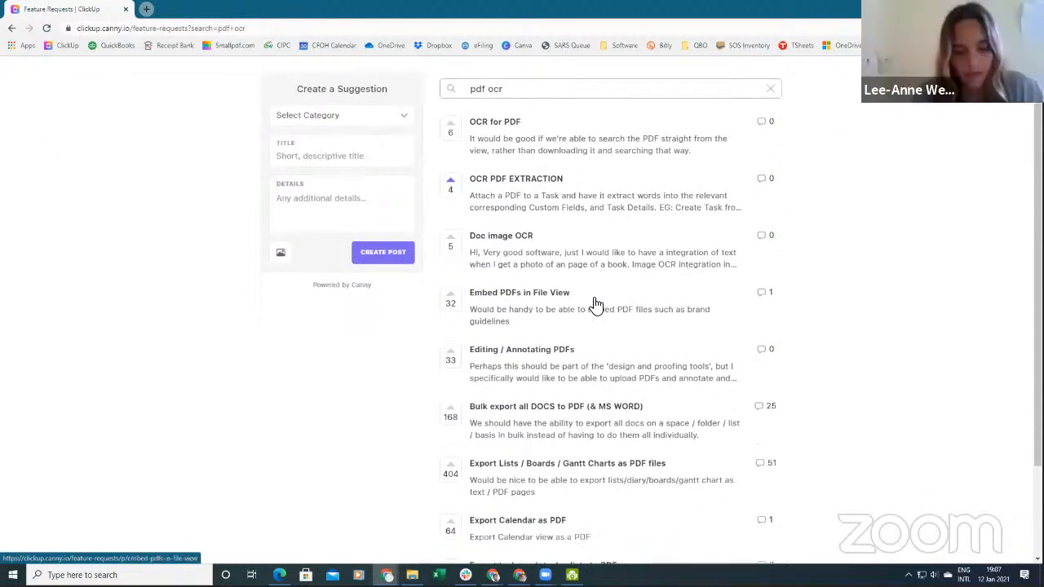
scroll(593, 302, "up", 1)
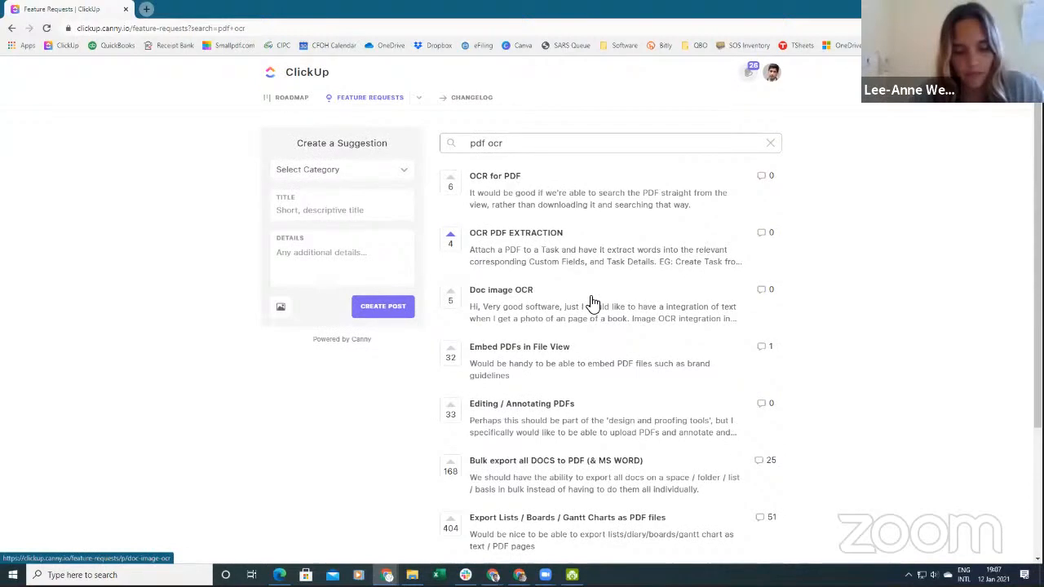
scroll(567, 280, "down", 3)
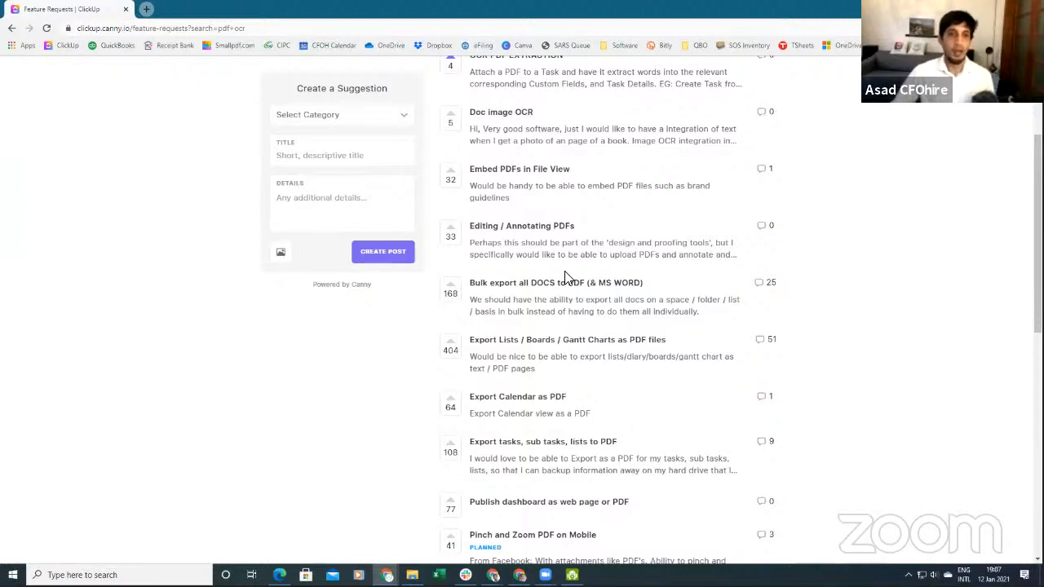
scroll(567, 278, "down", 3)
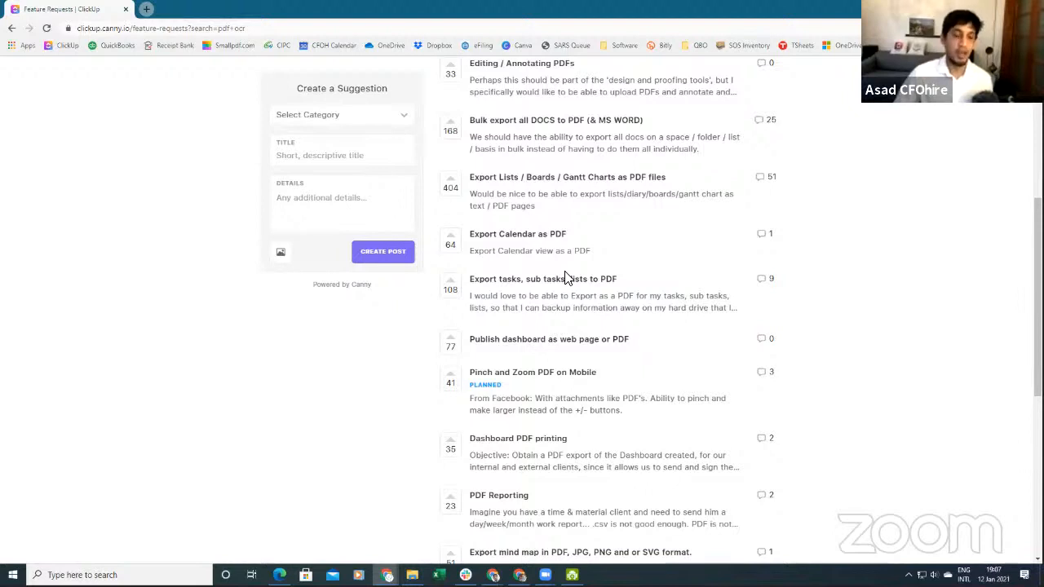
scroll(569, 278, "down", 1)
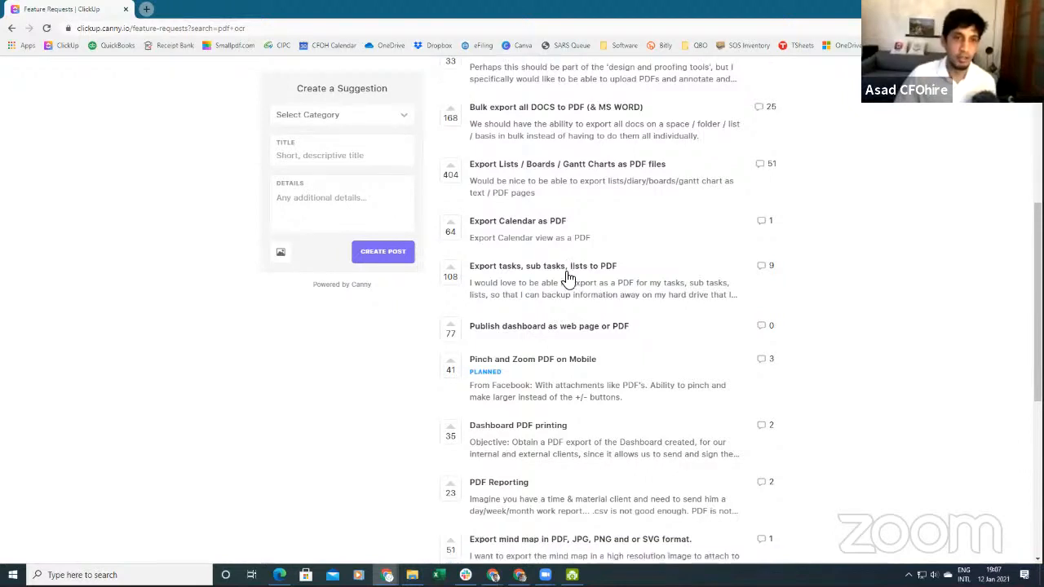
scroll(569, 279, "up", 2)
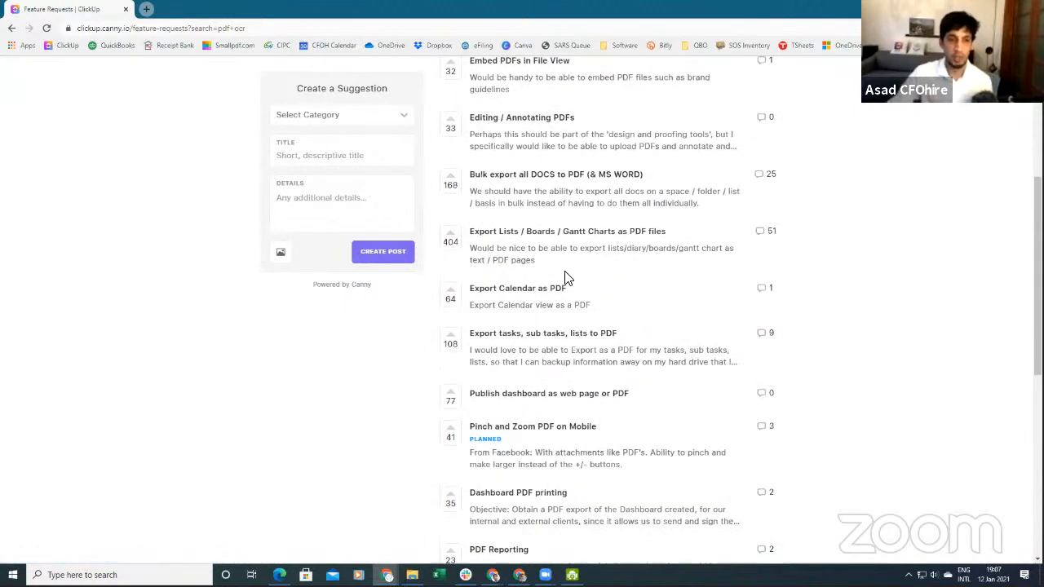
scroll(543, 282, "up", 2)
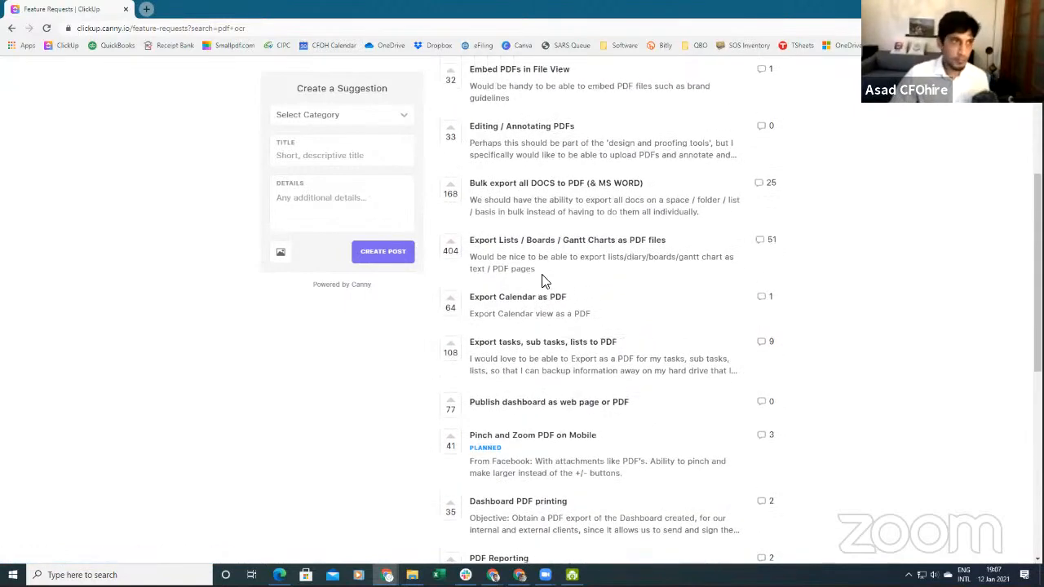
Step: Search Google for "clcikup" and open the official ClickUp website from the sponsored result
left_click(230, 35)
type("clcikup")
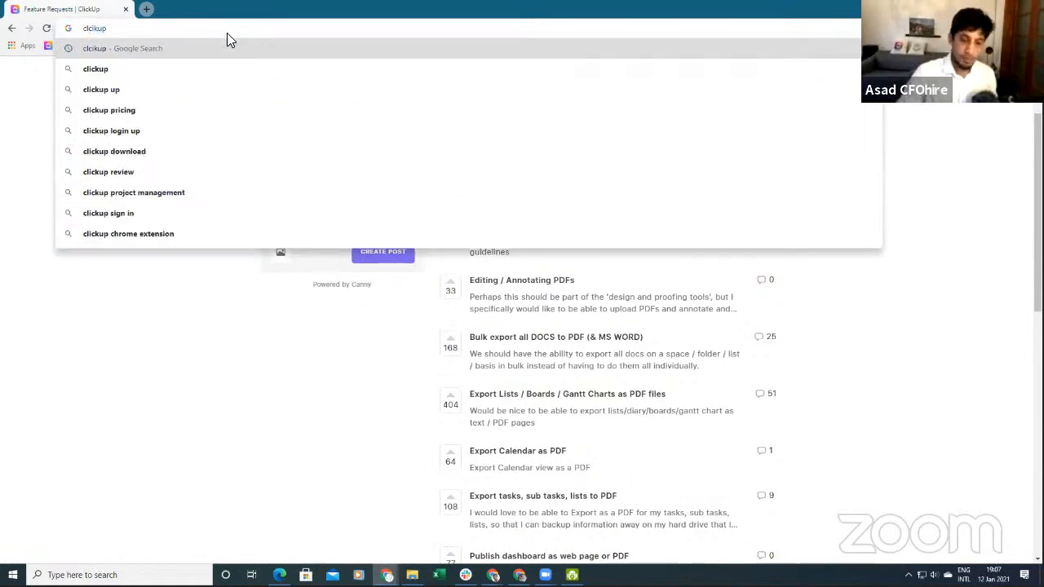
key("Return")
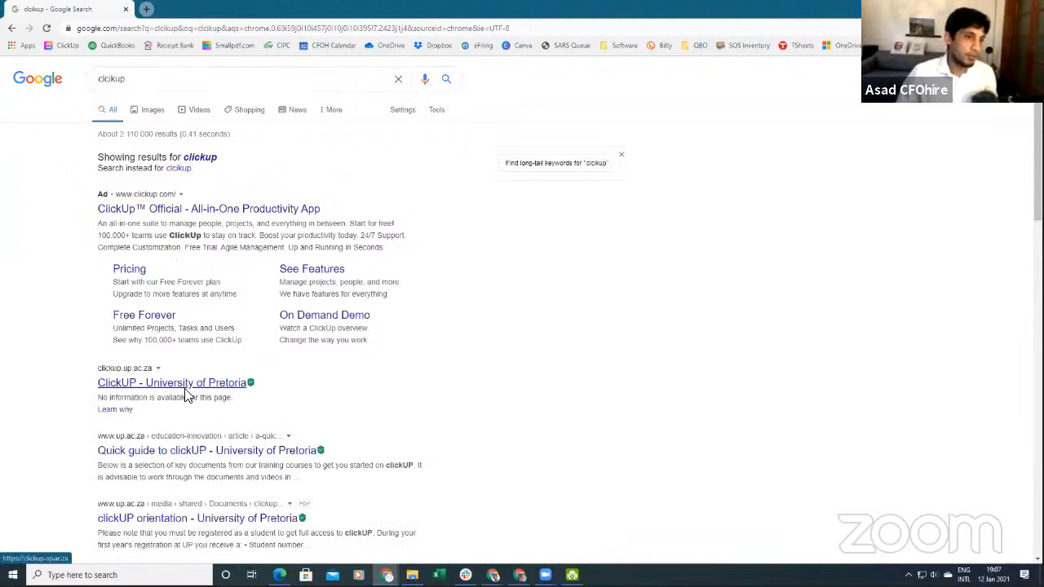
scroll(194, 390, "down", 1)
scroll(194, 390, "down", 1)
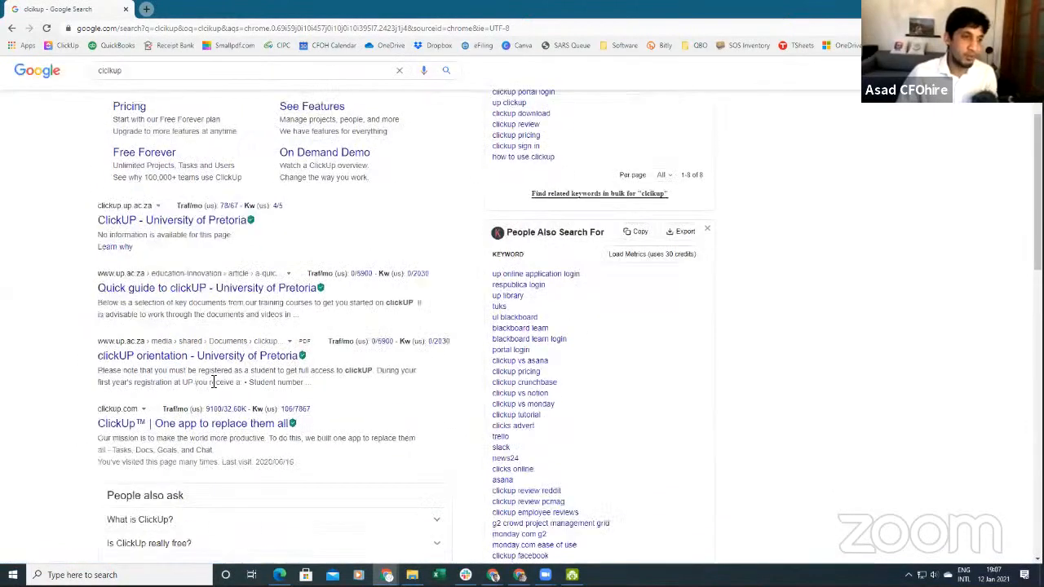
scroll(226, 214, "up", 2)
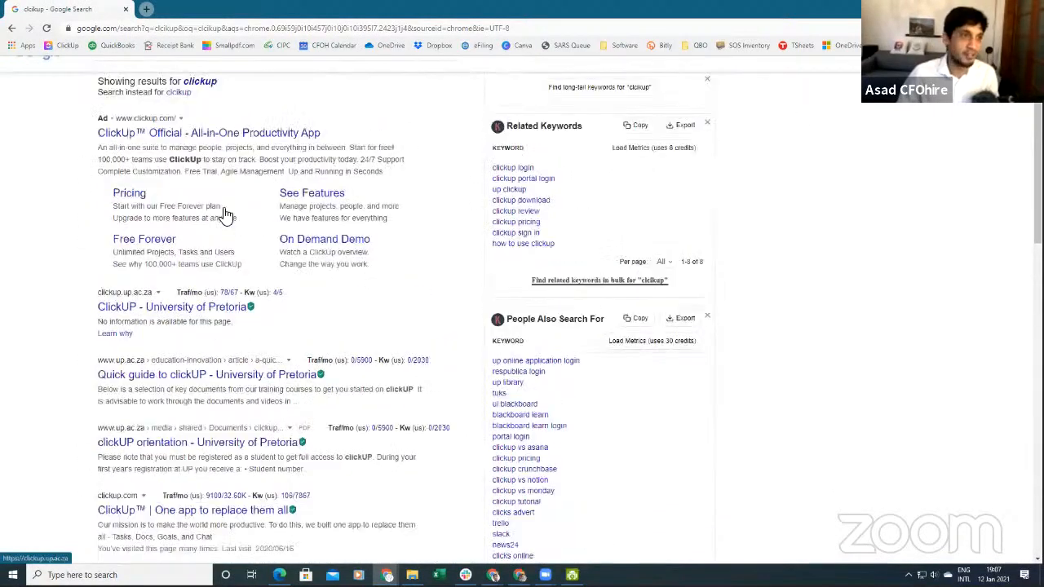
left_click(233, 213)
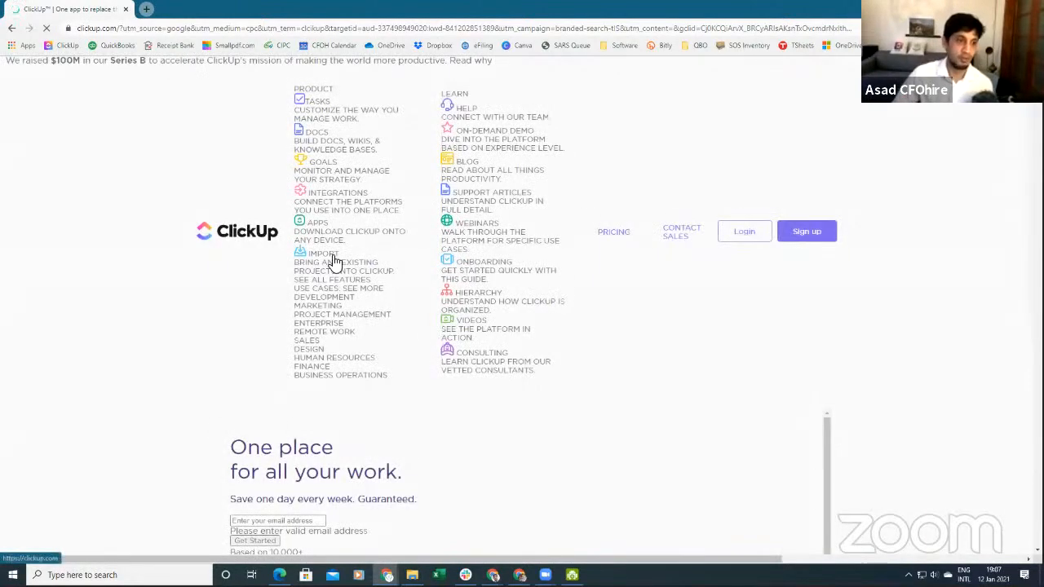
Step: View the homepage's "This is the future of work" feature showcase from To-Do Lists through Email & Chat
scroll(323, 313, "down", 5)
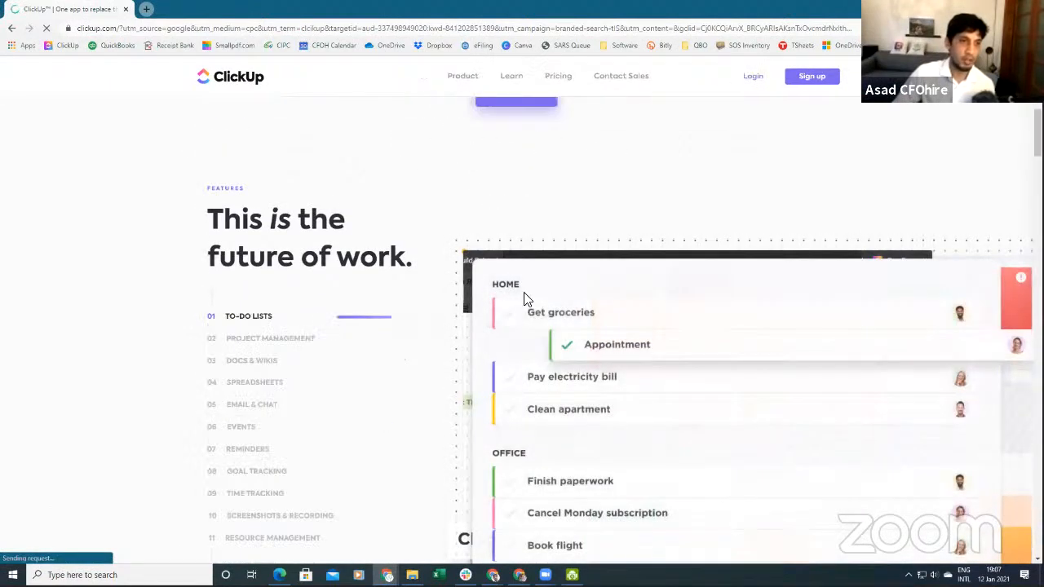
scroll(364, 289, "down", 2)
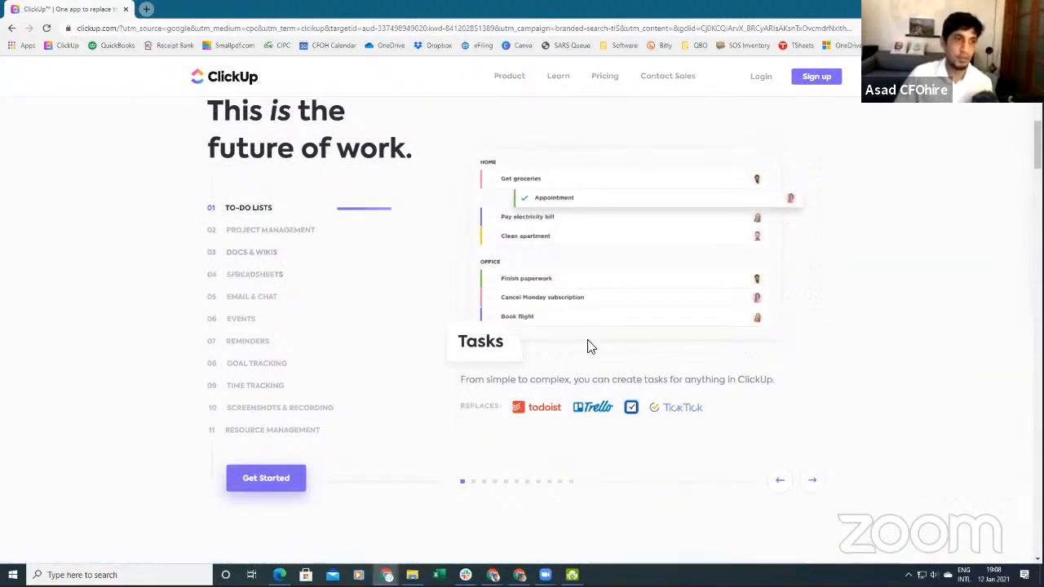
left_click(812, 493)
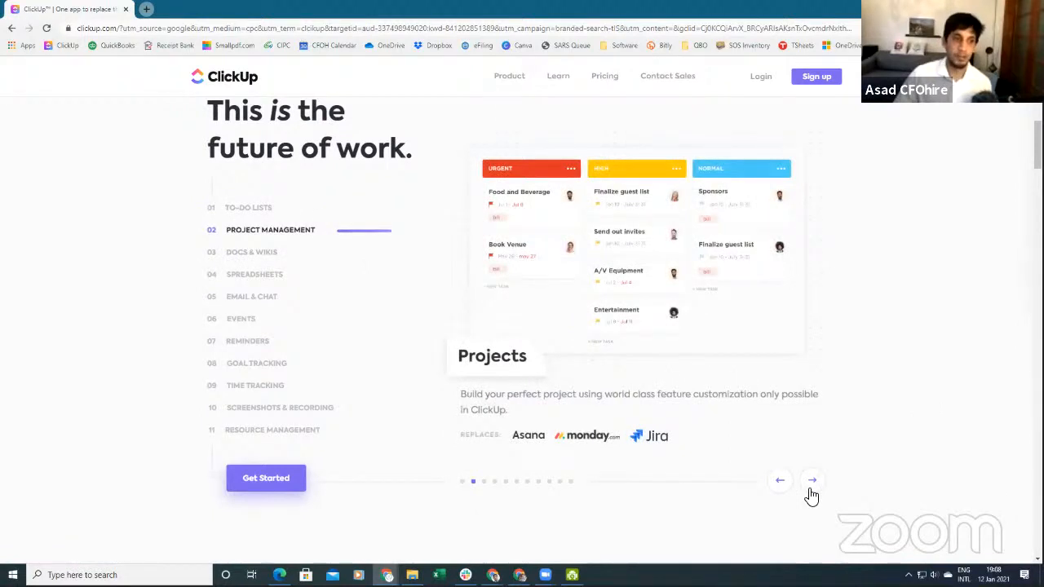
left_click(811, 494)
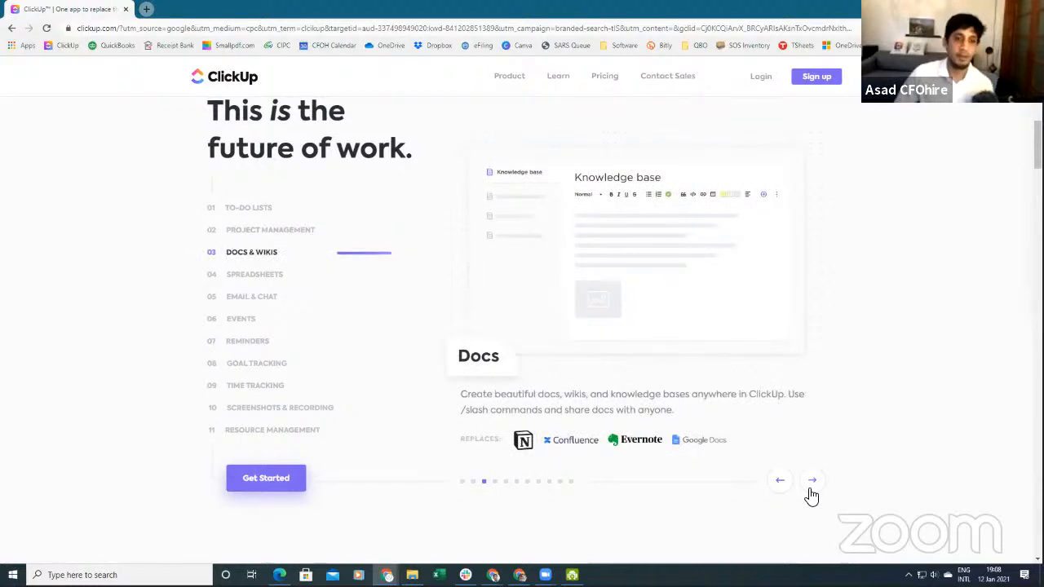
left_click(814, 495)
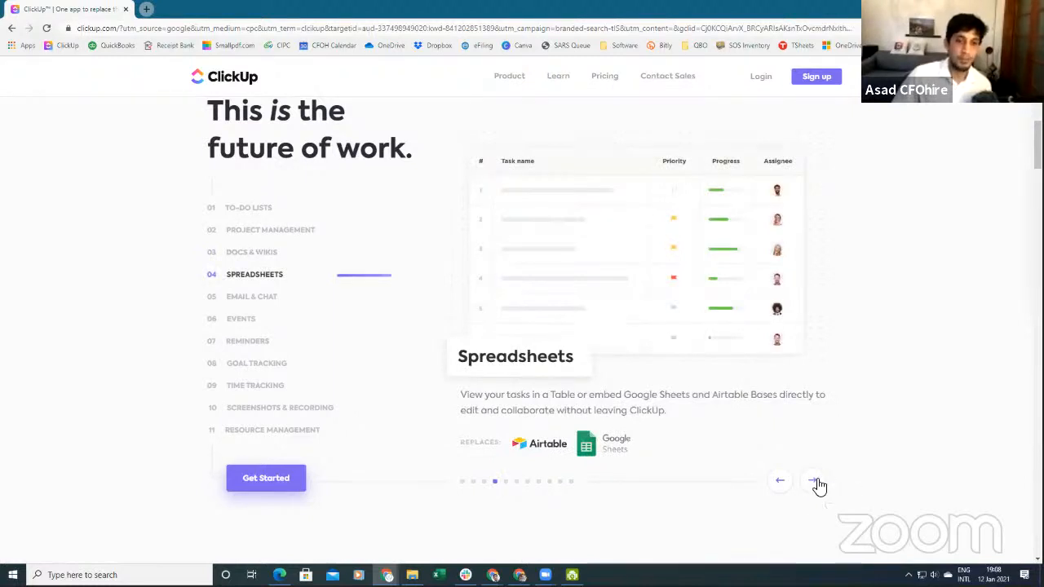
left_click(815, 484)
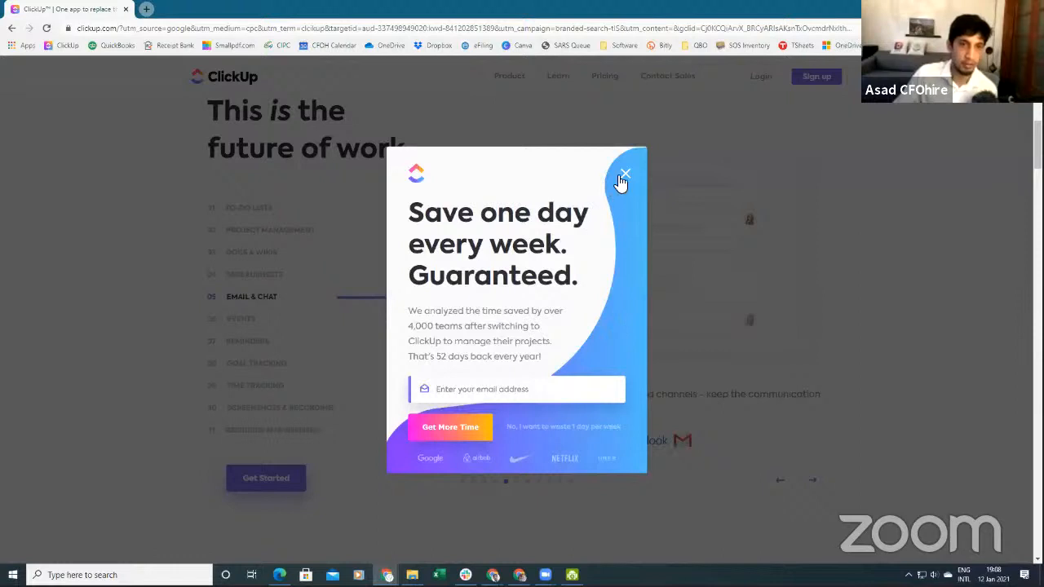
Step: Dismiss the "Save one day every week" pop-up and advance the feature showcase through Events to Resource Management
left_click(624, 175)
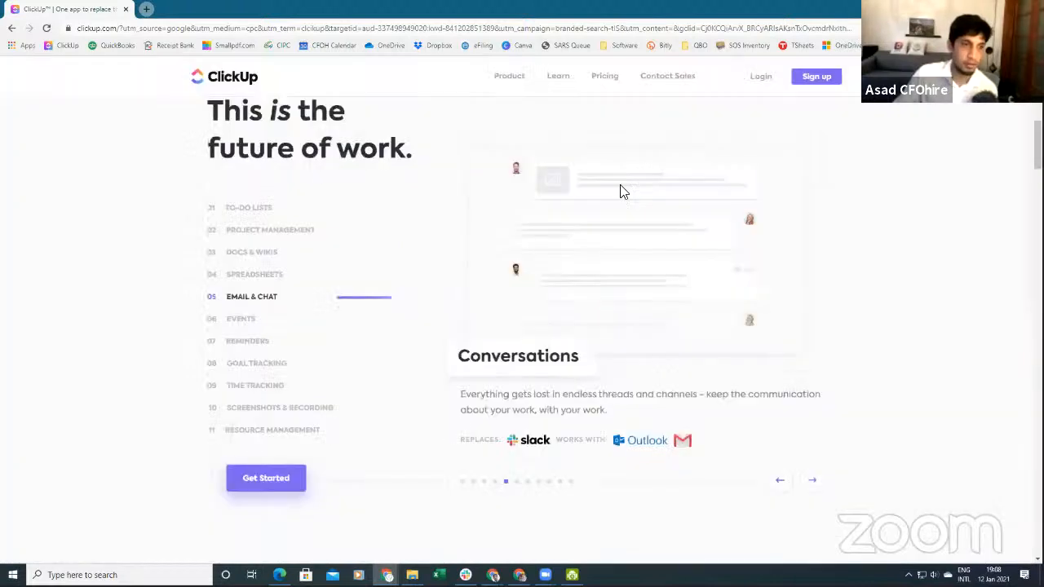
left_click(814, 486)
left_click(814, 486)
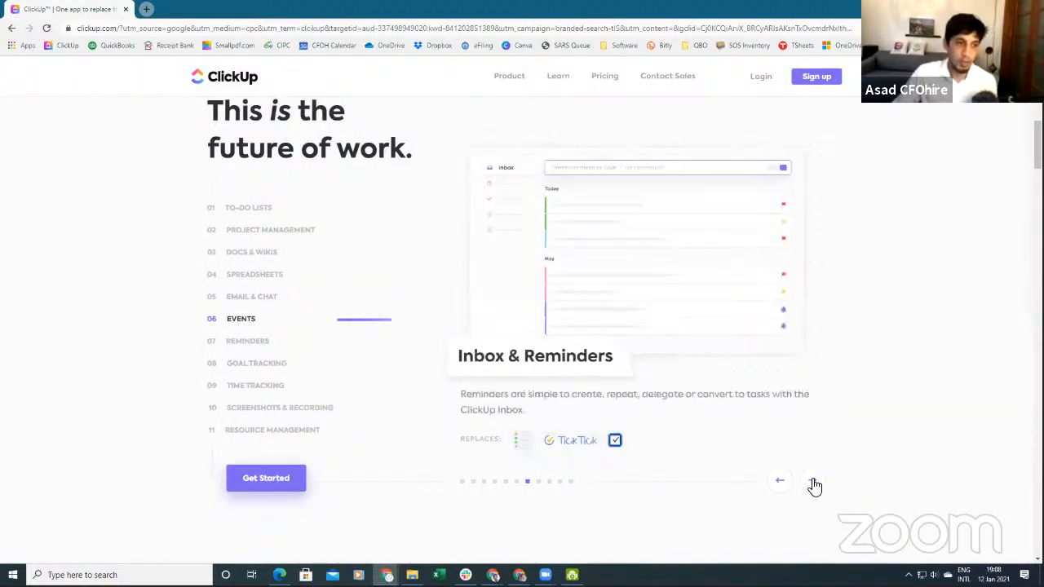
left_click(814, 487)
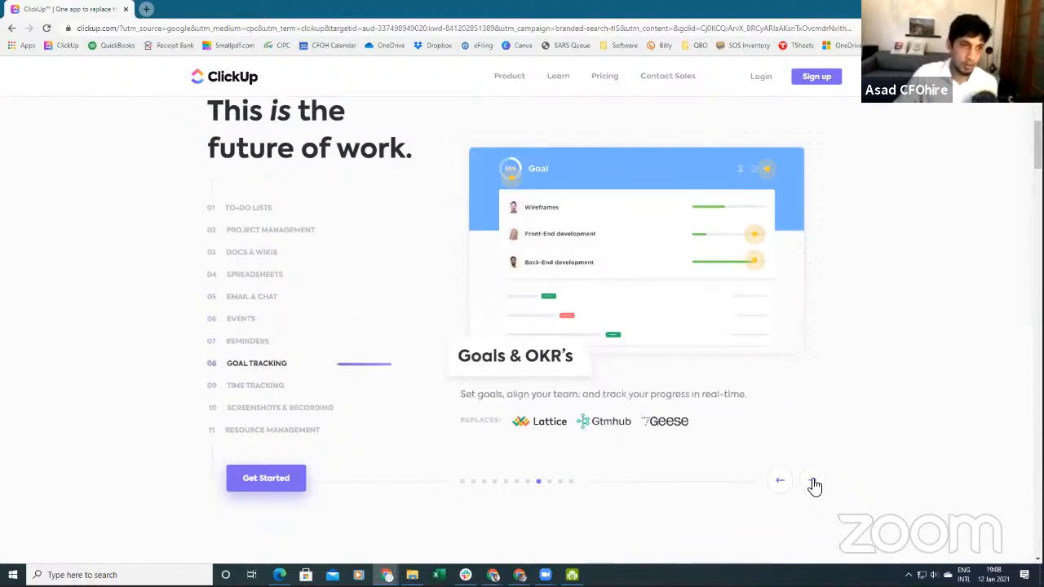
left_click(814, 486)
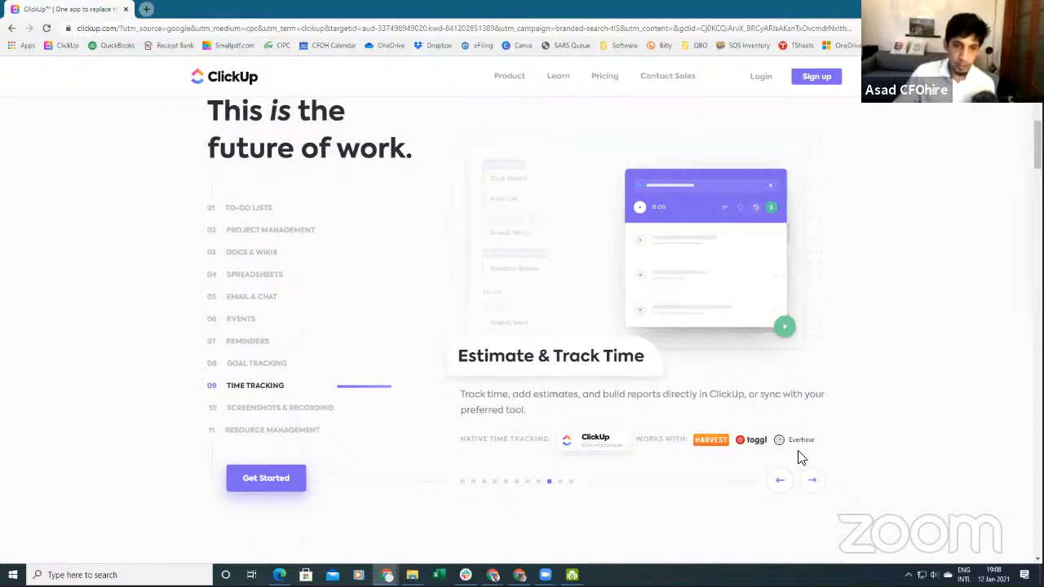
left_click(813, 486)
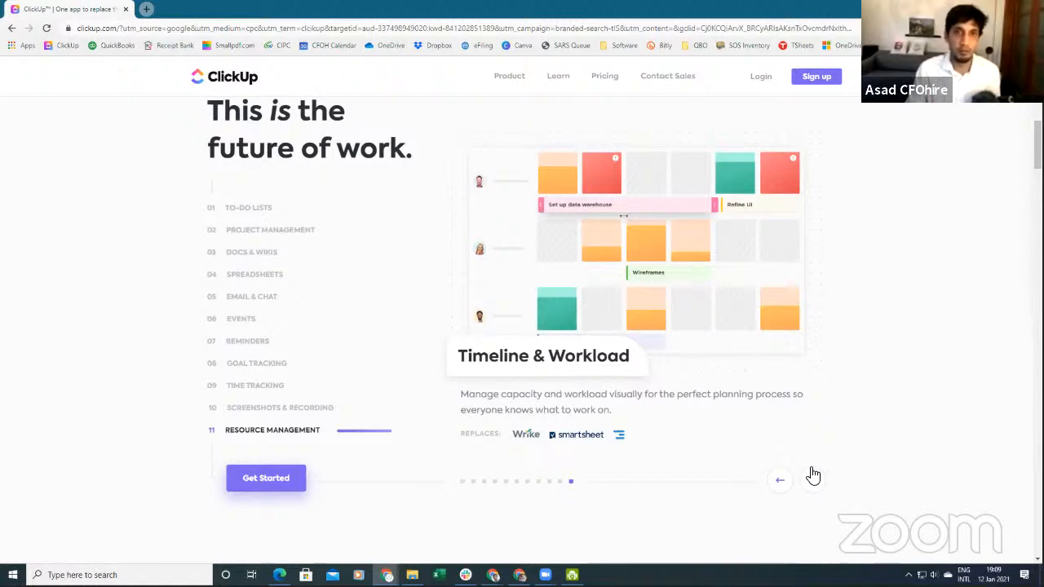
Step: Open cfohire.co in a new browser tab and go to its Live Training page
left_click(148, 9)
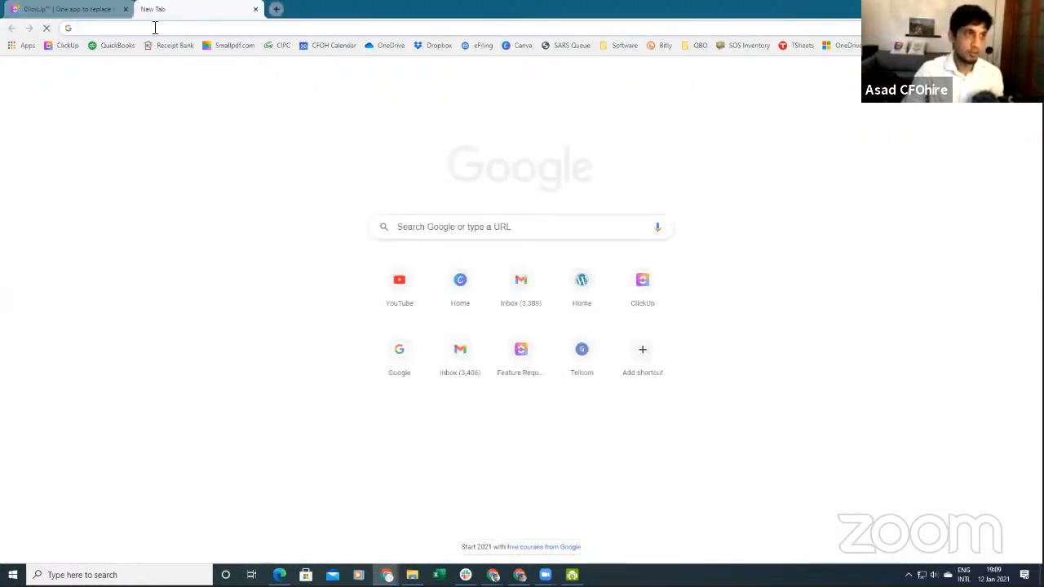
type("cfohire.co")
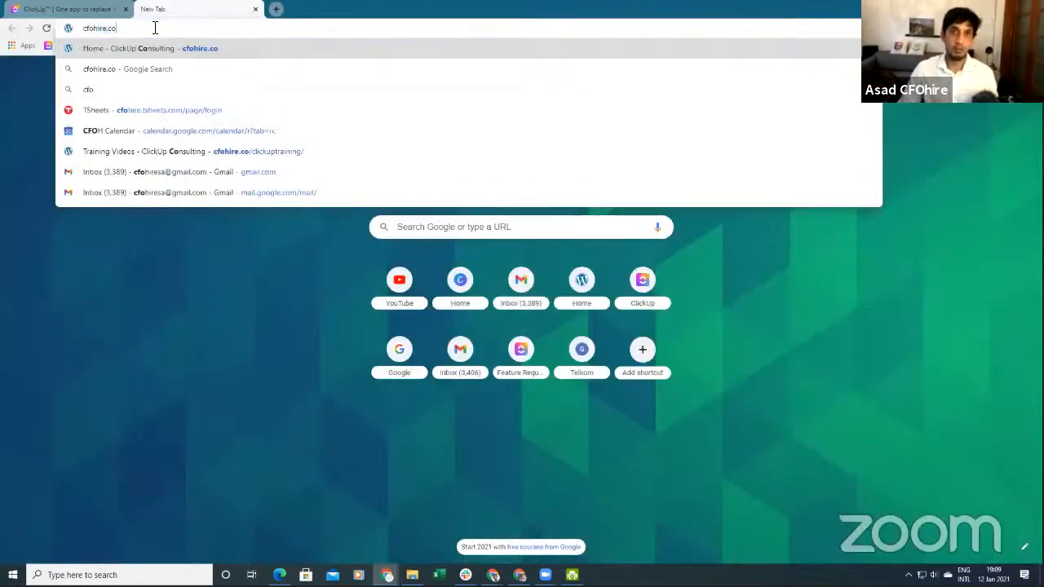
key("Return")
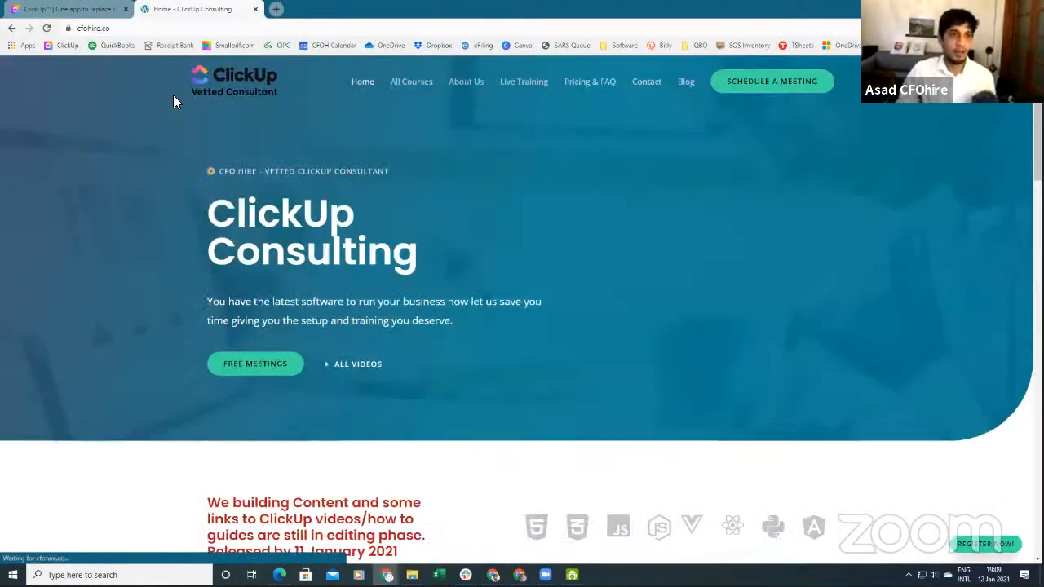
left_click(526, 90)
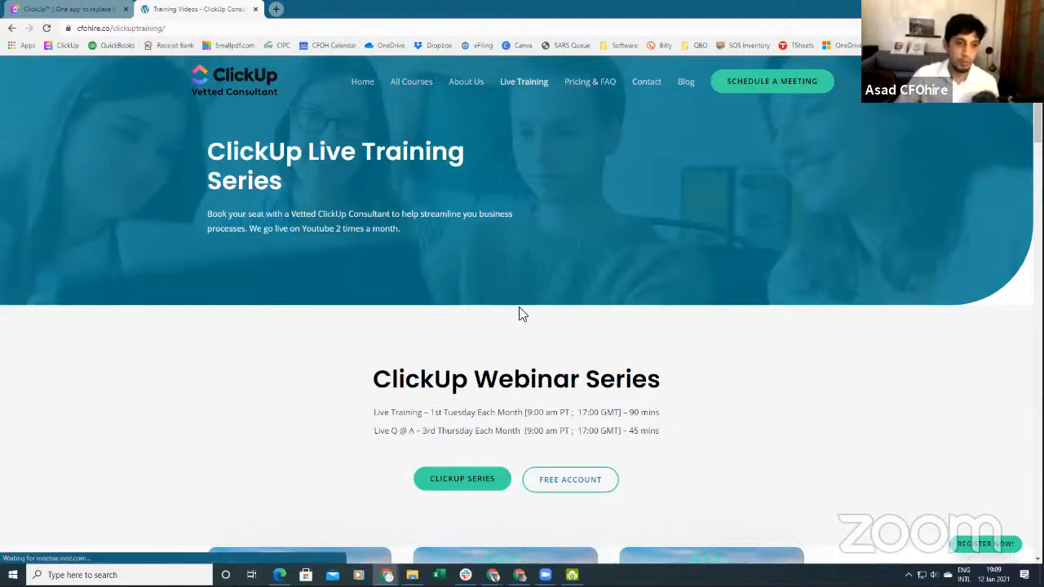
Step: Examine the ClickUp Webinar Series schedule, highlighting the Live Q&A day, and review the live training session cards with their registration dates
scroll(457, 361, "down", 1)
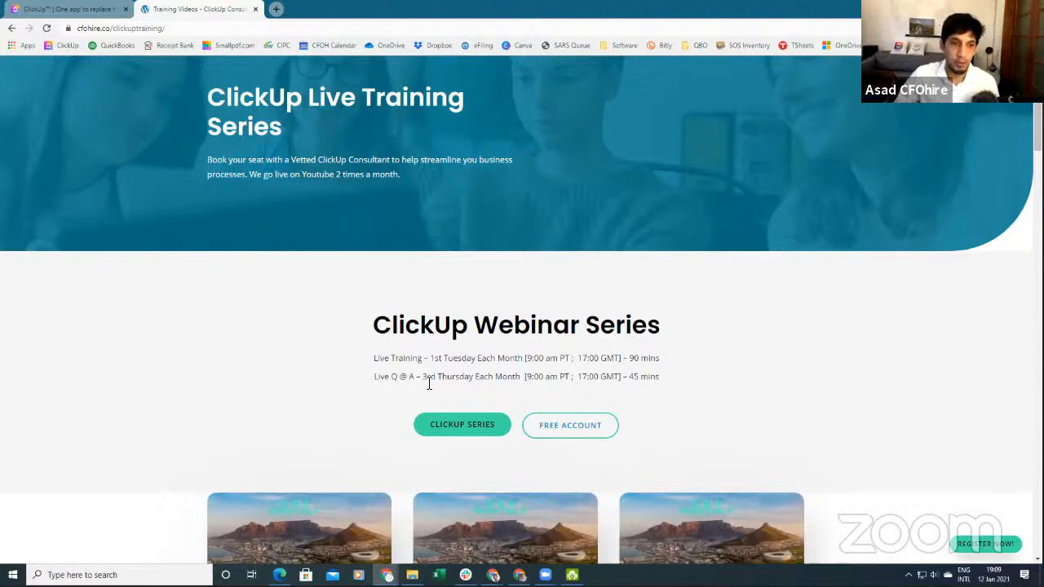
left_click_drag(422, 378, 489, 380)
scroll(571, 371, "down", 2)
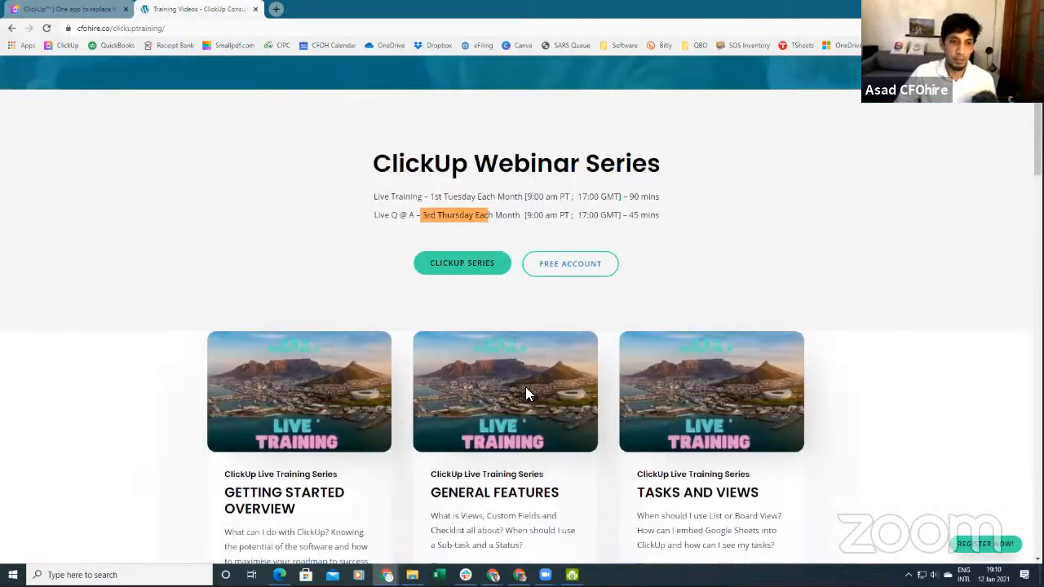
scroll(363, 326, "down", 2)
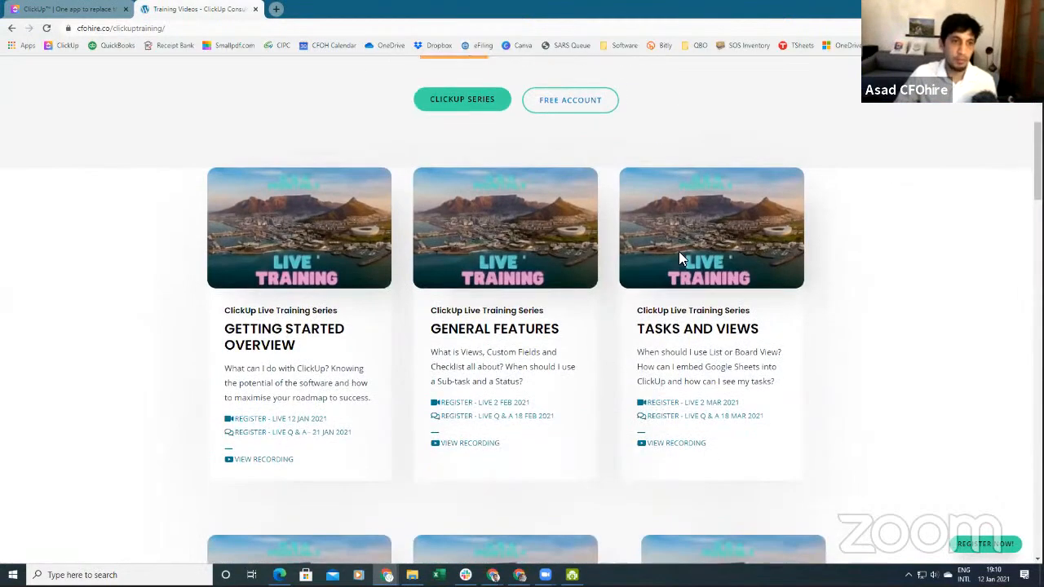
scroll(450, 302, "down", 1)
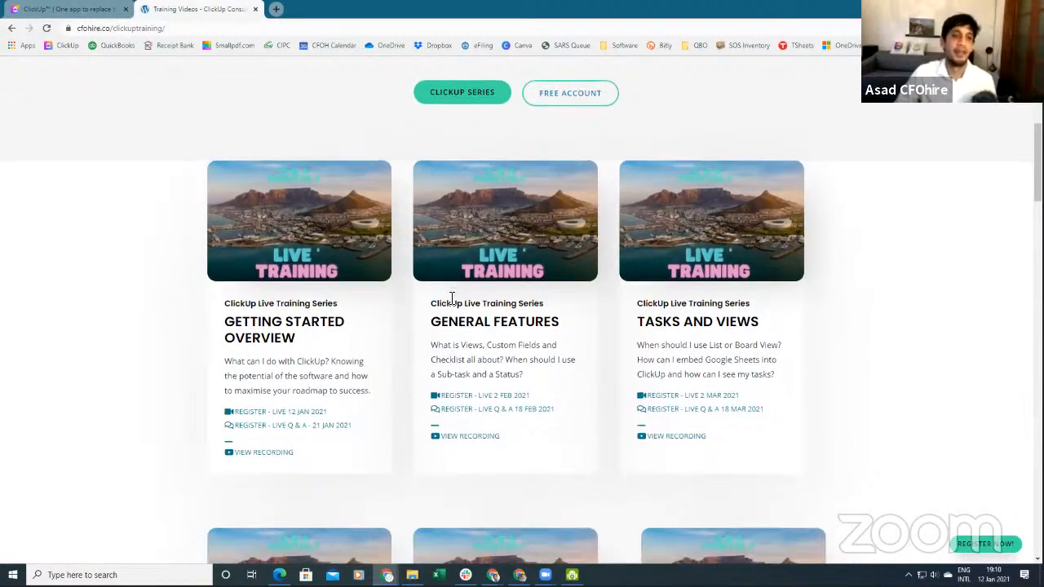
scroll(451, 299, "down", 4)
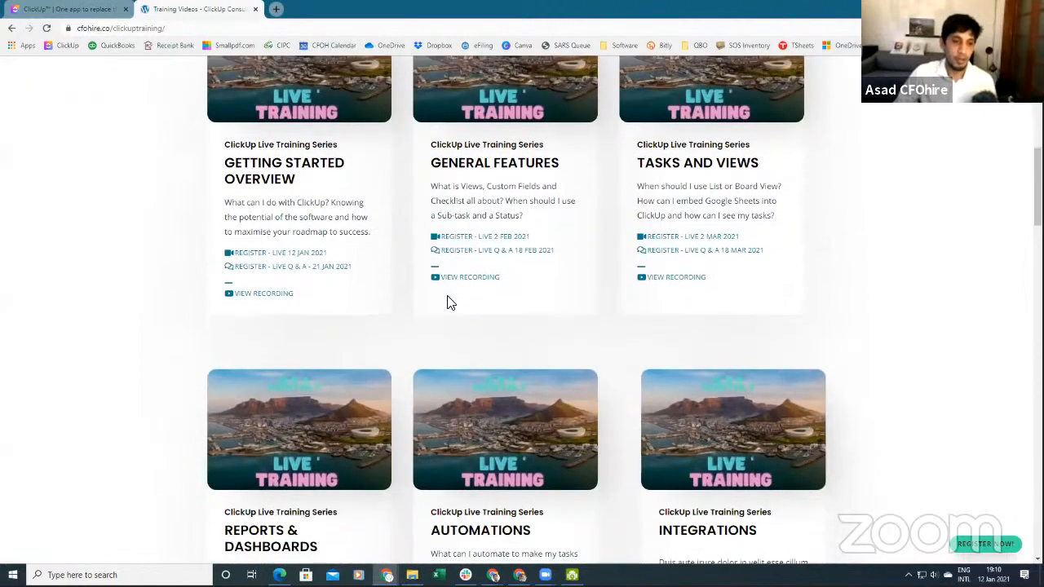
scroll(323, 196, "up", 3)
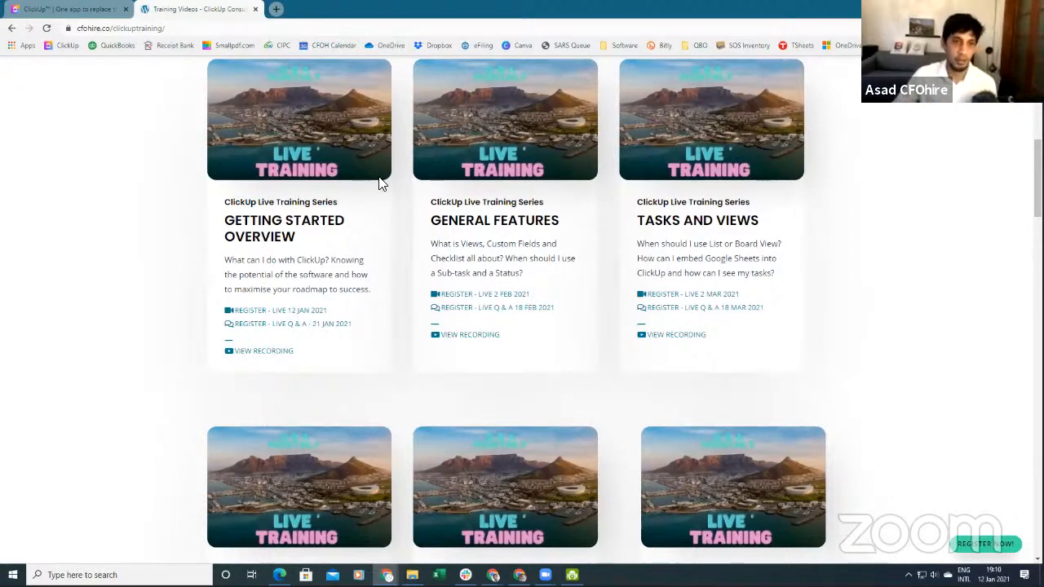
scroll(721, 176, "down", 1)
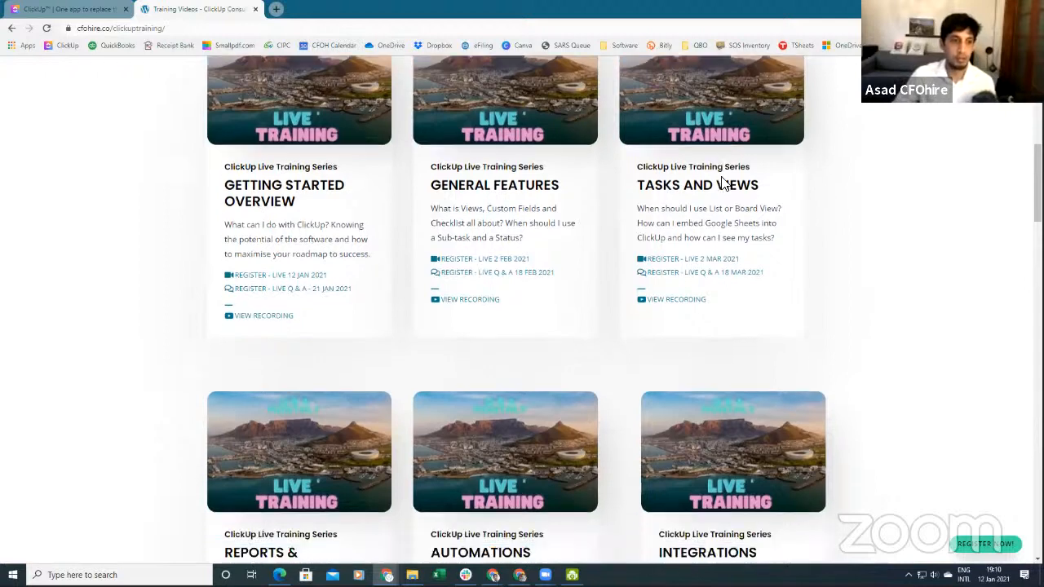
Step: Look over the remaining live training cards, including Reports & Dashboards, Automations and Integrations, and return to the first row of sessions
scroll(721, 177, "down", 1)
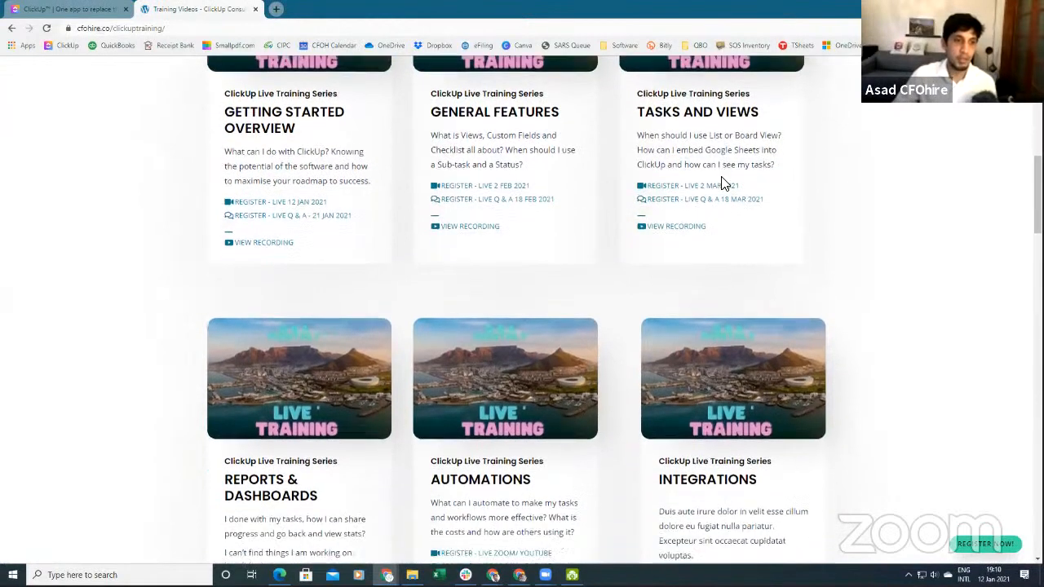
scroll(622, 221, "up", 2)
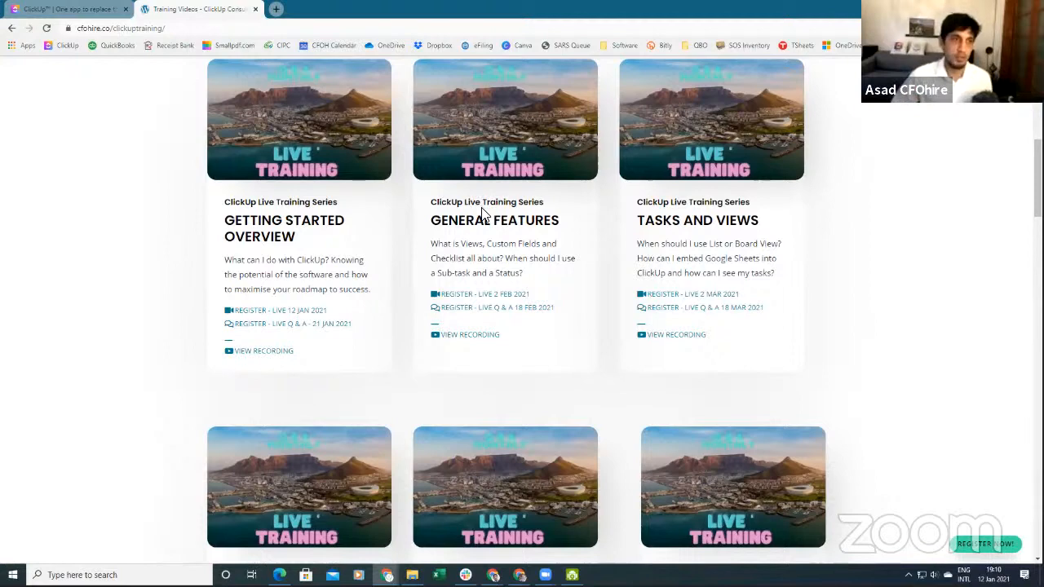
scroll(506, 241, "up", 2)
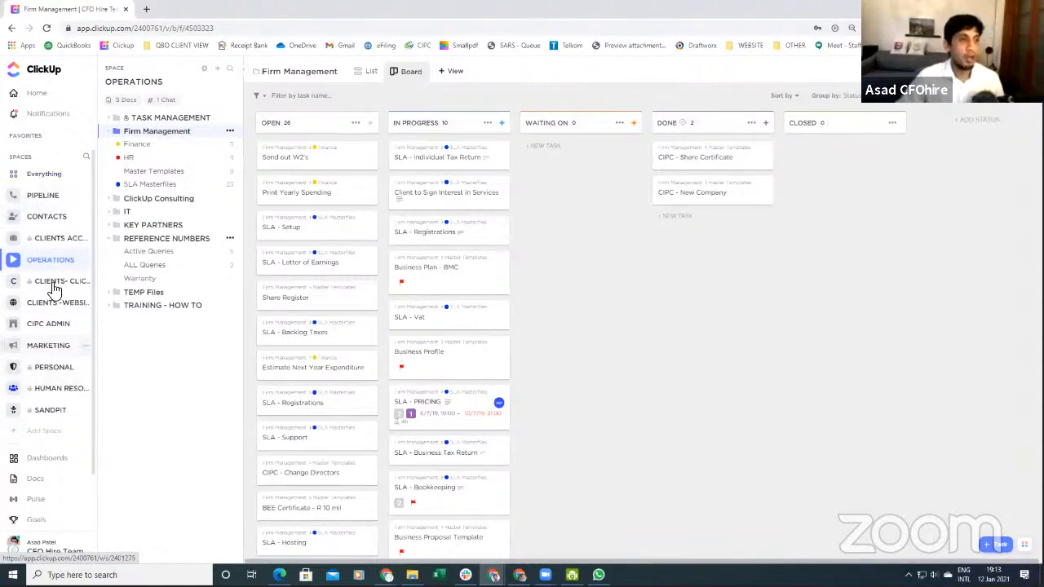
Step: Tour the Pipeline, Contacts and Operations spaces in the ClickUp workspace, showing the folders and lists in each
left_click(45, 197)
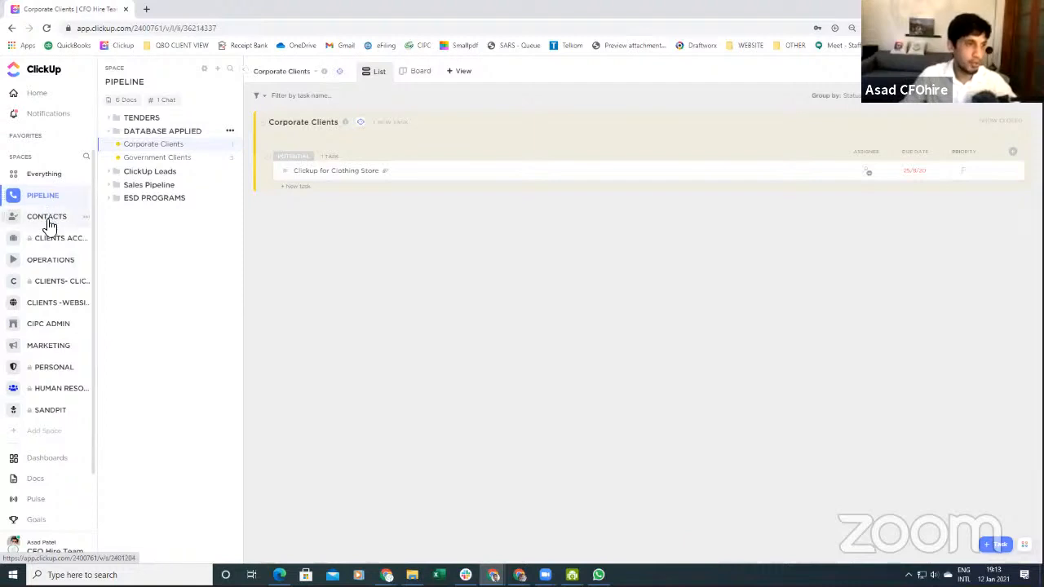
left_click(242, 73)
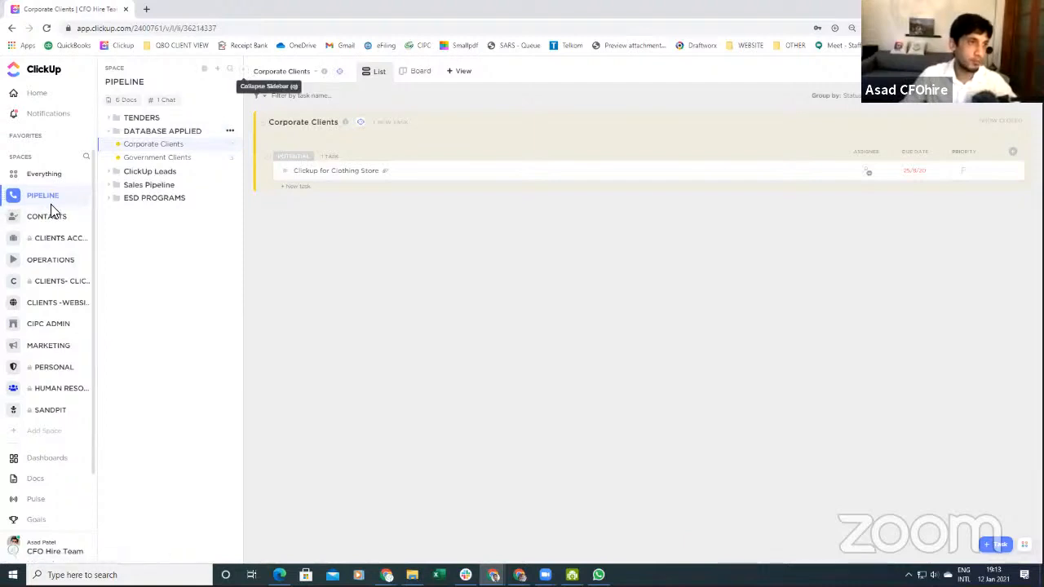
left_click(47, 218)
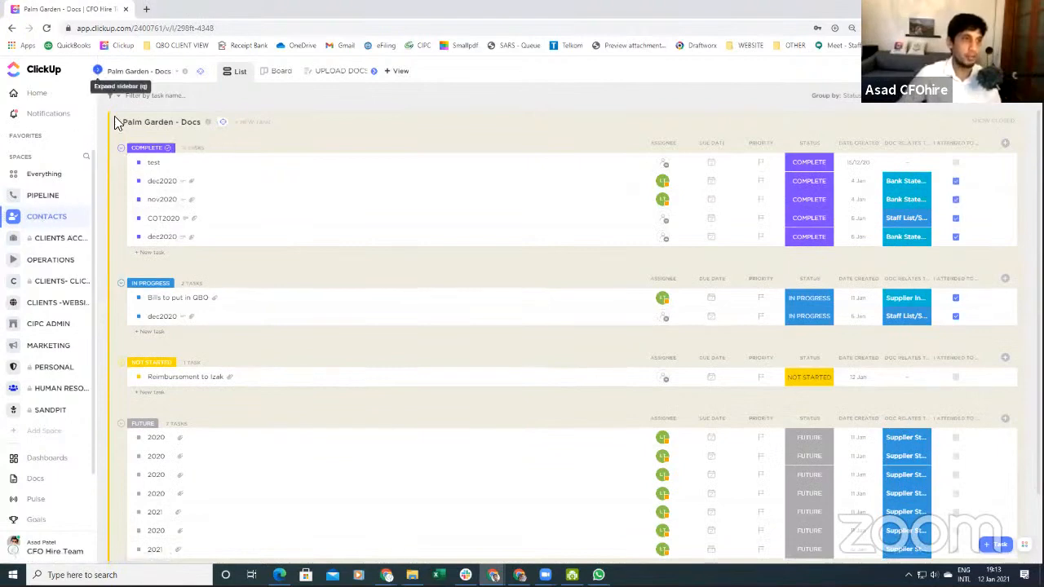
left_click(97, 72)
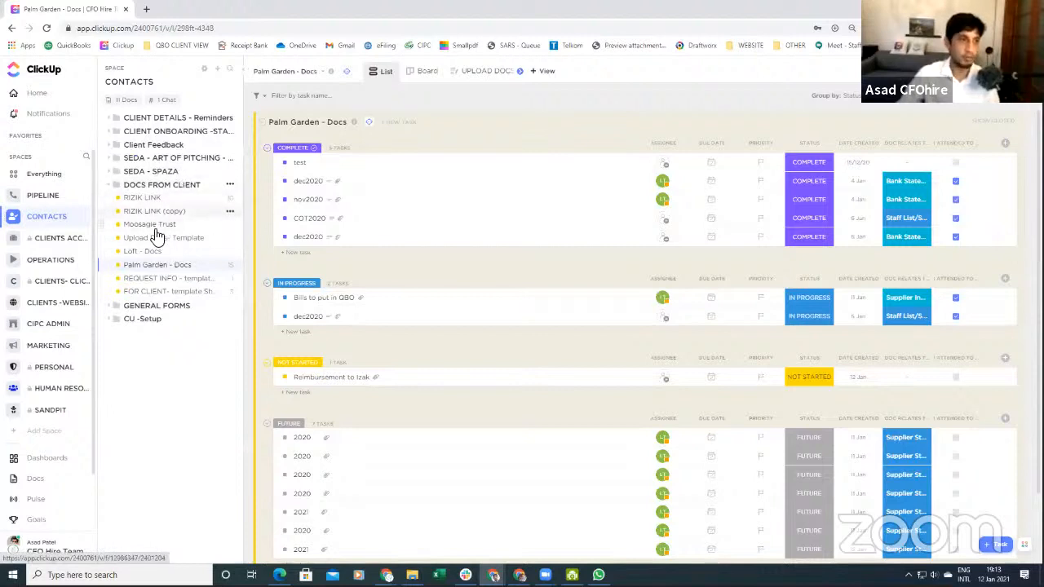
left_click(47, 268)
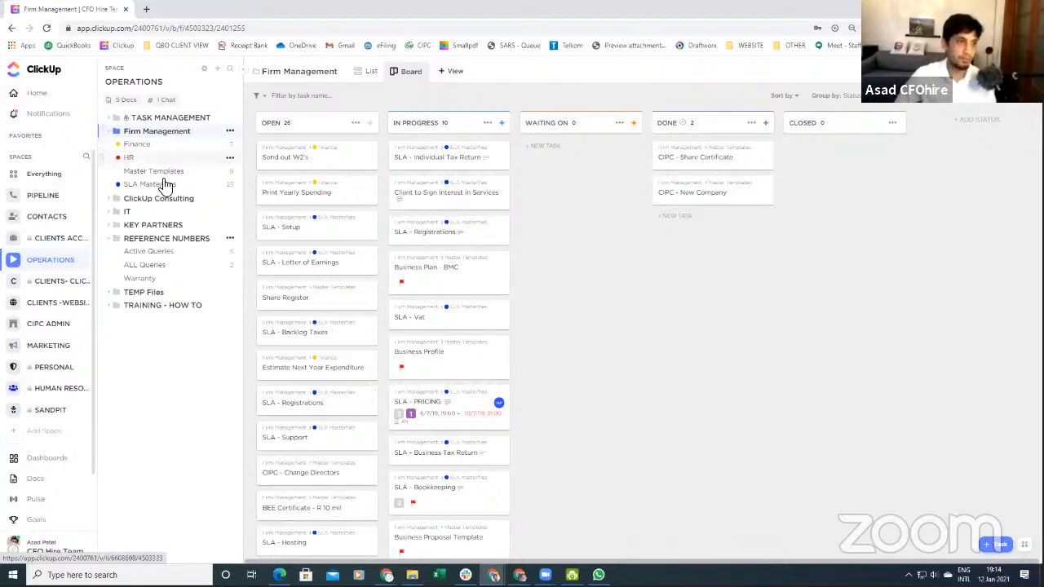
Step: Open the Marketing space and review its Video Production list from the Idea group through to the Done group
left_click(60, 346)
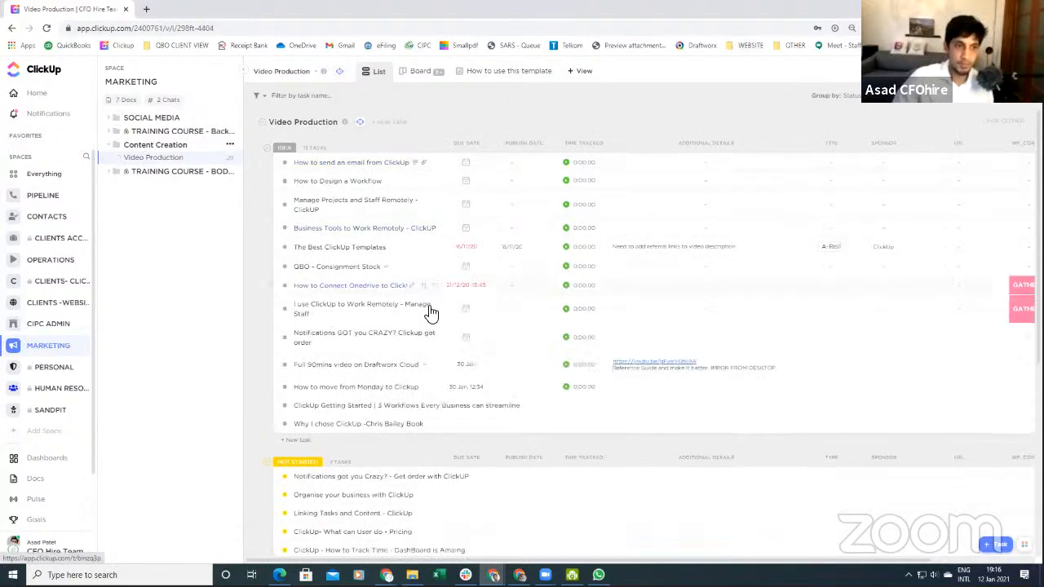
scroll(391, 481, "down", 3)
scroll(362, 444, "down", 6)
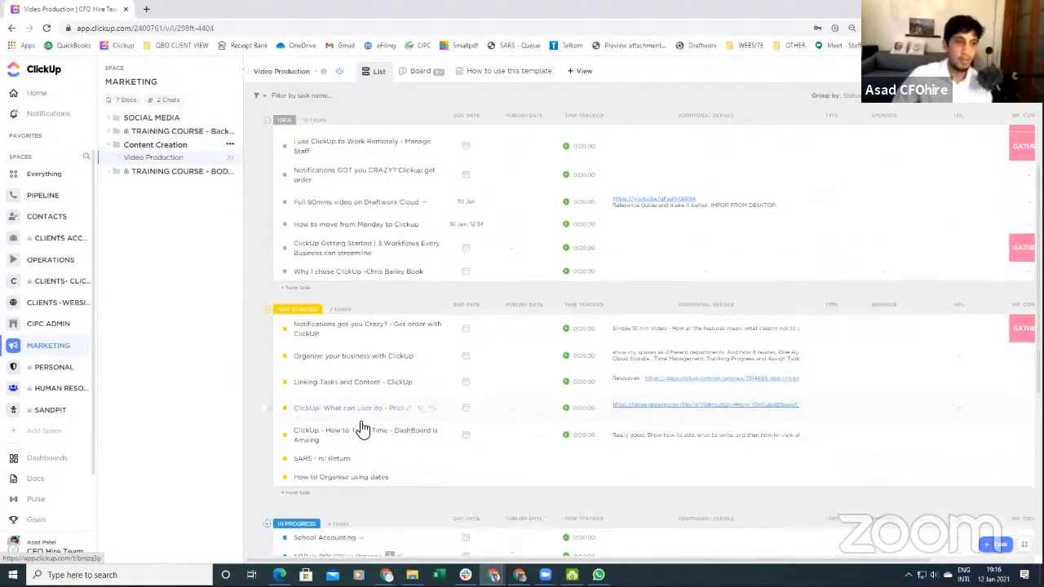
scroll(377, 432, "down", 1)
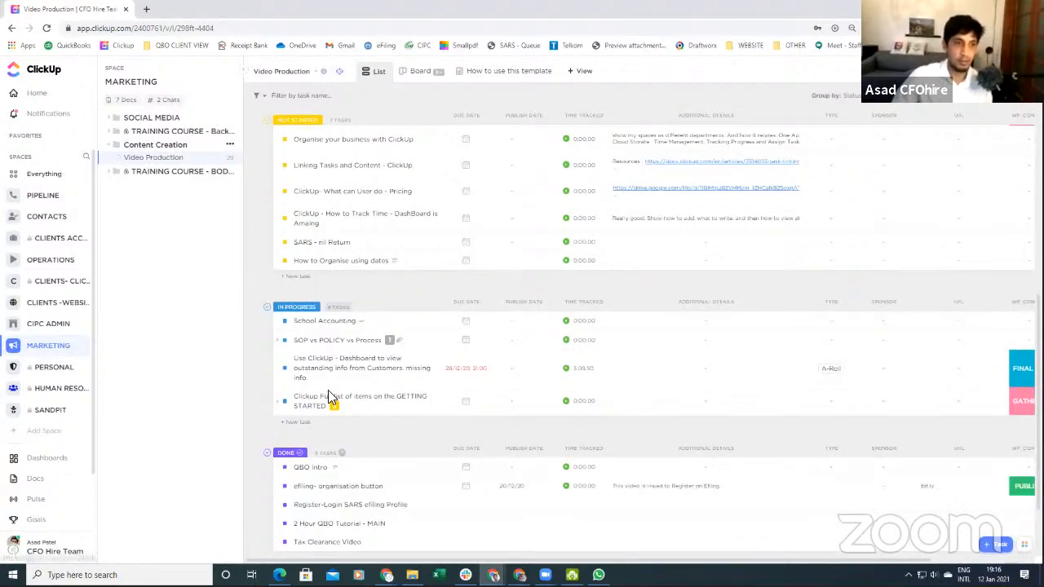
scroll(459, 248, "down", 3)
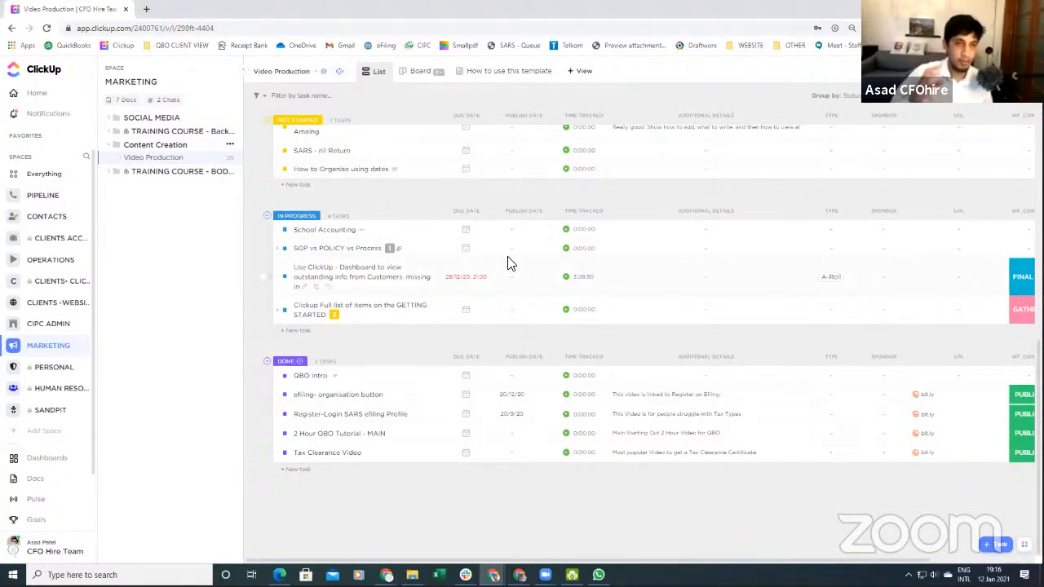
Step: View the Human Resources space and the STAFF WEEKLY PLANNER dashboard, briefly showing that dashboard's options
left_click(57, 389)
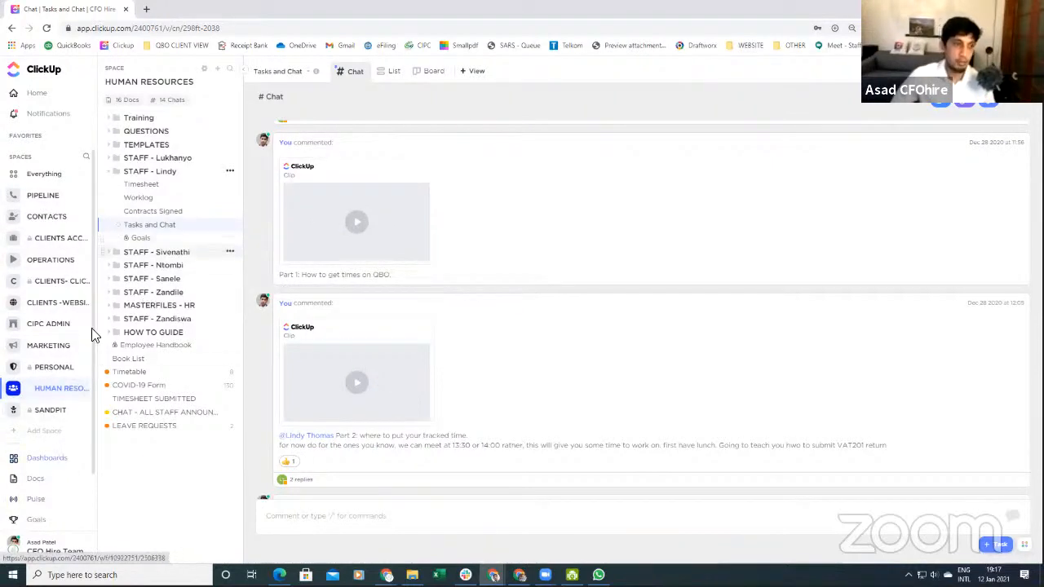
left_click(55, 460)
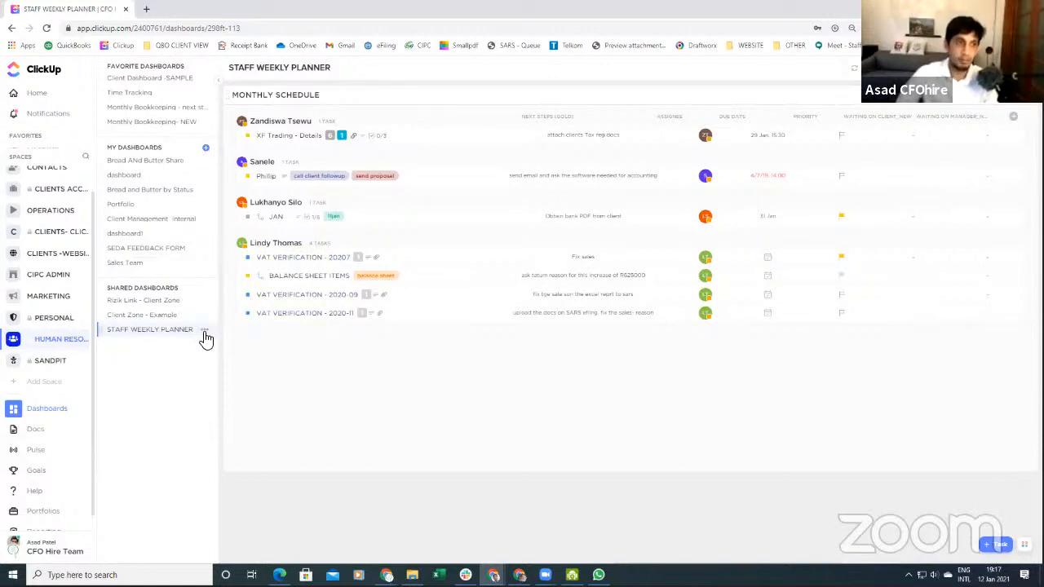
left_click(204, 330)
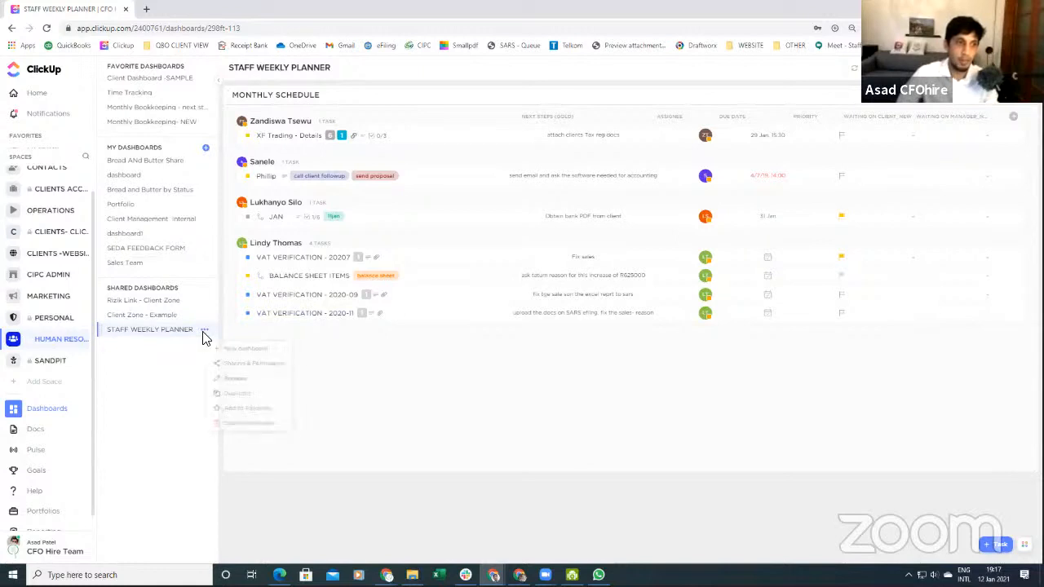
left_click(173, 384)
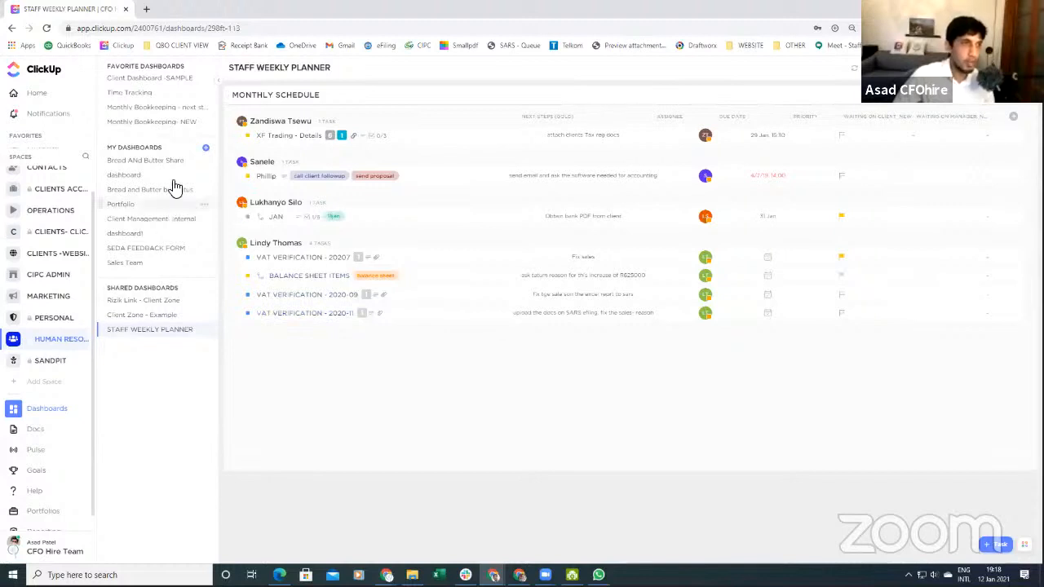
Step: Open the favorite dashboard "Client Dashboard -SAMPLE" and collapse the dashboard list to give it the full width
left_click(166, 79)
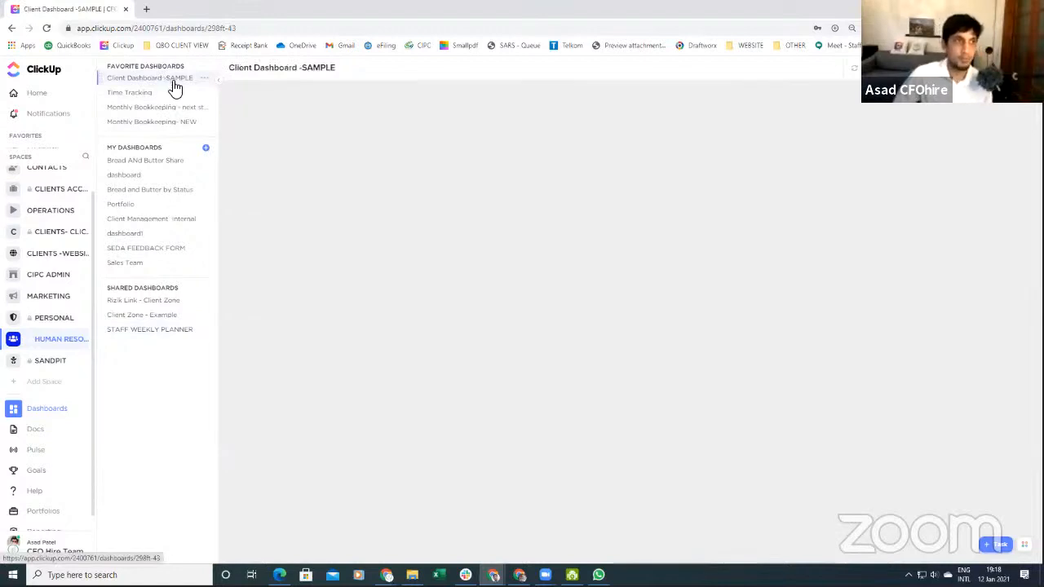
left_click(217, 82)
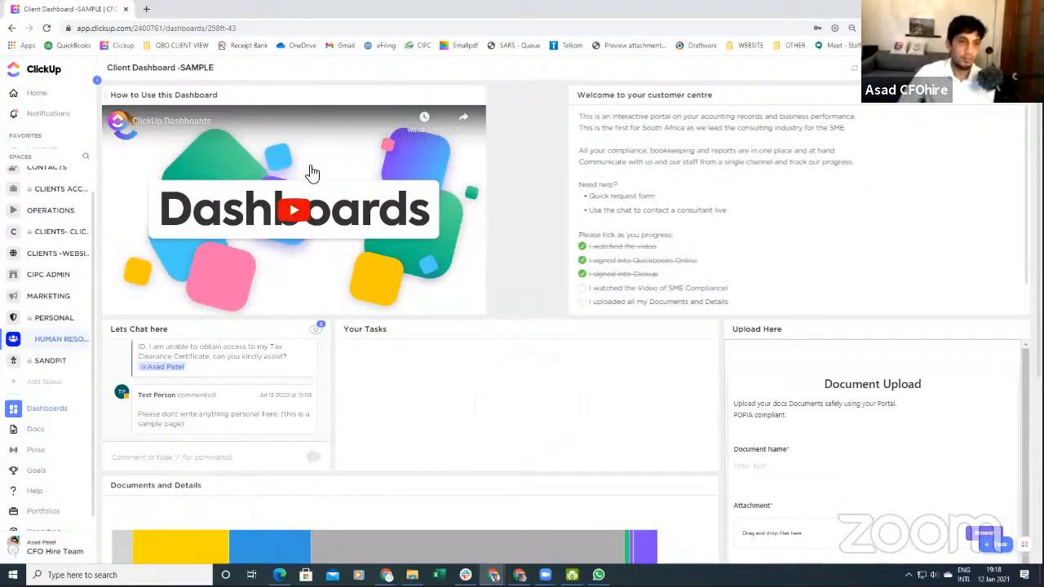
left_click(97, 84)
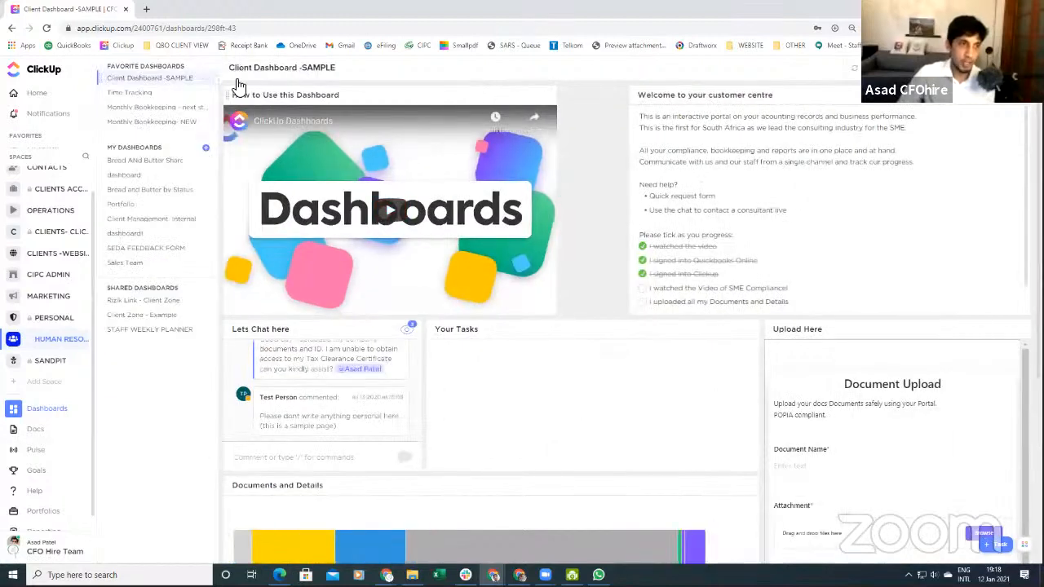
key("q")
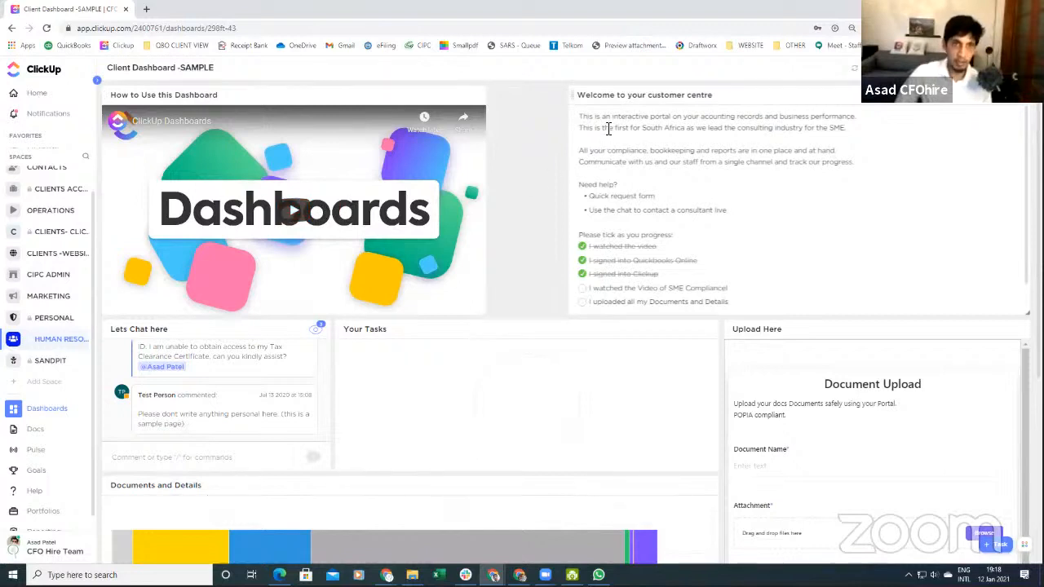
Step: Examine the "Welcome to your customer centre" text, highlighting the interactive portal sentence and the QuickBooks Online and SME compliance video checklist items
left_click_drag(603, 119, 840, 118)
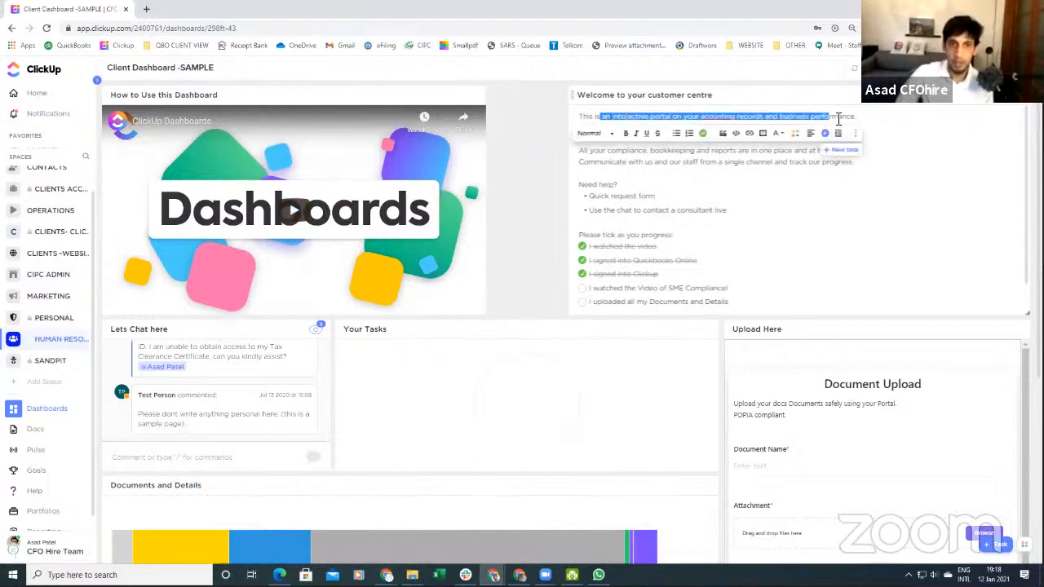
left_click(893, 117)
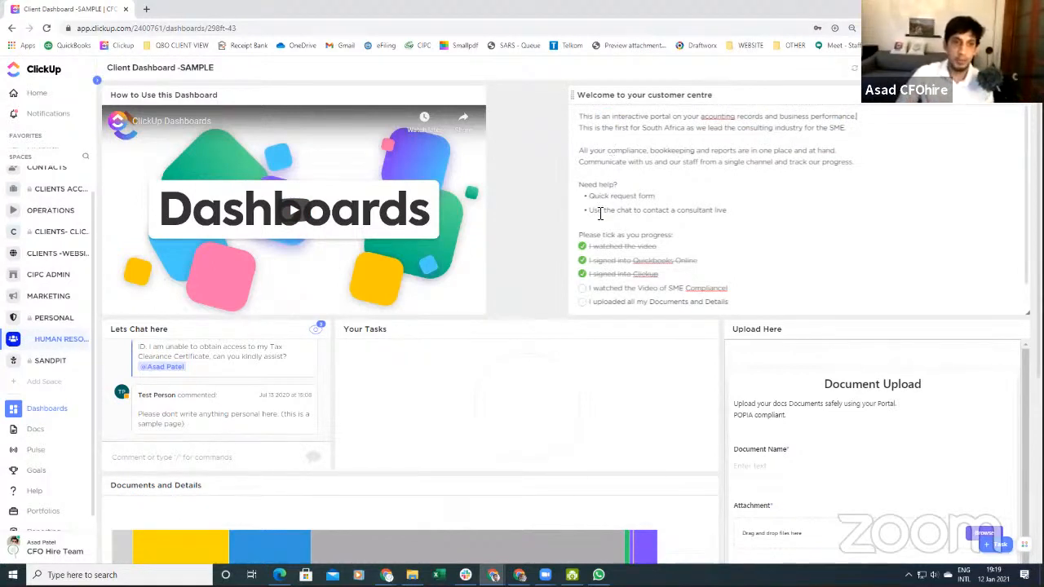
left_click_drag(592, 238, 682, 234)
left_click(708, 221)
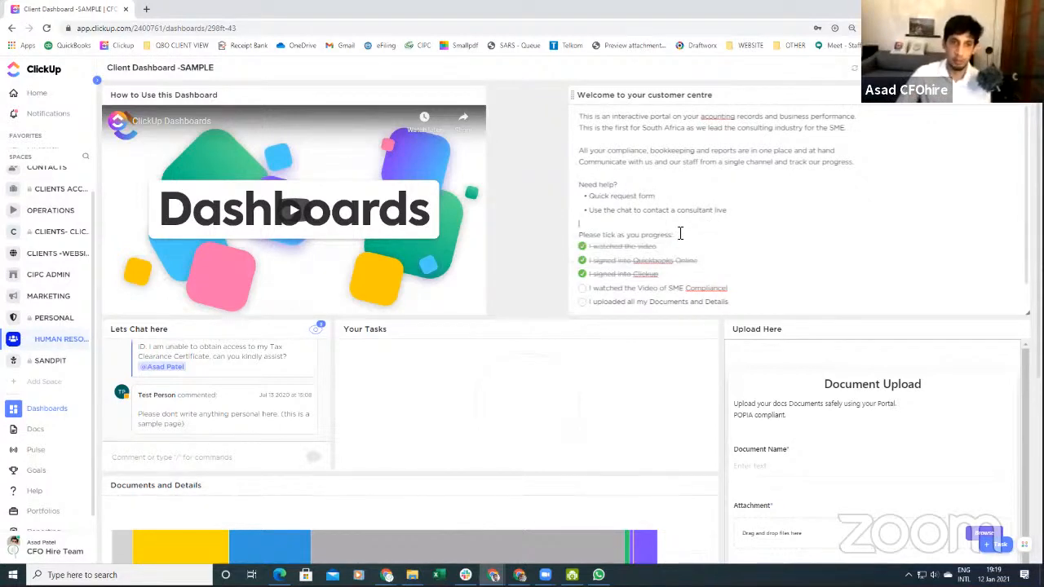
scroll(680, 234, "down", 1)
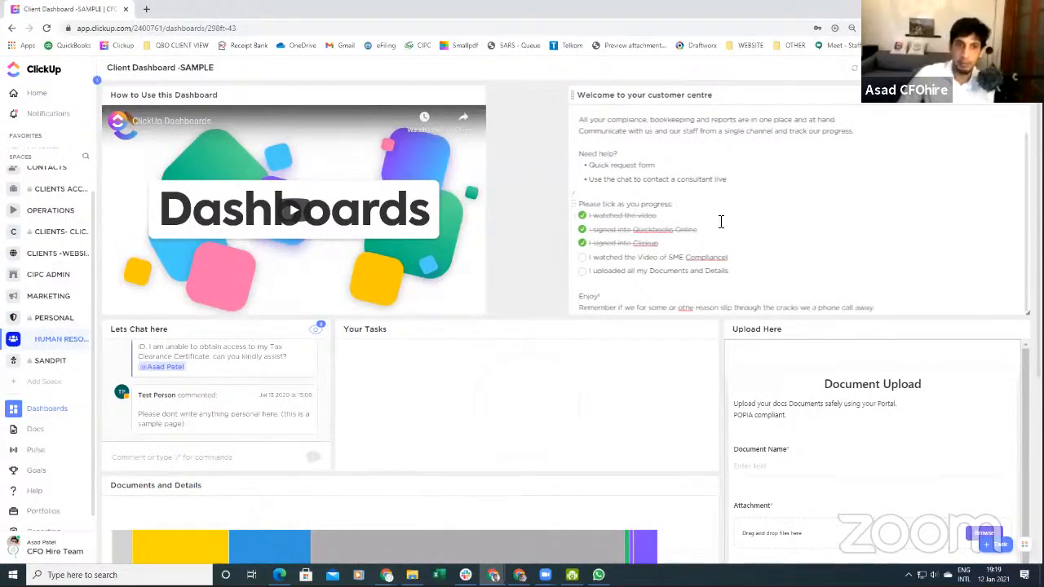
left_click_drag(703, 232, 591, 232)
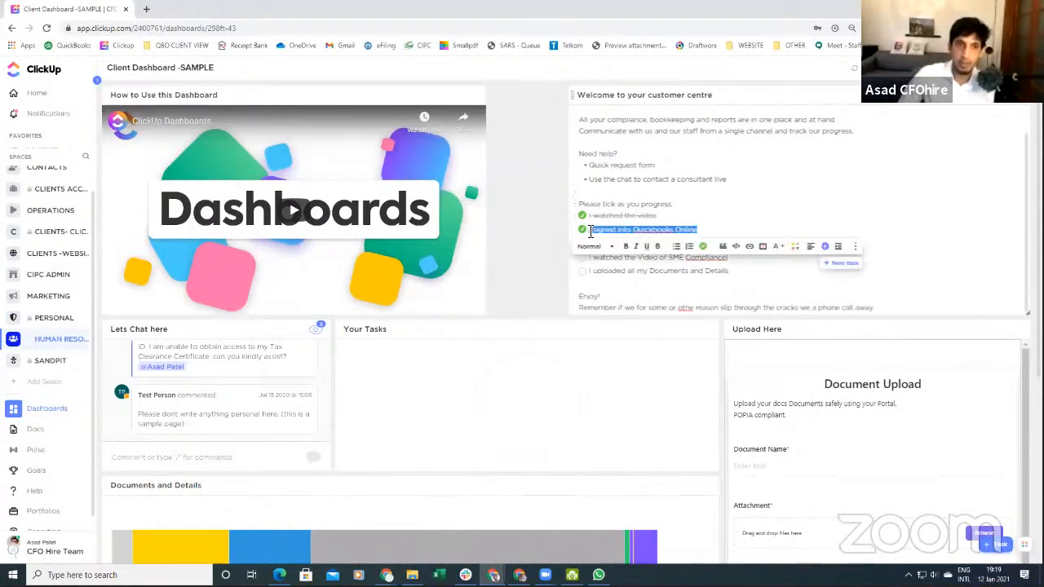
left_click(695, 291)
left_click_drag(729, 260, 651, 259)
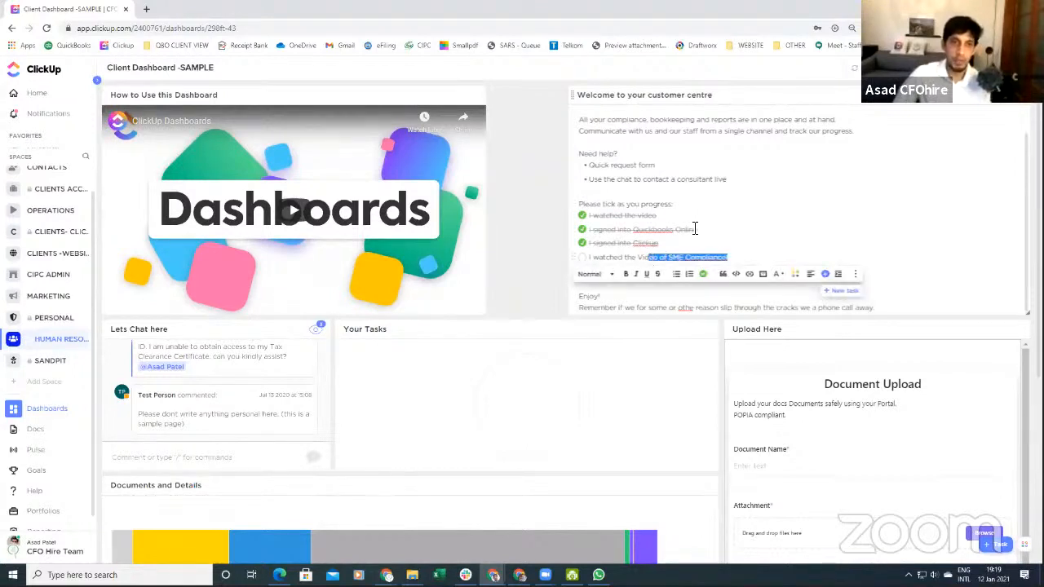
left_click(742, 205)
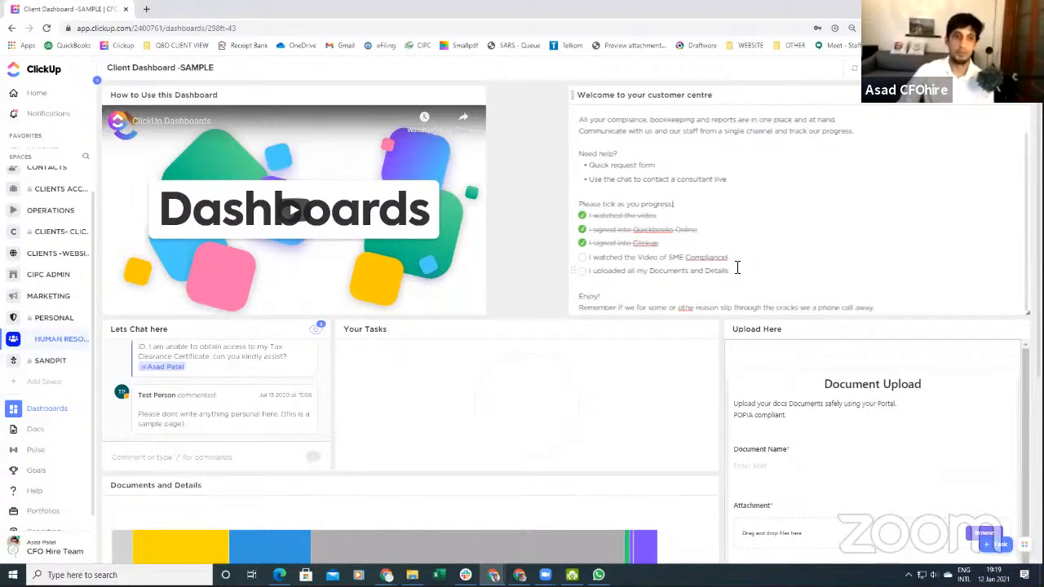
Step: Add the text "Add more things" at the end of the closing line in the welcome text block
scroll(765, 274, "down", 2)
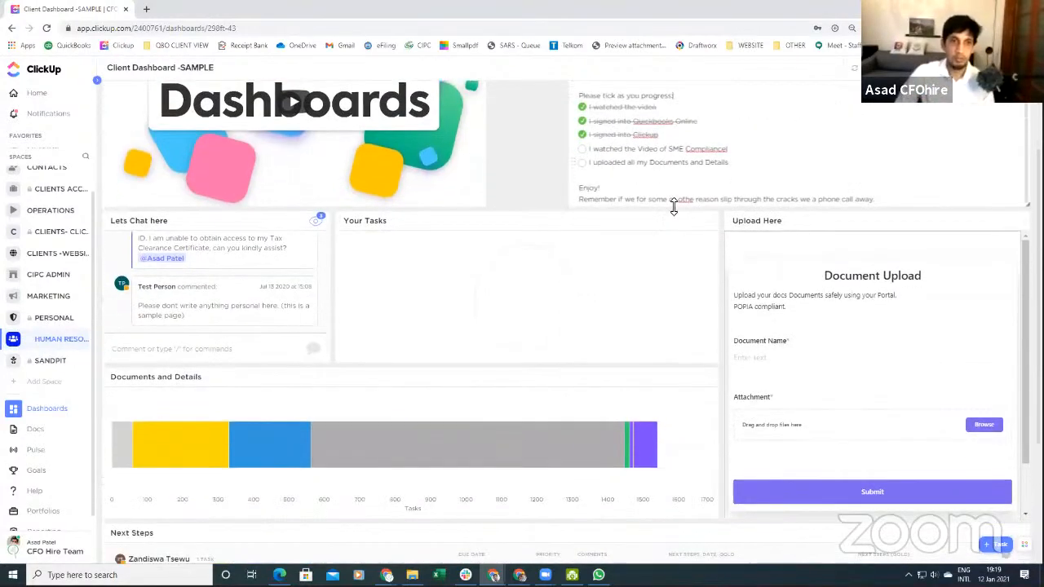
left_click(899, 201)
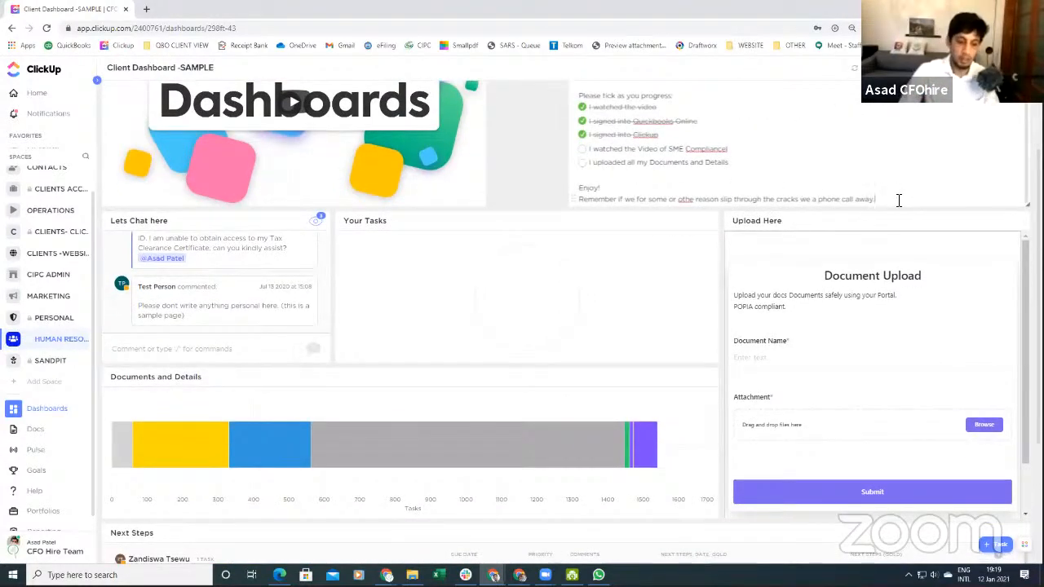
type("Add more things")
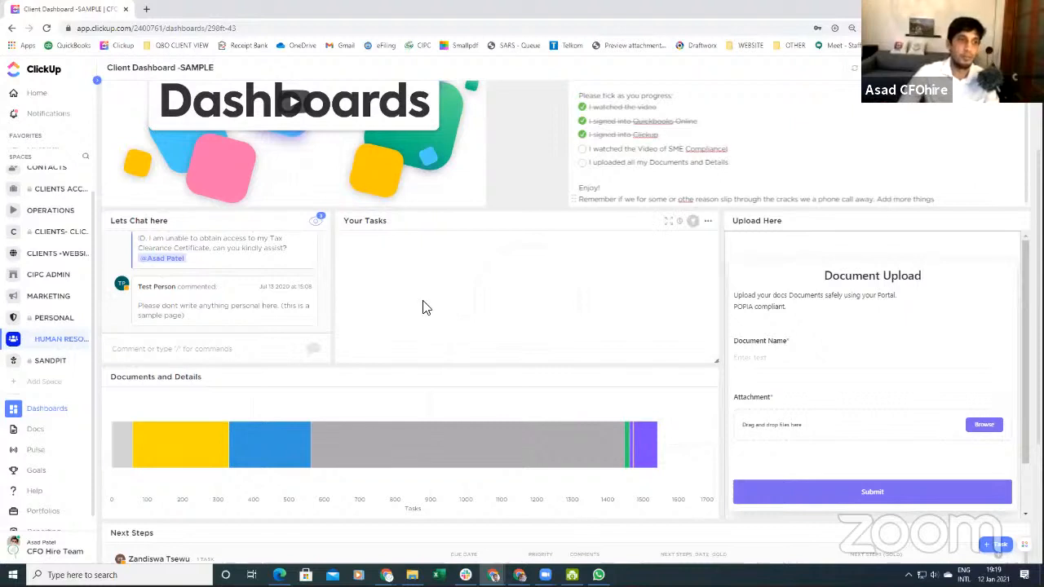
Step: Review the comments in the "Lets Chat here" widget, open its comment box, and view the Document Upload form
scroll(188, 300, "up", 5)
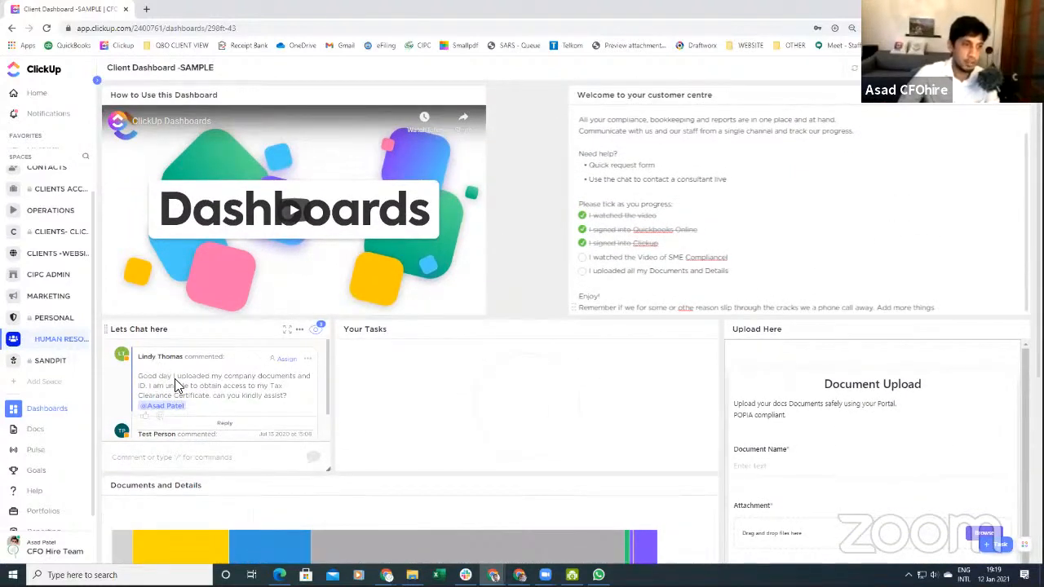
scroll(186, 408, "down", 2)
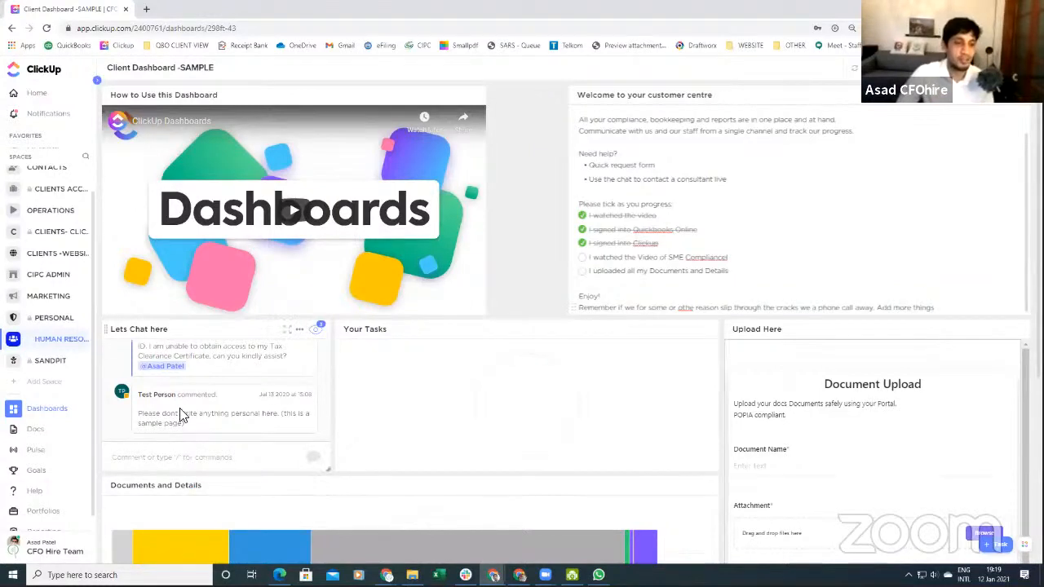
scroll(198, 416, "up", 1)
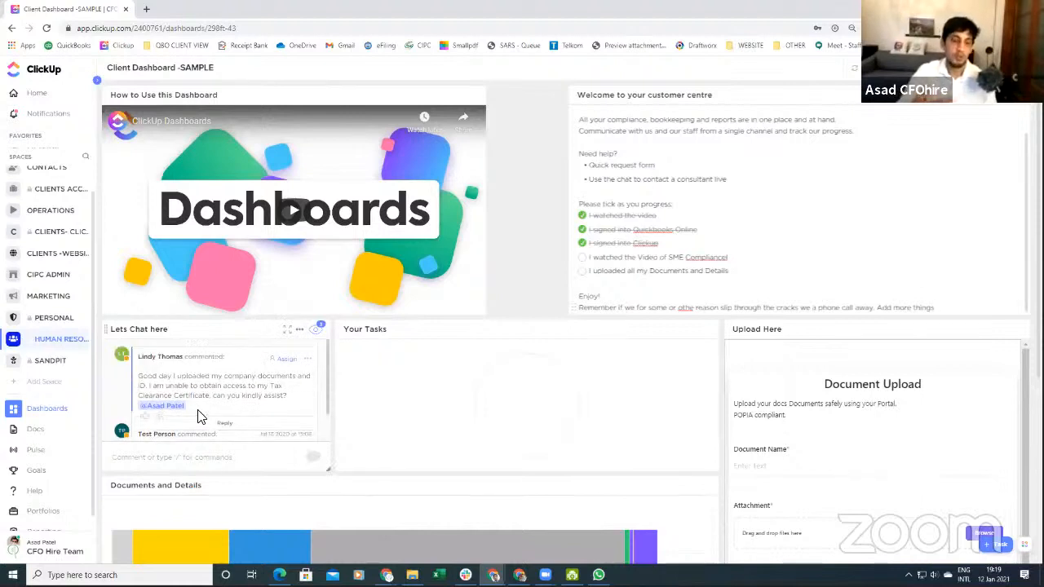
left_click(195, 457)
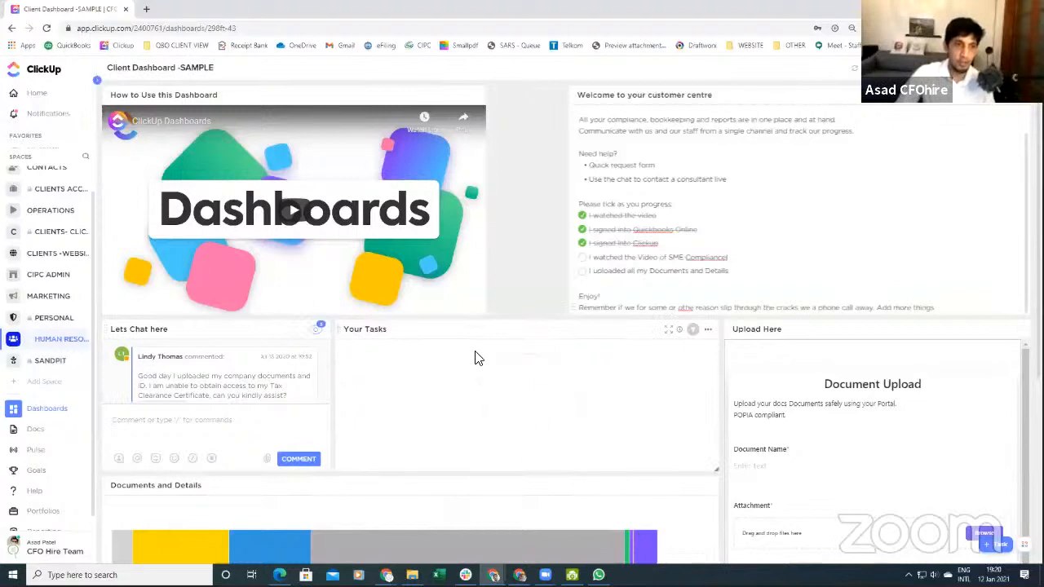
scroll(503, 372, "down", 1)
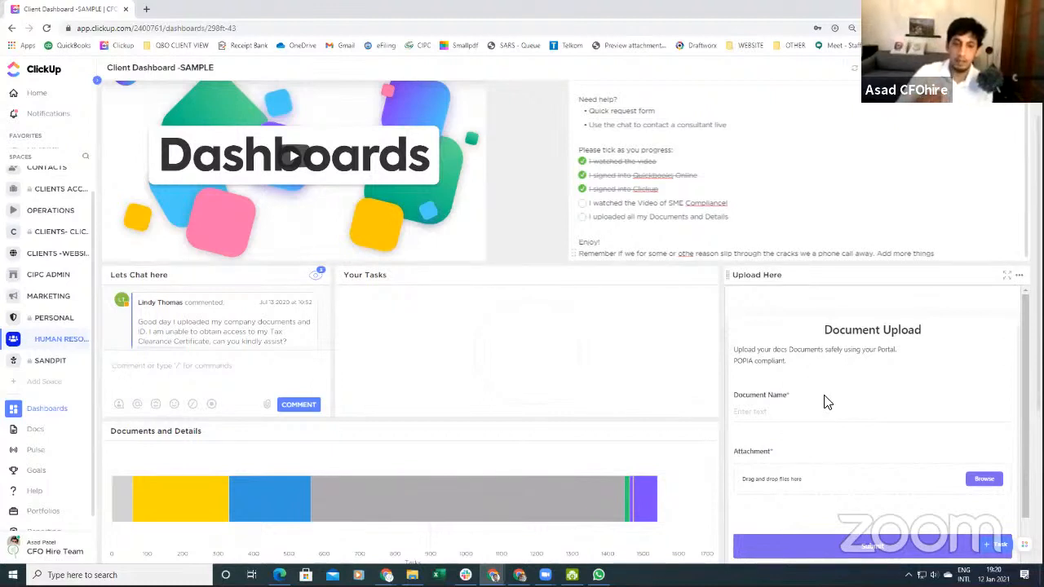
Step: Examine the Document Upload form's fields down to its Submit button and activate the Document Name field
scroll(828, 400, "down", 2)
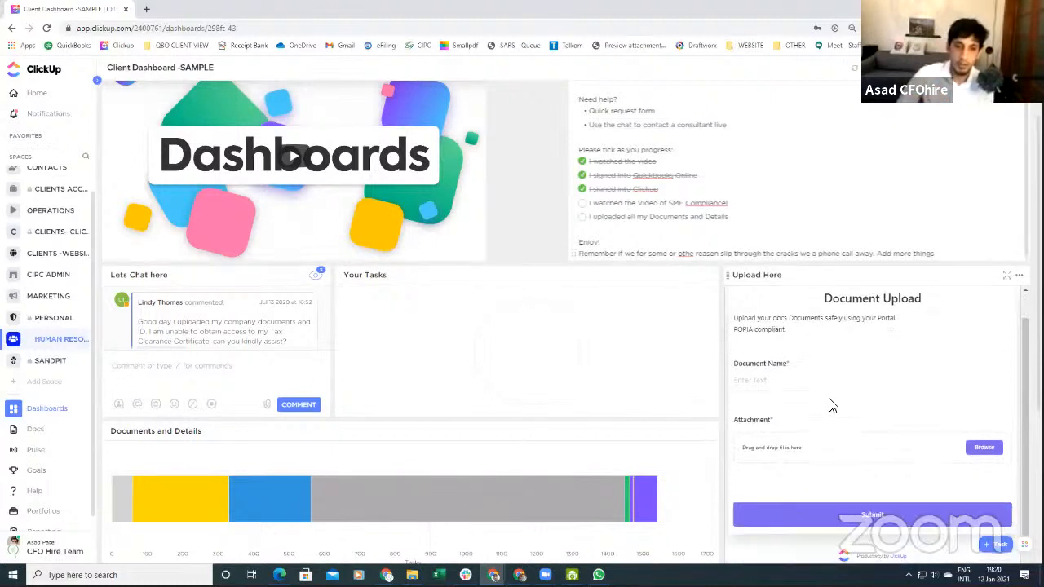
scroll(867, 429, "up", 2)
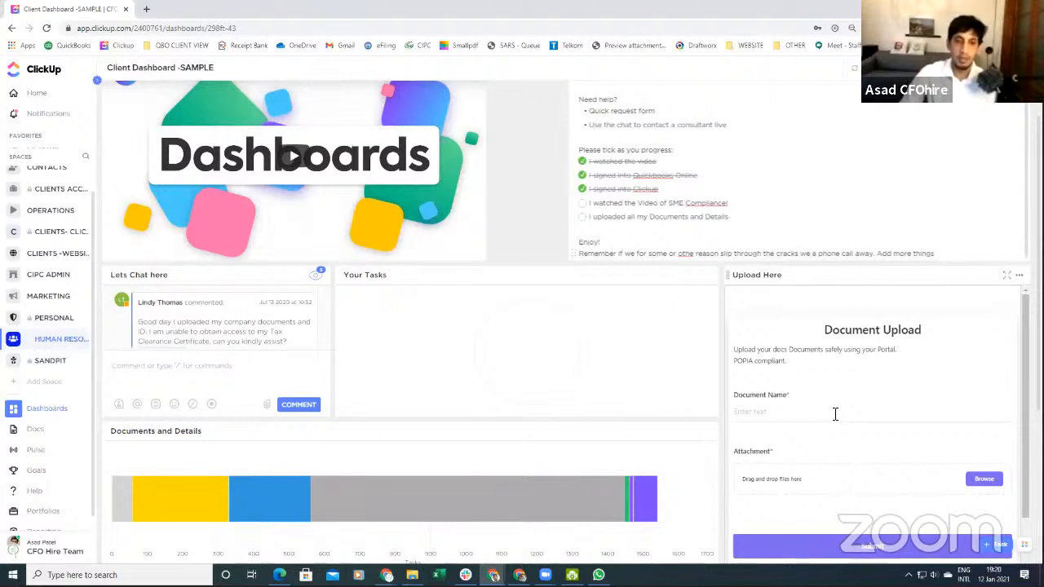
left_click(796, 412)
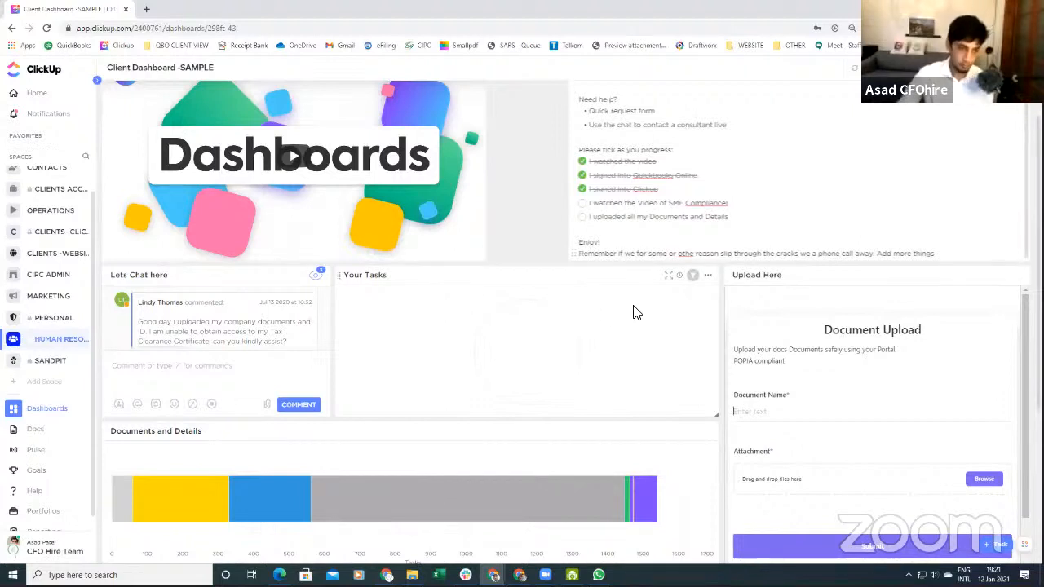
Step: Examine the segments of the Documents and Details chart and the tasks grouped by assignee in the Next Steps list
scroll(641, 310, "down", 2)
scroll(447, 308, "down", 1)
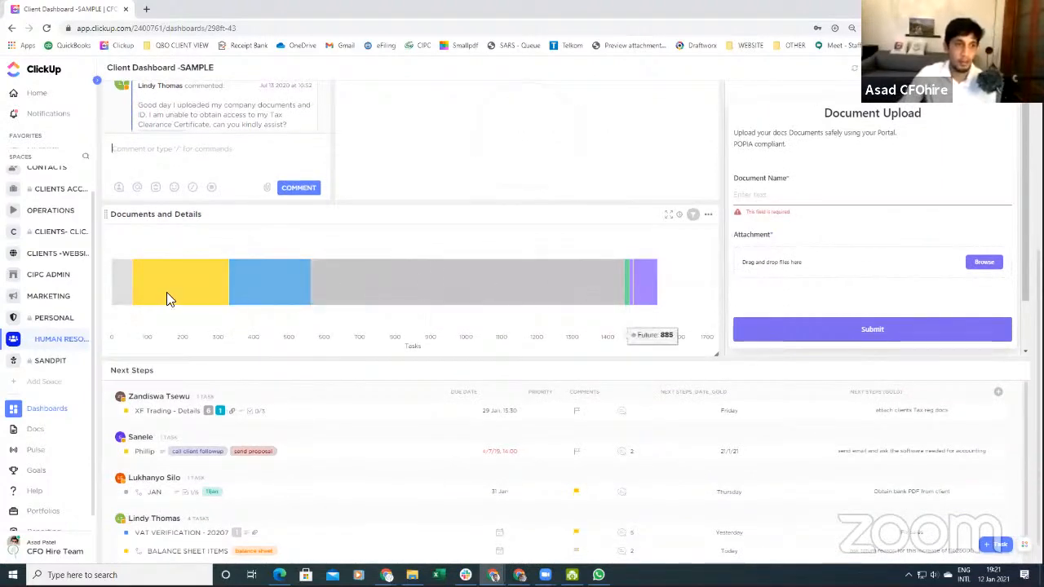
mouse_move(157, 287)
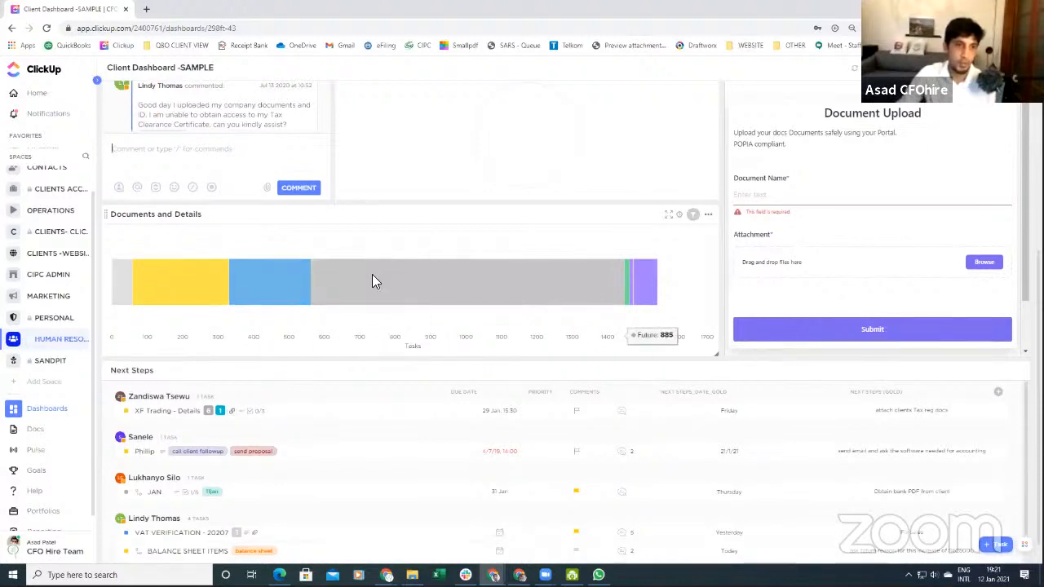
mouse_move(644, 287)
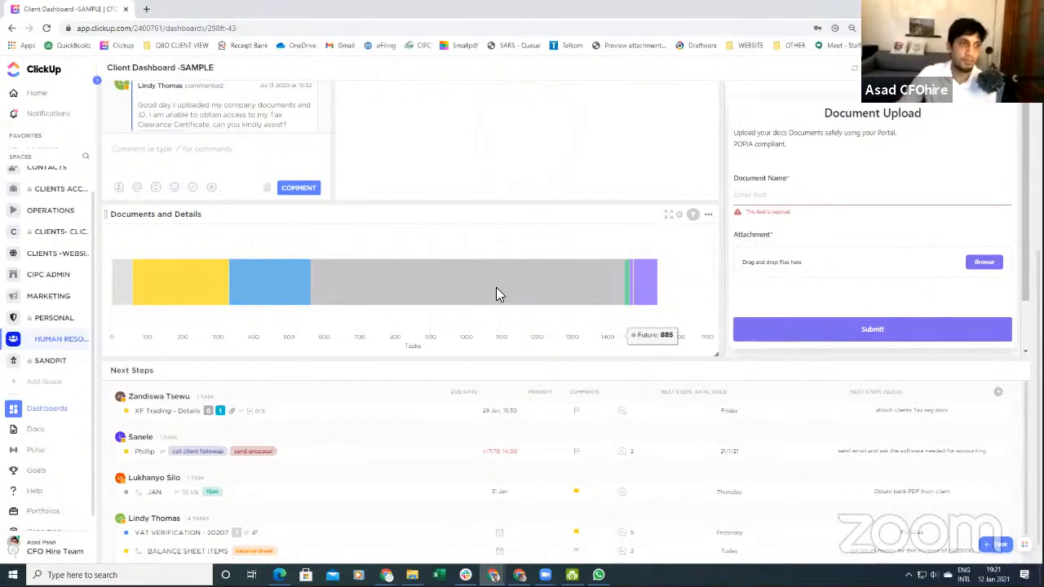
scroll(498, 325, "down", 1)
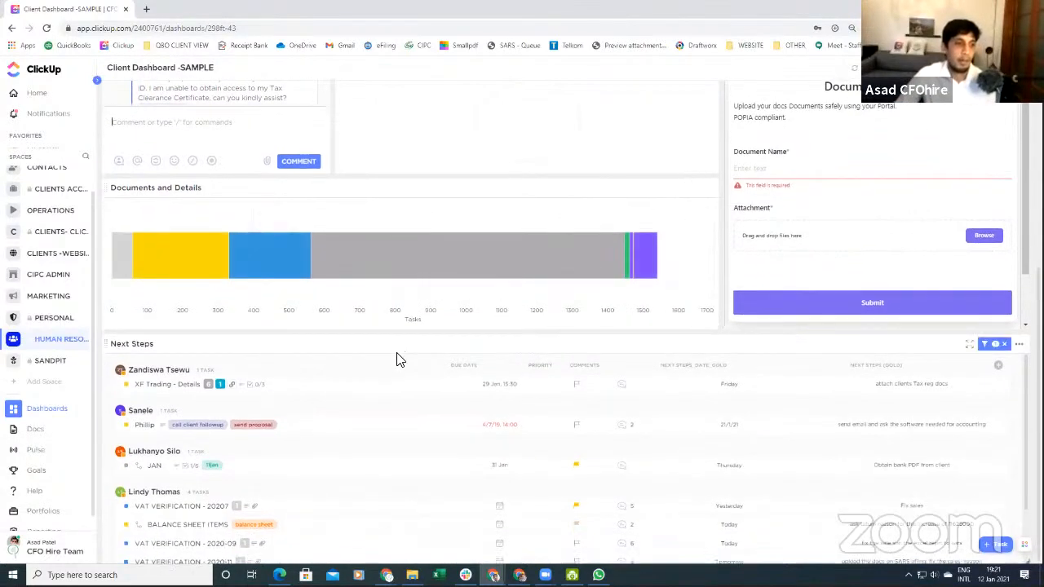
scroll(174, 373, "down", 2)
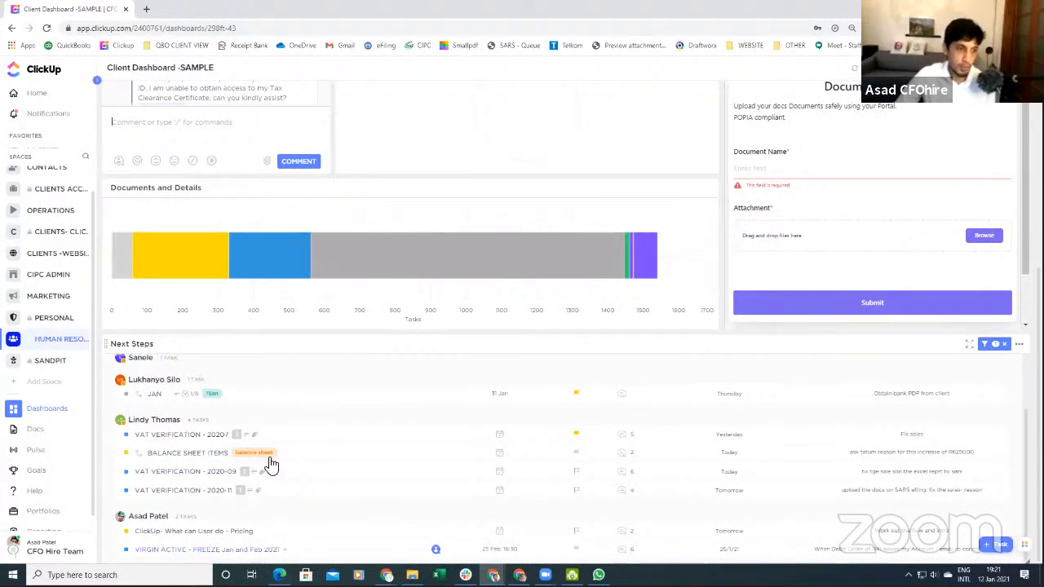
scroll(189, 425, "up", 2)
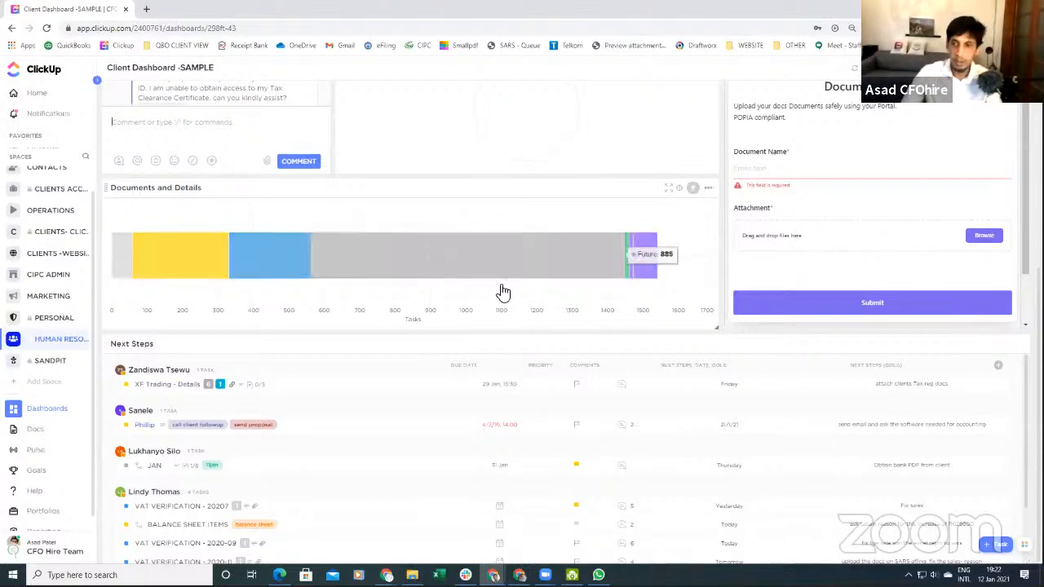
mouse_move(641, 257)
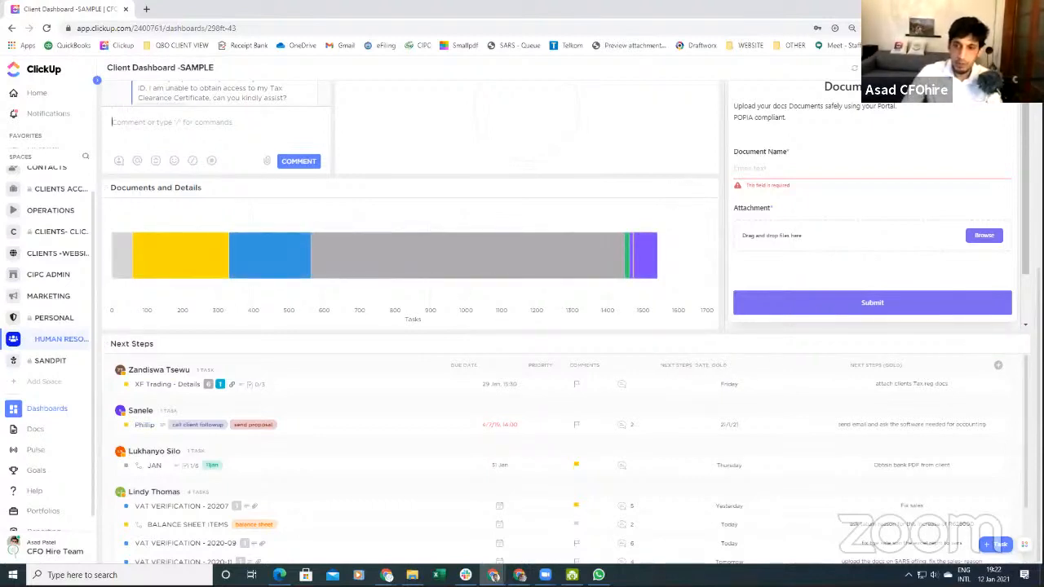
Step: Switch to the empty new workspace and view its workspace and account menu, closing it again
left_click(146, 9)
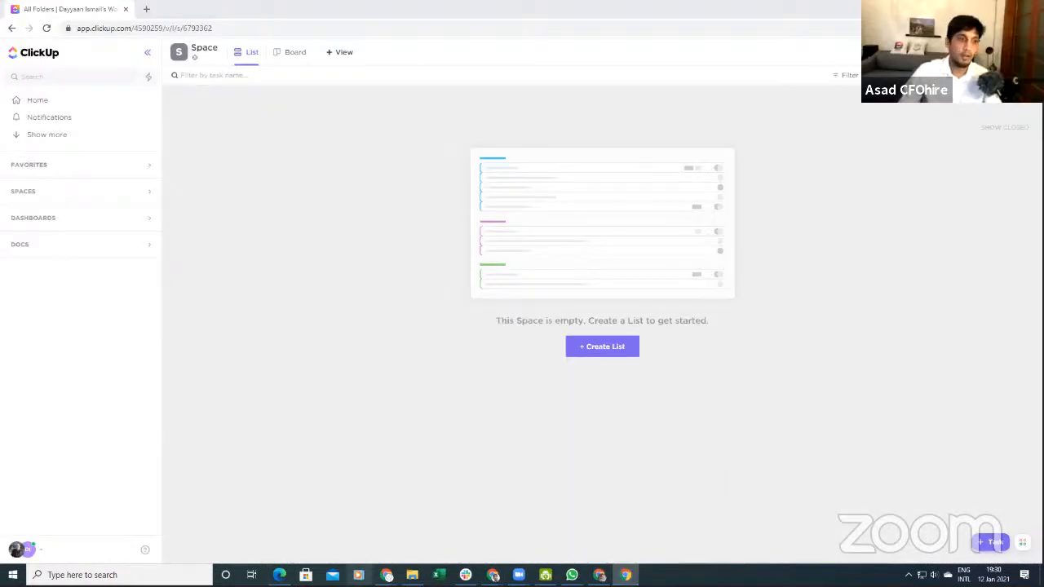
left_click(16, 549)
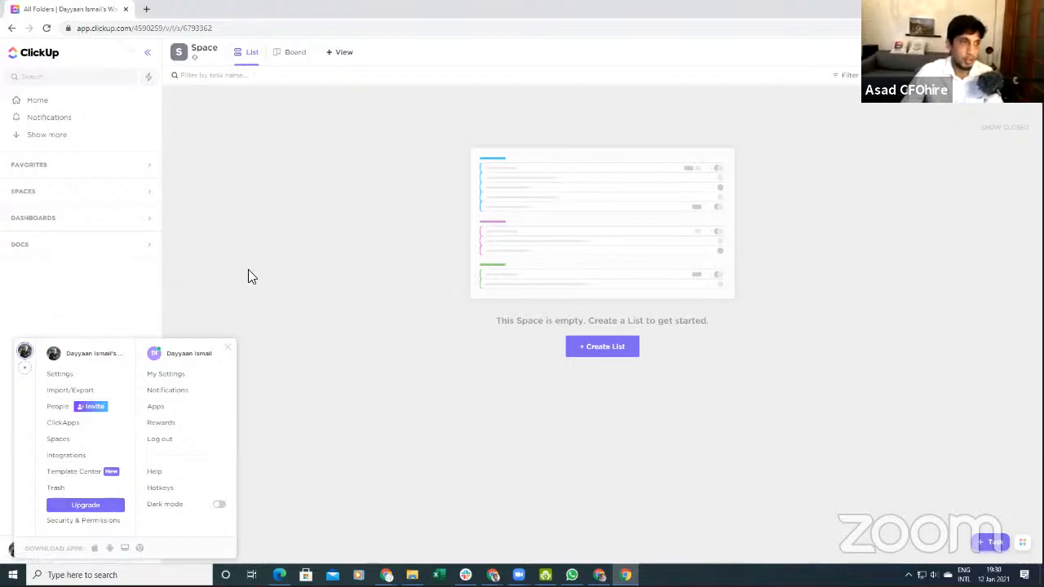
left_click(143, 292)
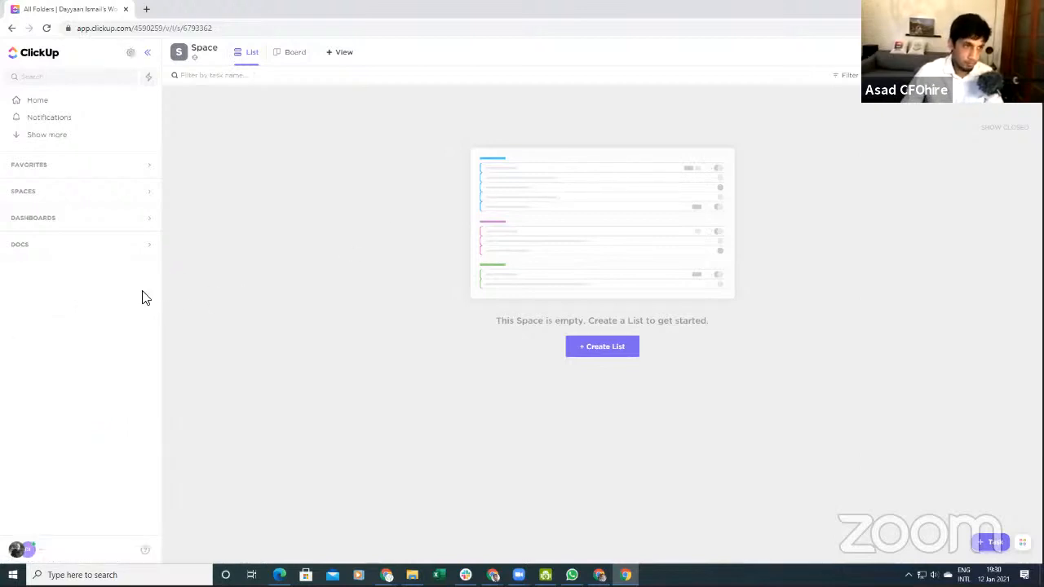
Step: Look through the Dashboards, Docs, Favorites and Spaces sections, and view the creation options available for the space named Space
left_click(64, 221)
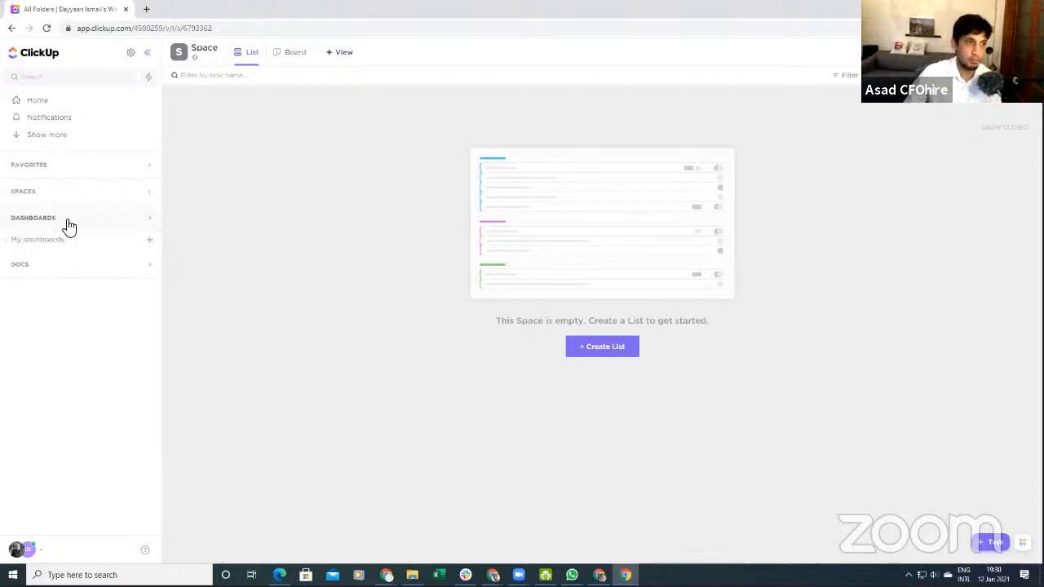
left_click(67, 267)
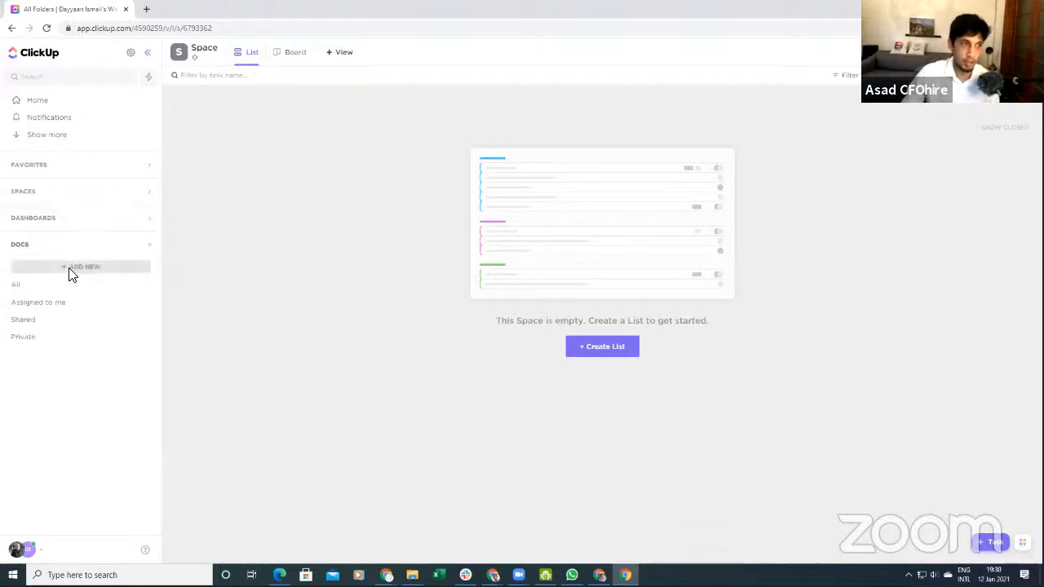
left_click(65, 166)
left_click(50, 224)
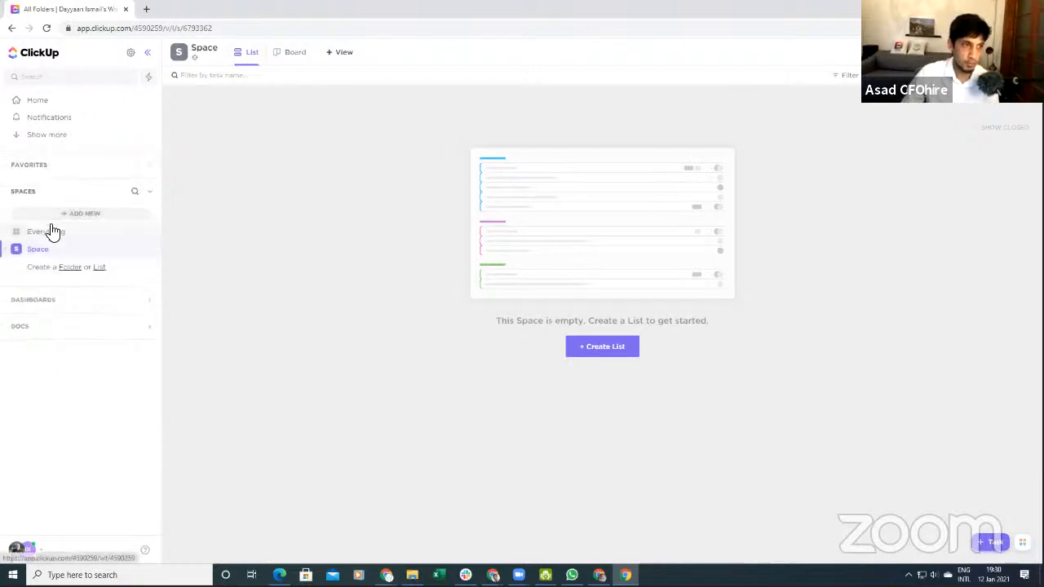
left_click(149, 251)
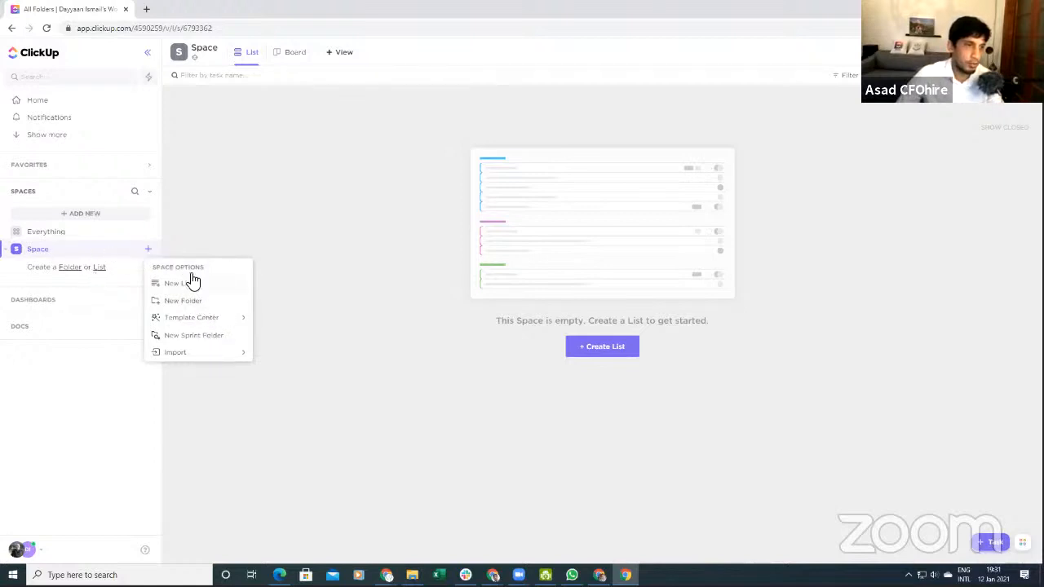
left_click(37, 259)
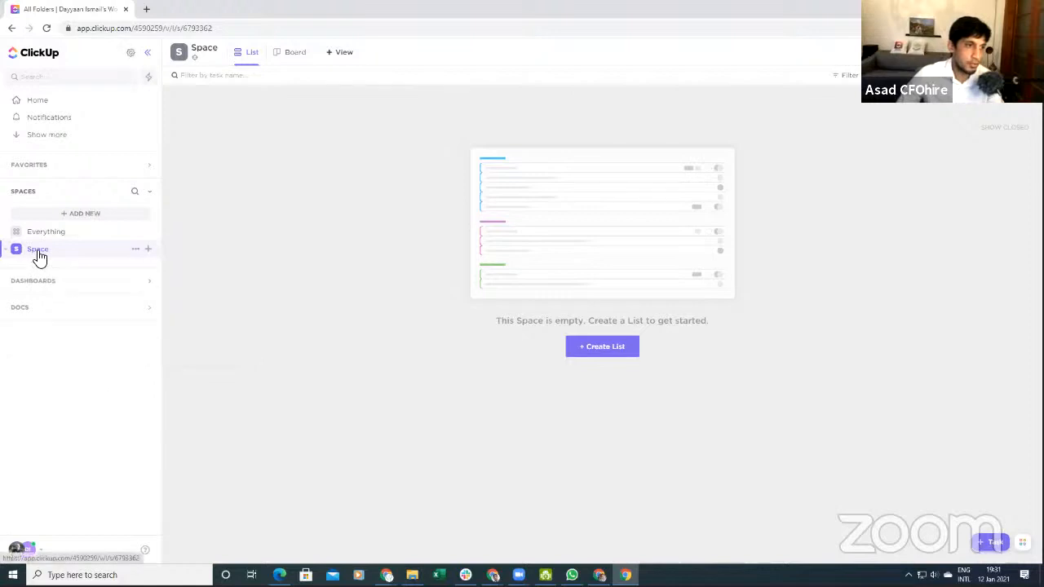
left_click(35, 254)
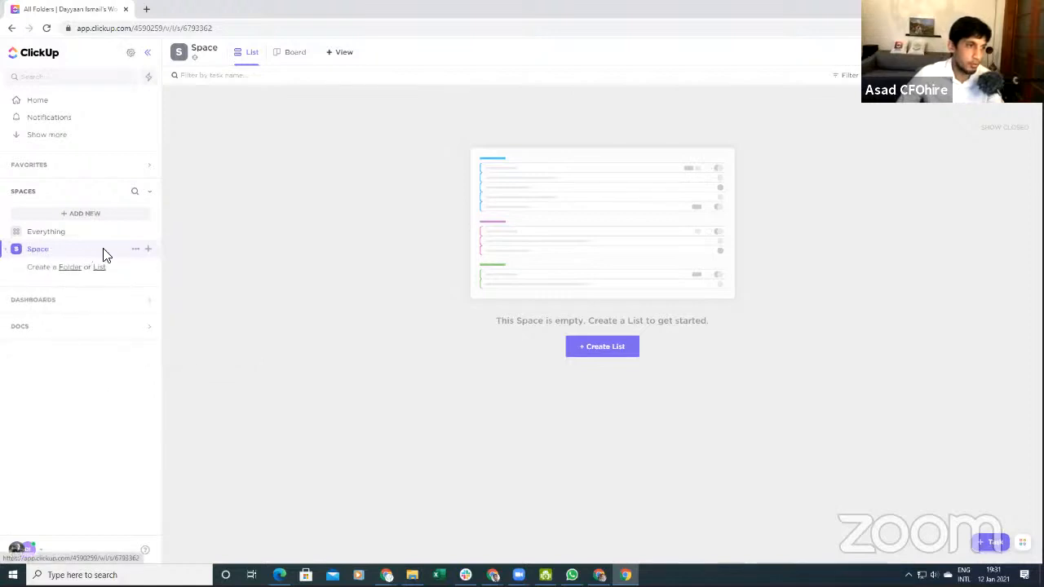
Step: Edit the space named Space and enter "Property Management" as its new name
left_click(136, 248)
left_click(82, 371)
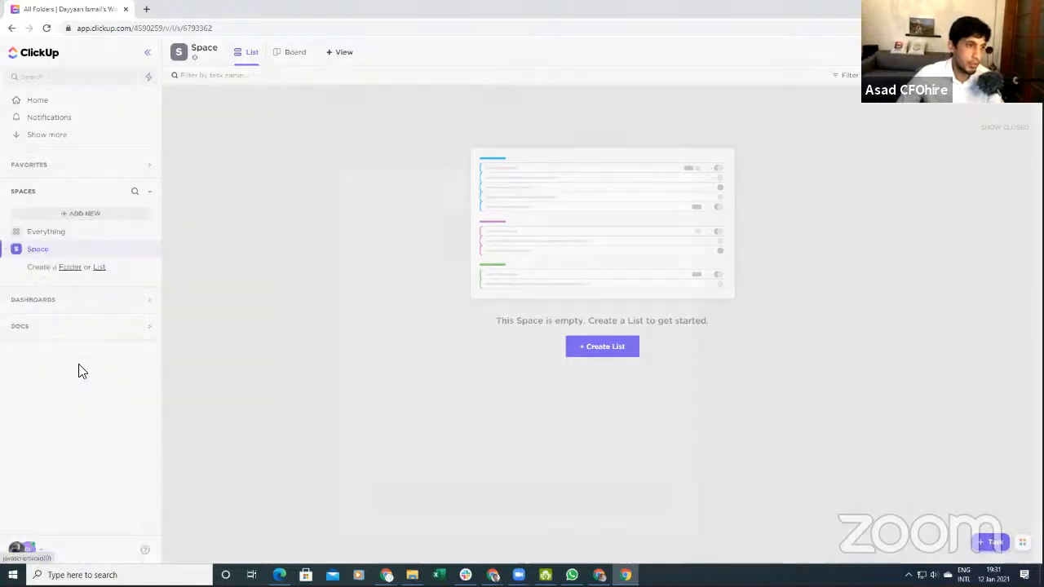
left_click(617, 156)
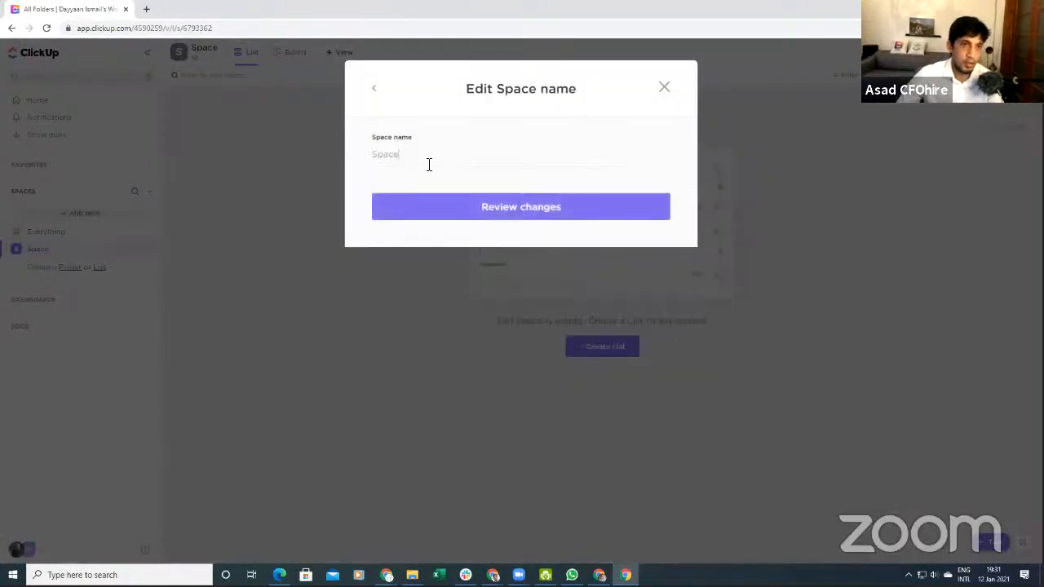
left_click_drag(414, 159, 352, 161)
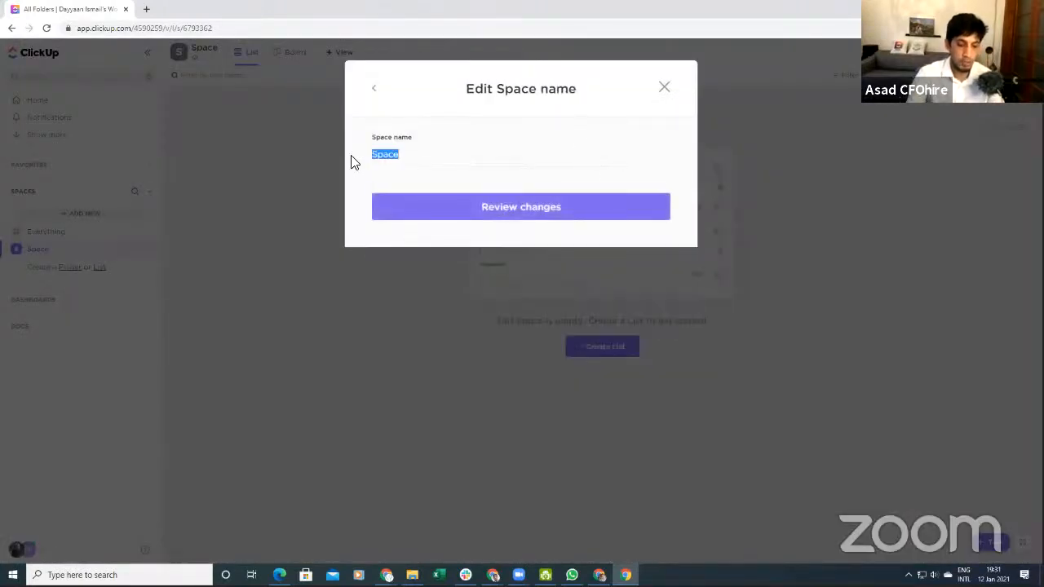
type("Prop")
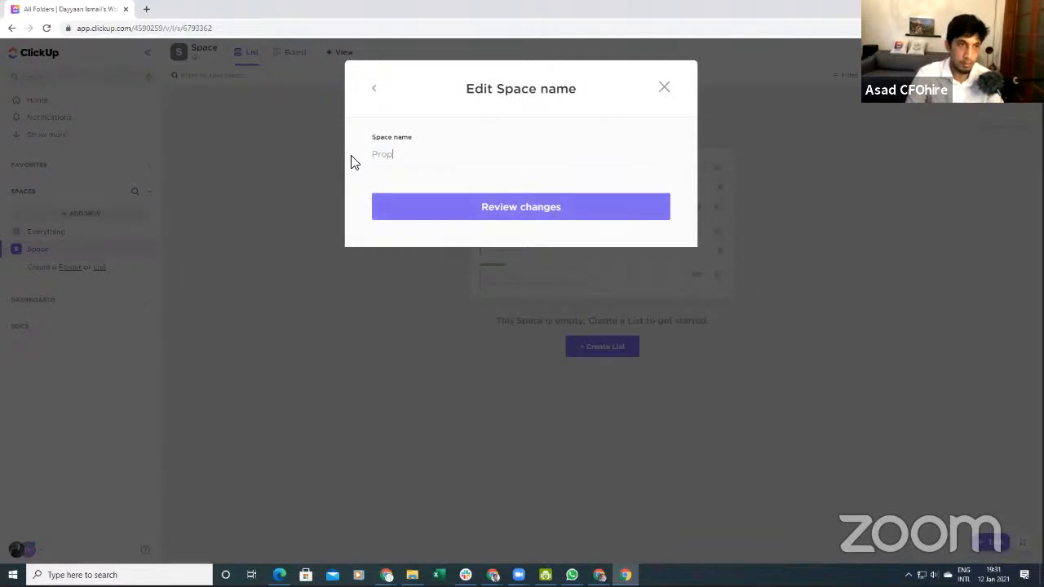
type("erty Ma")
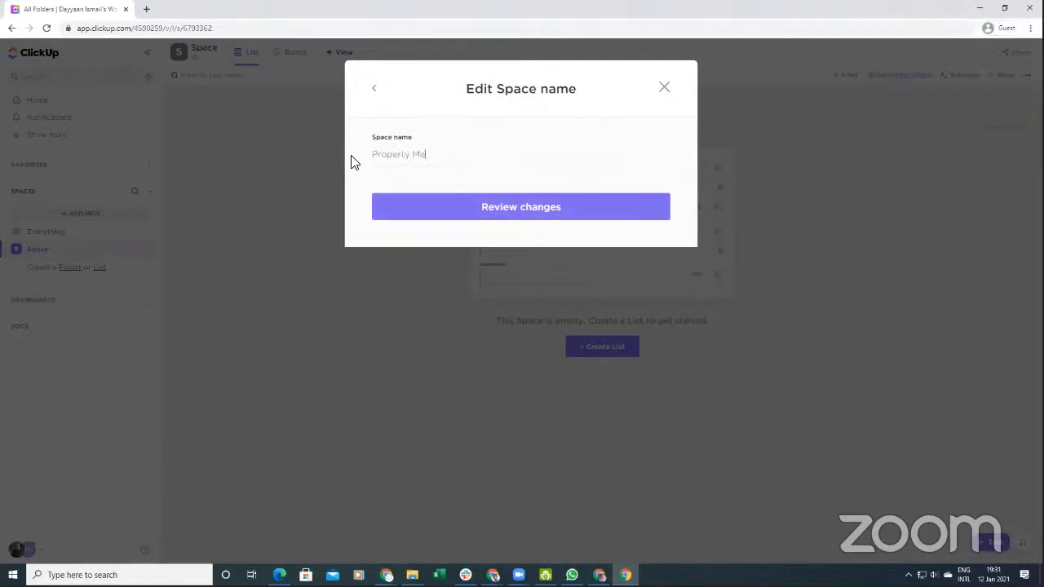
type("nagement")
left_click(519, 214)
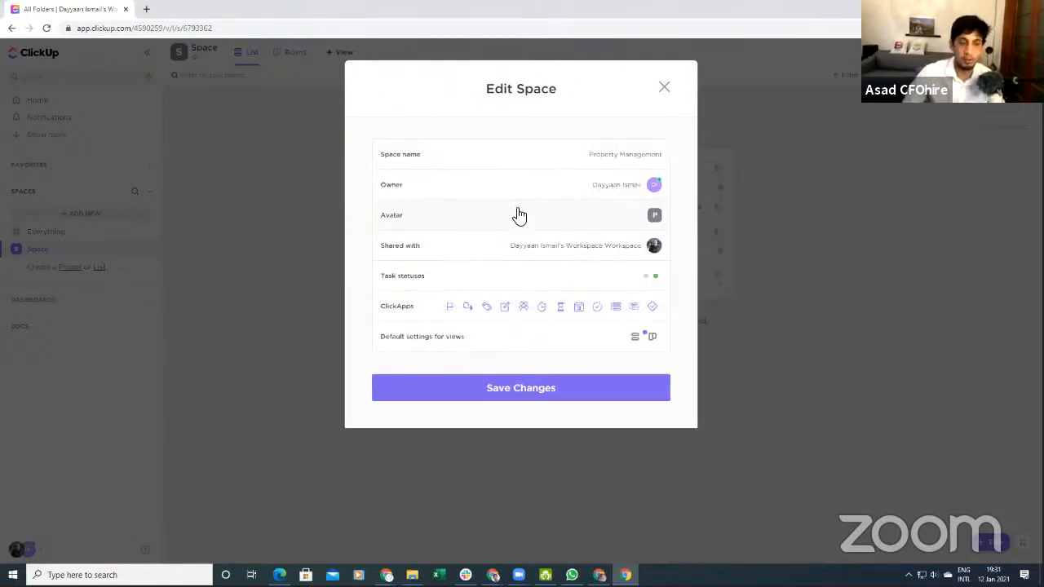
Step: Search the space avatars for "buil" and choose the building icon
left_click(655, 216)
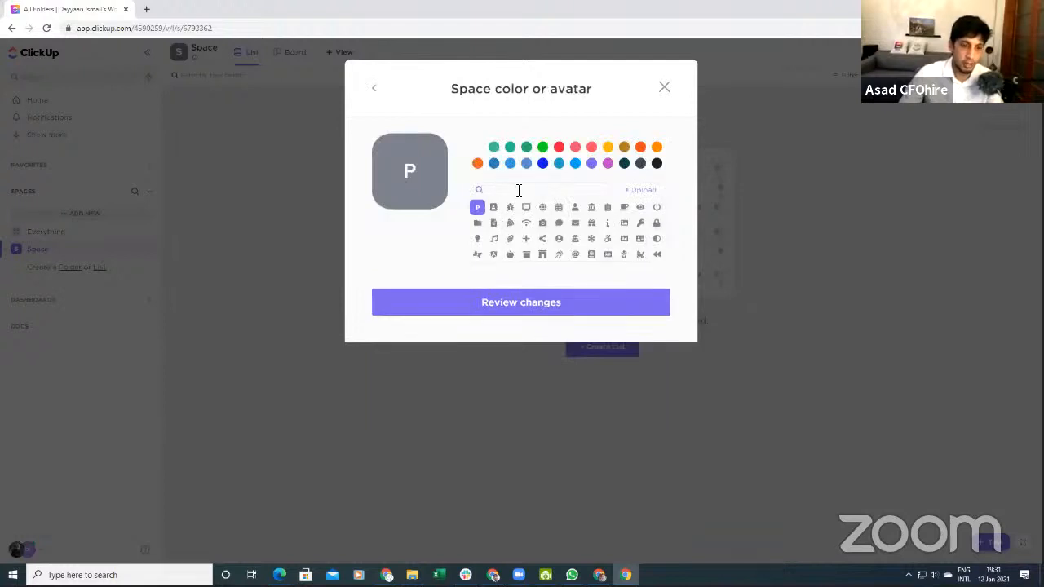
left_click(519, 190)
type("buil")
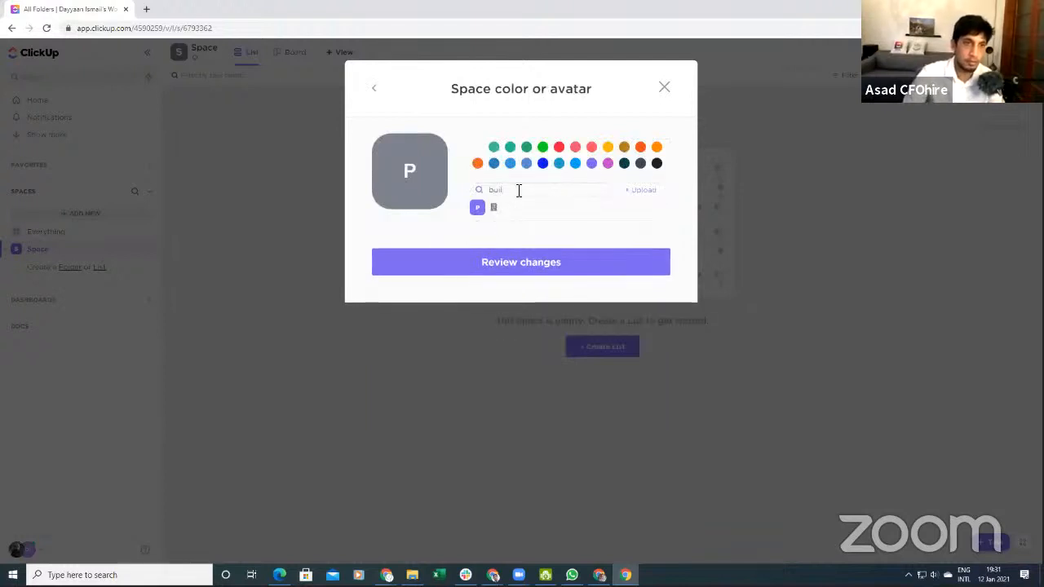
left_click(494, 208)
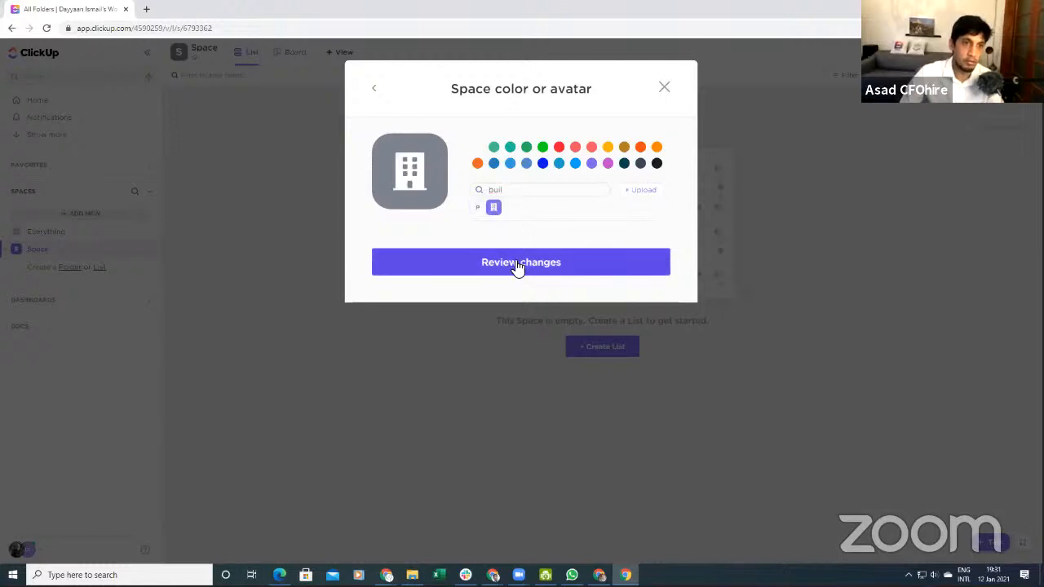
left_click(521, 267)
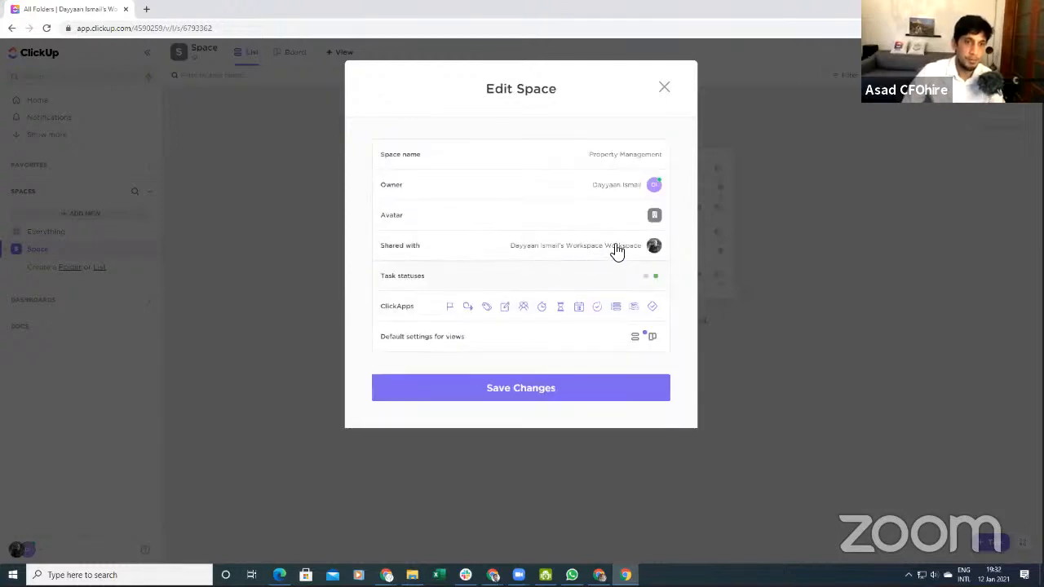
Step: Check the sharing choices for the space and close its editor without saving
left_click(503, 256)
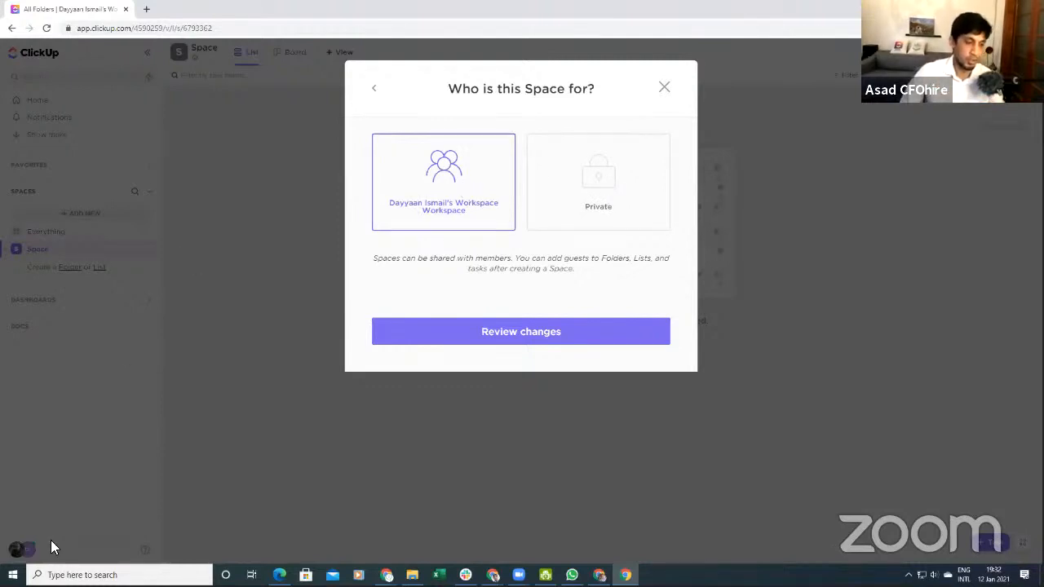
left_click(664, 87)
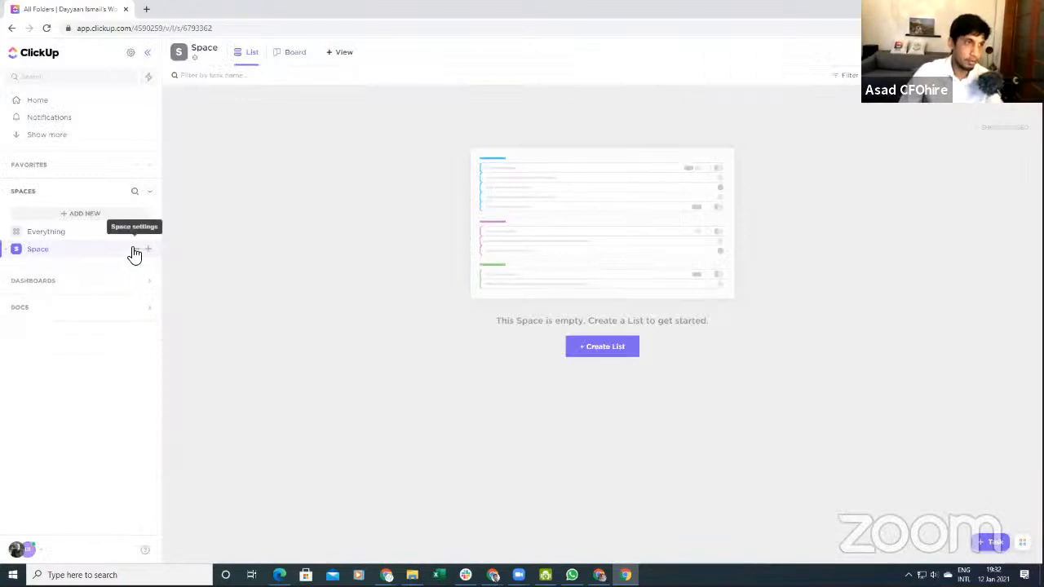
Step: Edit the task statuses of the space named Space and choose the Kanban status template
left_click(135, 250)
left_click(64, 367)
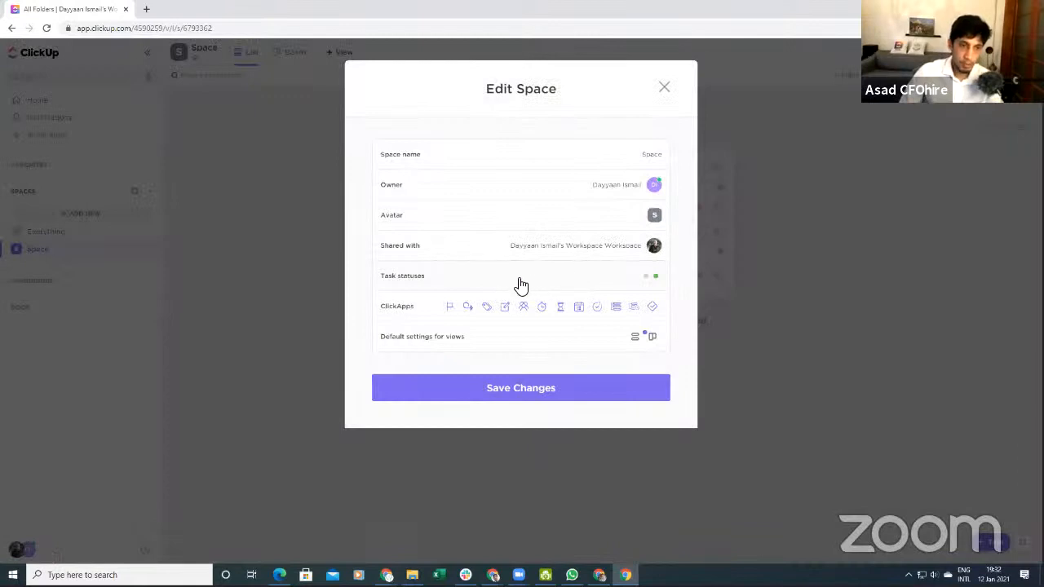
left_click(491, 283)
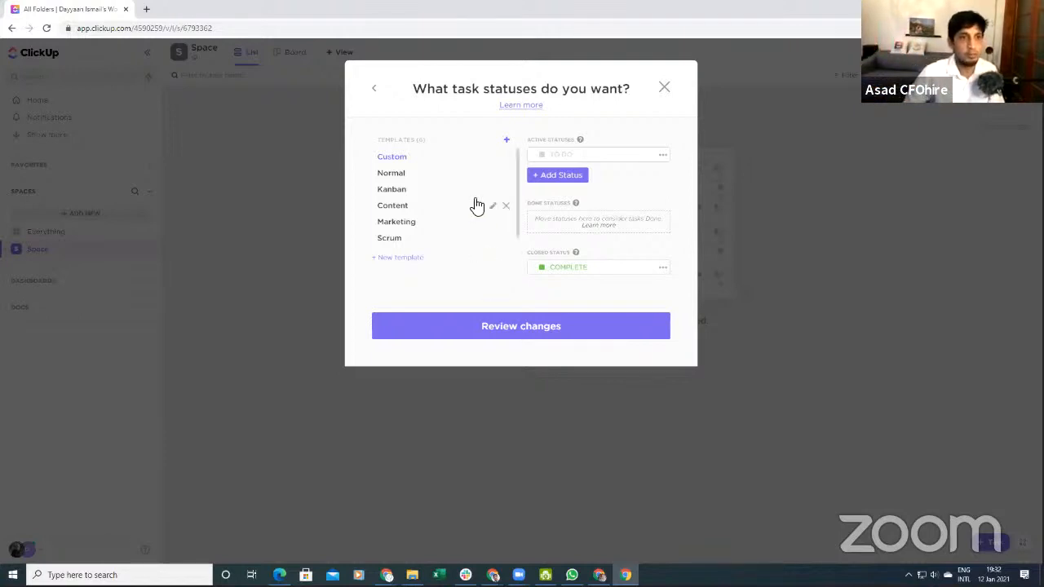
left_click(392, 190)
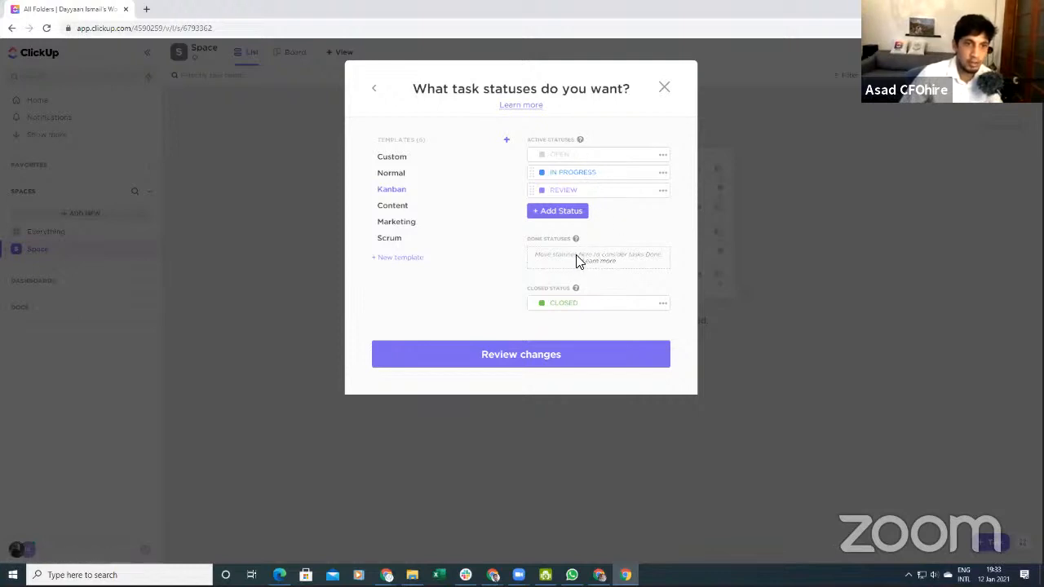
Step: Add a light blue status named DONE and move it from the active statuses into the done statuses
left_click(556, 211)
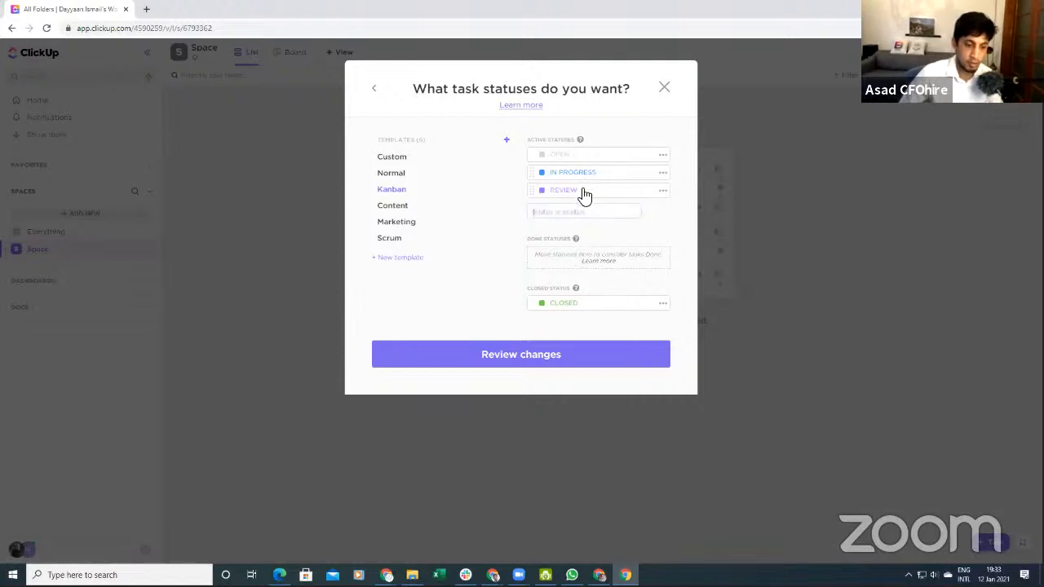
type("DONE")
key("Return")
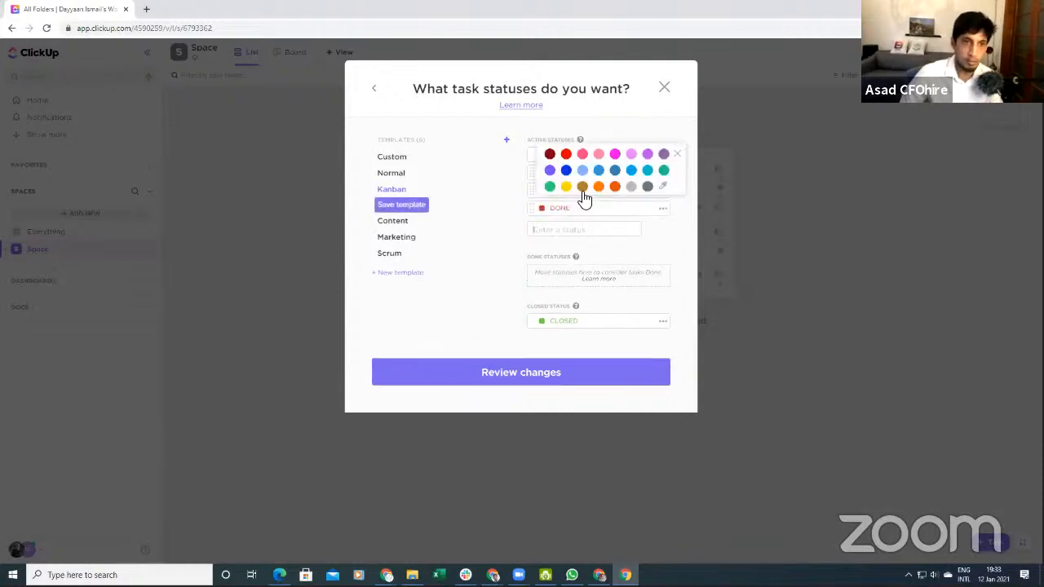
left_click(584, 173)
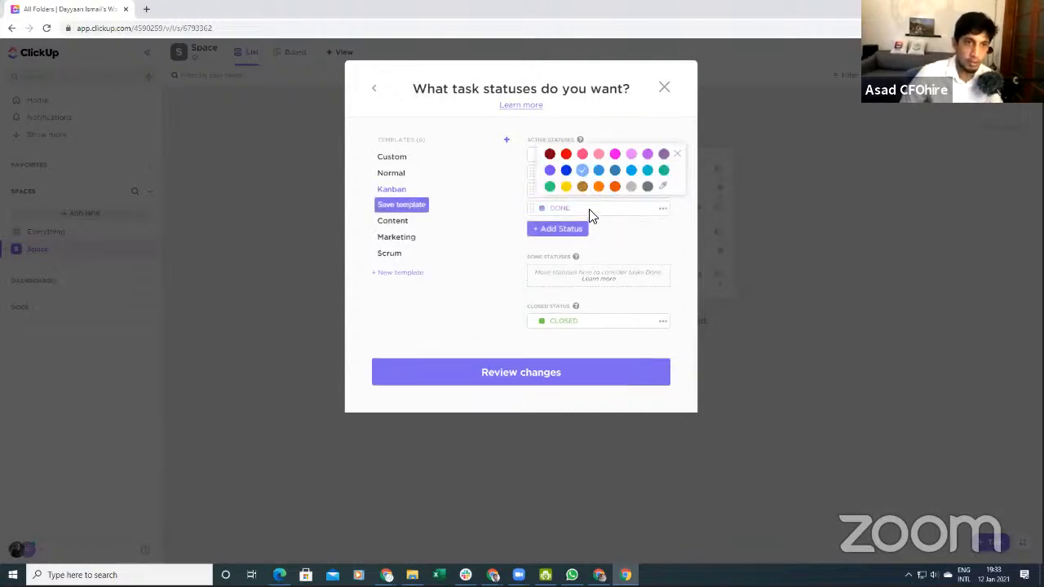
left_click(593, 212)
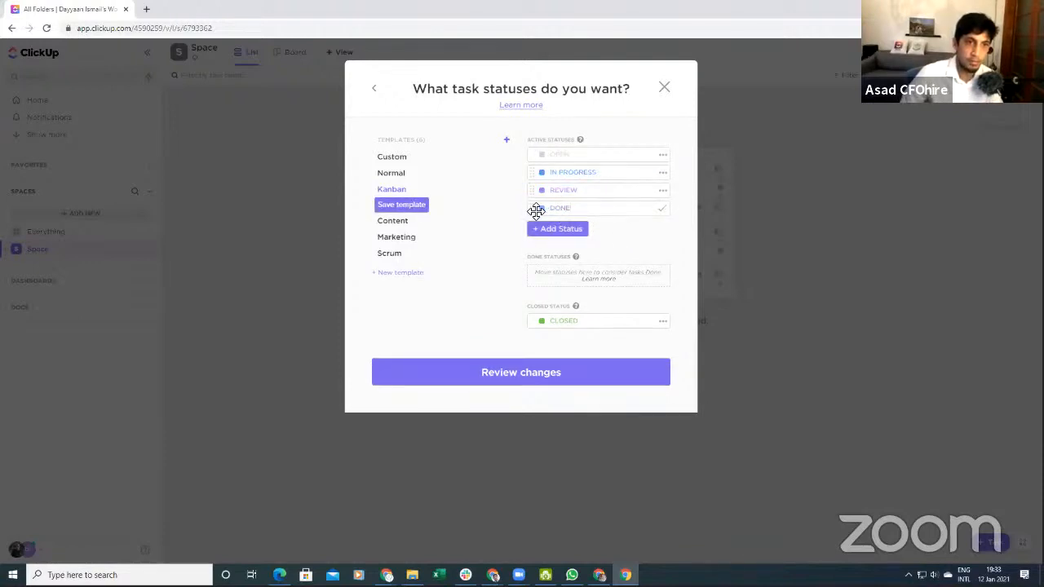
left_click(540, 209)
left_click(648, 235)
left_click_drag(531, 209, 541, 268)
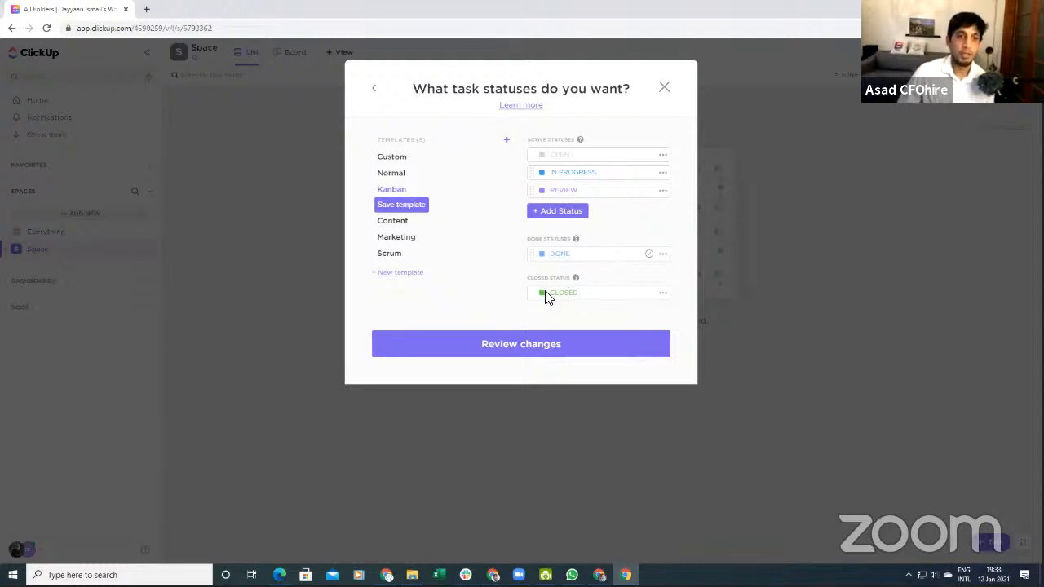
Step: Save the modified Kanban status template, rename it MAIN and accept the status changes
left_click(405, 206)
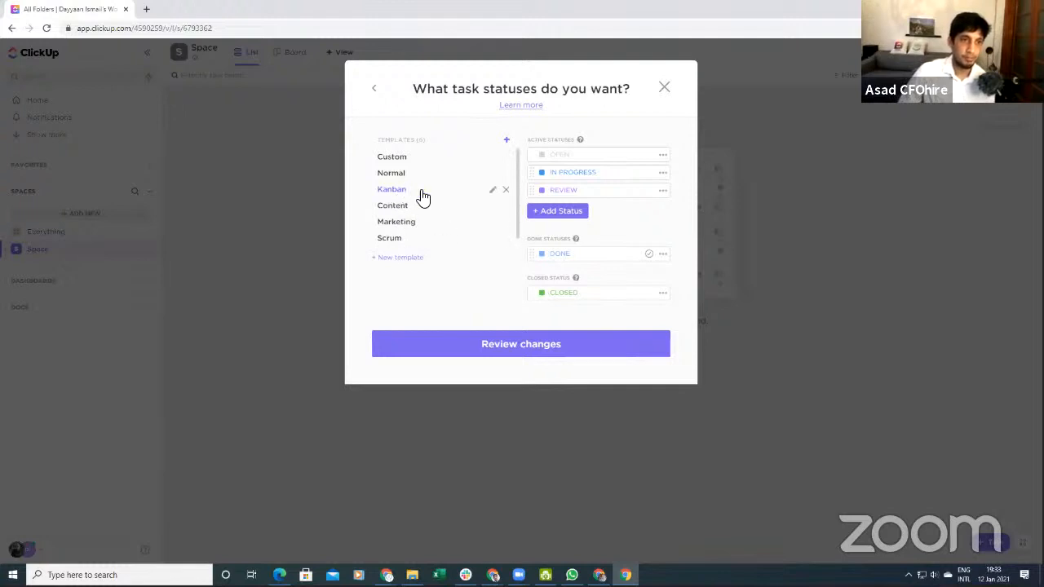
left_click(493, 190)
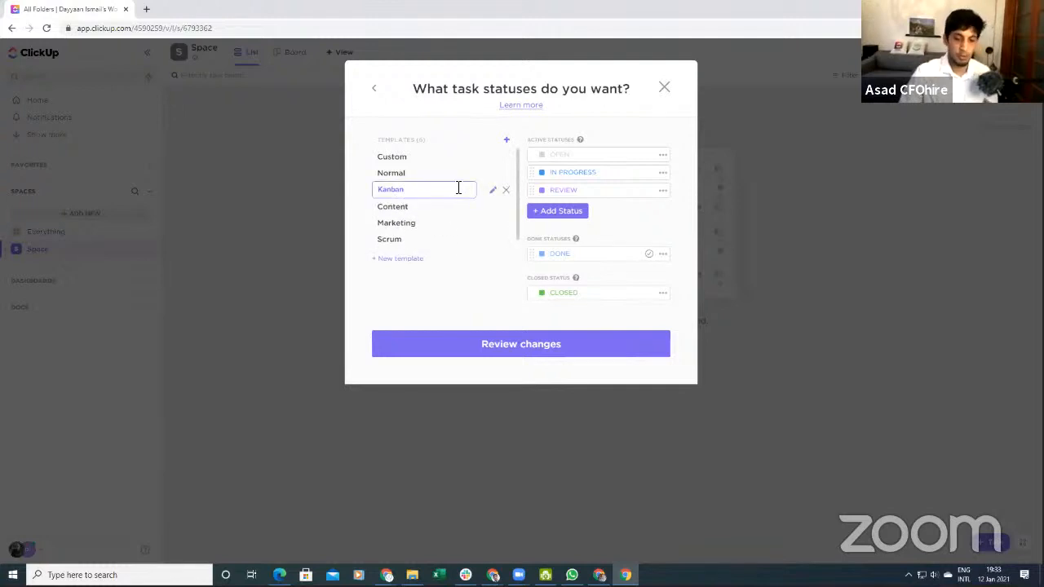
type("MAIN")
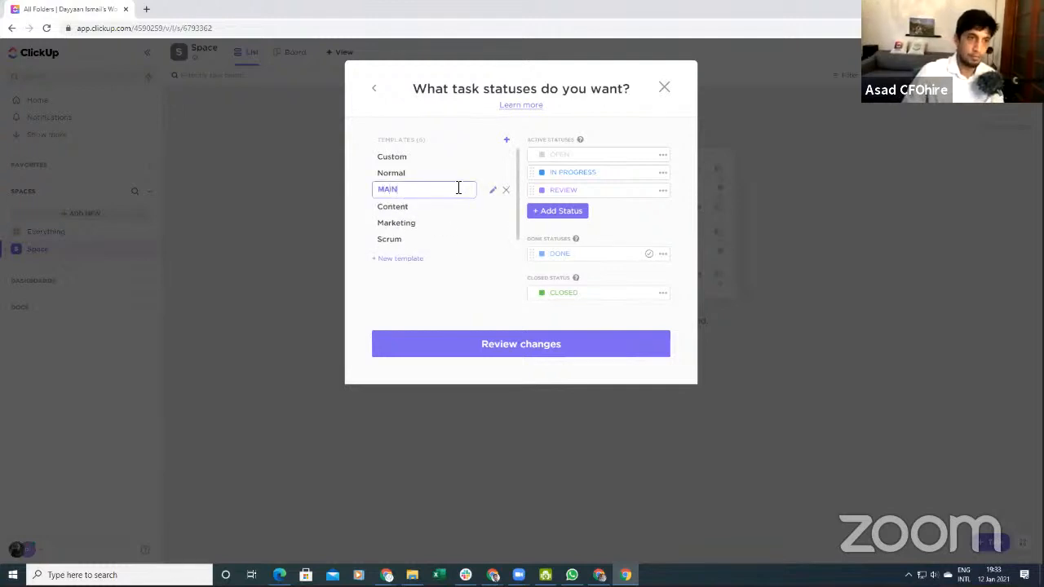
key("Return")
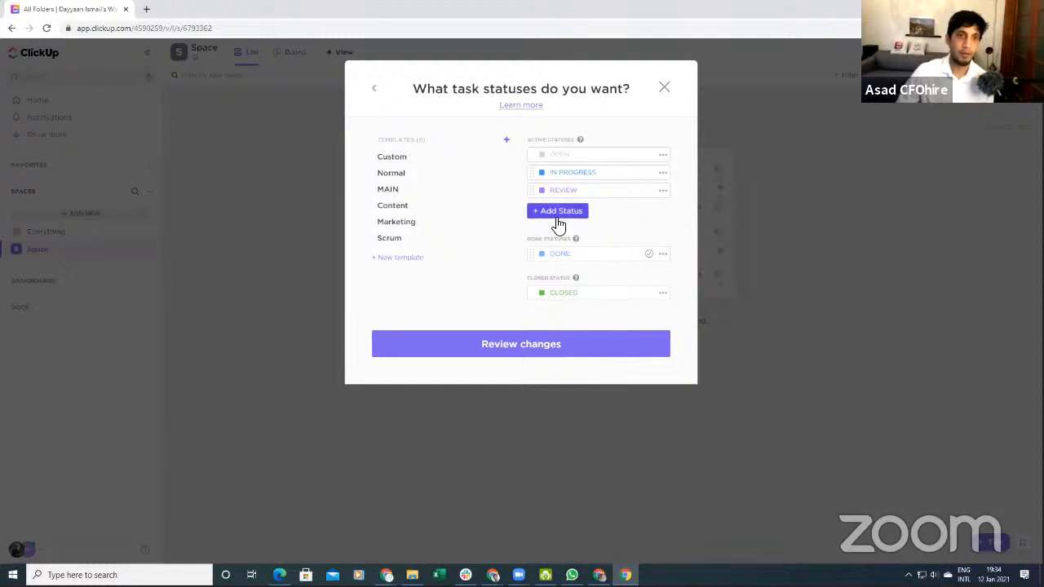
left_click(540, 347)
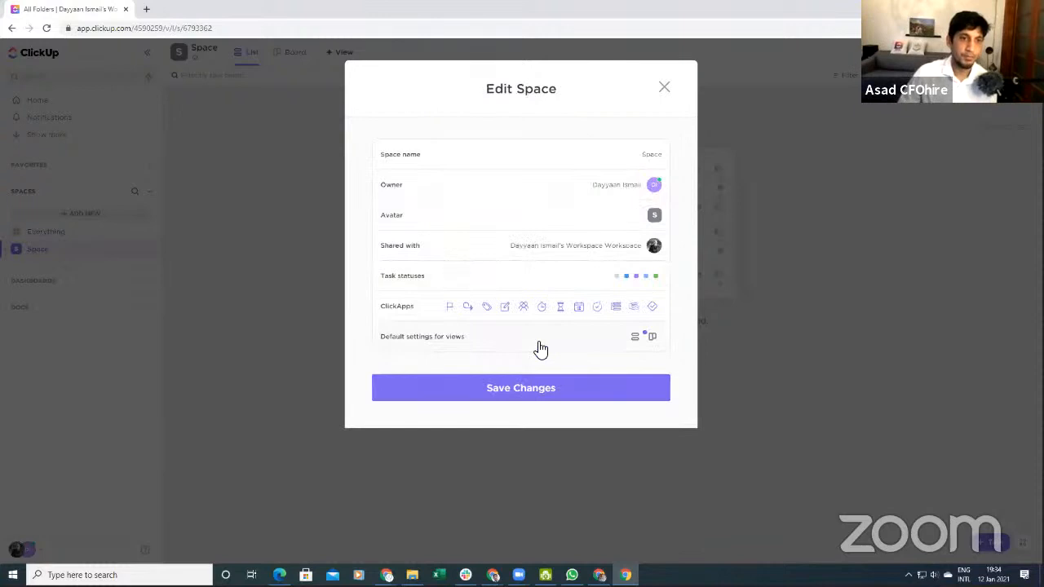
Step: Expand the full list of the space's ClickApps and switch Time Tracking off and back on
left_click(406, 305)
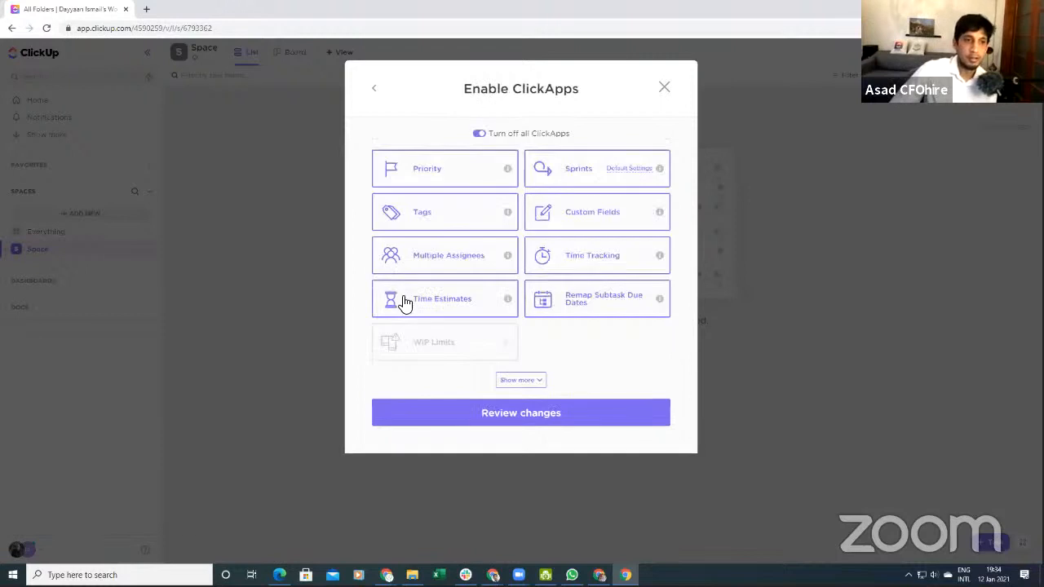
left_click(521, 381)
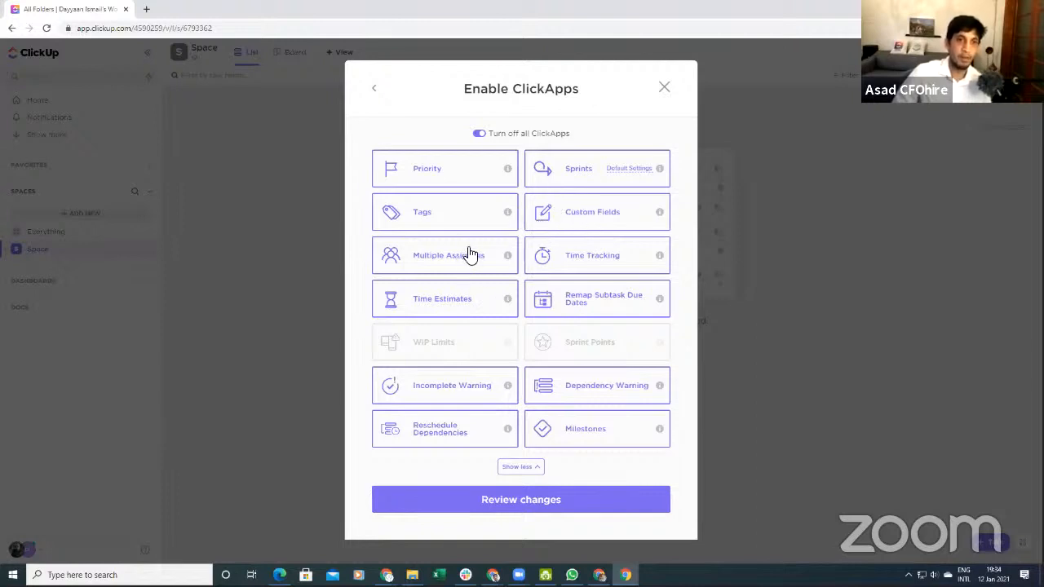
left_click(606, 261)
left_click(607, 259)
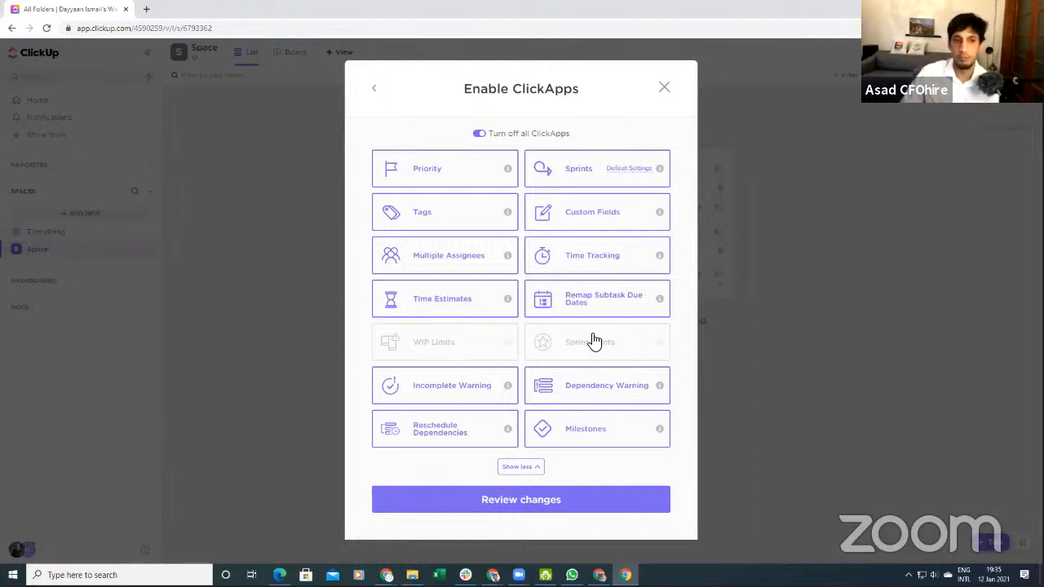
Step: View the Sprint Points description and try switching that ClickApp on and off
mouse_move(657, 343)
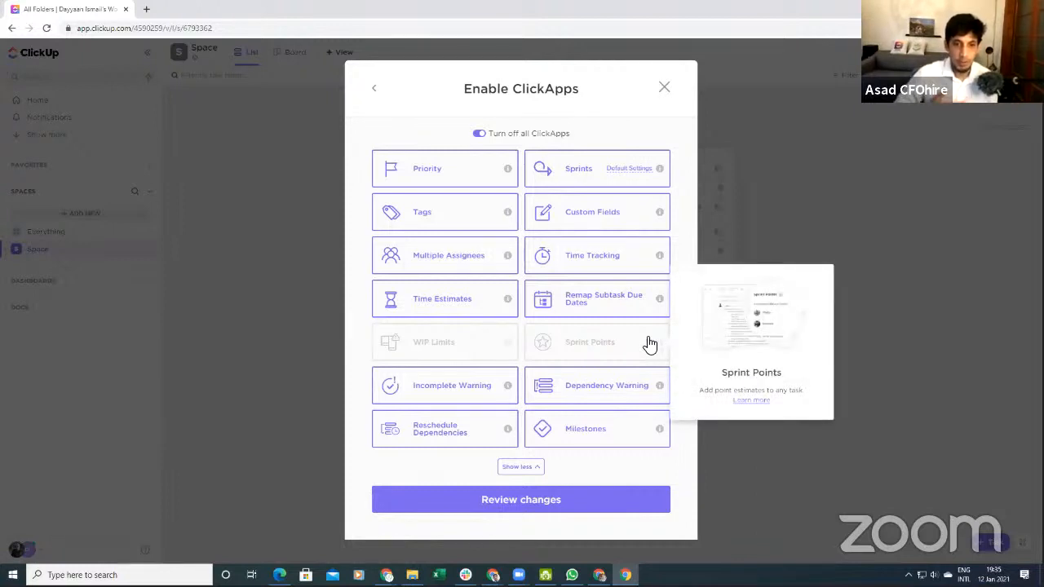
left_click(629, 343)
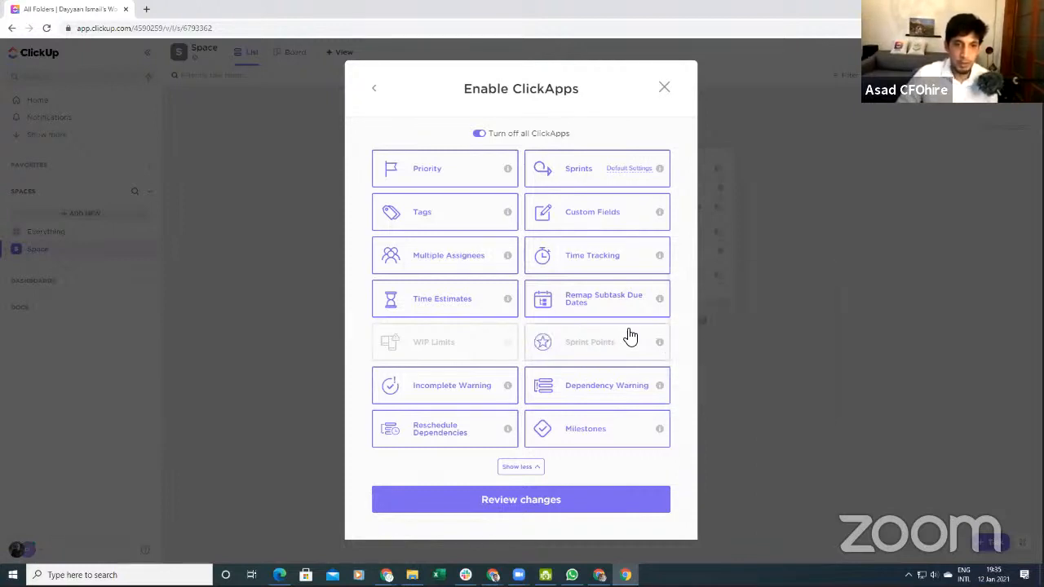
left_click(622, 345)
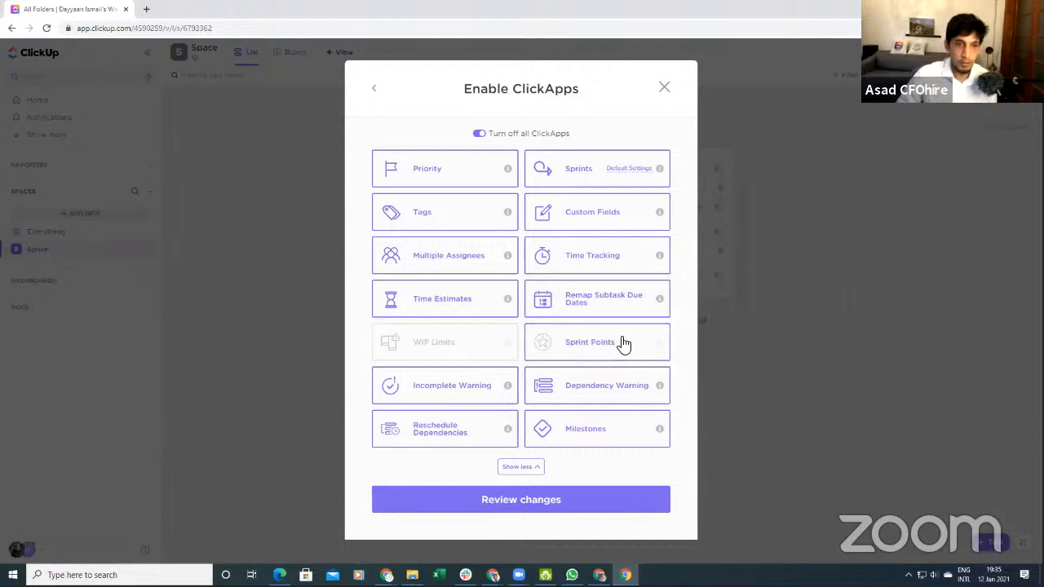
left_click(614, 344)
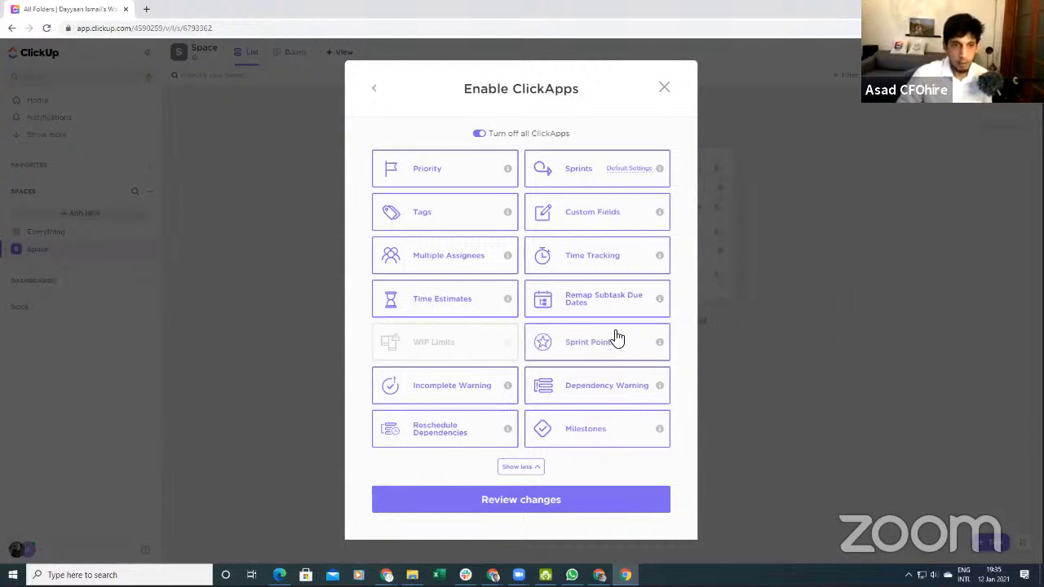
left_click(604, 343)
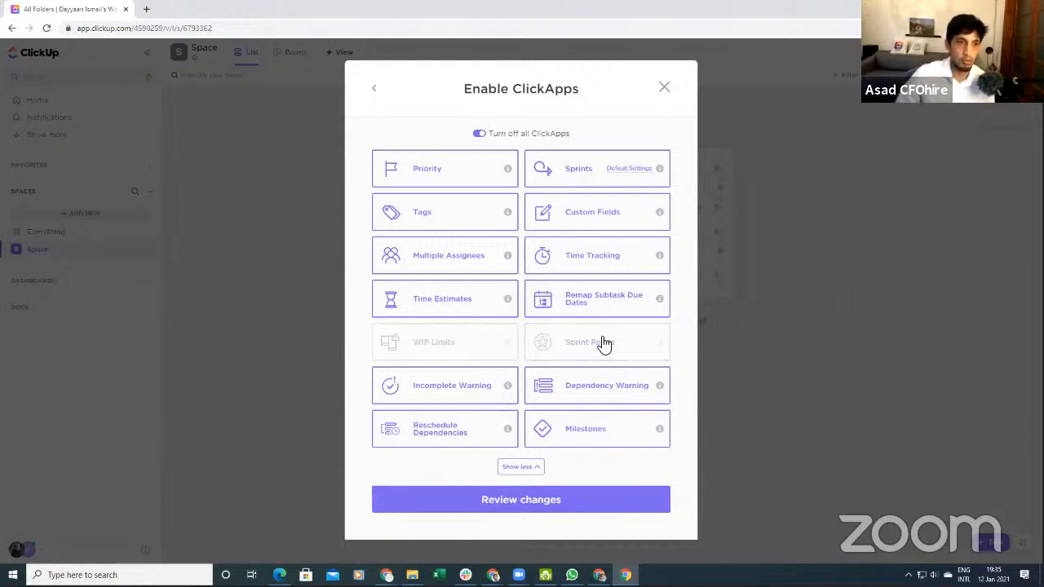
Step: Switch the Custom Fields ClickApp off and back on, and return to the space settings summary
left_click(449, 260)
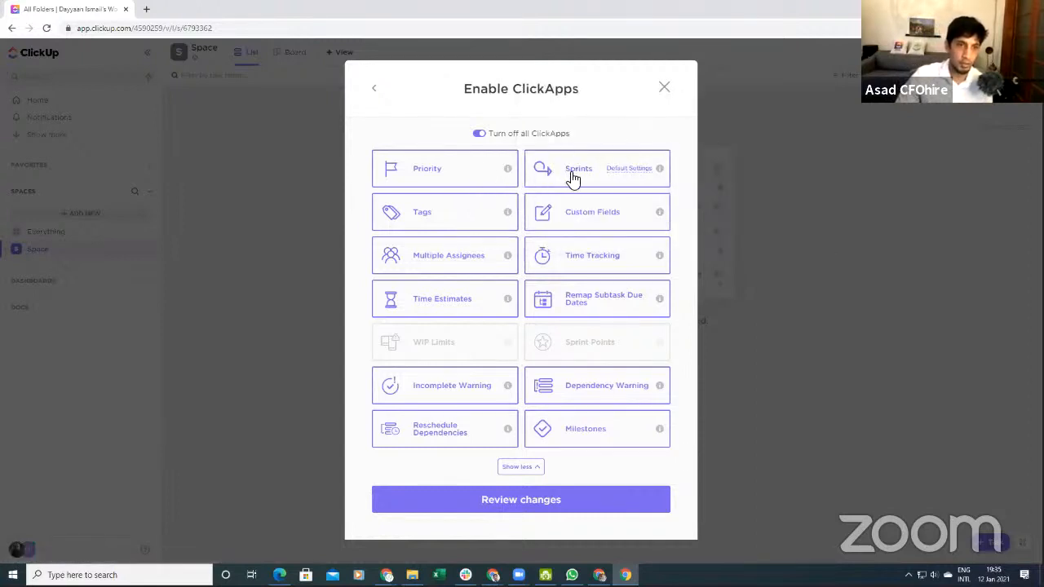
left_click(612, 217)
left_click(612, 217)
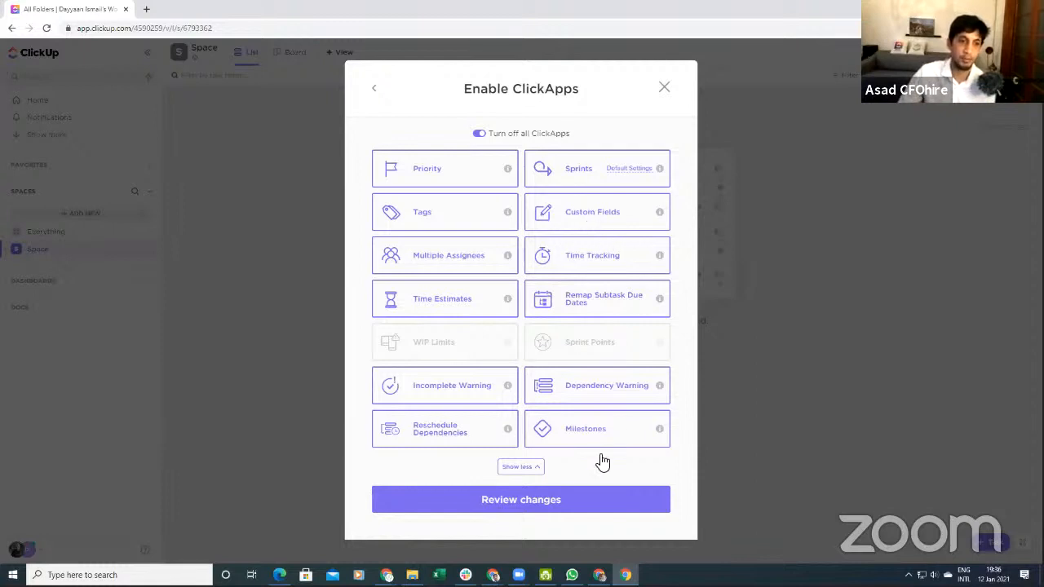
left_click(535, 502)
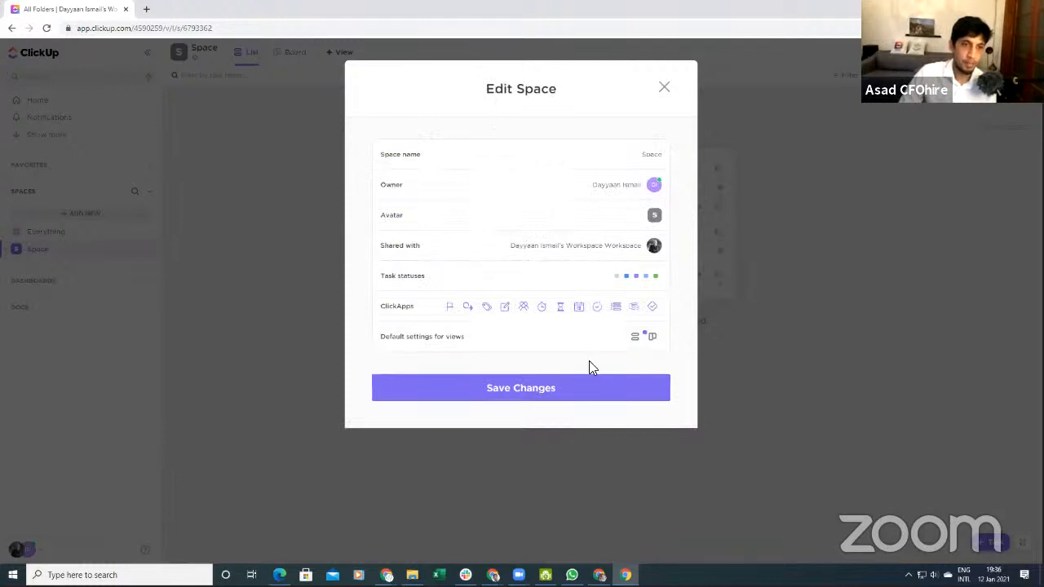
Step: In the space's default view settings, try the Calendar, Map, Activity and Table required views, switching each back off
left_click(478, 343)
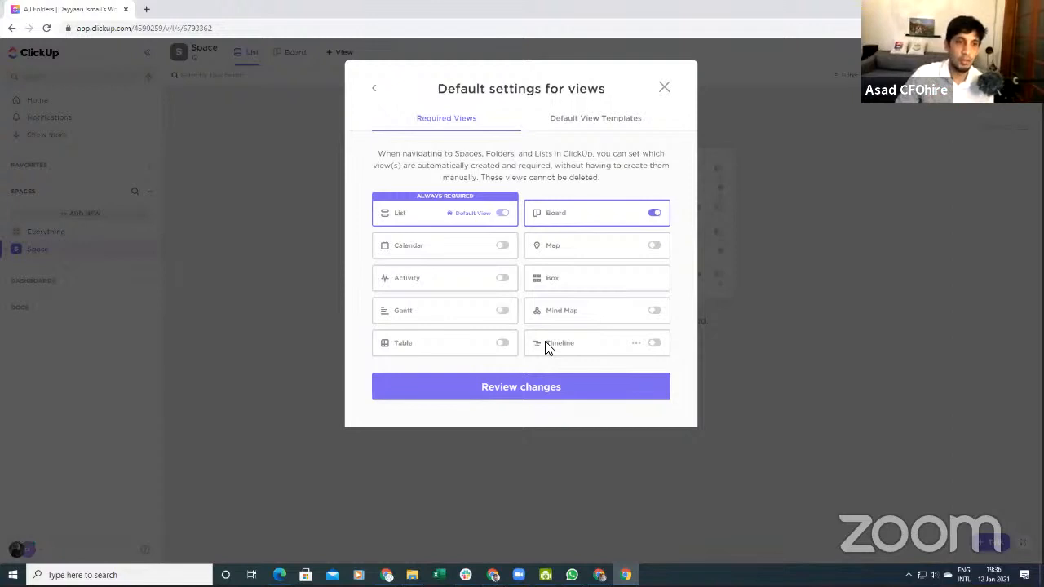
left_click(503, 247)
left_click(504, 246)
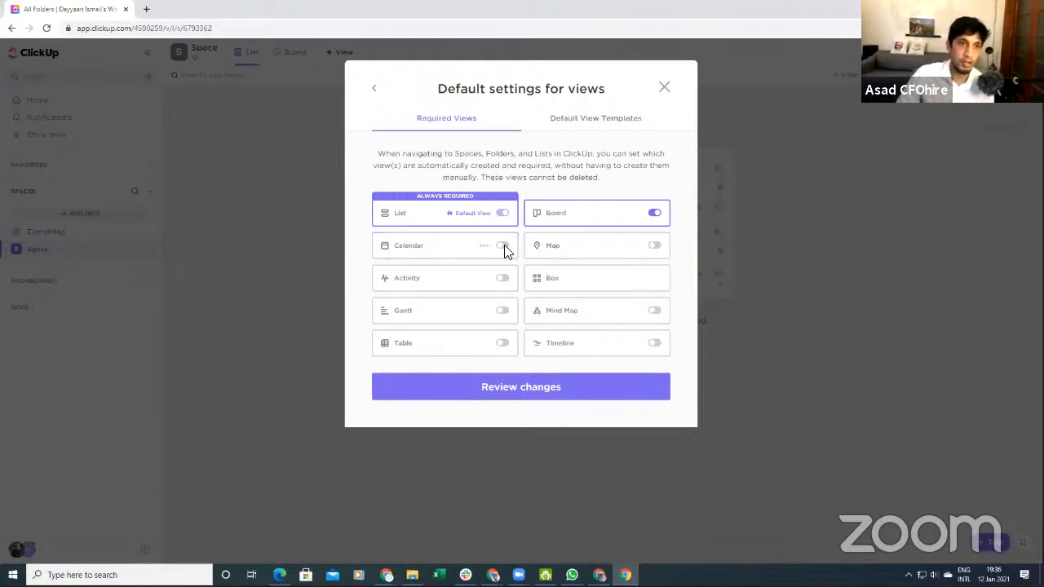
left_click(657, 248)
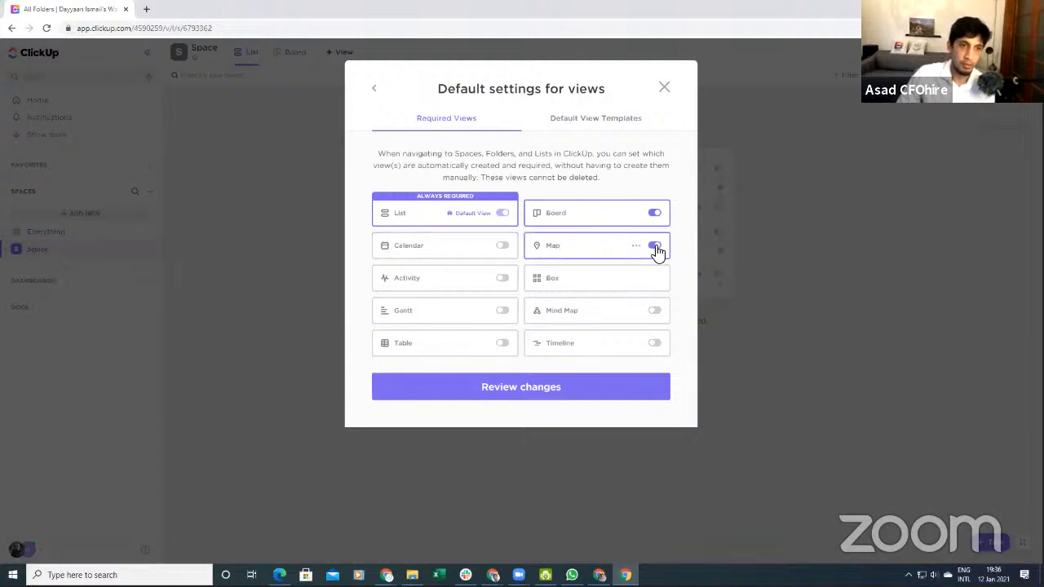
left_click(656, 248)
left_click(503, 279)
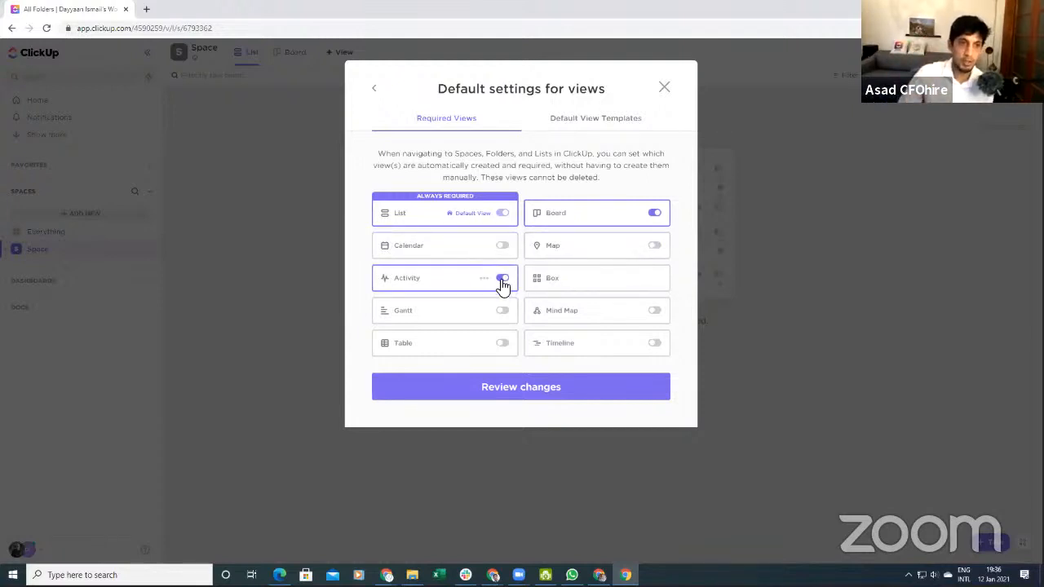
left_click(503, 280)
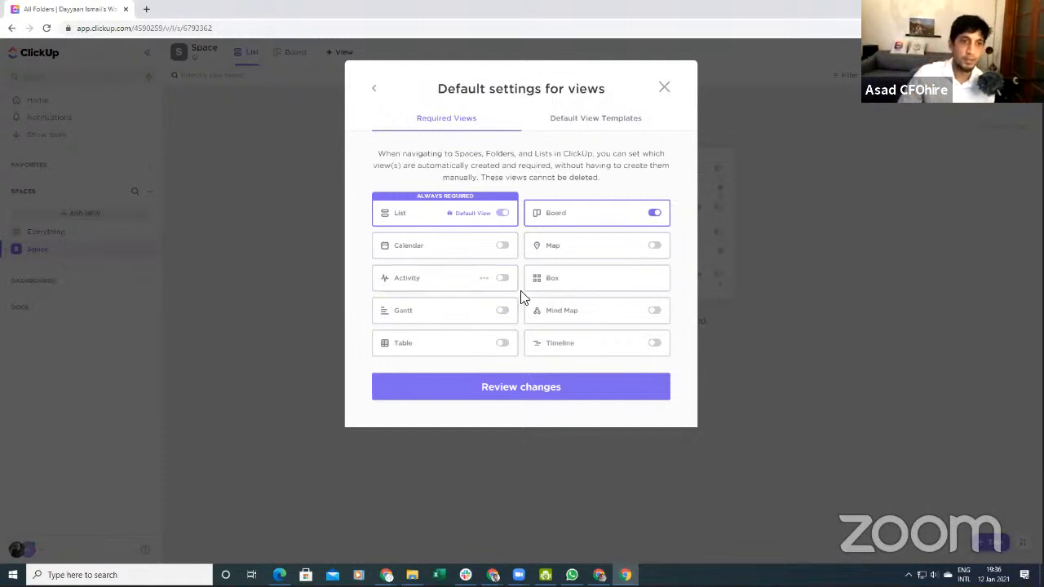
left_click(502, 345)
left_click(503, 346)
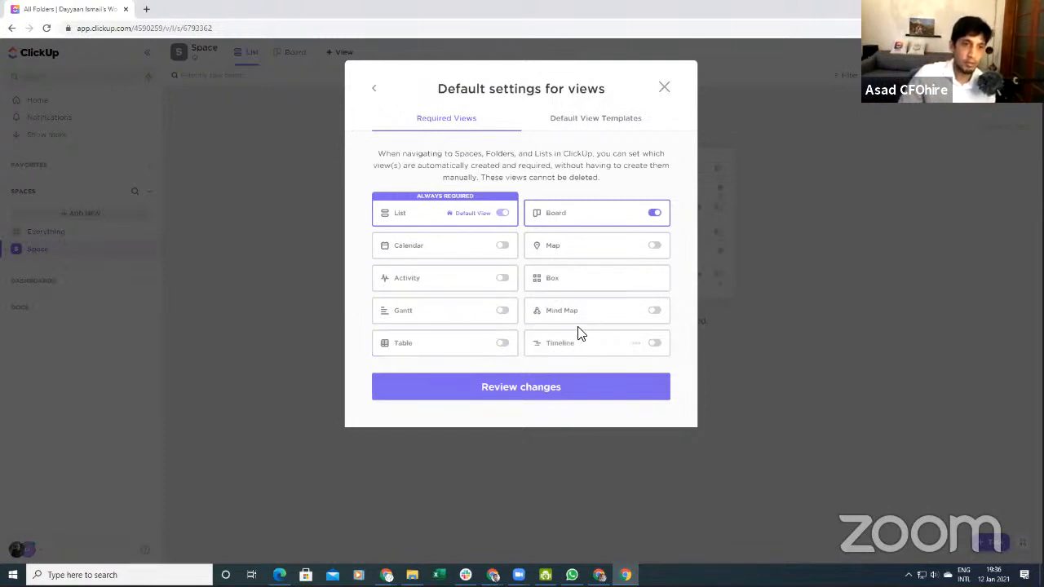
Step: Try the Mind Map, Timeline and Map required views, switching each one back off
left_click(654, 311)
left_click(654, 312)
left_click(654, 346)
left_click(654, 346)
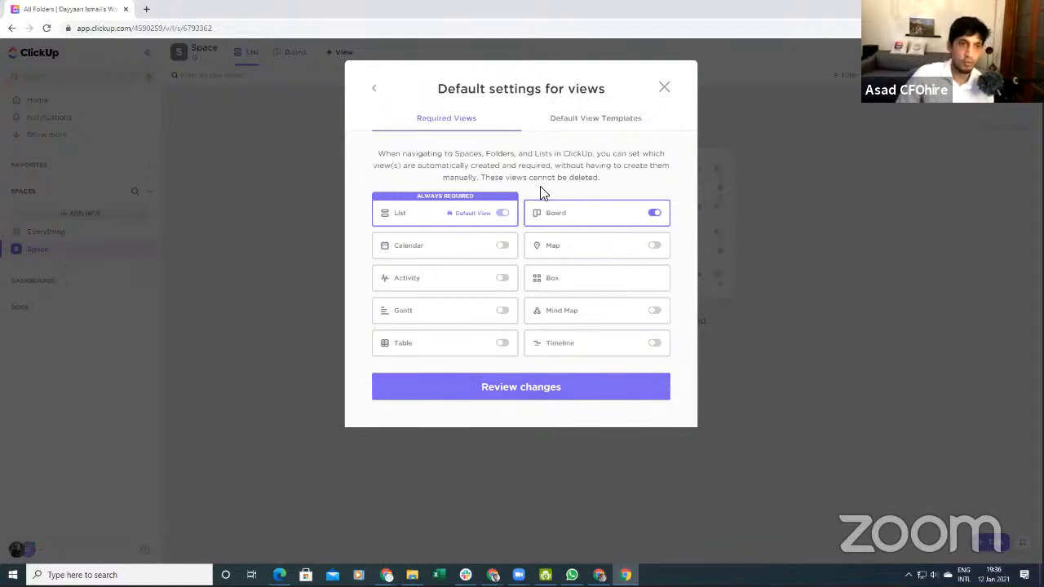
left_click(653, 247)
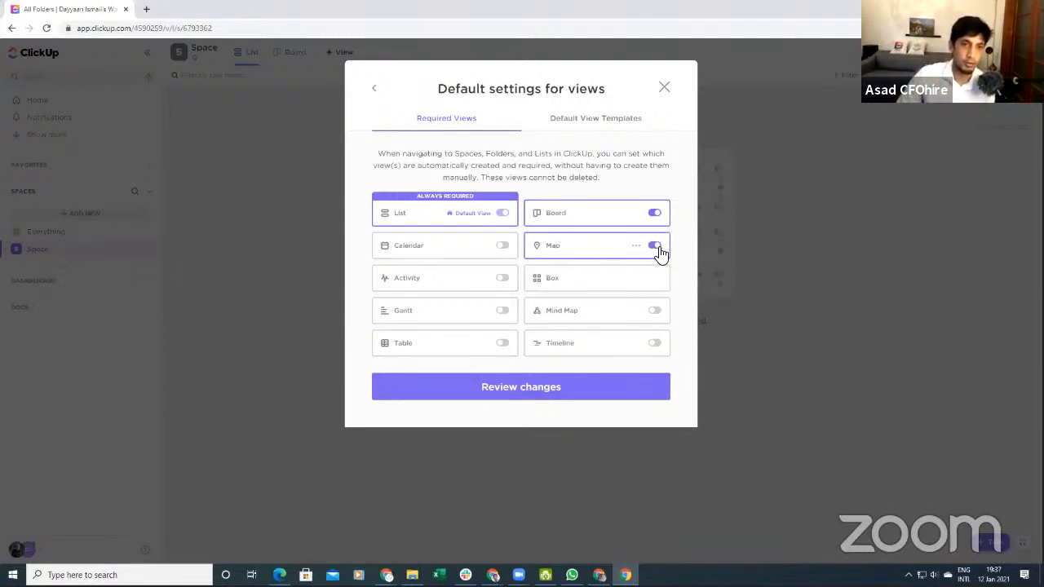
left_click(658, 248)
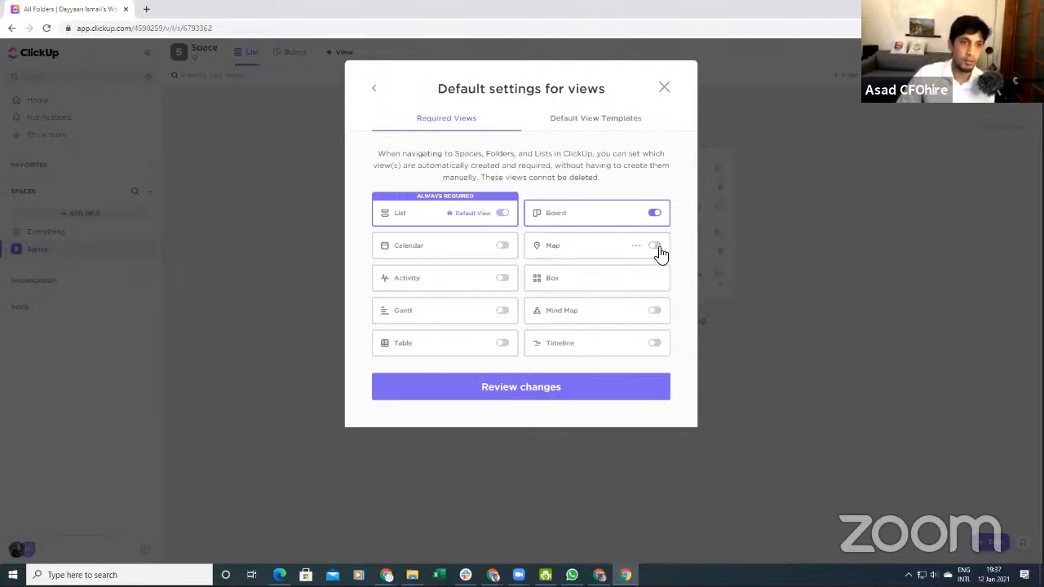
Step: Accept the default view settings and save the changes to the space
left_click(532, 392)
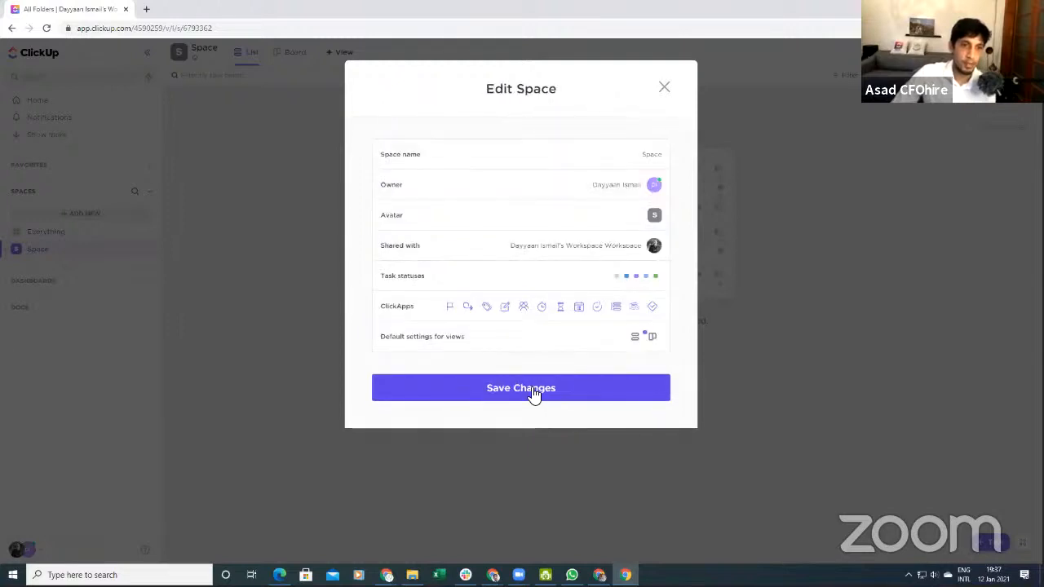
left_click(536, 394)
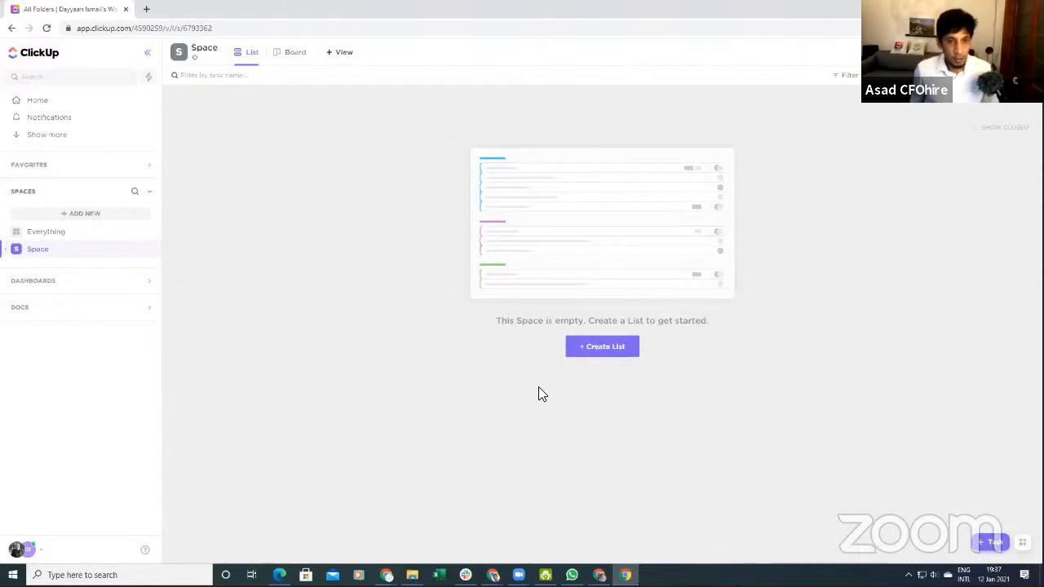
Step: Expand the space in the sidebar, check its options, and display its Board view
left_click(41, 251)
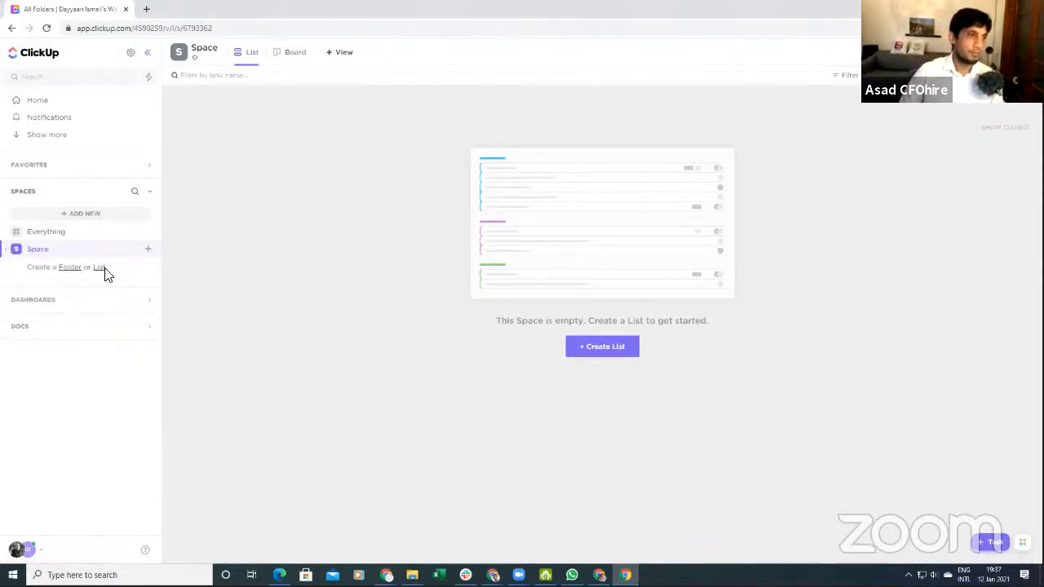
left_click(145, 249)
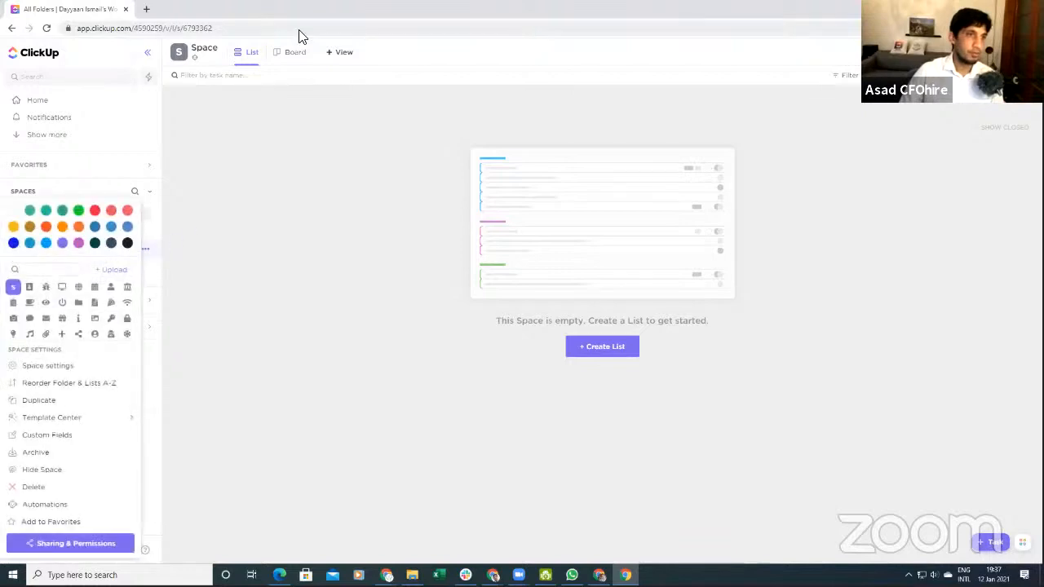
left_click(296, 55)
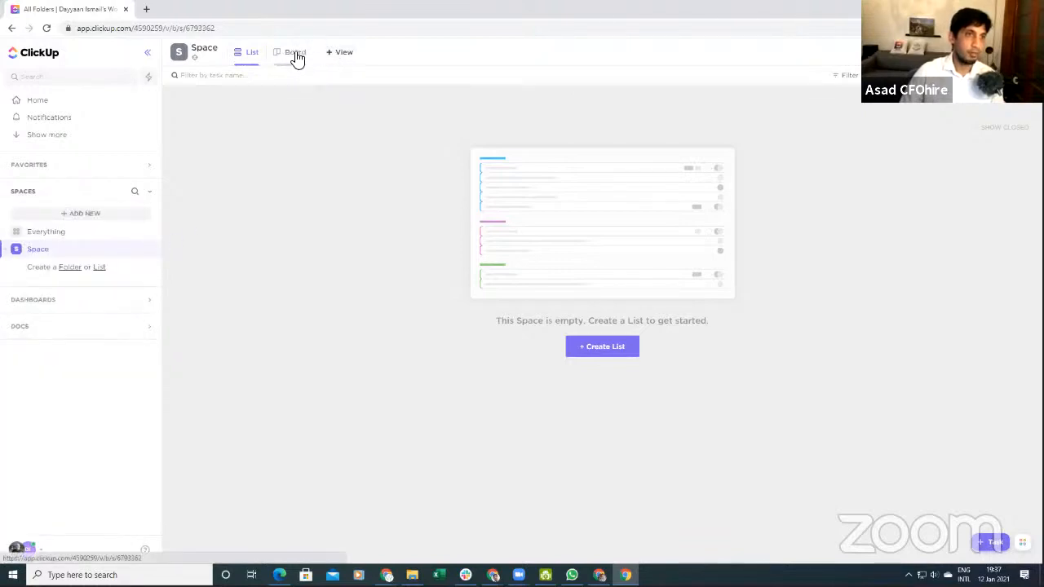
left_click(296, 58)
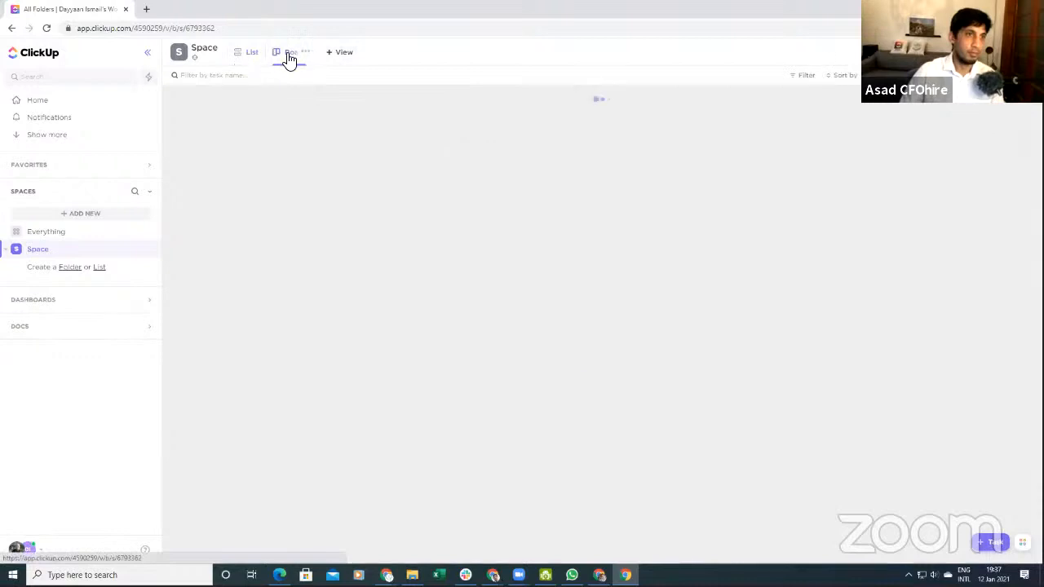
Step: Add a Doc view to the space
left_click(342, 52)
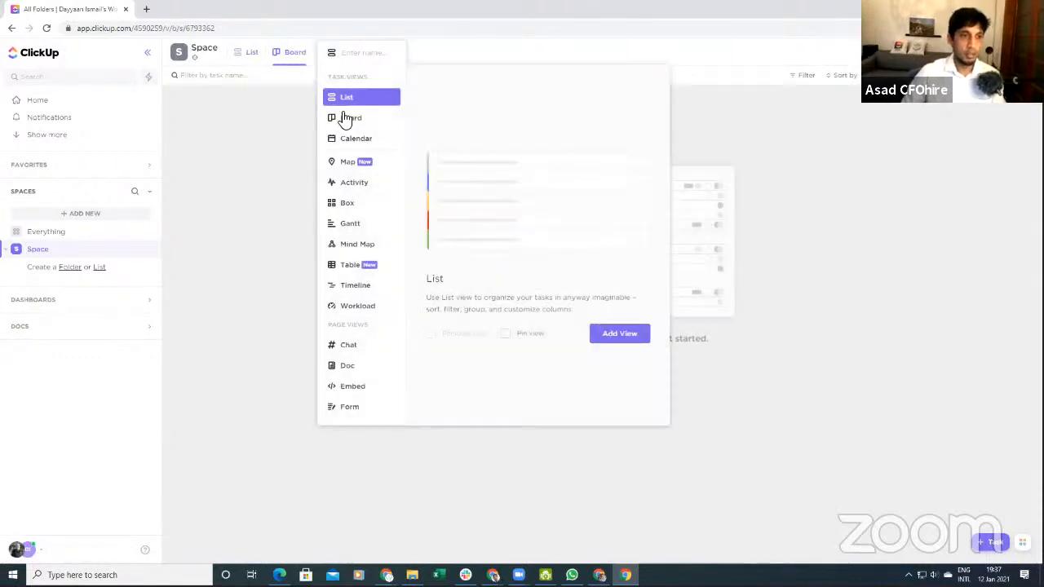
left_click(350, 367)
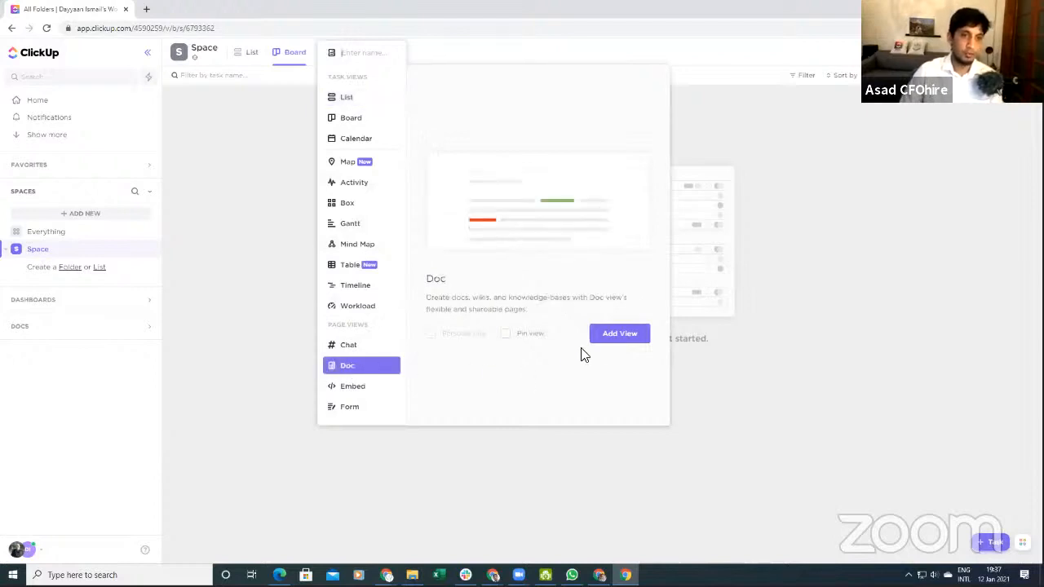
left_click(626, 336)
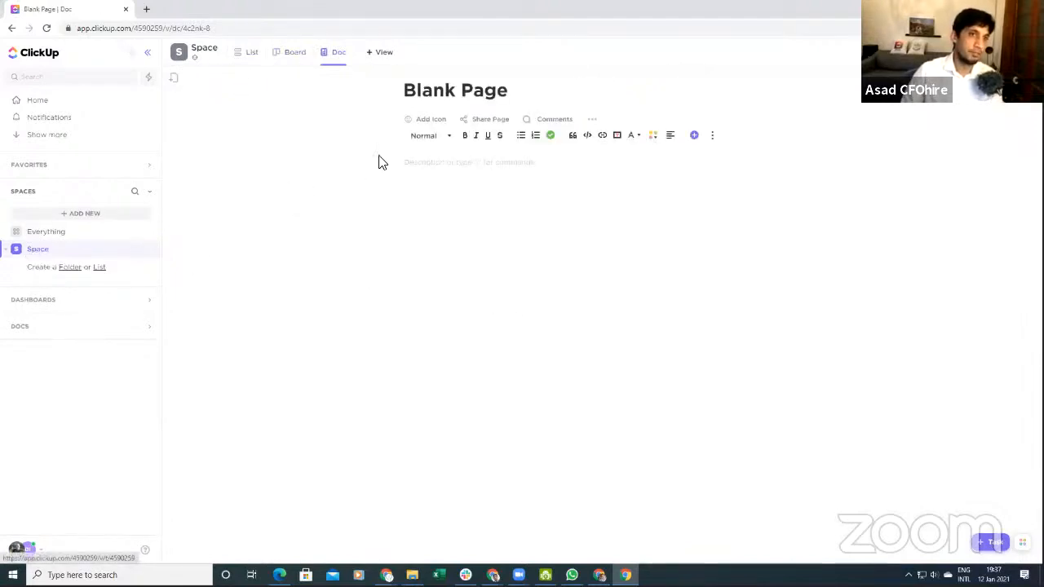
Step: Rename the new Doc view as "How to use ClikcUP"
left_click(345, 54)
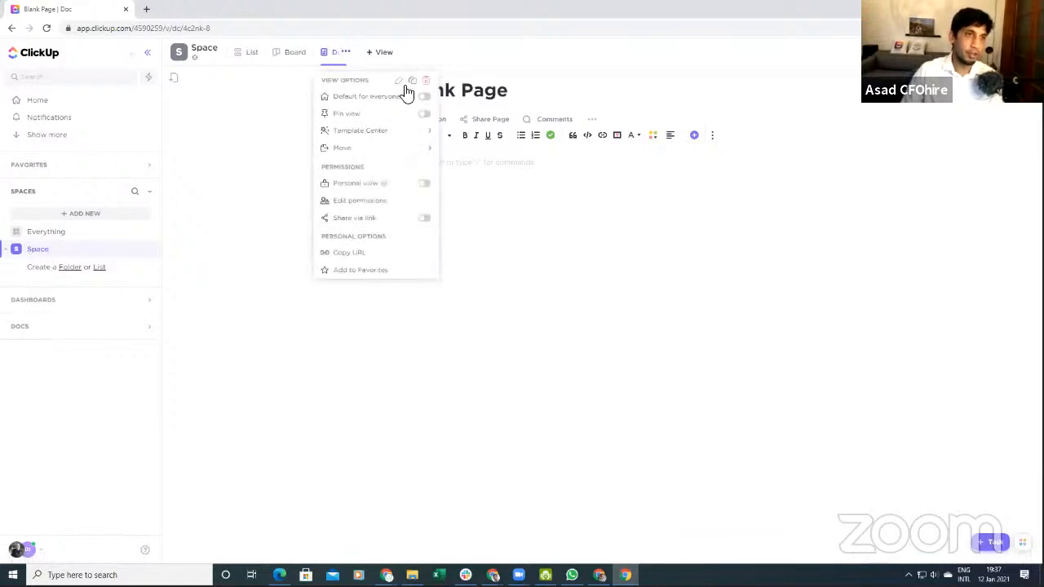
left_click(400, 82)
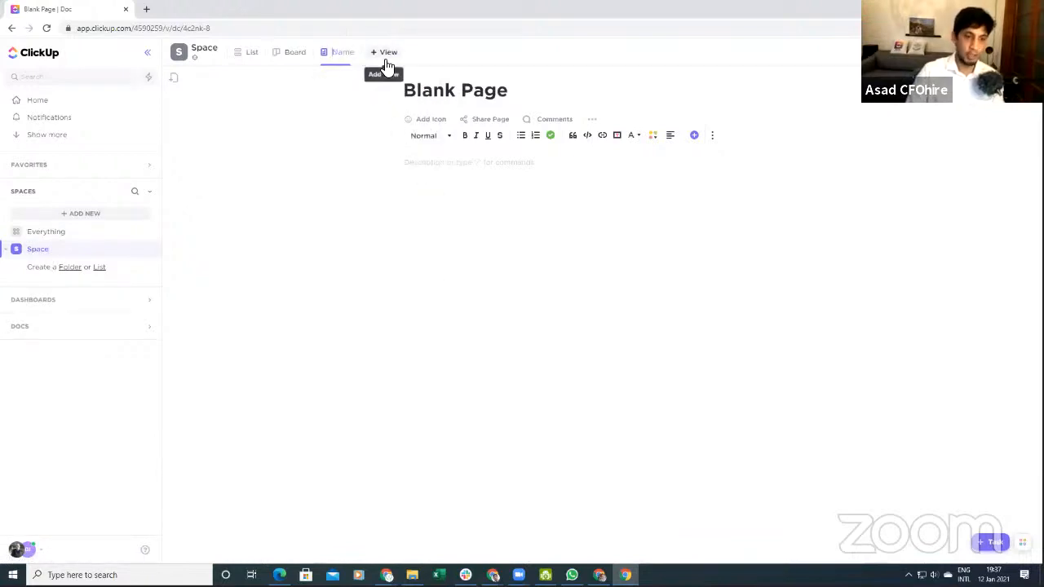
type("Exercise-C")
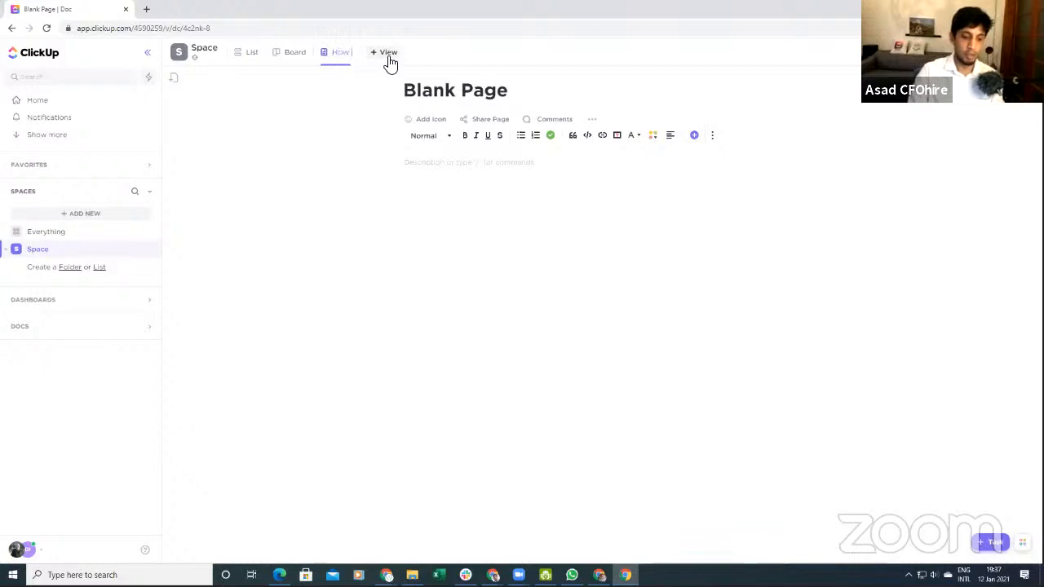
type("lickU")
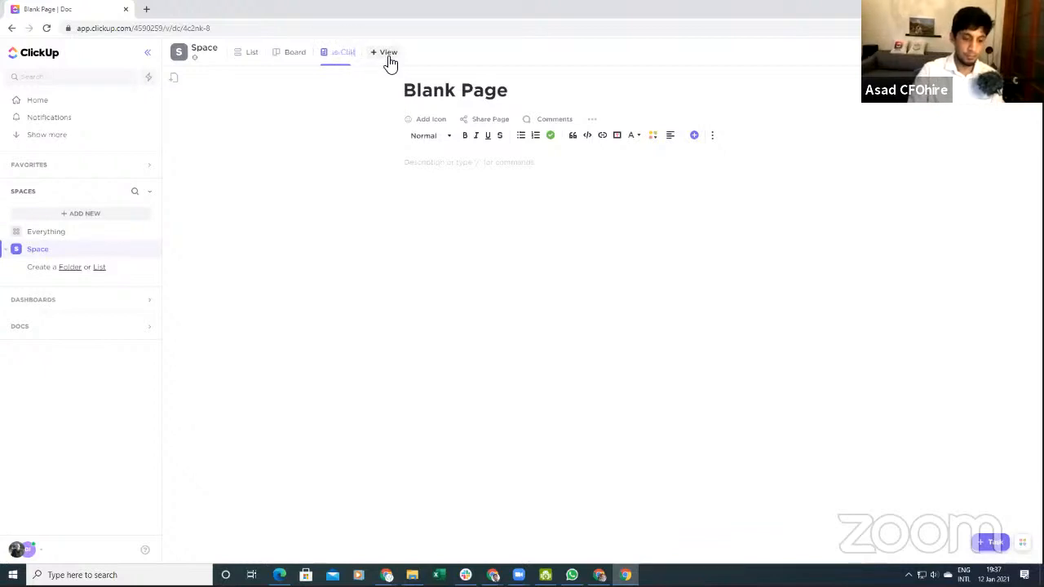
type("P")
key("Return")
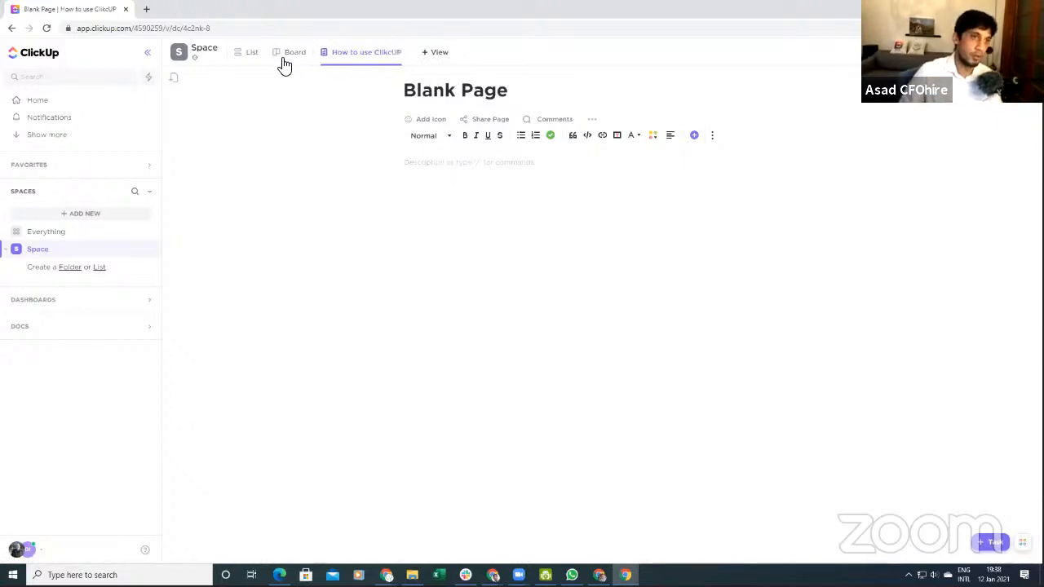
Step: Review the Doc view's options and the view types that can be added to the space, without adding one
left_click(404, 52)
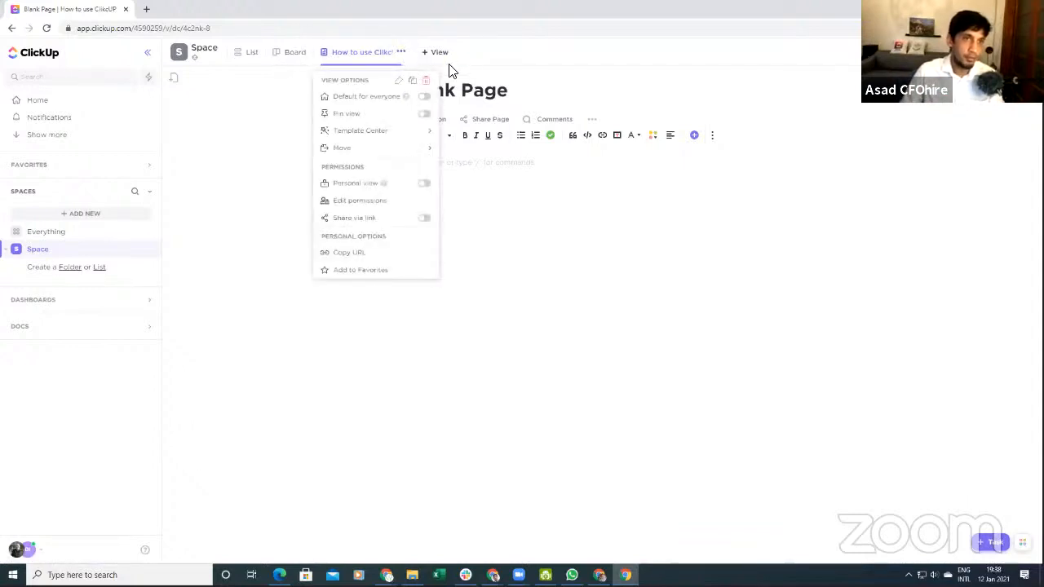
left_click(436, 57)
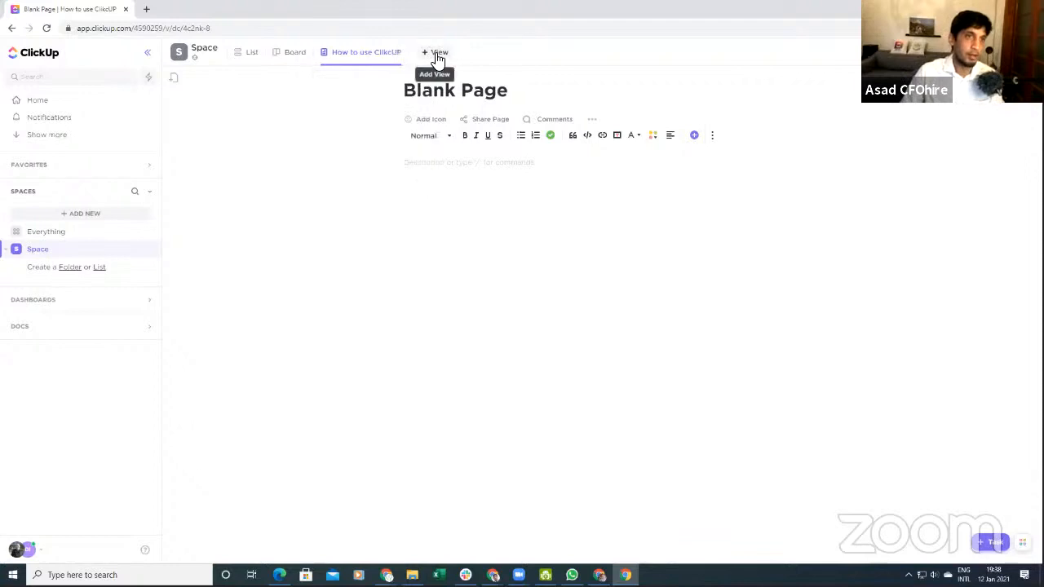
left_click(435, 53)
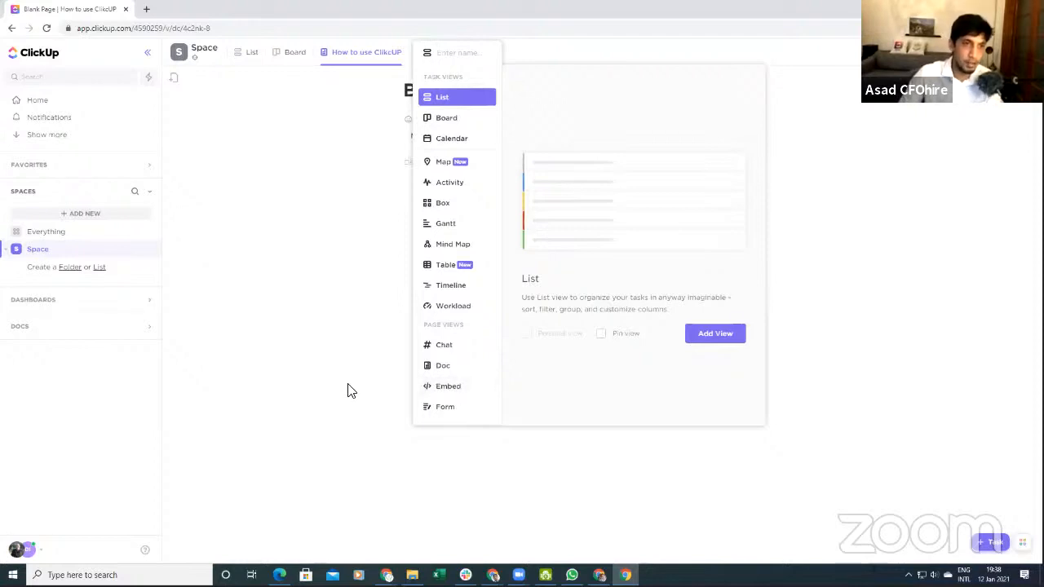
right_click(379, 390)
left_click(322, 361)
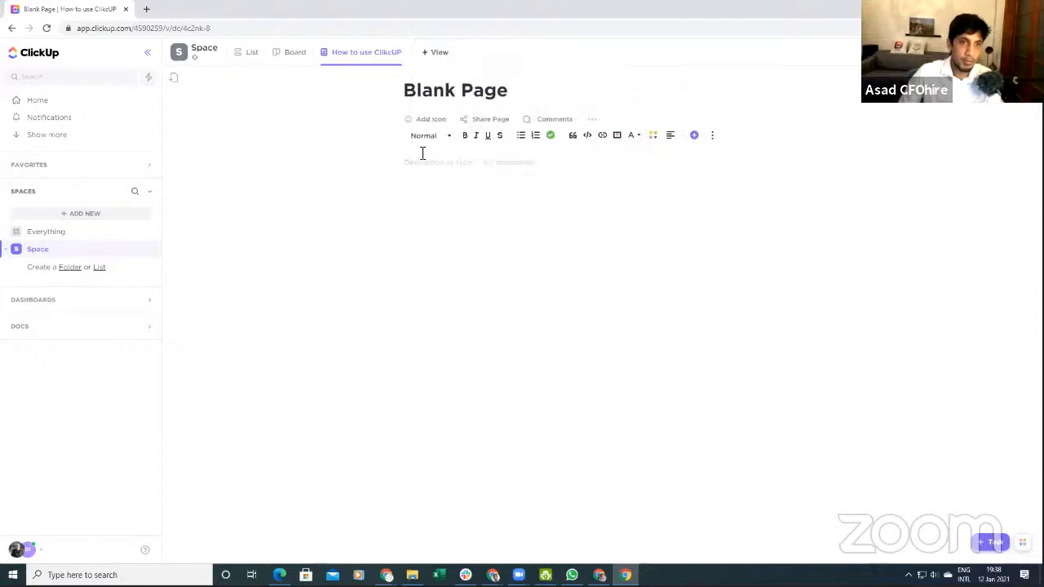
left_click(431, 53)
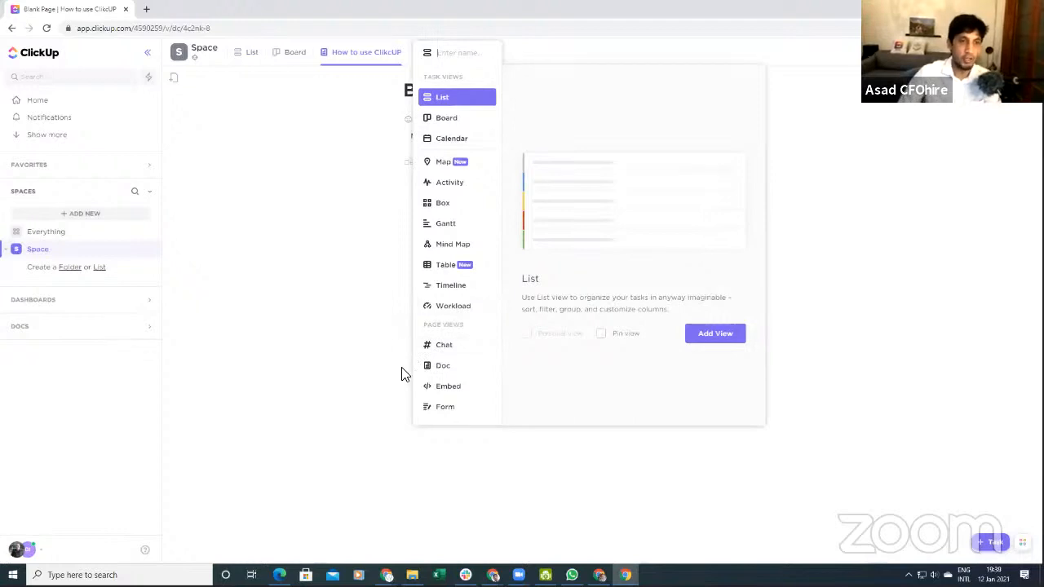
left_click(348, 370)
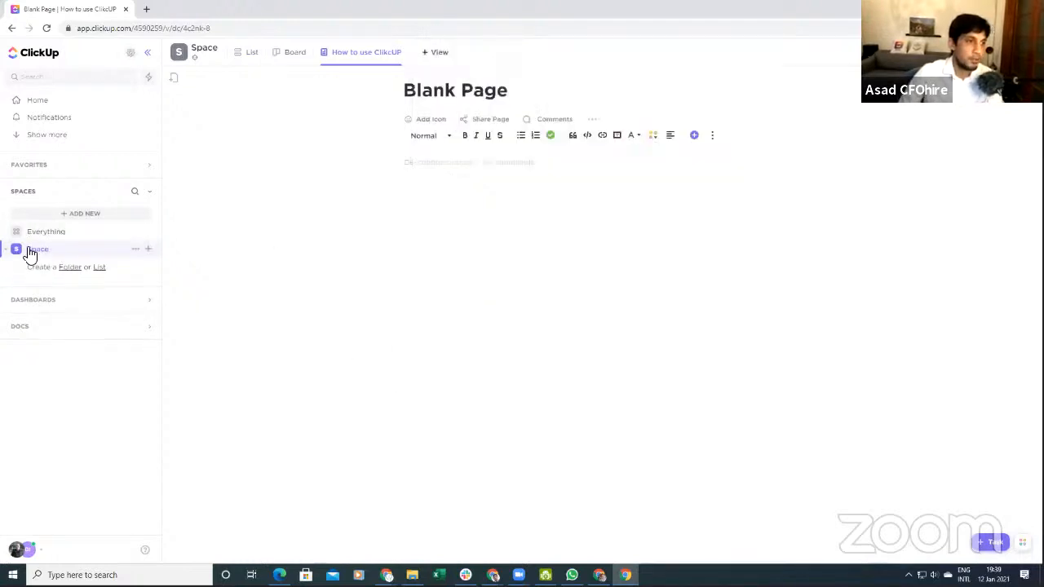
Step: Rename the space as "Property Management" in its settings and save the changes
left_click(135, 249)
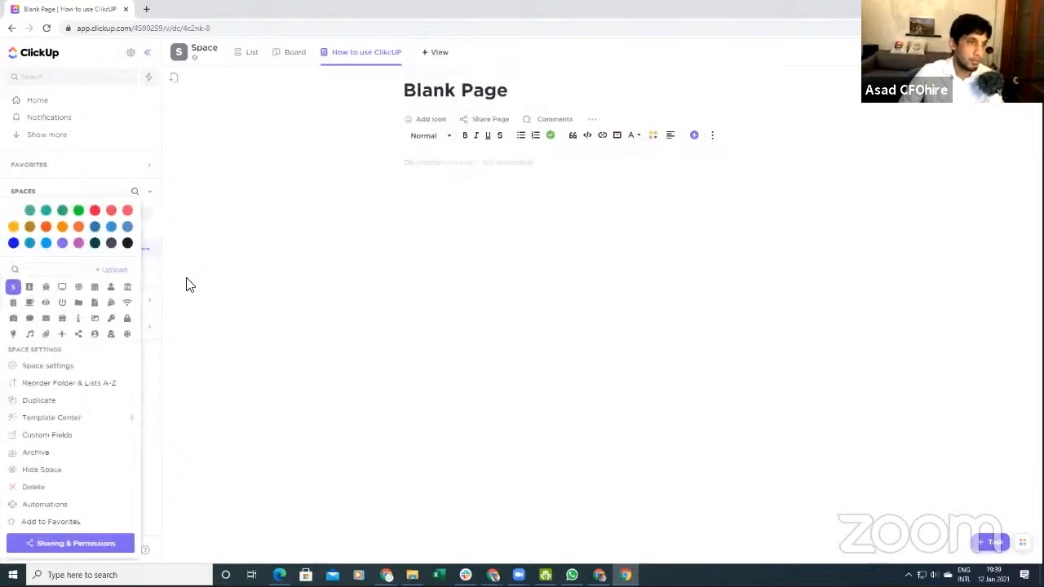
left_click(59, 367)
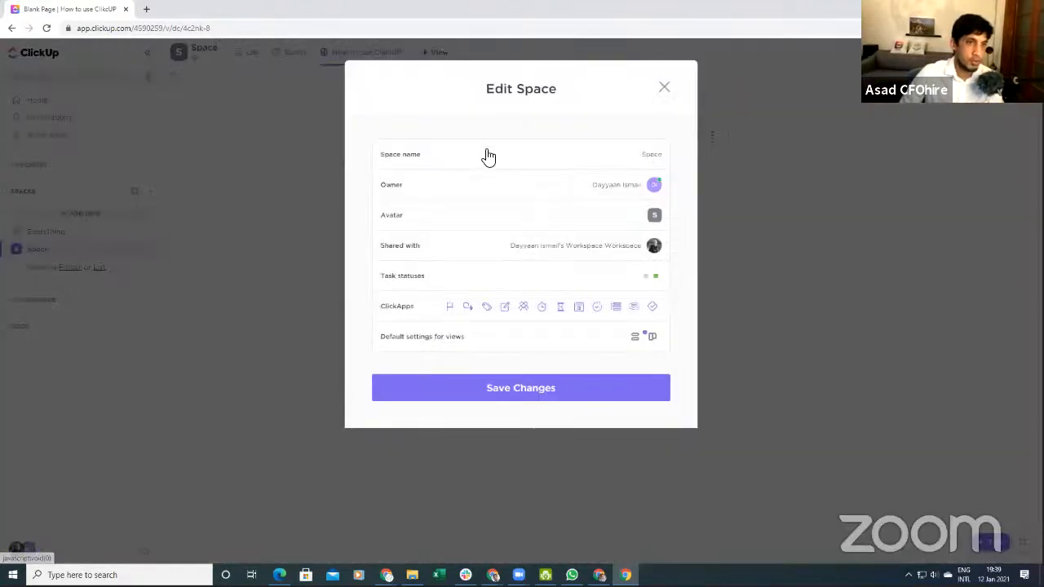
left_click(616, 157)
double_click(365, 167)
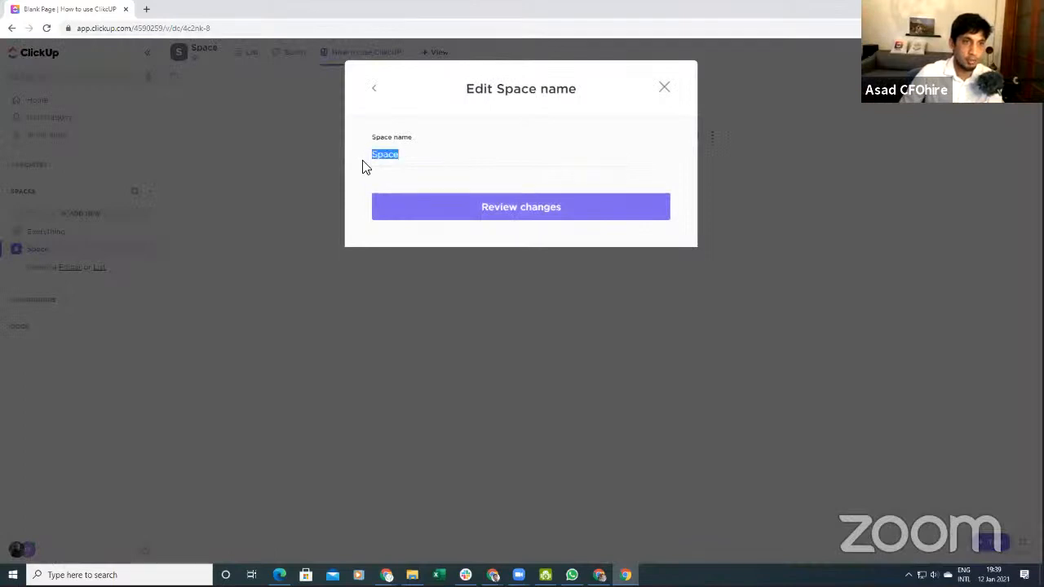
type("Propert")
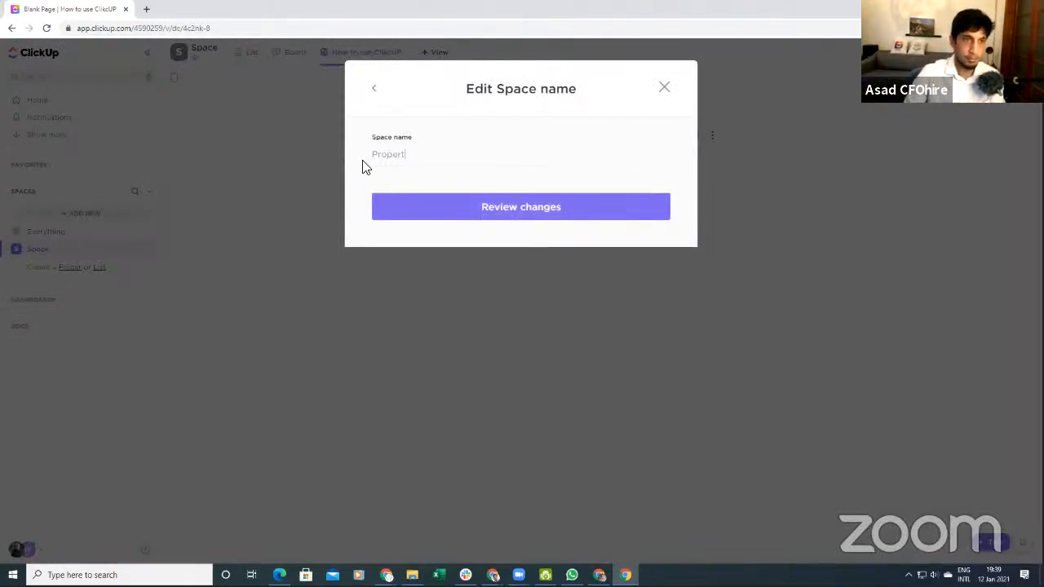
type("y Manag")
key("BackSpace")
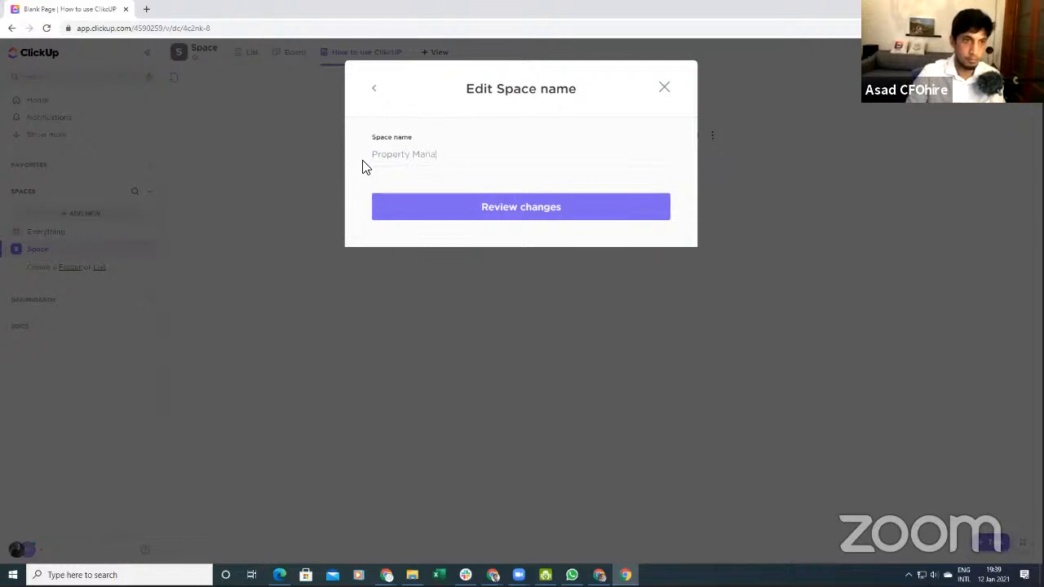
type("gement")
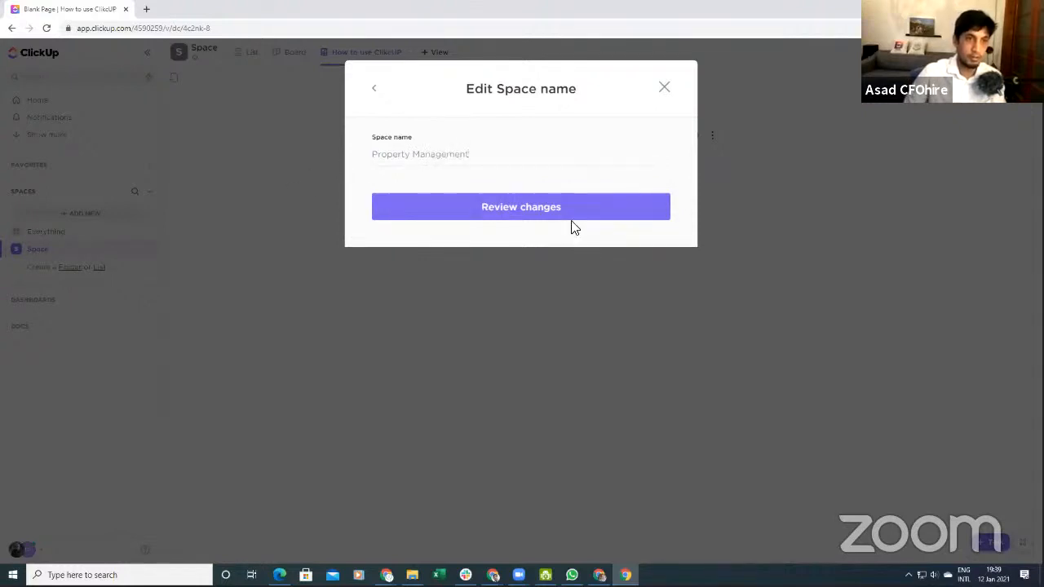
left_click(574, 214)
left_click(512, 398)
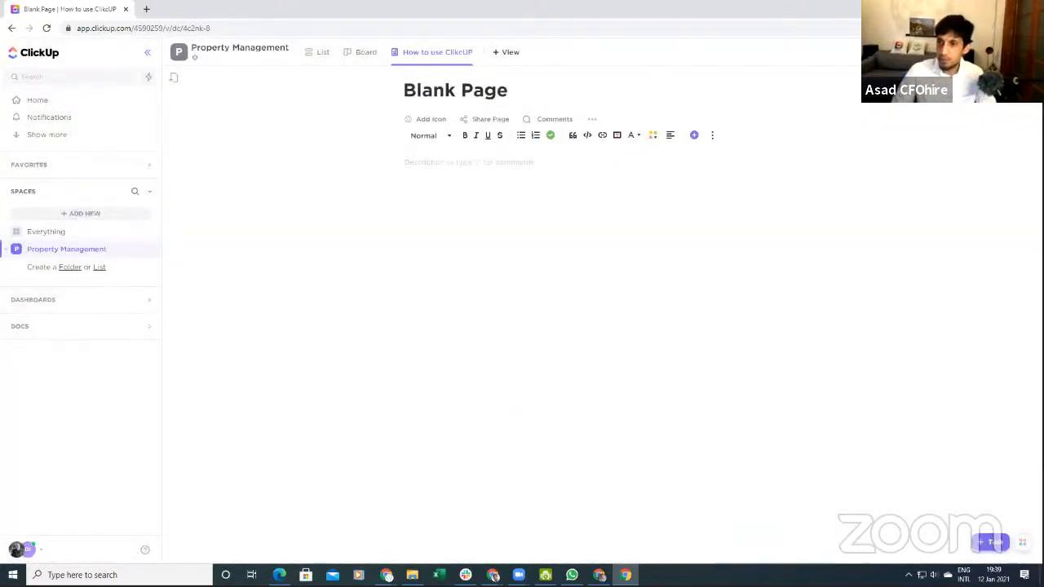
Step: Switch to the Fynbos weekly report in Excel, look it over, and move its window away from ClickUp
key("alt+Tab")
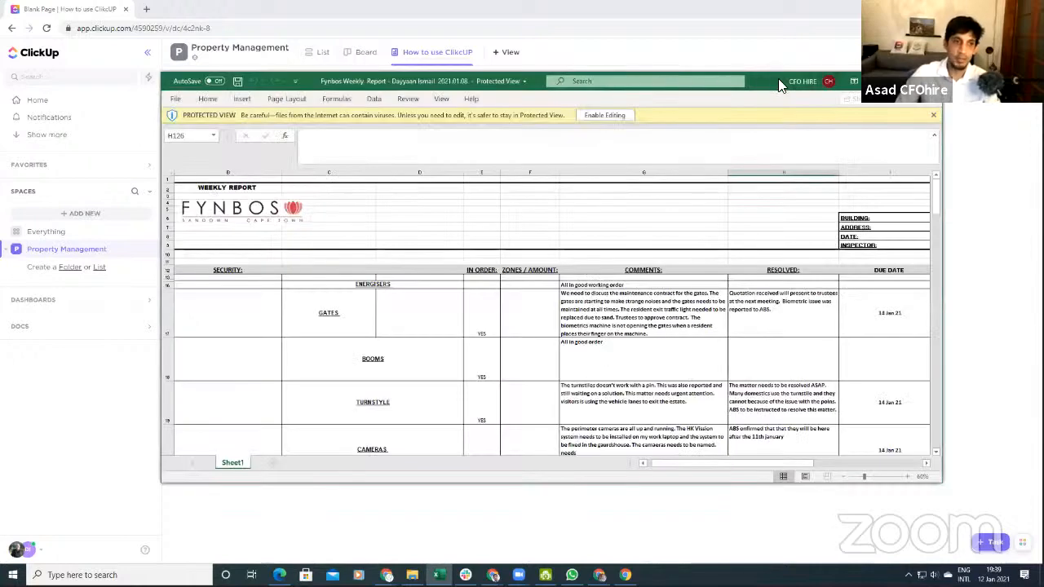
left_click_drag(778, 79, 1043, 88)
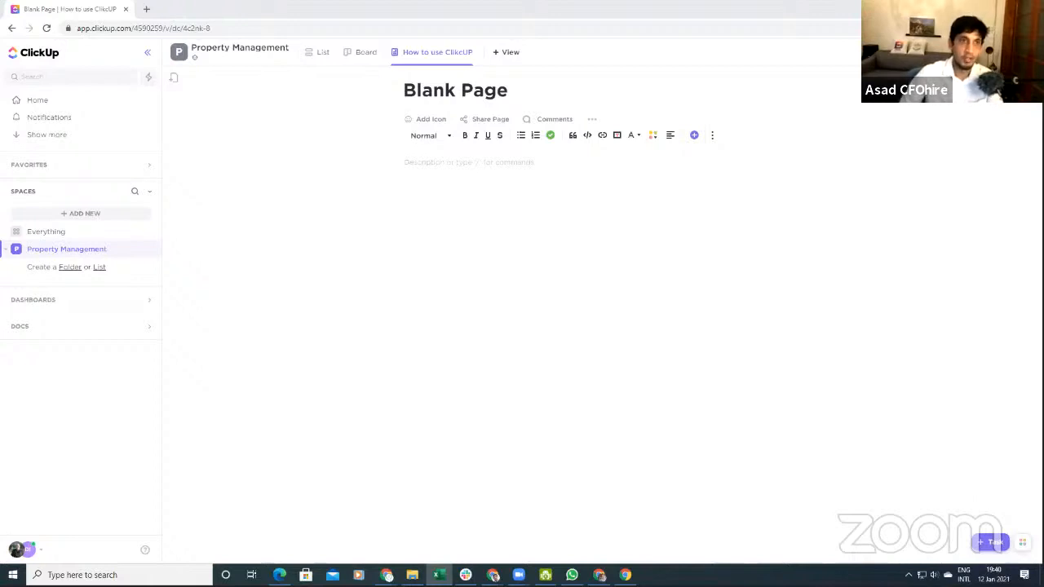
Step: Turn on public sharing for the "How to use ClikcUP" view and copy its public link
left_click(1016, 53)
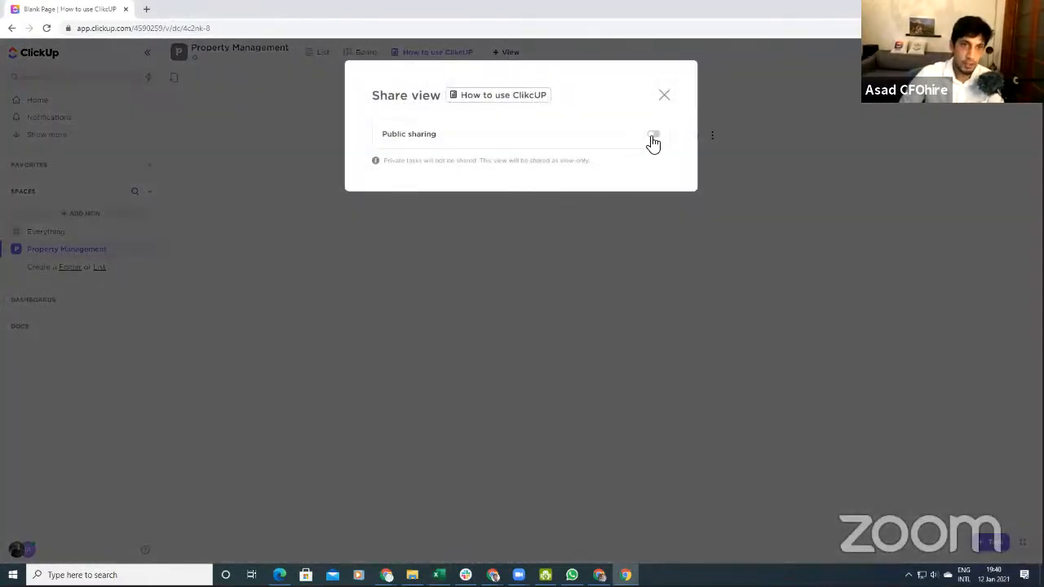
left_click(653, 137)
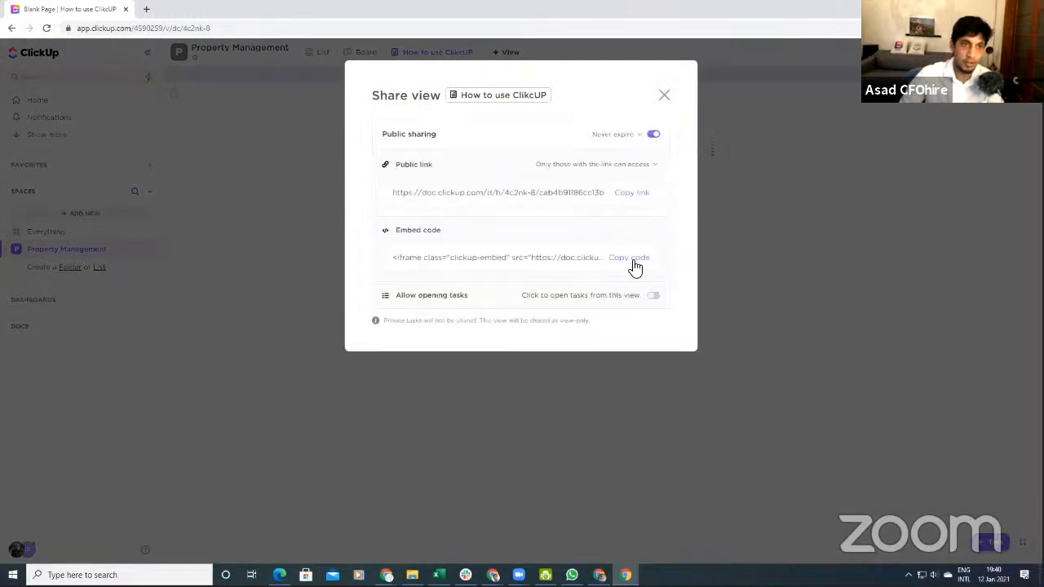
left_click(642, 196)
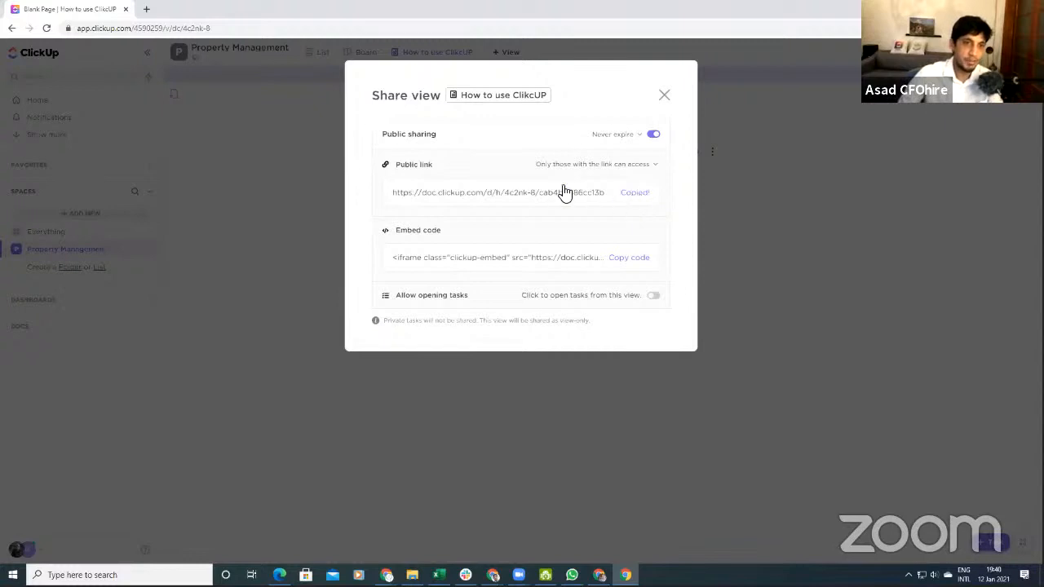
left_click(664, 97)
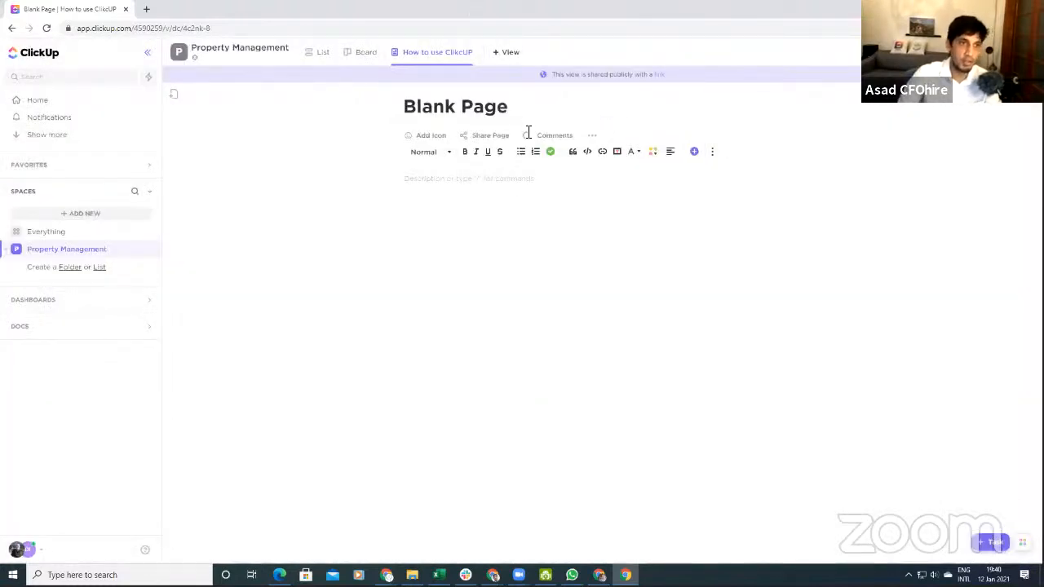
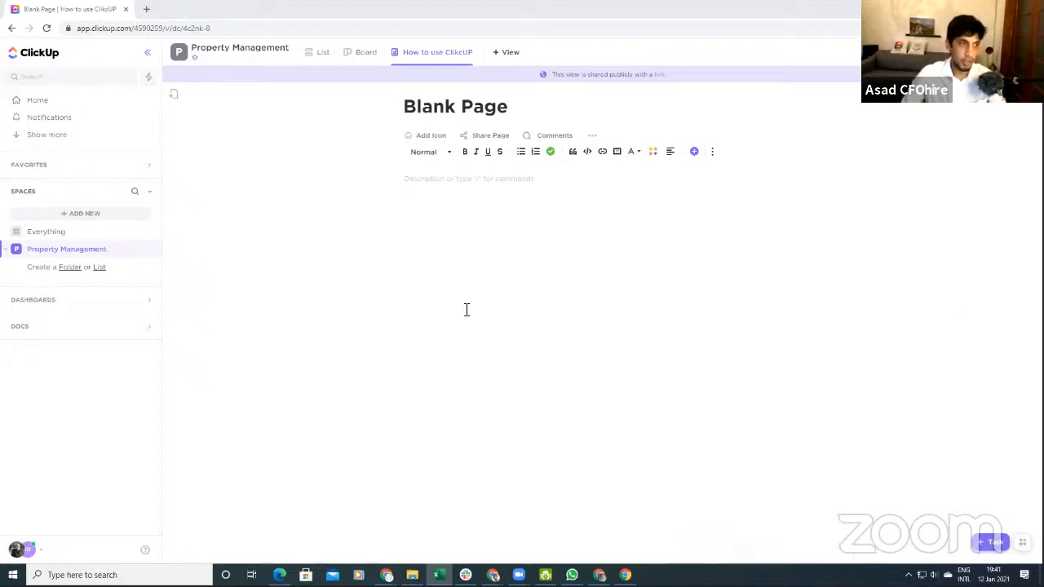
Step: Start creating a new space and name it "RESIDENTS"
left_click(74, 215)
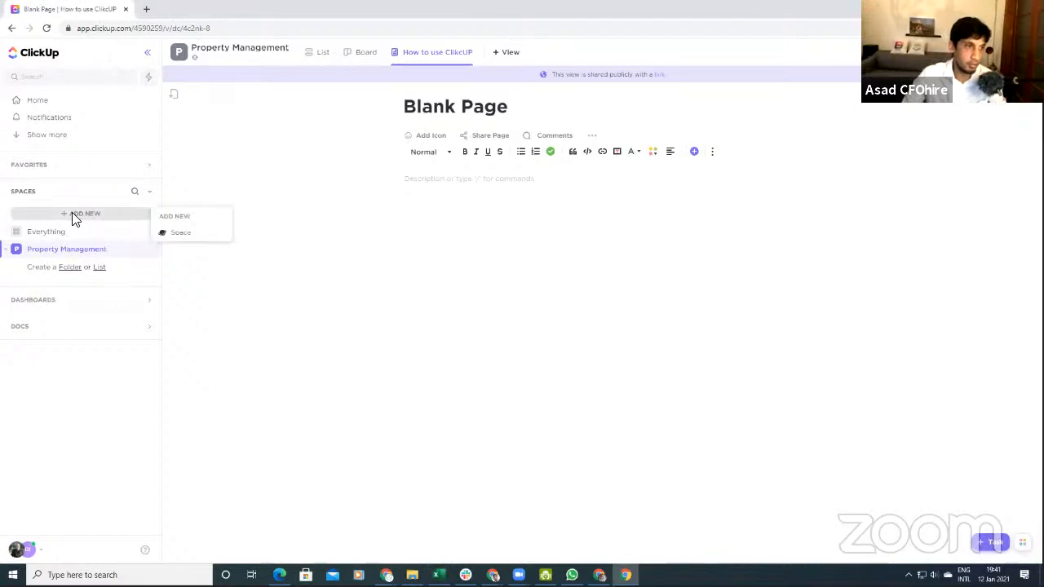
left_click(186, 238)
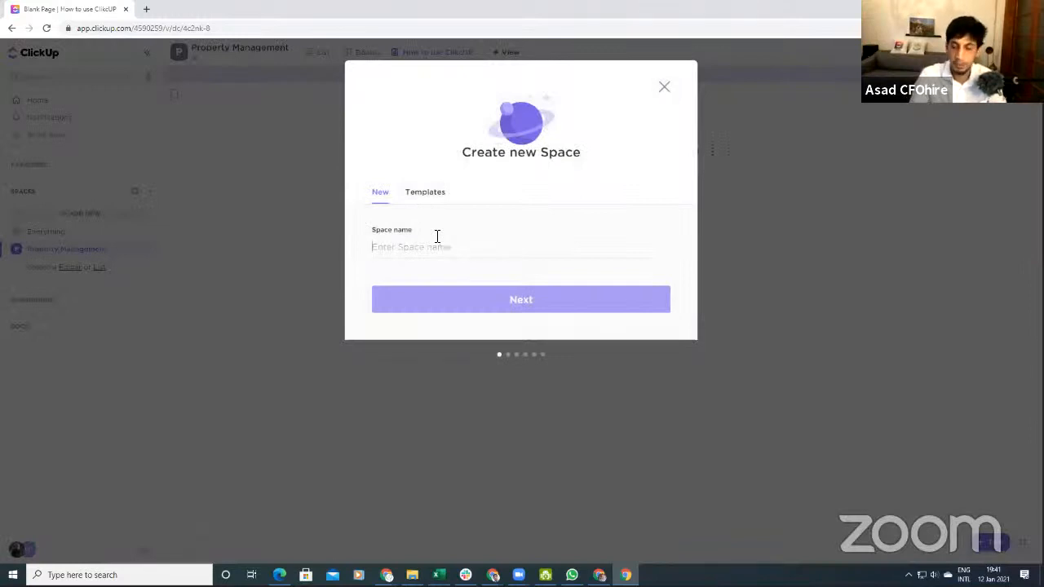
type("RES")
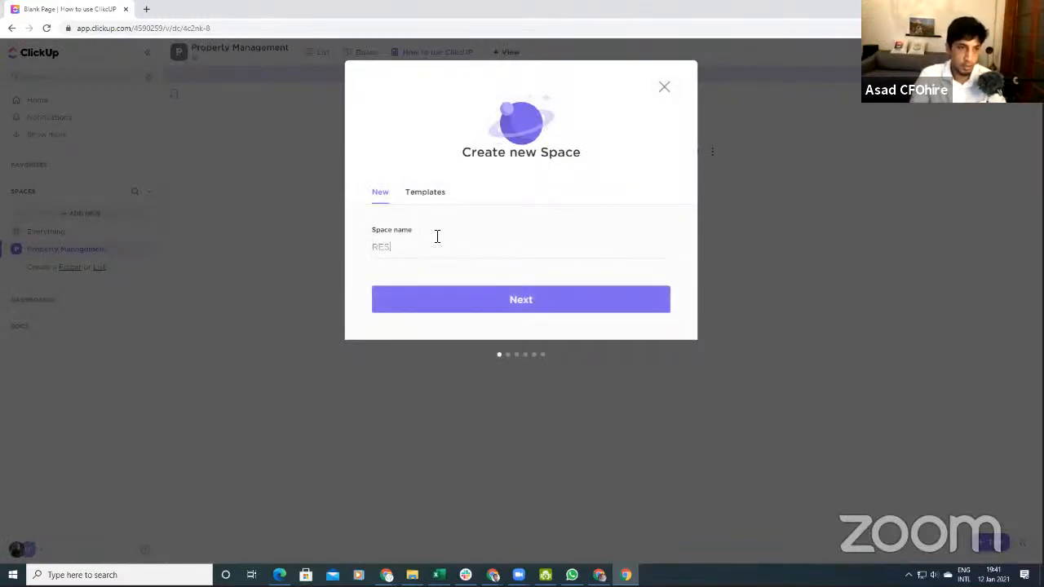
type("IDENN")
key("BackSpace")
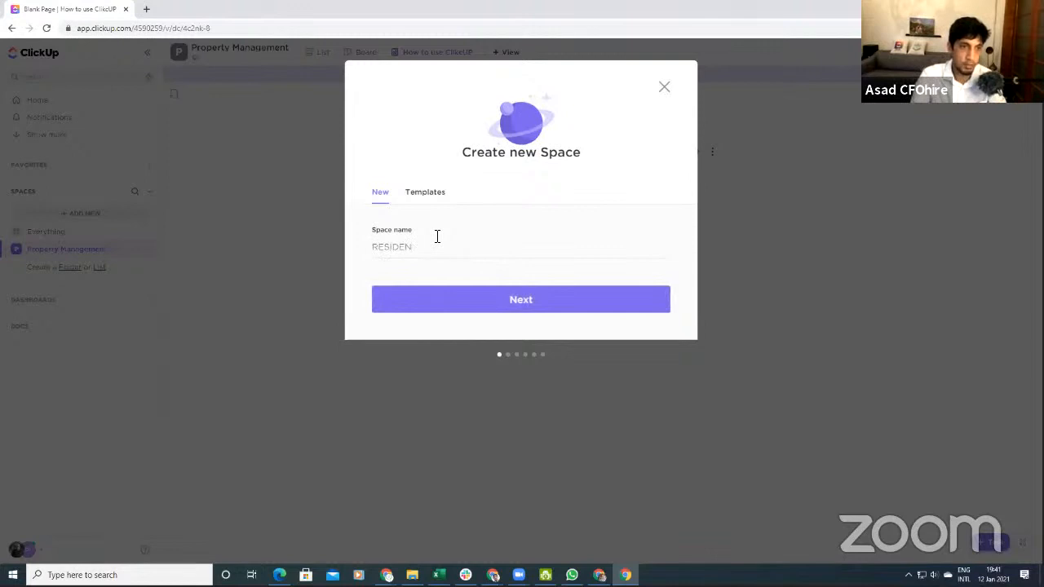
type("NTS")
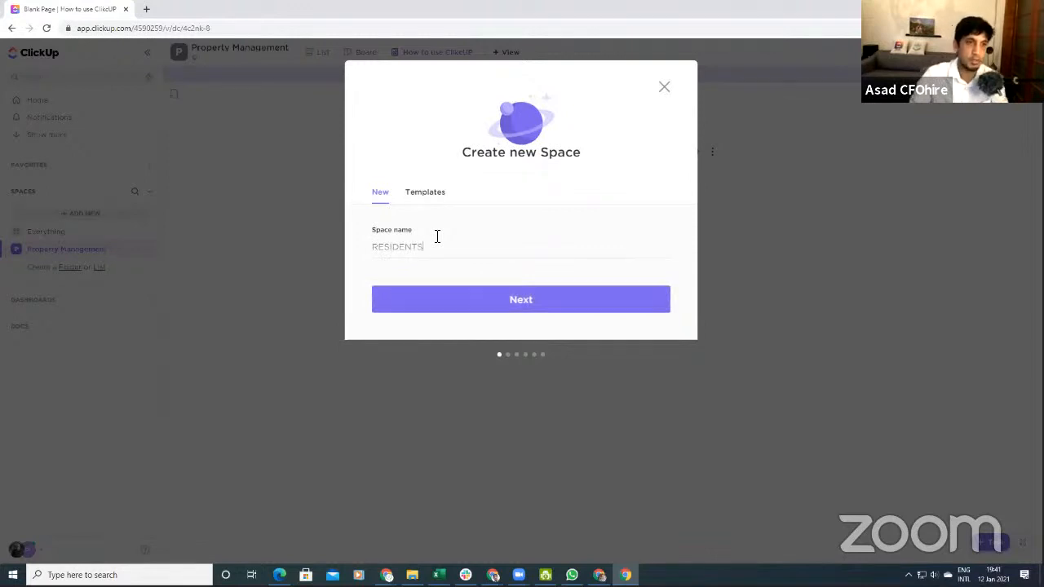
left_click(532, 306)
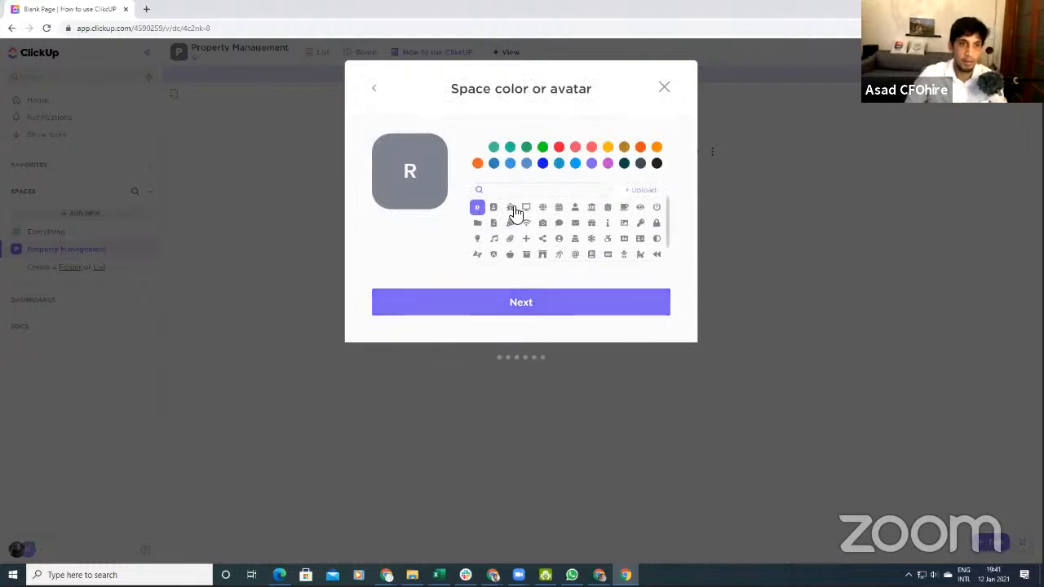
Step: Give the RESIDENTS space a person icon found by searching "person", and accept the default sharing setting
left_click(512, 190)
type("person")
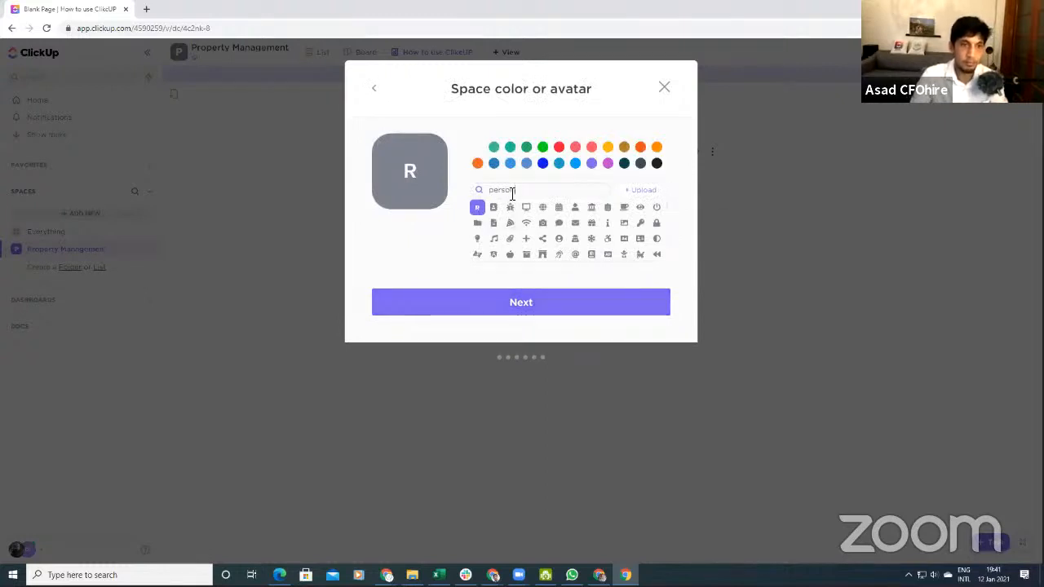
left_click(494, 208)
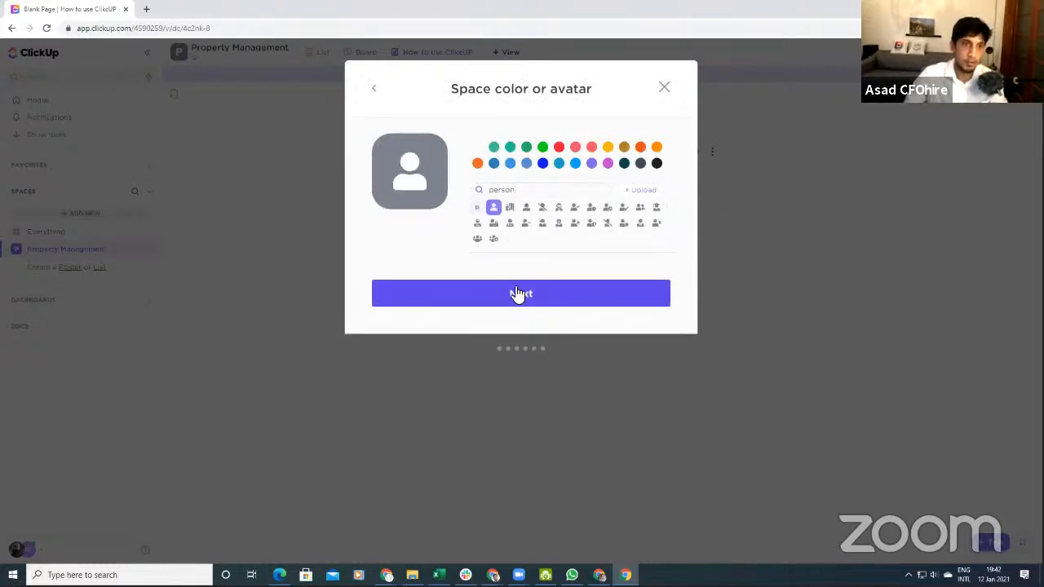
left_click(517, 292)
left_click(519, 331)
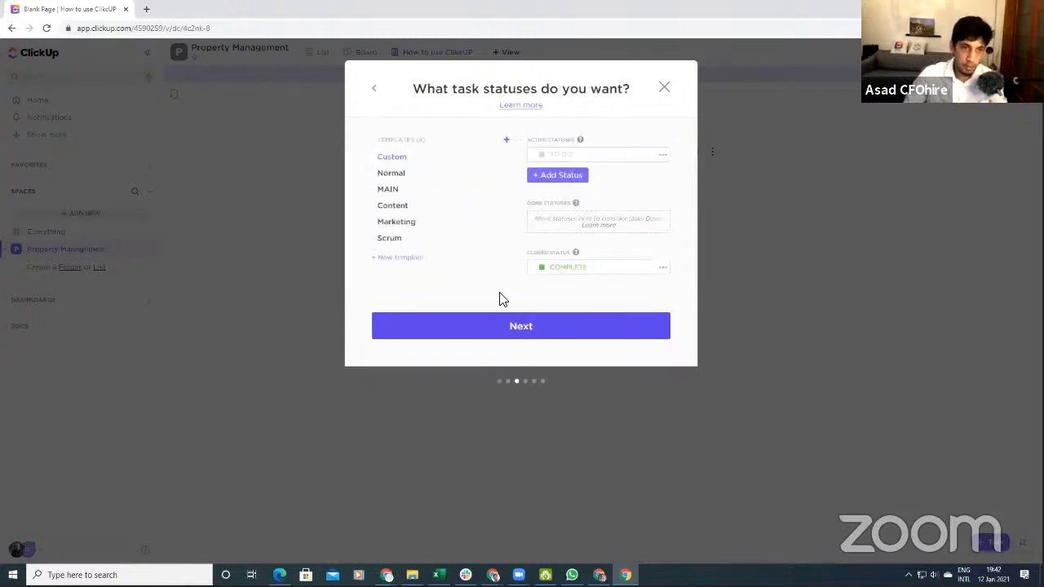
Step: Apply the MAIN status template, keep the default ClickApps and required views, and create the RESIDENTS space
left_click(400, 190)
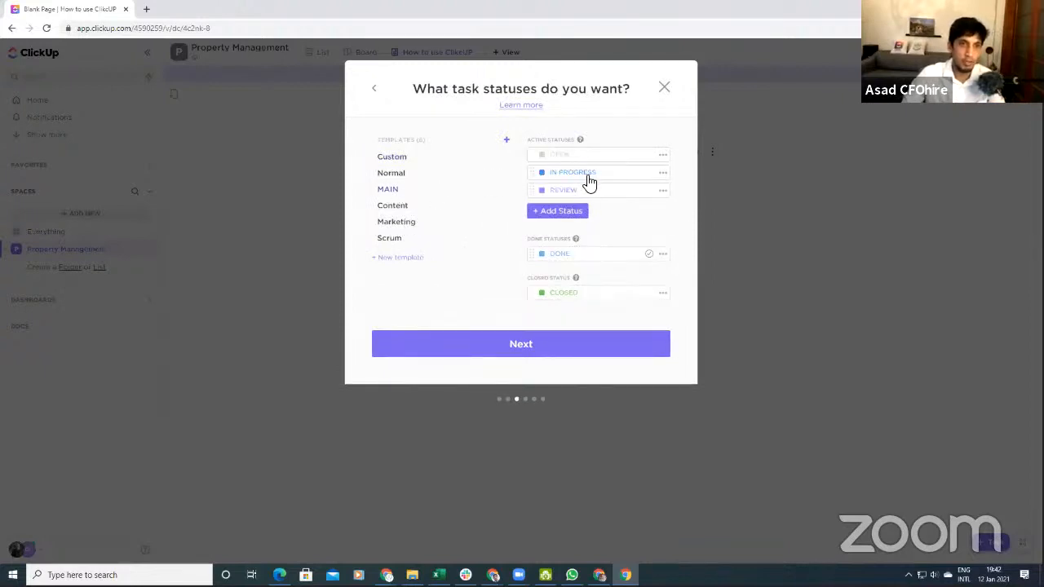
left_click(517, 346)
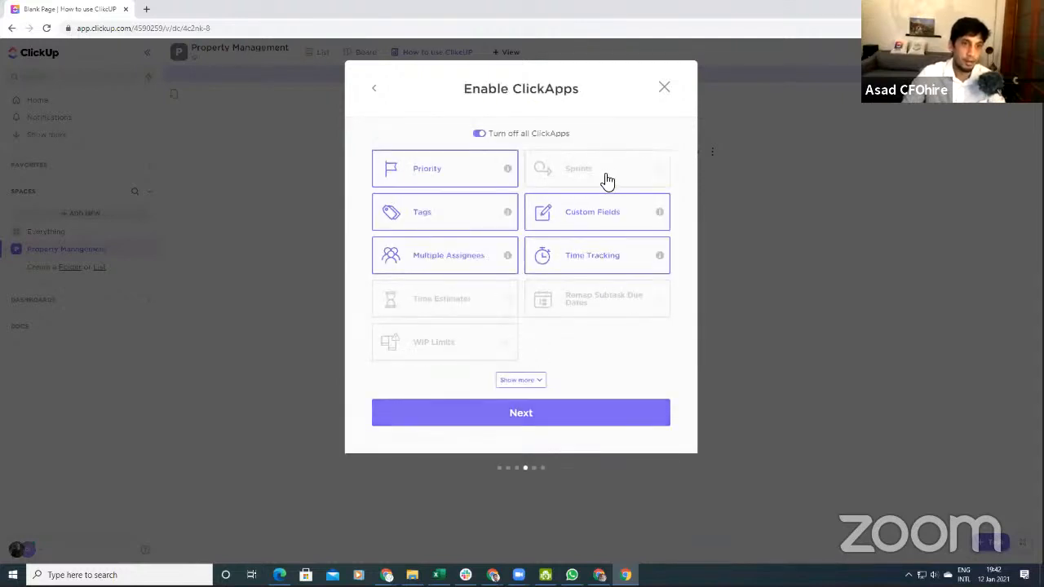
left_click(522, 413)
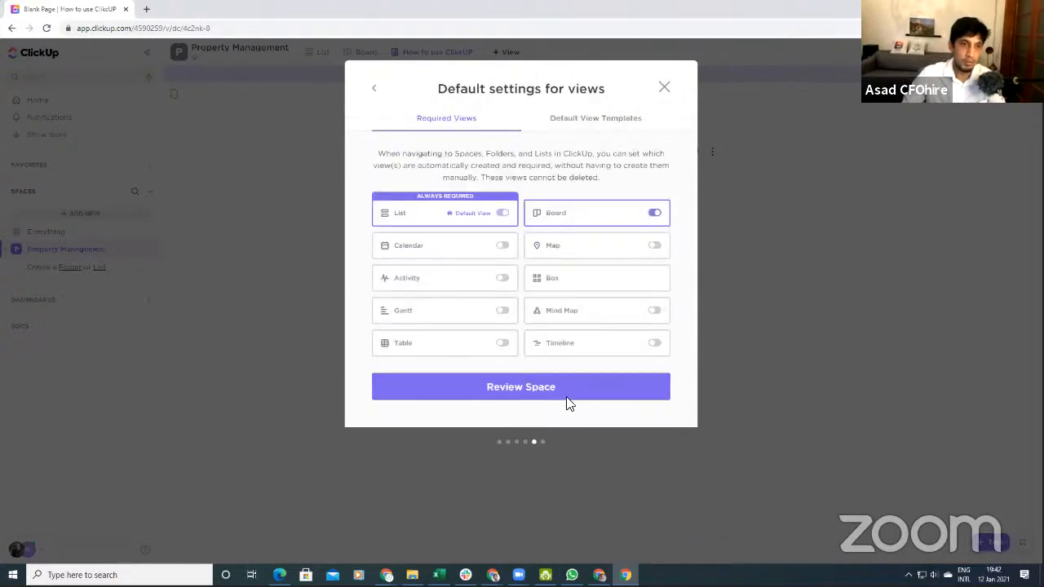
left_click(526, 385)
left_click(526, 360)
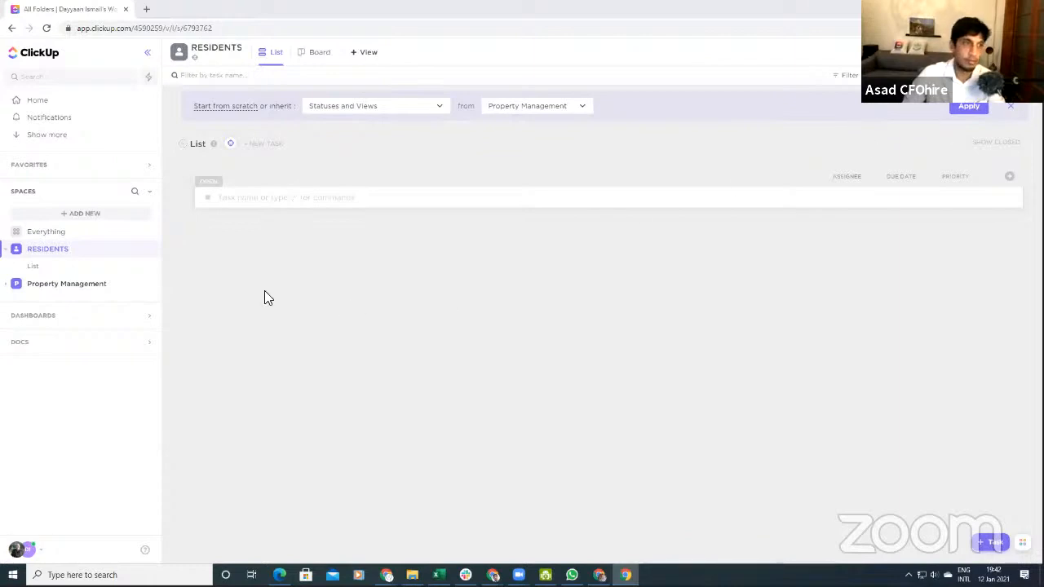
Step: Create a new list in the Property Management space from its List view, keeping the default list name
left_click(60, 288)
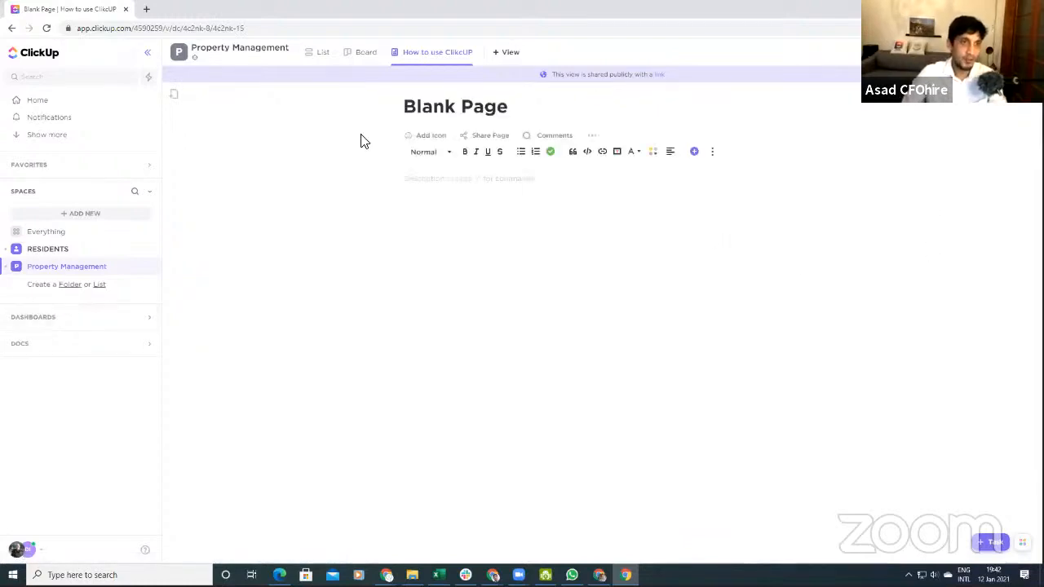
left_click(323, 53)
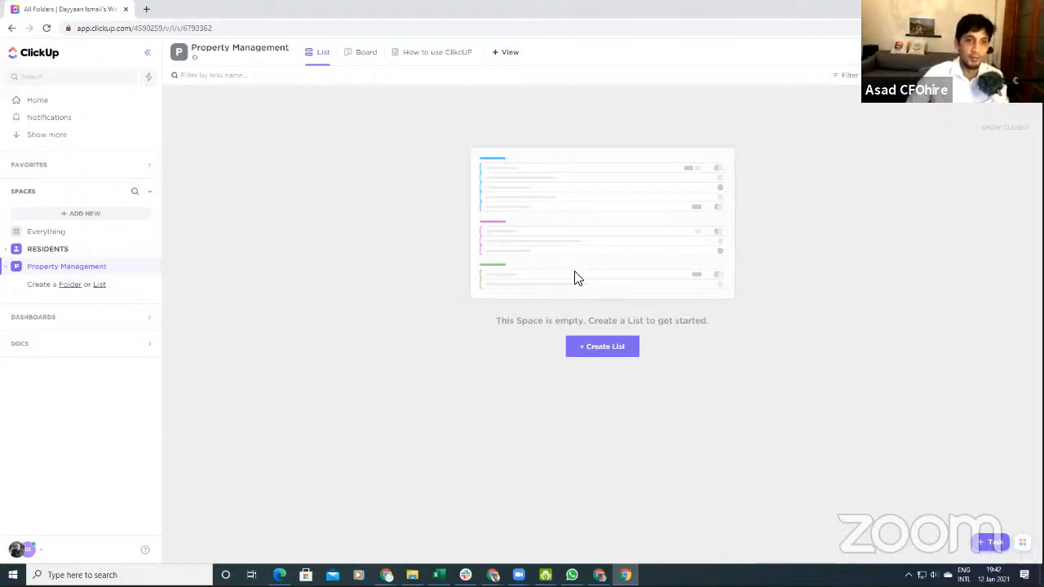
left_click(610, 350)
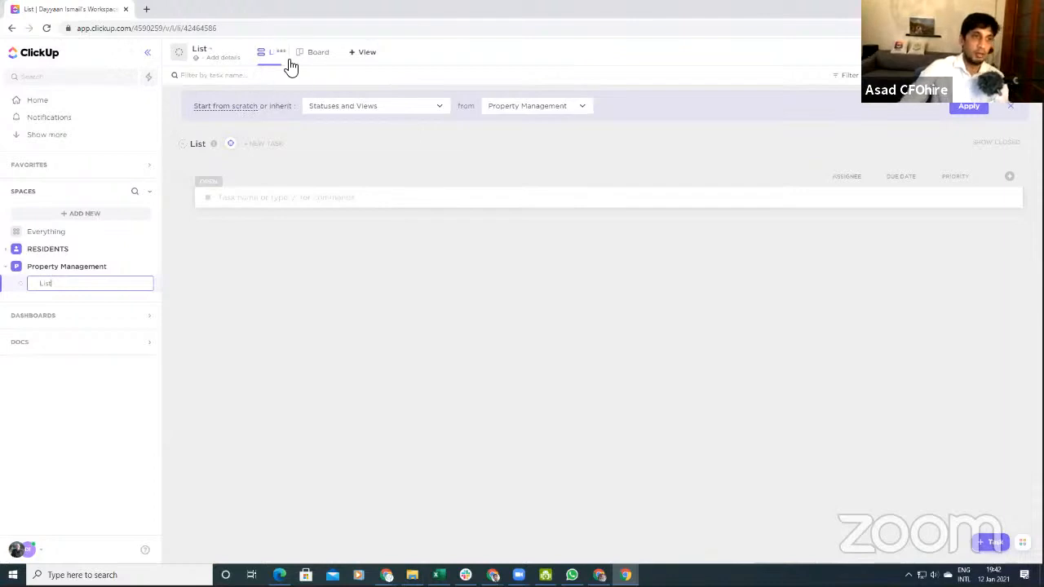
Step: Add a task named "Fixing of Boom Gate" to the Property Management list and save it
left_click(259, 202)
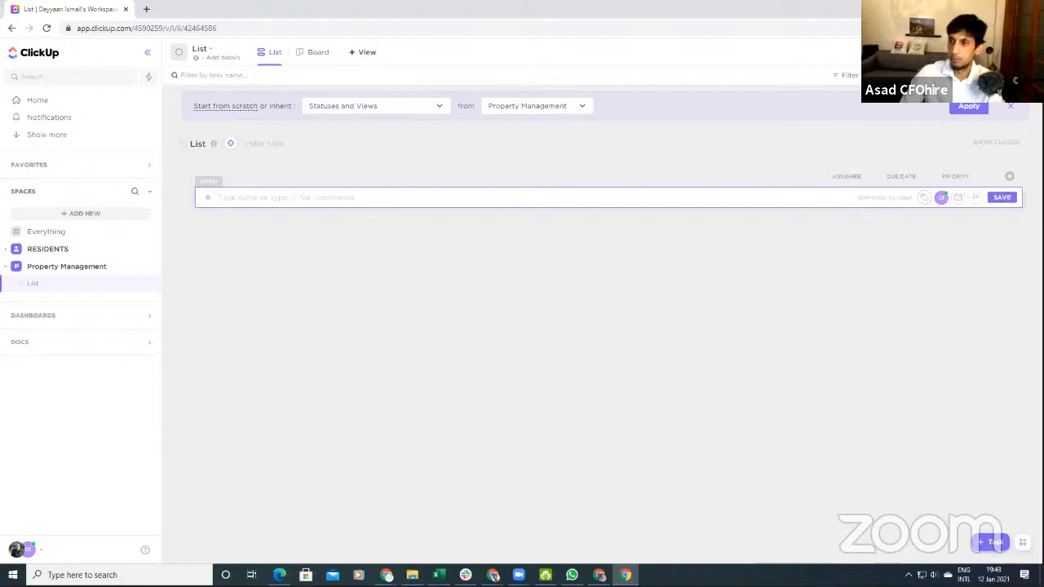
type("F")
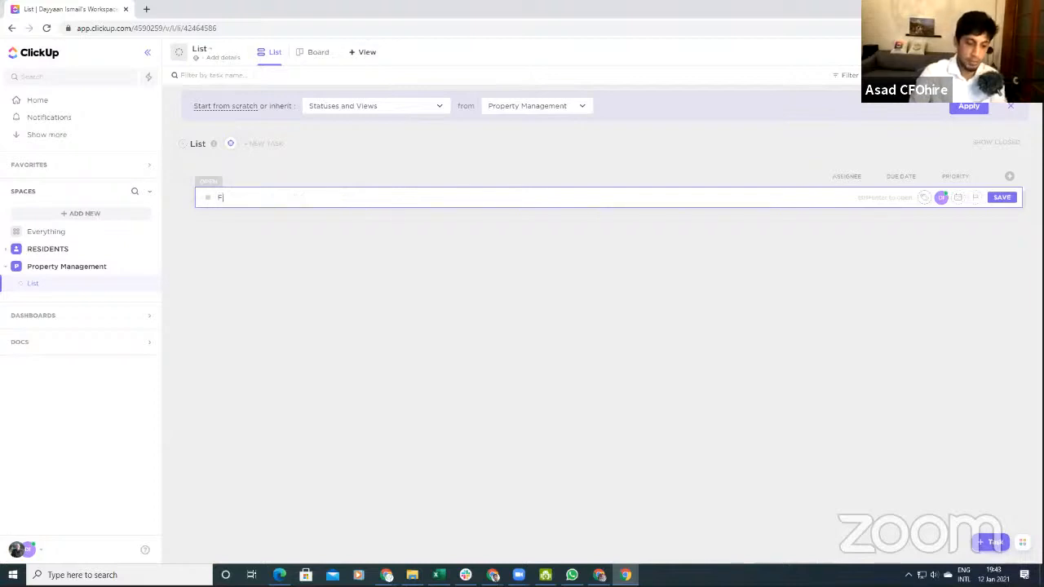
type("ixing of")
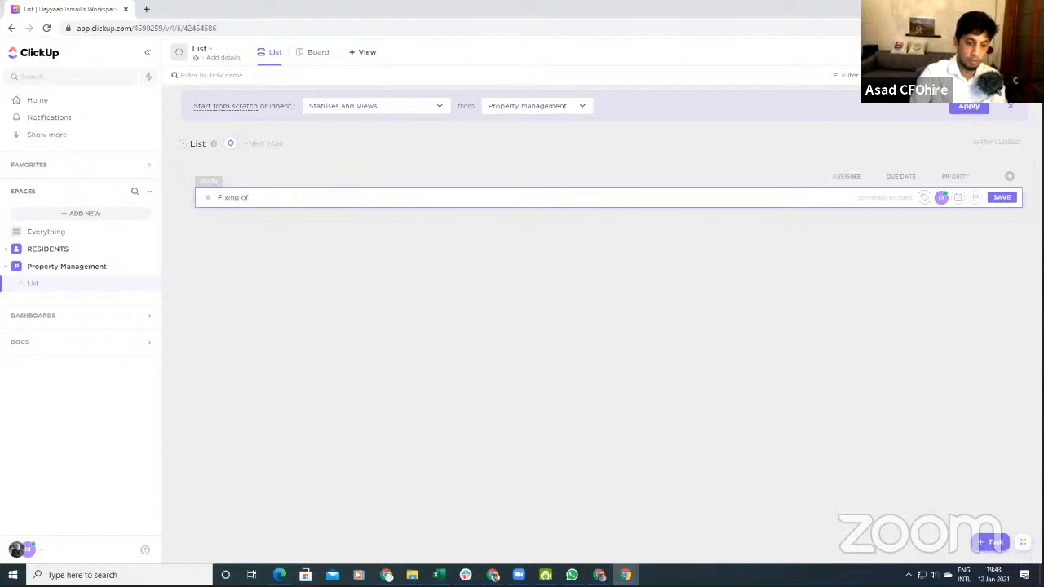
type(" Boom Gar")
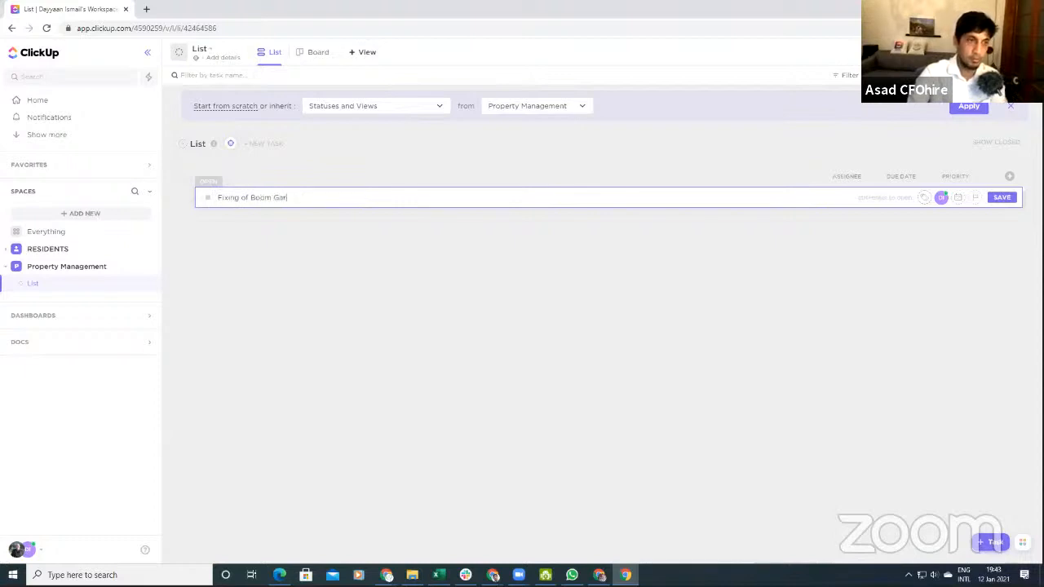
left_click(1003, 199)
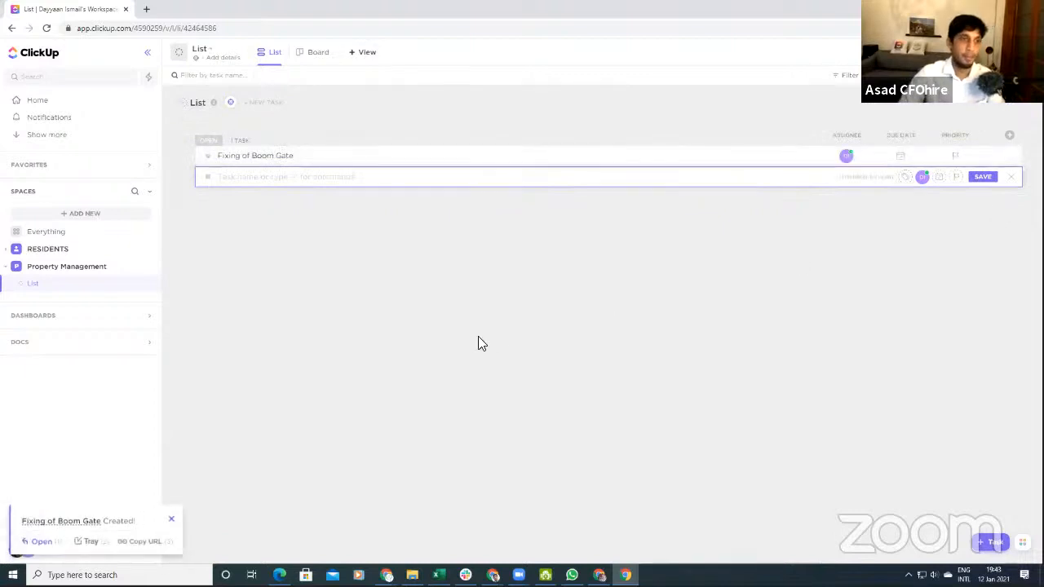
Step: Open the "Fixing of Boom Gate" task and set its status to In Progress
left_click(261, 158)
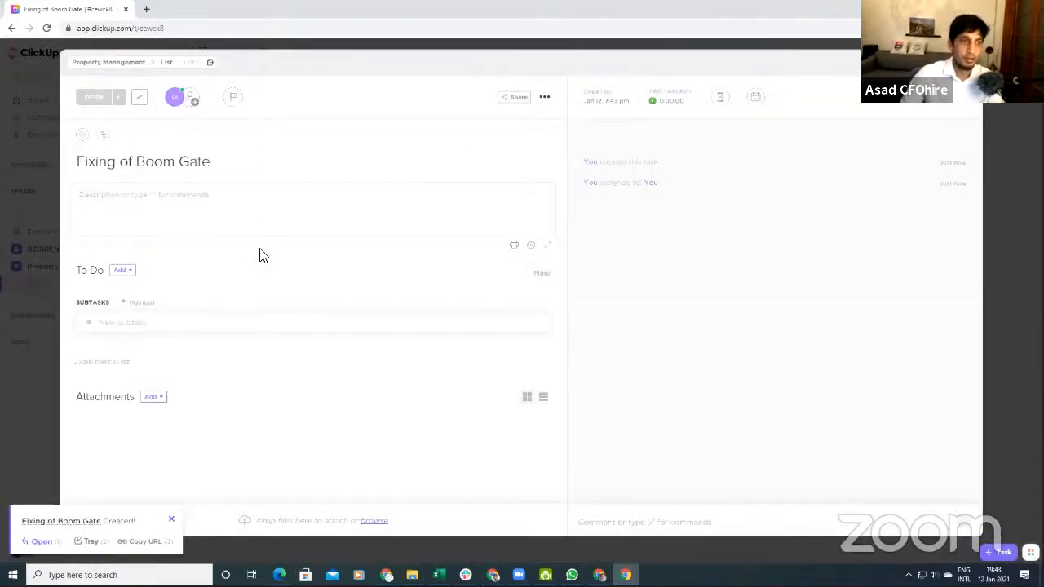
left_click(92, 99)
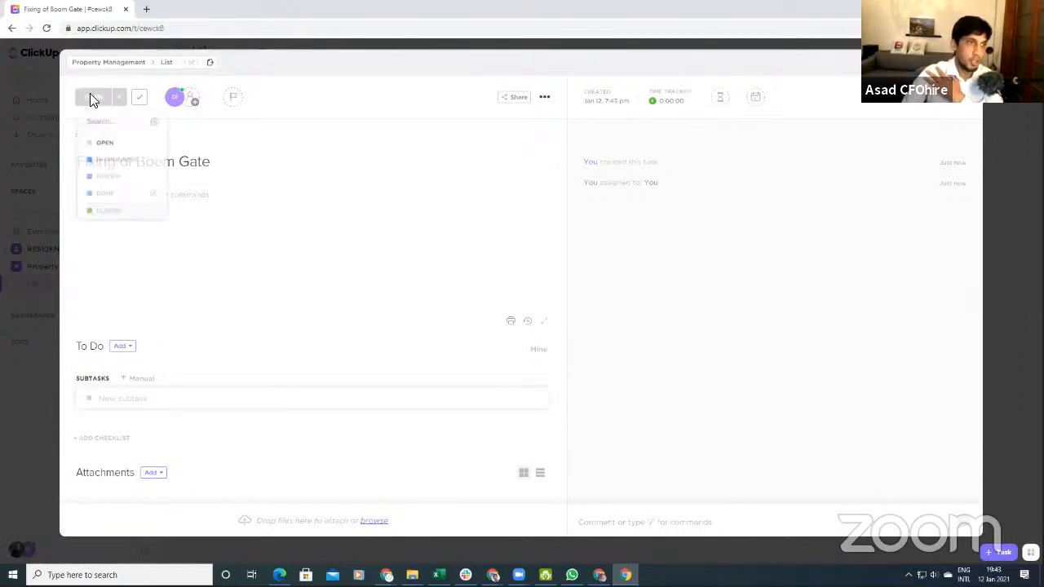
left_click(121, 159)
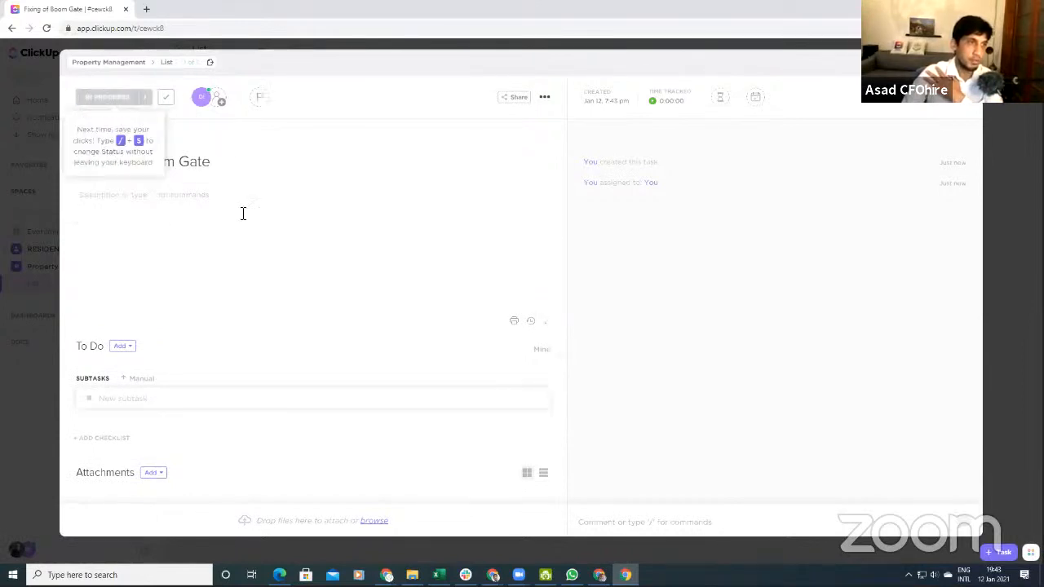
Step: Review the task's assignee choices and its time-tracking options, including the time range entry, without changing them
left_click(219, 104)
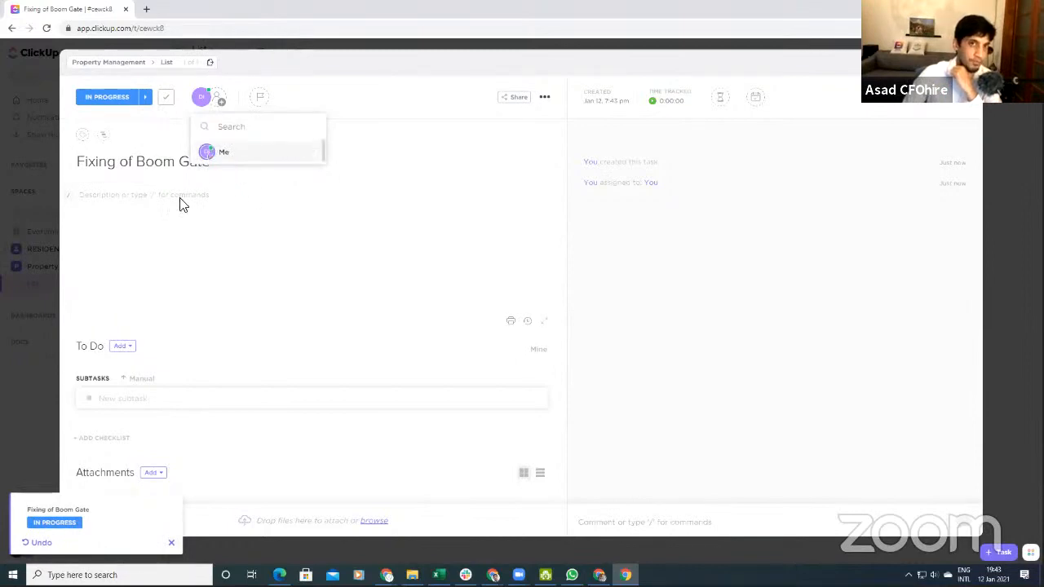
left_click(236, 207)
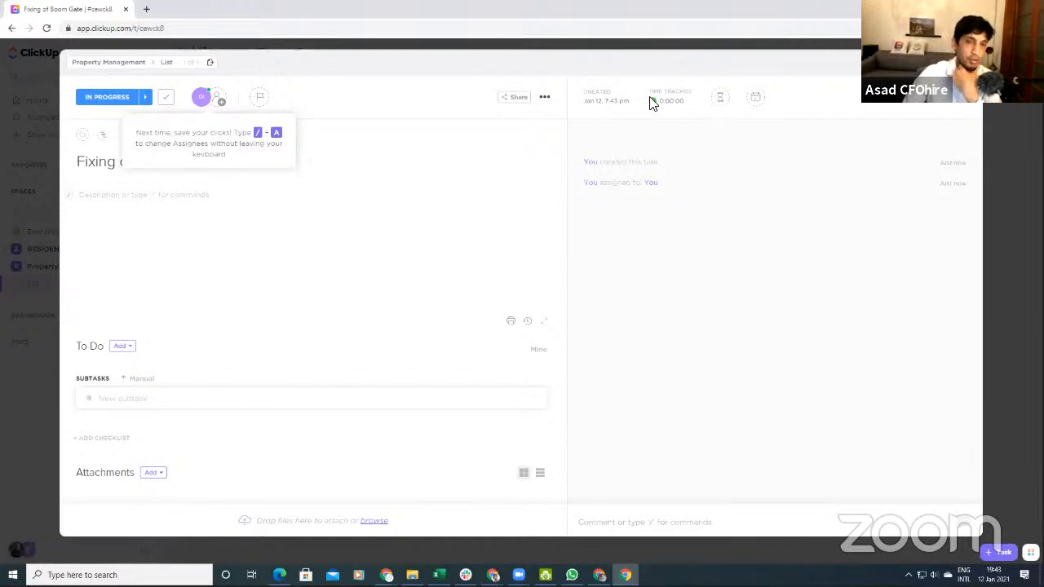
left_click(691, 107)
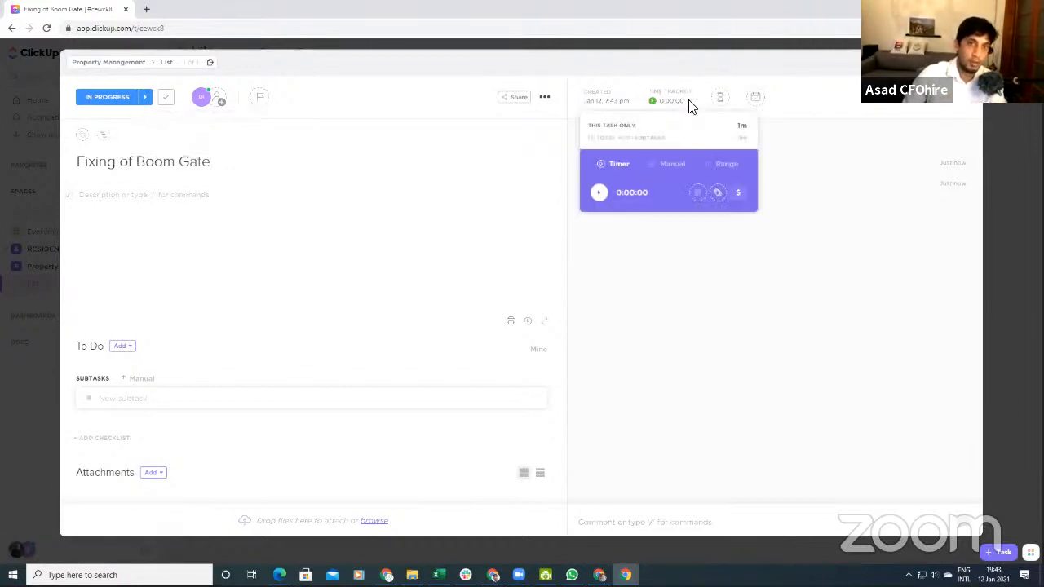
left_click(703, 262)
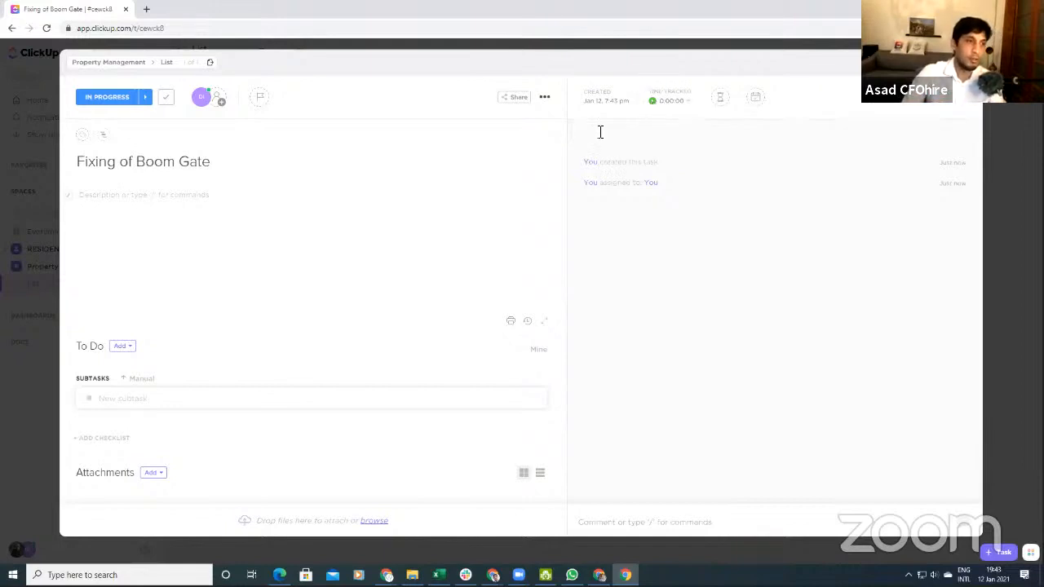
left_click(688, 103)
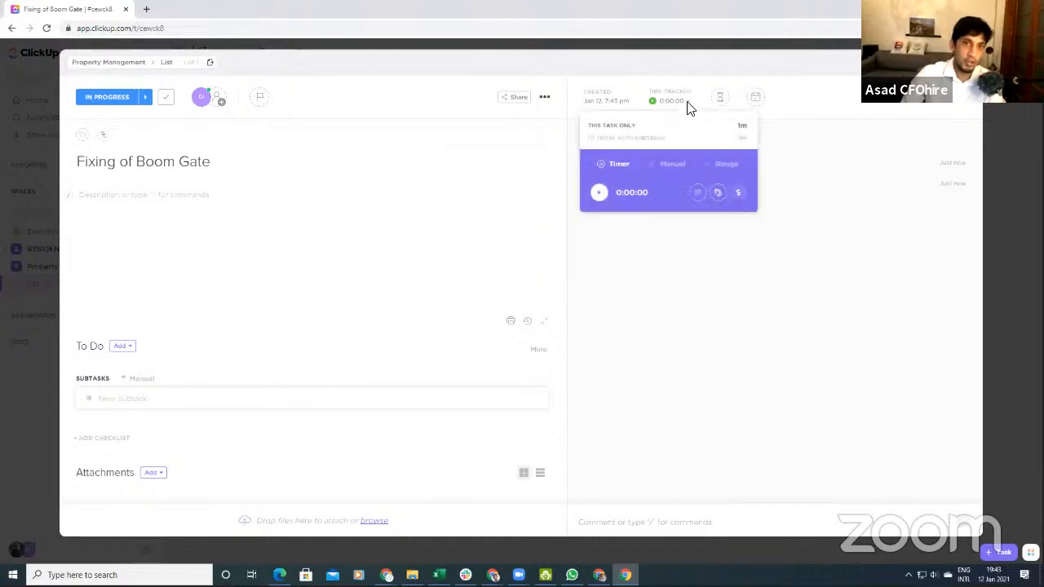
left_click(726, 164)
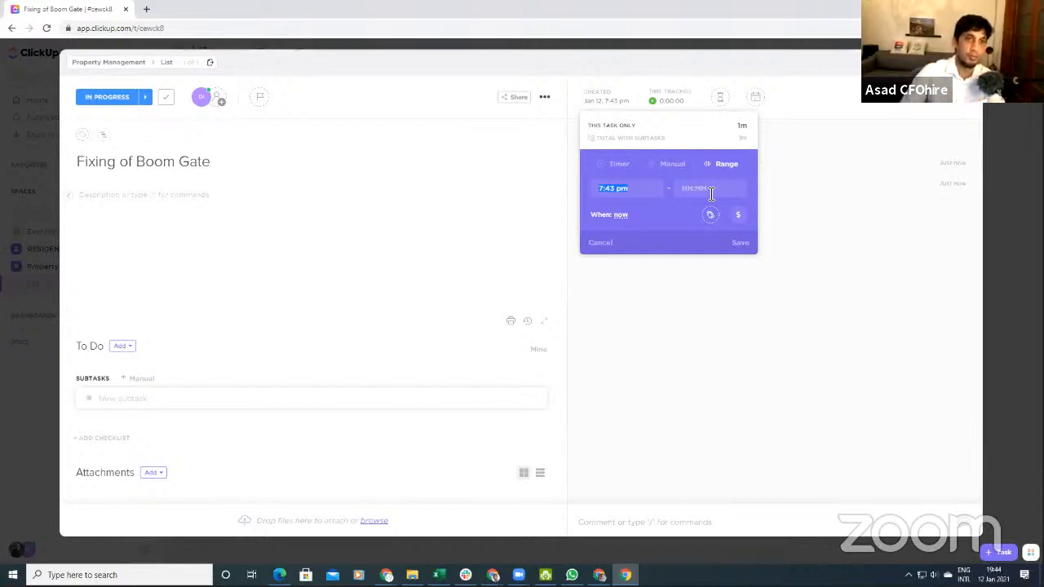
left_click(810, 239)
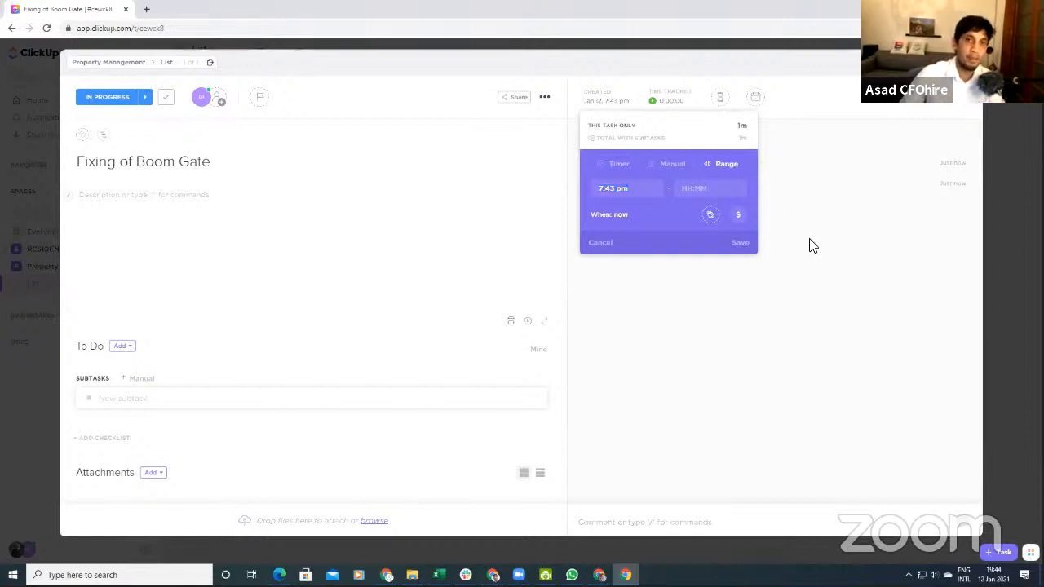
Step: Set the time estimate of the "Fixing of Boom Gate" task to 3 days and save it
left_click(721, 98)
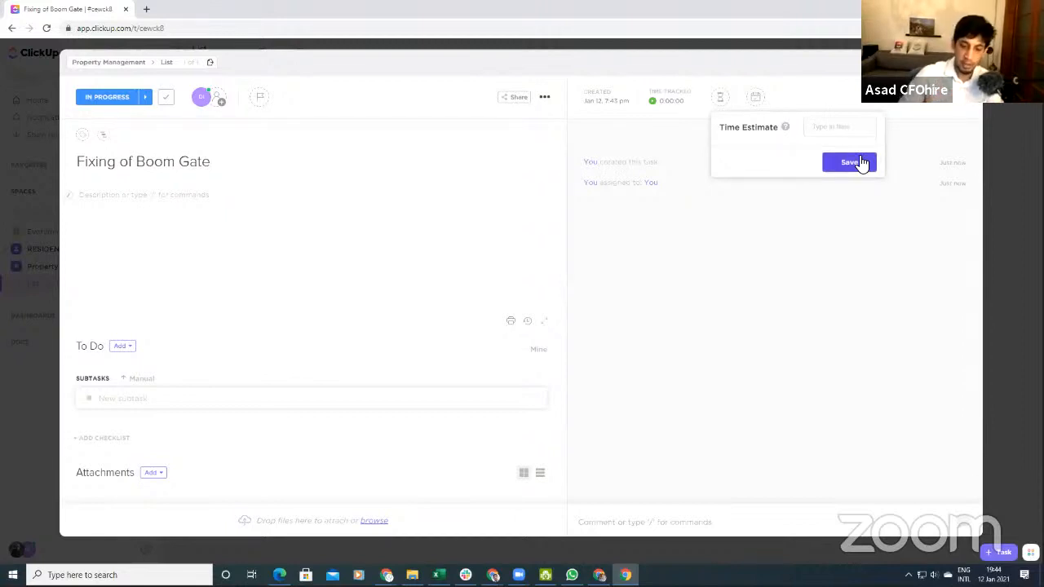
type("3dy")
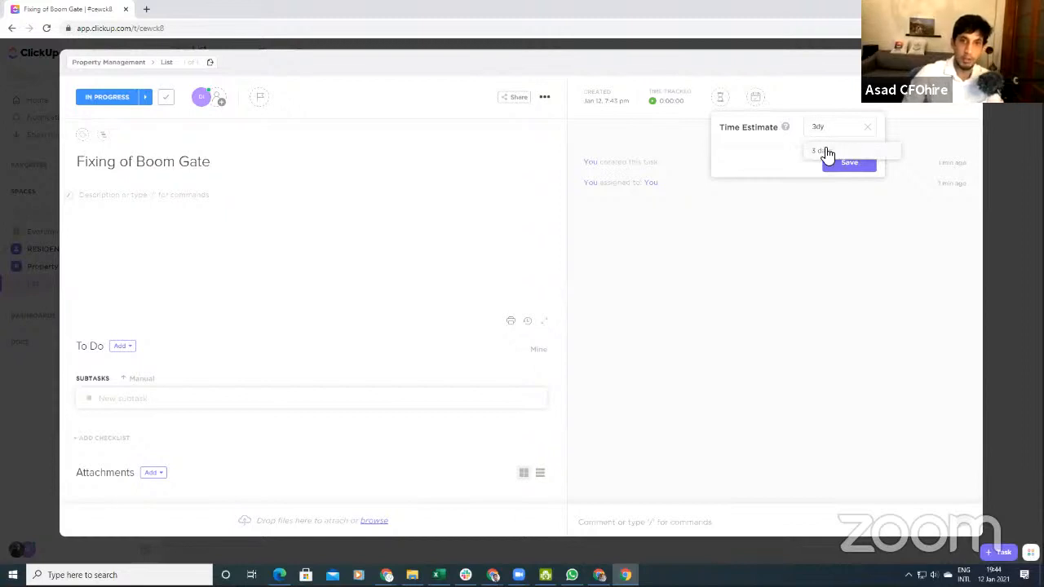
left_click(826, 152)
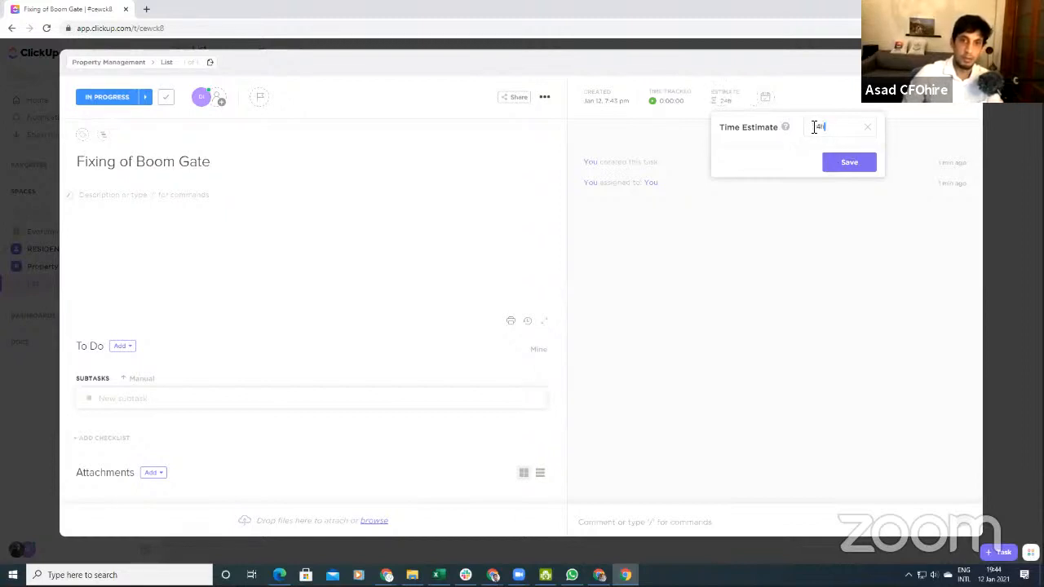
double_click(813, 127)
type("3")
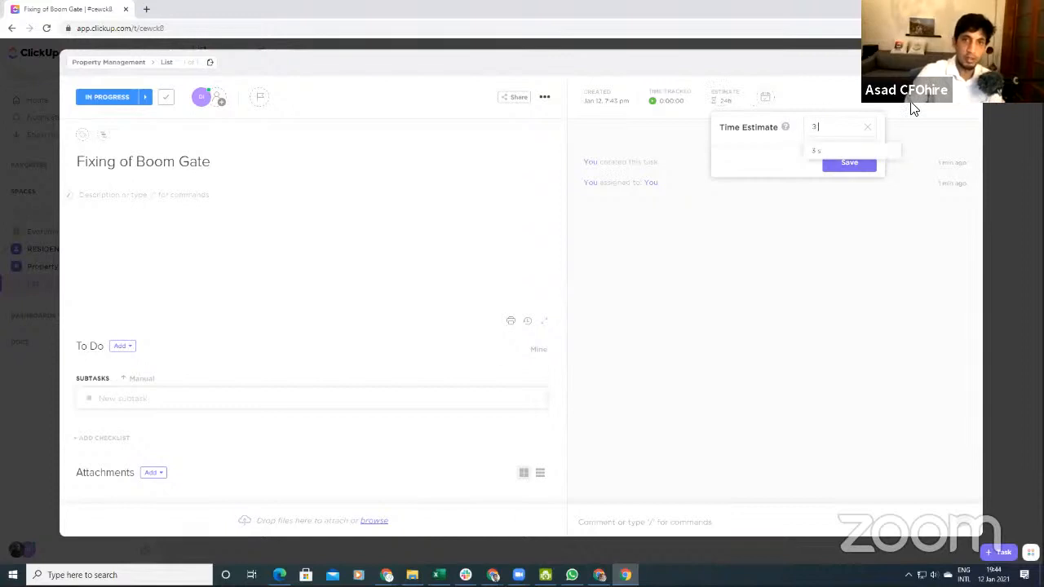
type(" days")
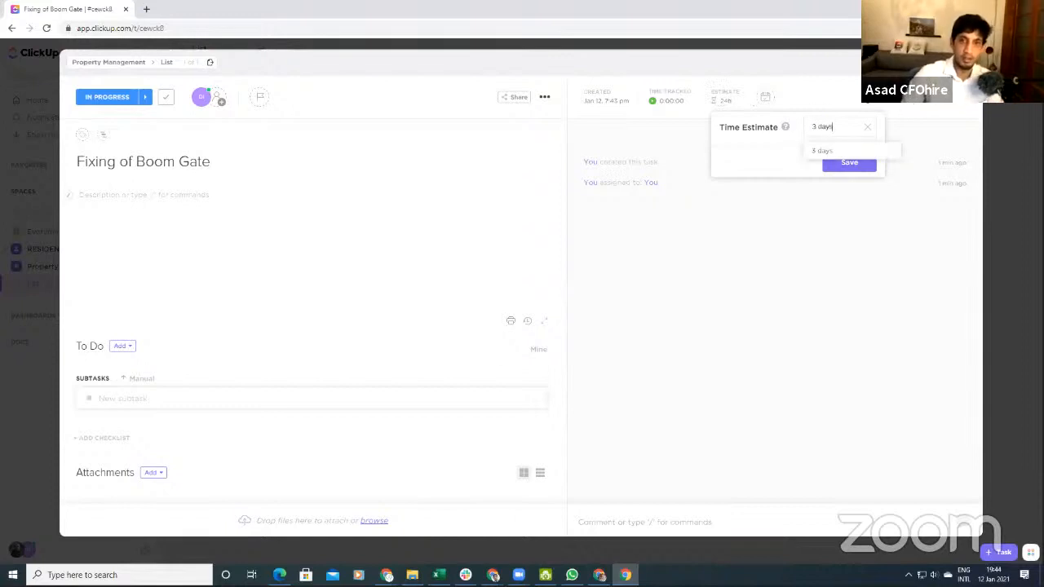
left_click(827, 149)
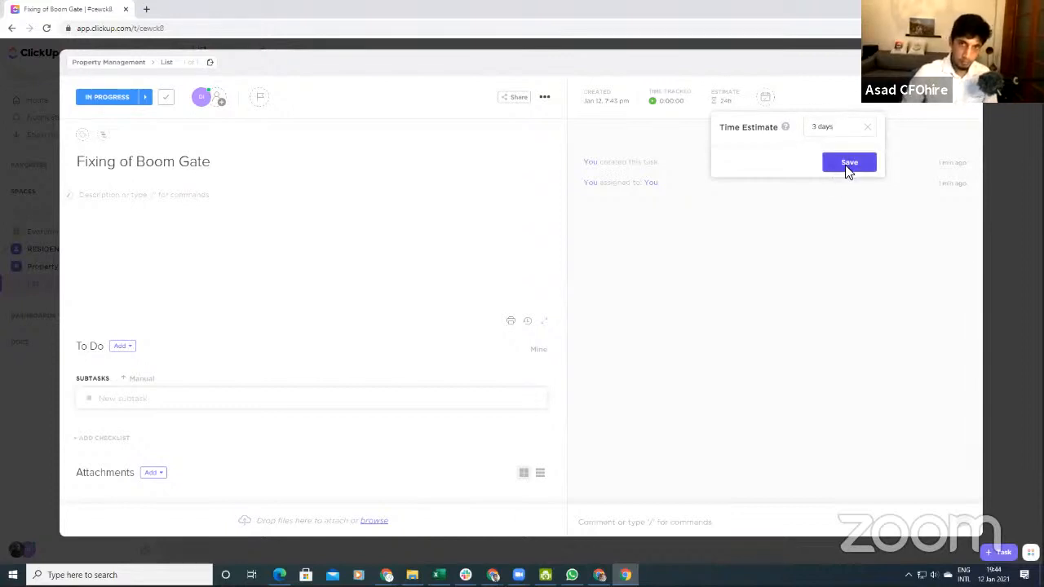
left_click(846, 164)
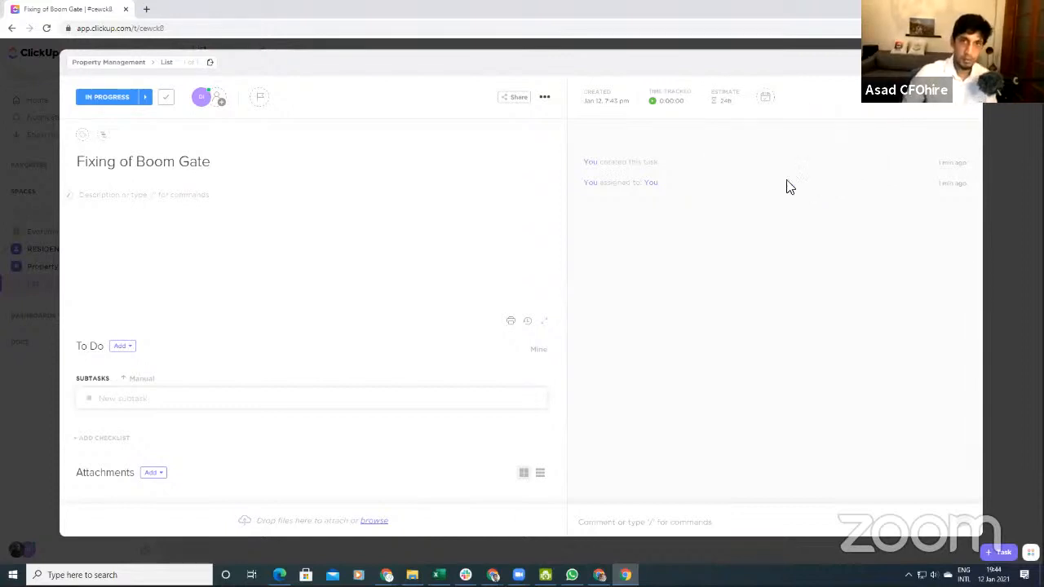
Step: View the Toggl sync setup for the task's time tracking and close it without entering an API key
left_click(721, 101)
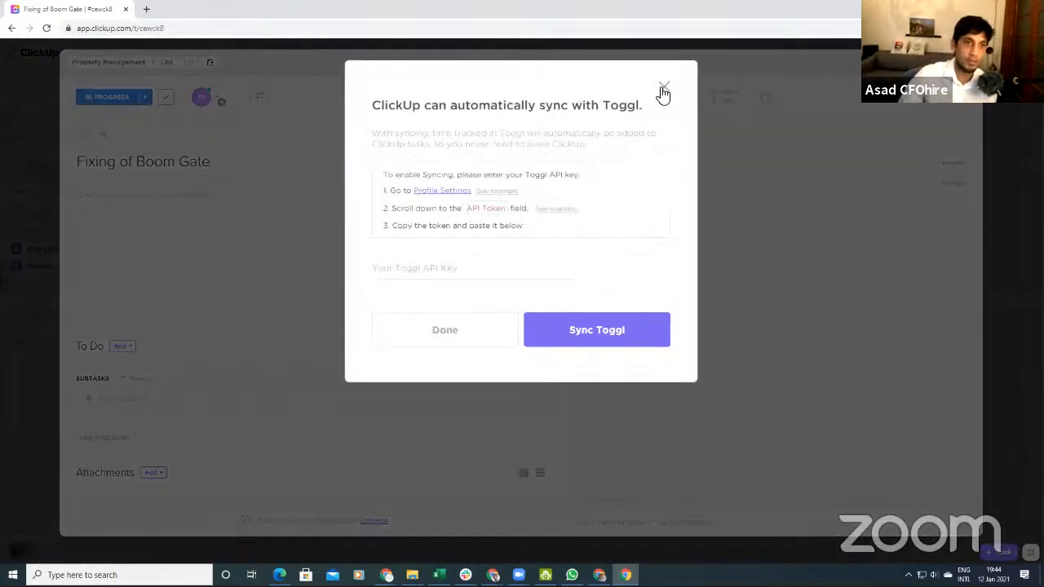
left_click(663, 89)
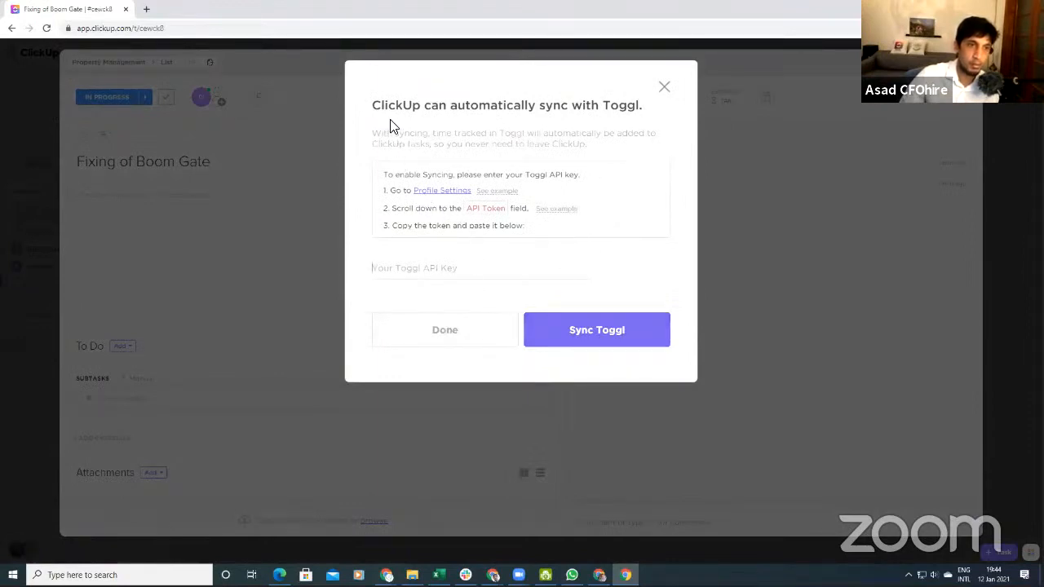
left_click_drag(389, 106, 662, 88)
left_click(663, 86)
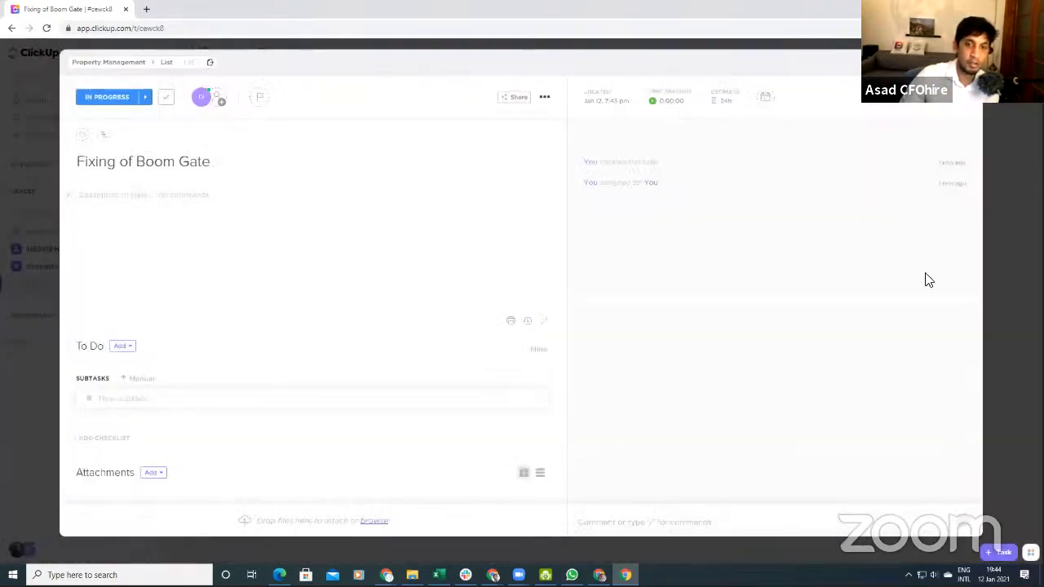
Step: Set the task's due date to 31 January 2021 and close the date picker
left_click(762, 107)
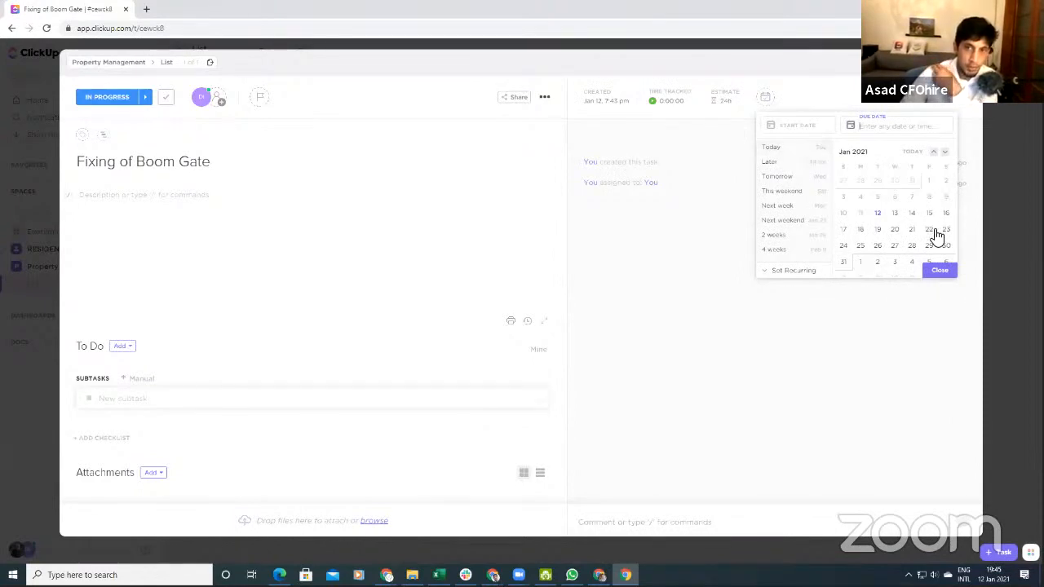
left_click(845, 262)
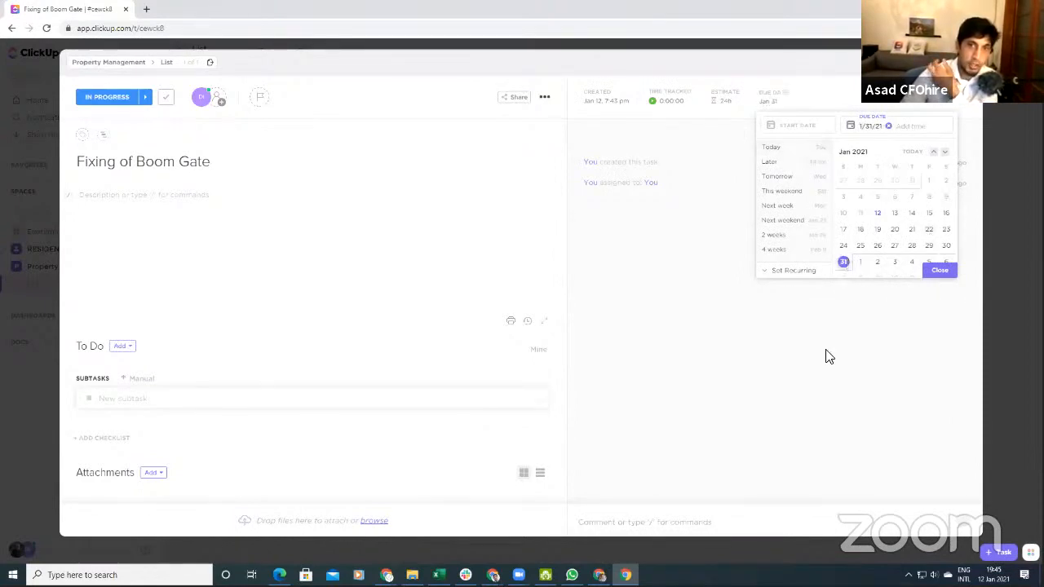
left_click(810, 329)
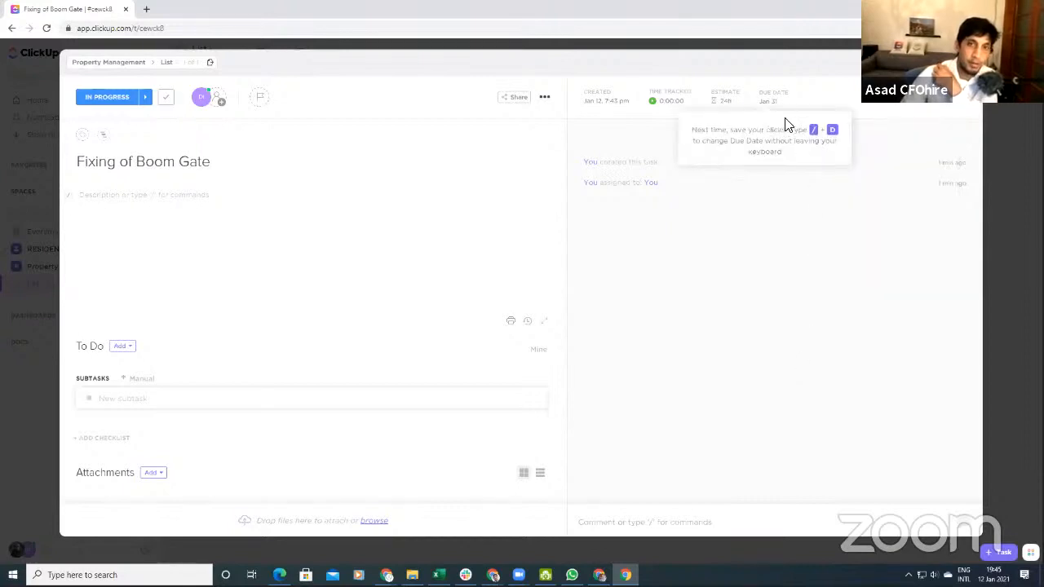
left_click(788, 266)
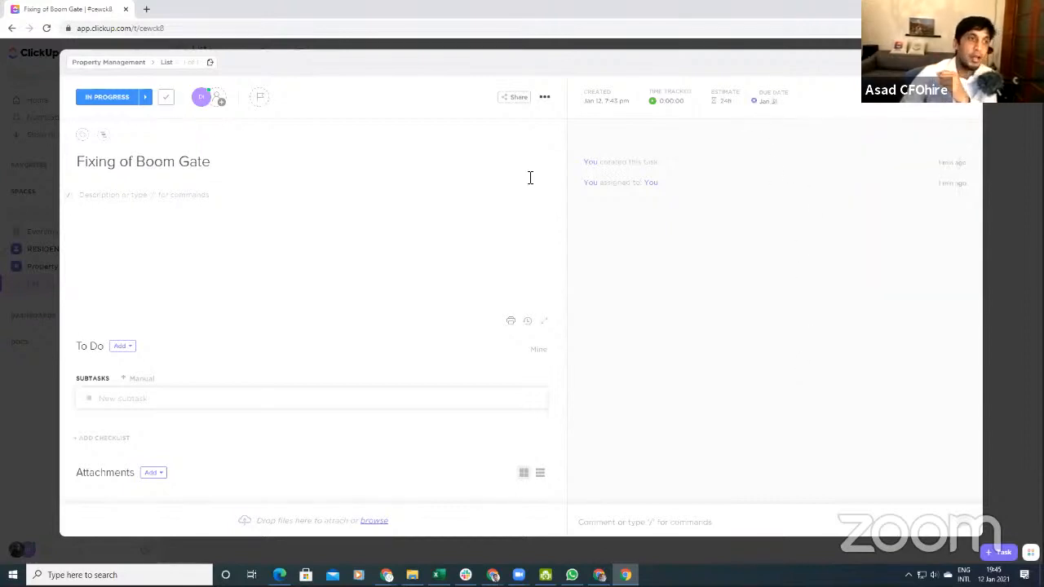
Step: Enter the task description "The gamte broke. The Wind broke it,"
left_click(106, 200)
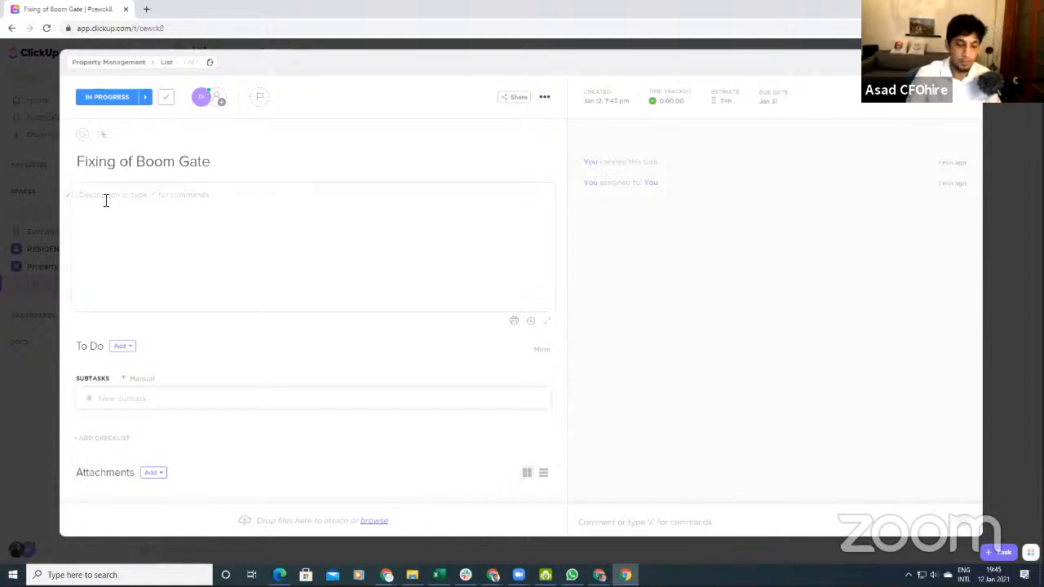
type("The")
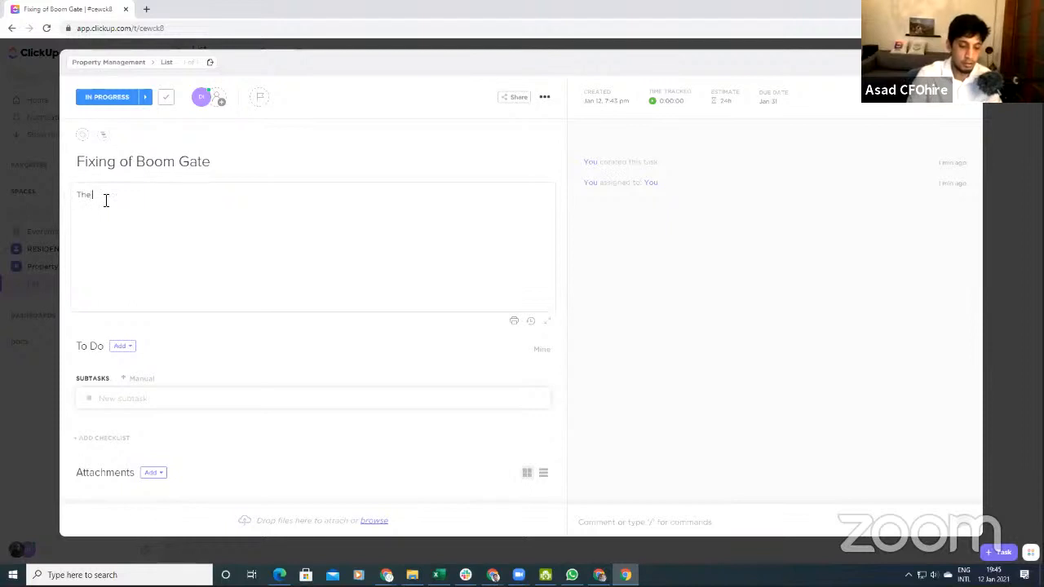
type(" gate broke")
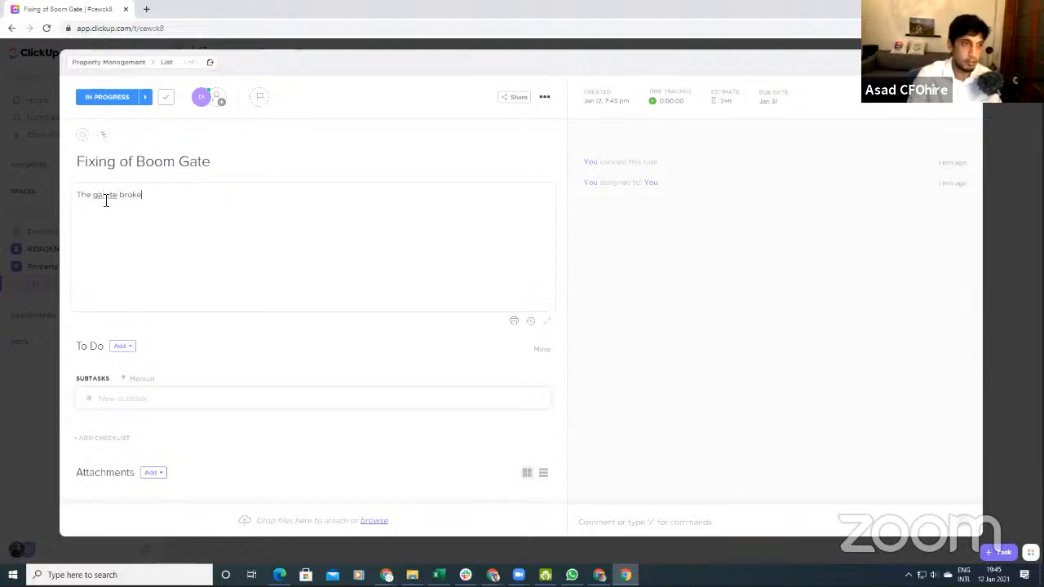
type(". The Wo")
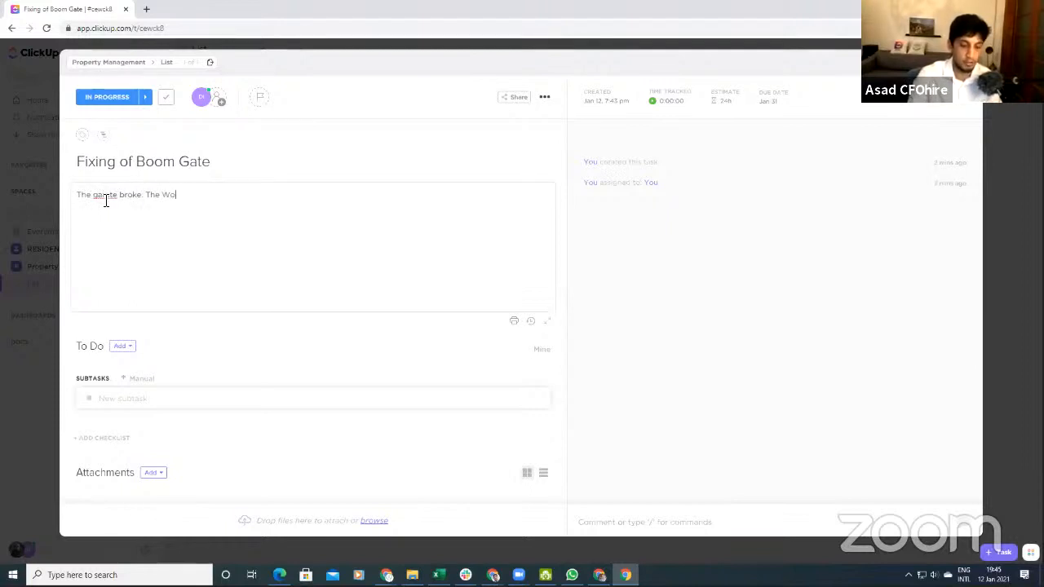
key("BackSpace")
type("ind")
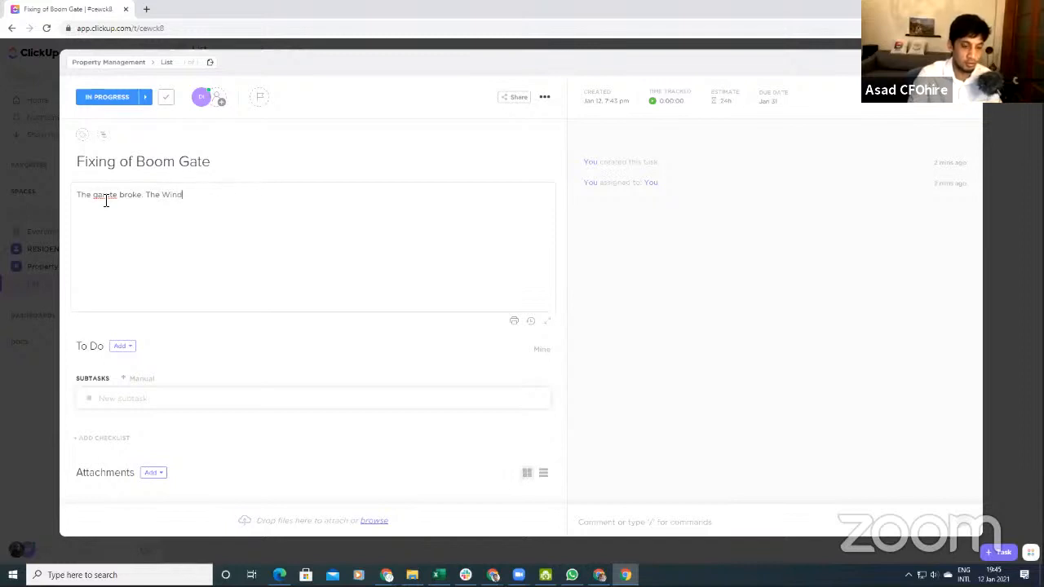
type(" broke it.")
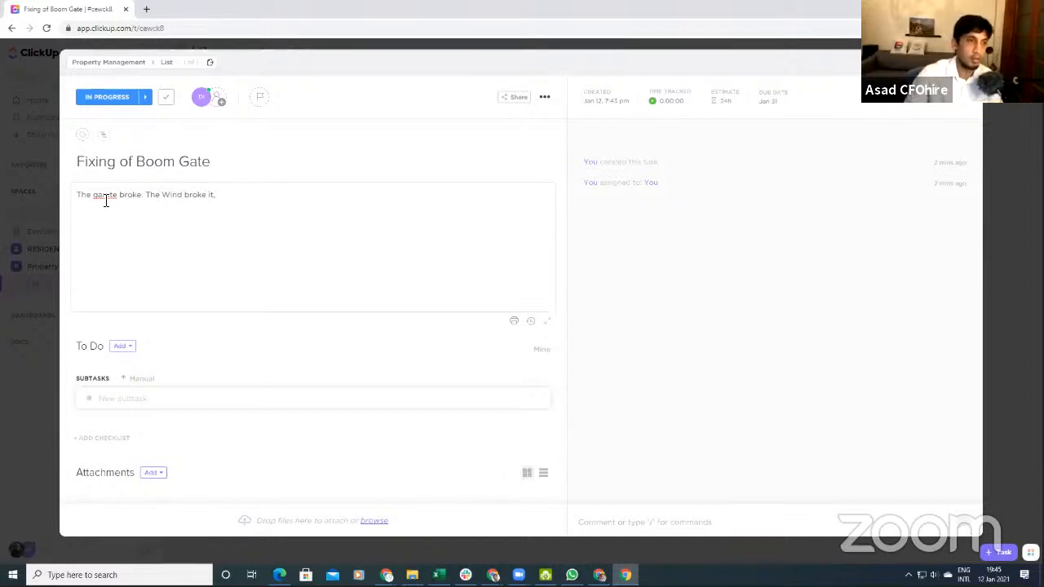
Step: Set the task's priority to Urgent and correct the misspelled word in the description to "game"
left_click(261, 98)
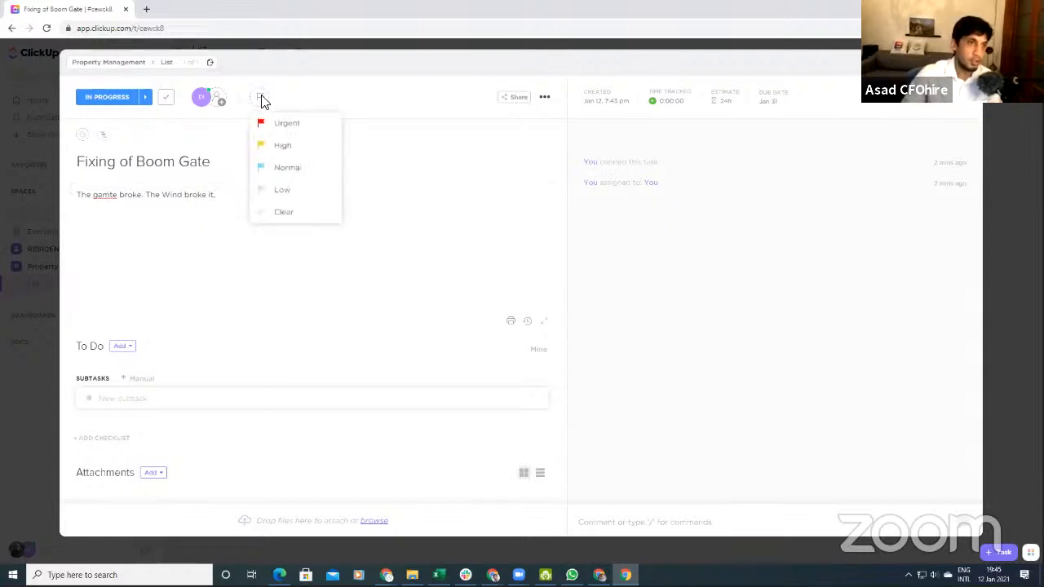
left_click(285, 124)
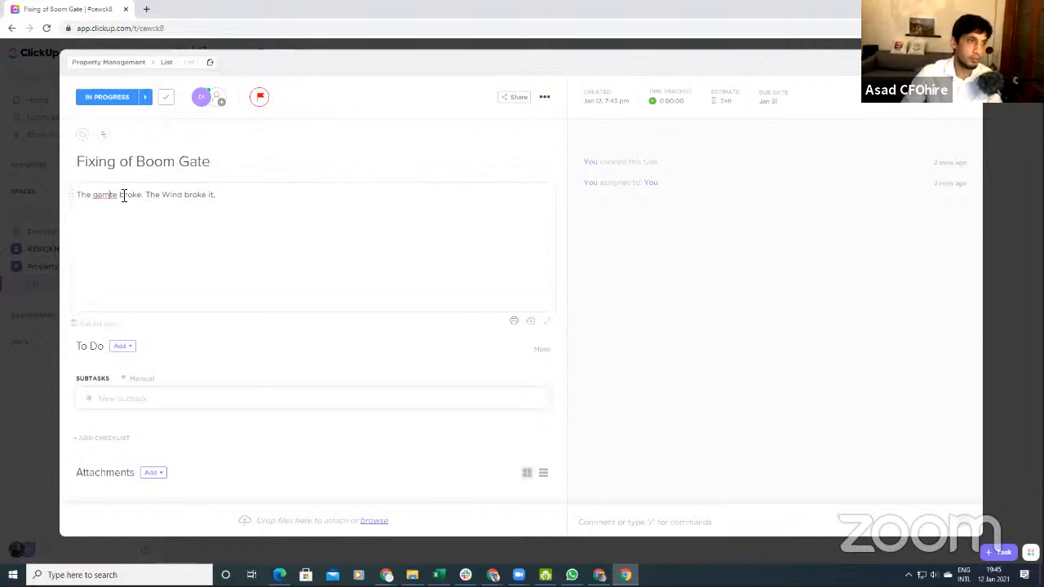
key("BackSpace")
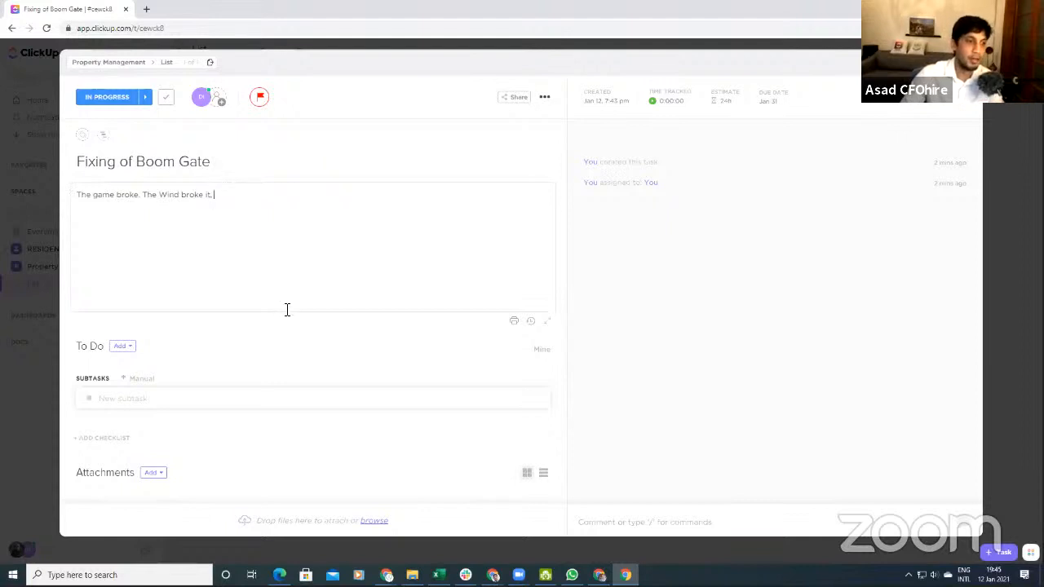
Step: Review the task's attachment sources, including the file upload dialog, and the comment box without attaching or posting anything
left_click(155, 473)
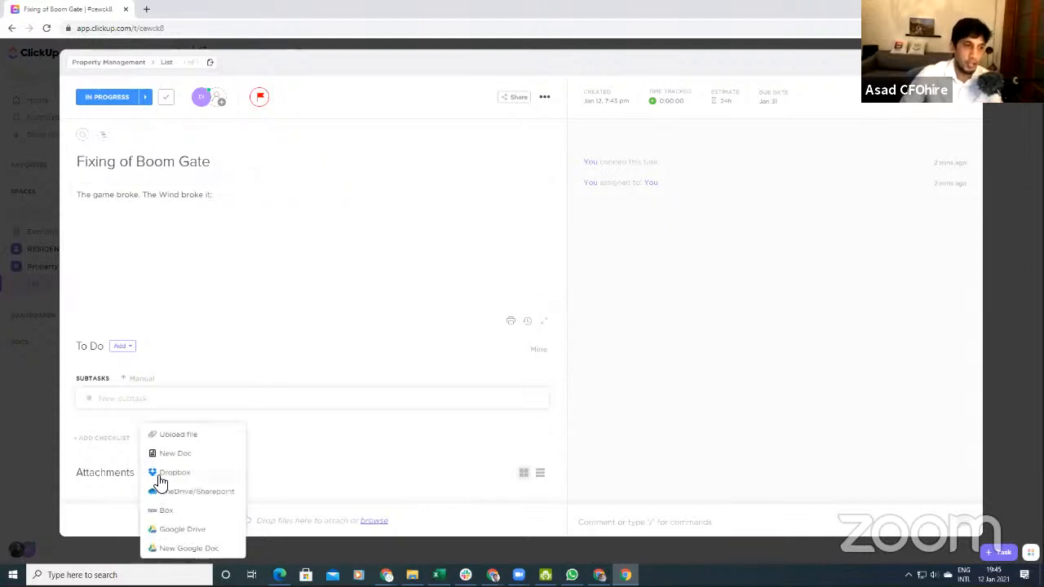
left_click(210, 436)
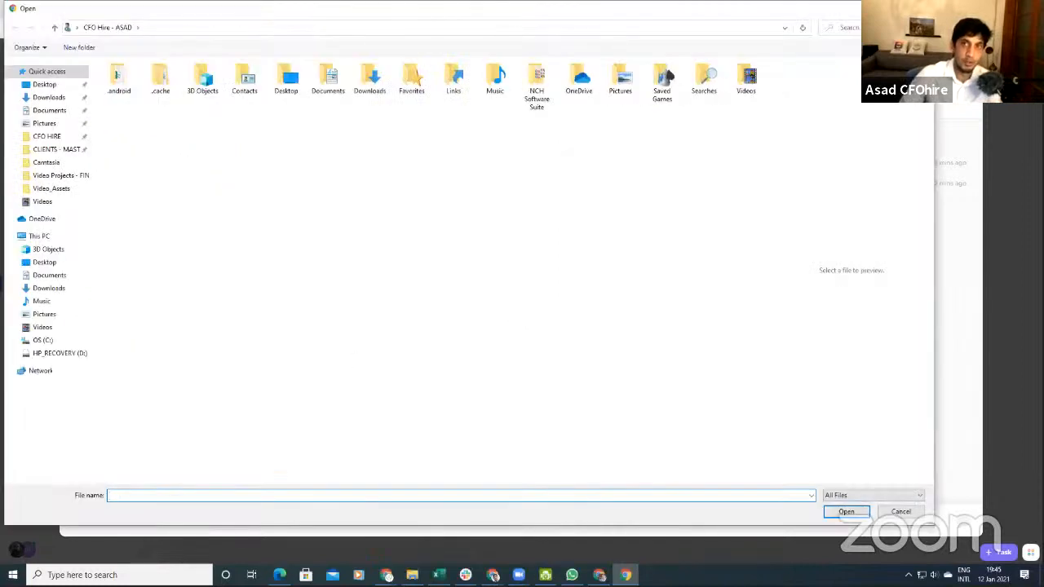
key("Escape")
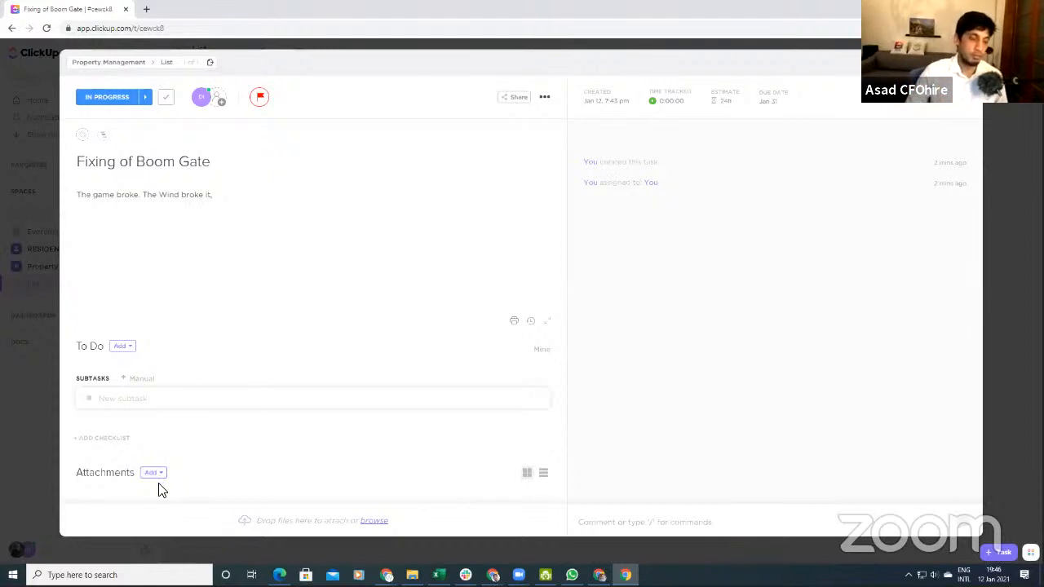
left_click(162, 475)
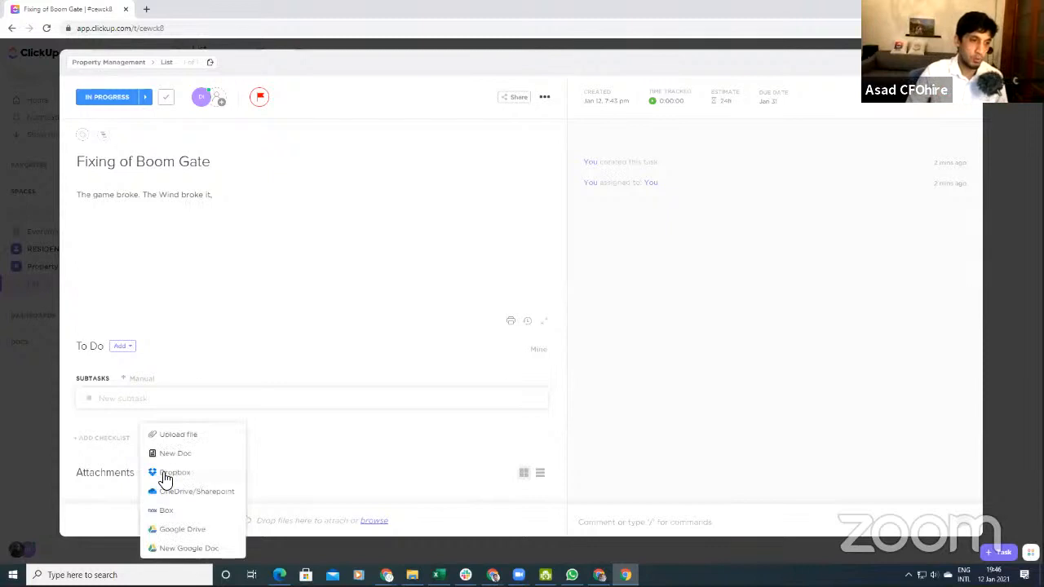
left_click(248, 334)
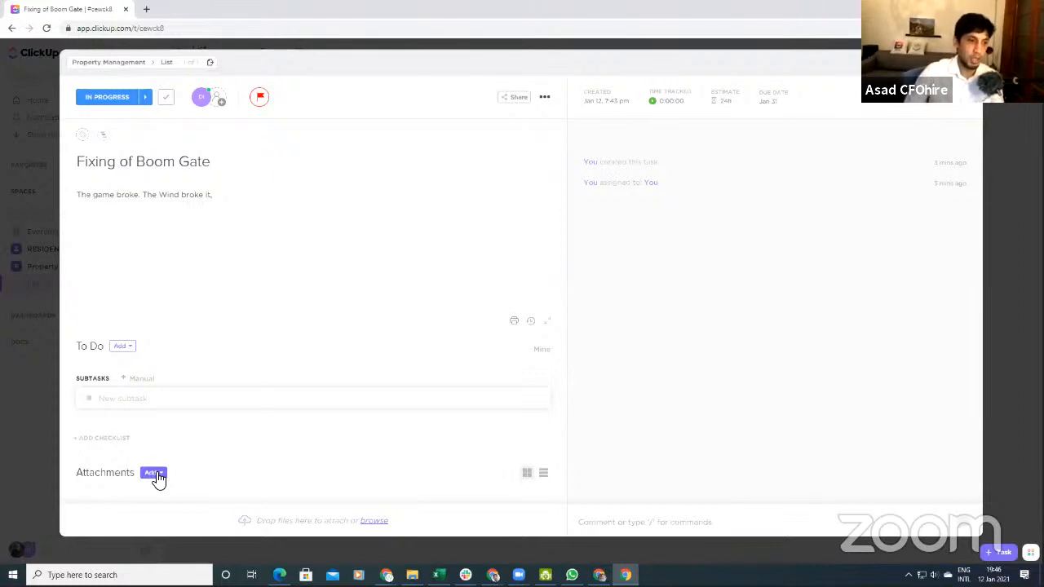
left_click(601, 522)
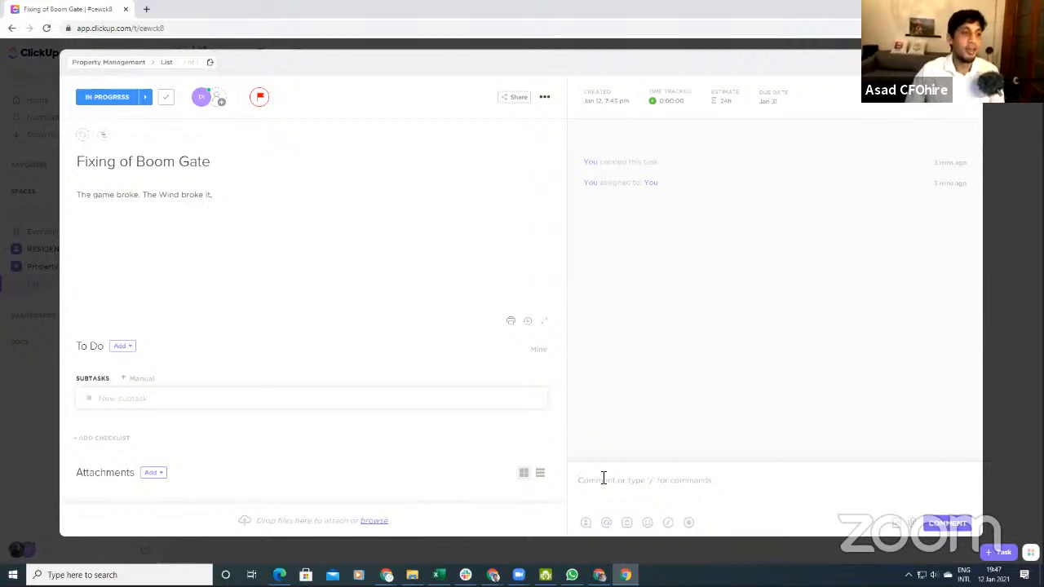
left_click(155, 473)
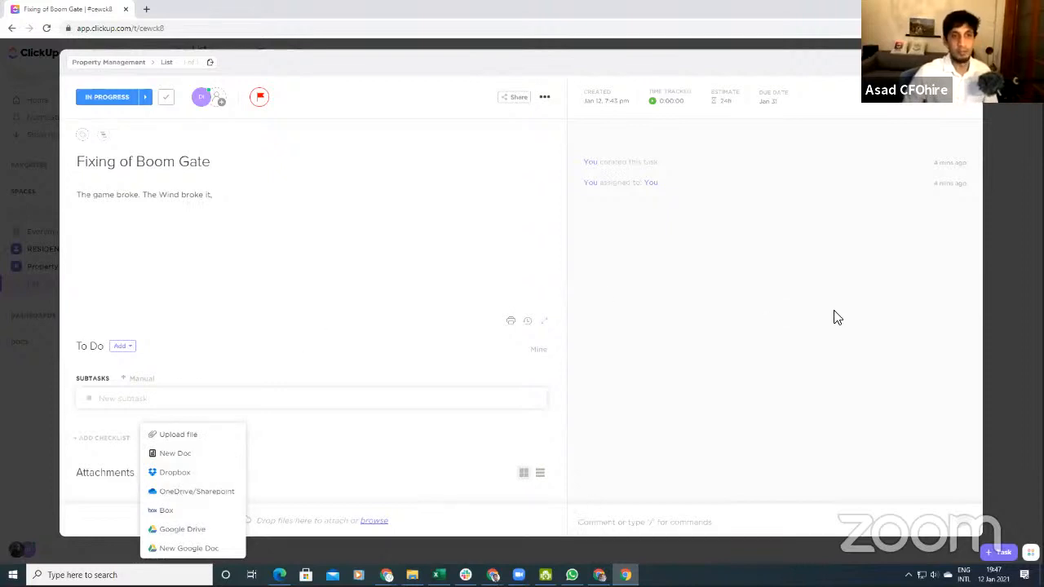
left_click(767, 327)
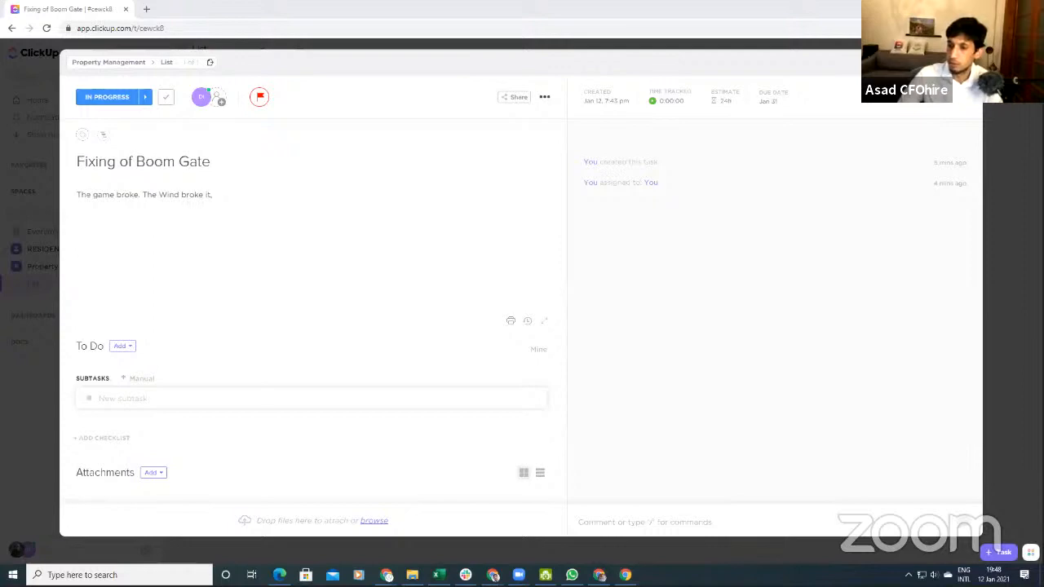
Step: Switch to the other browser window and open youtube.com in a new tab
left_click(981, 8)
left_click(276, 10)
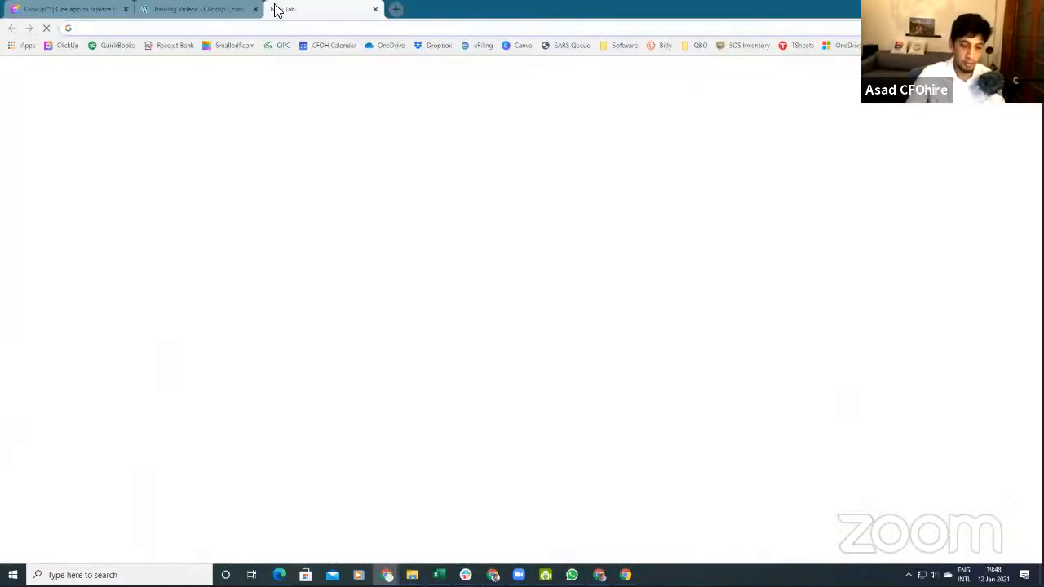
type("youtui")
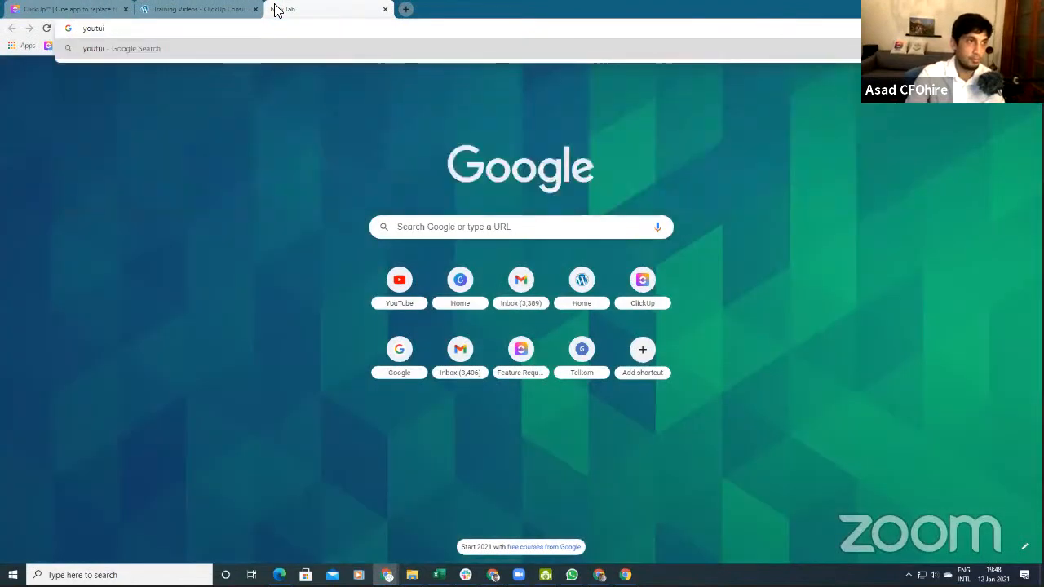
key("BackSpace")
type("be")
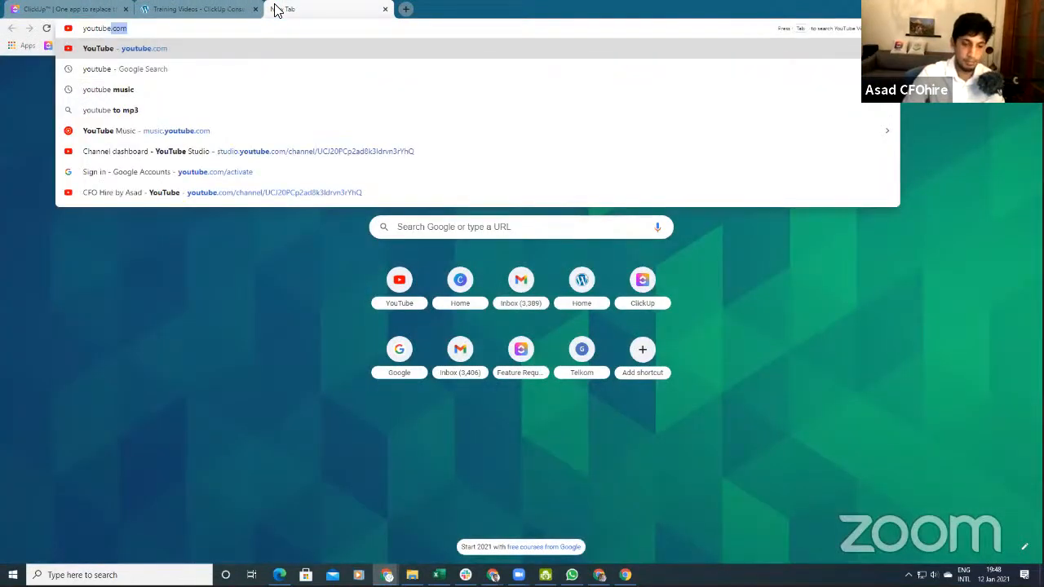
key("Return")
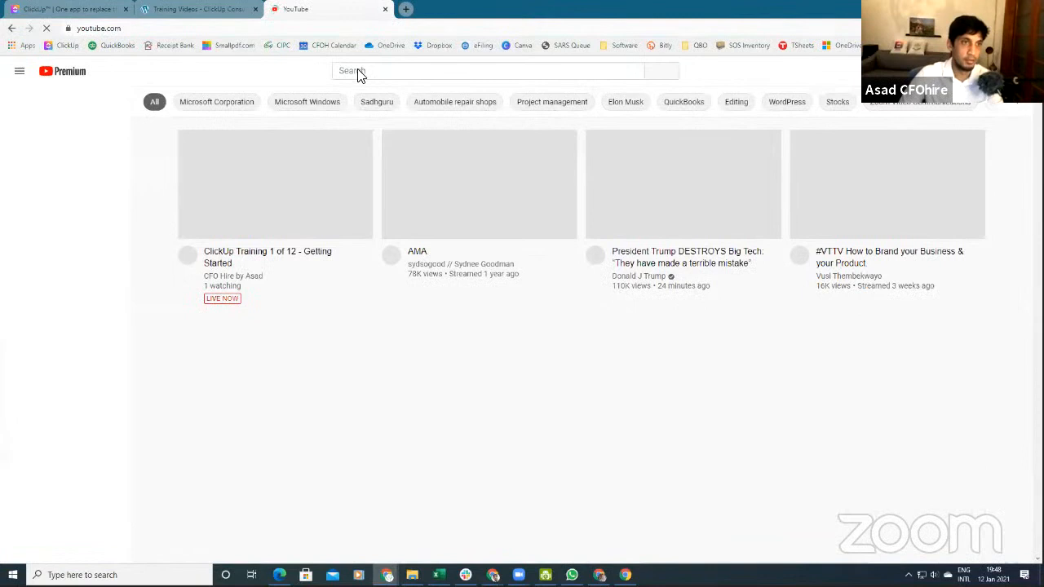
Step: Close the YouTube tab and return to the ClickUp window to recheck the Boom Gate task's attachment sources
left_click(357, 73)
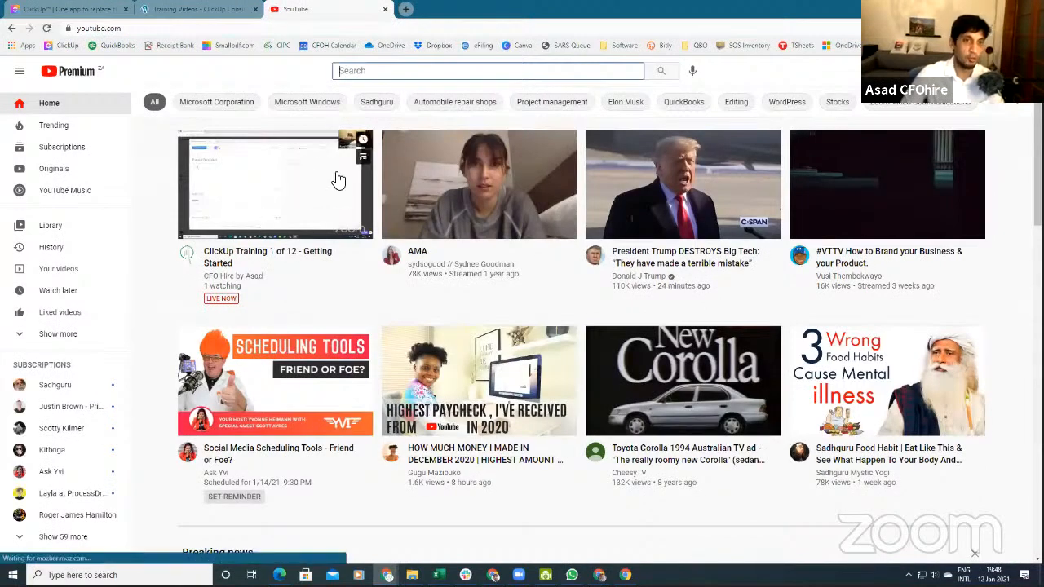
left_click(385, 9)
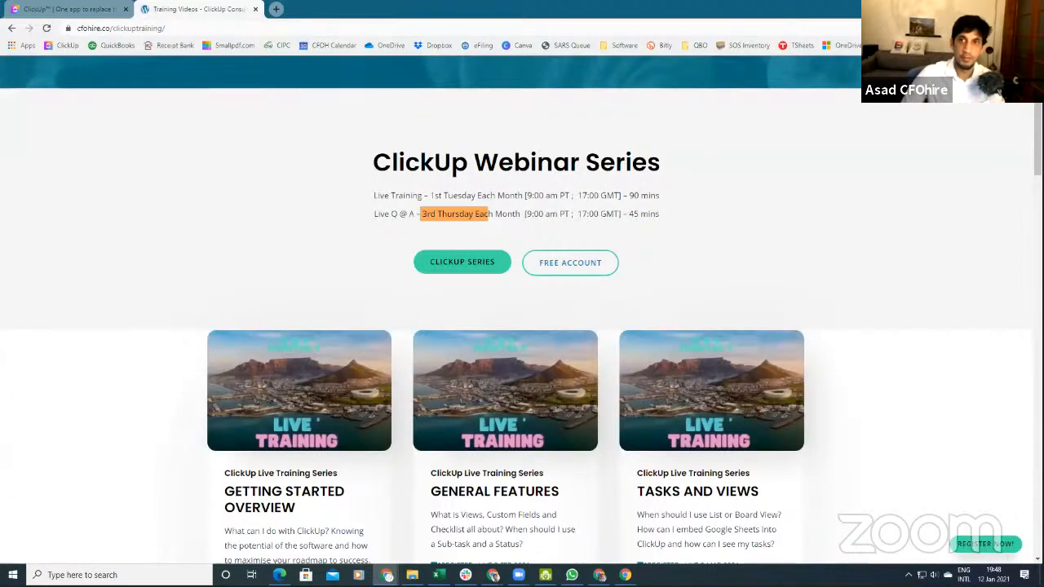
key("alt+Tab")
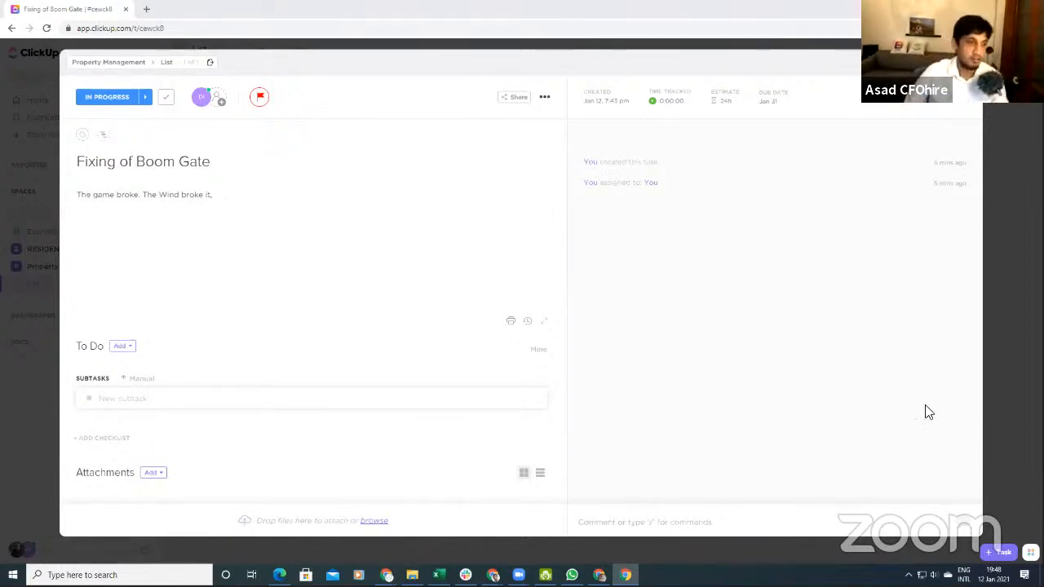
left_click(164, 474)
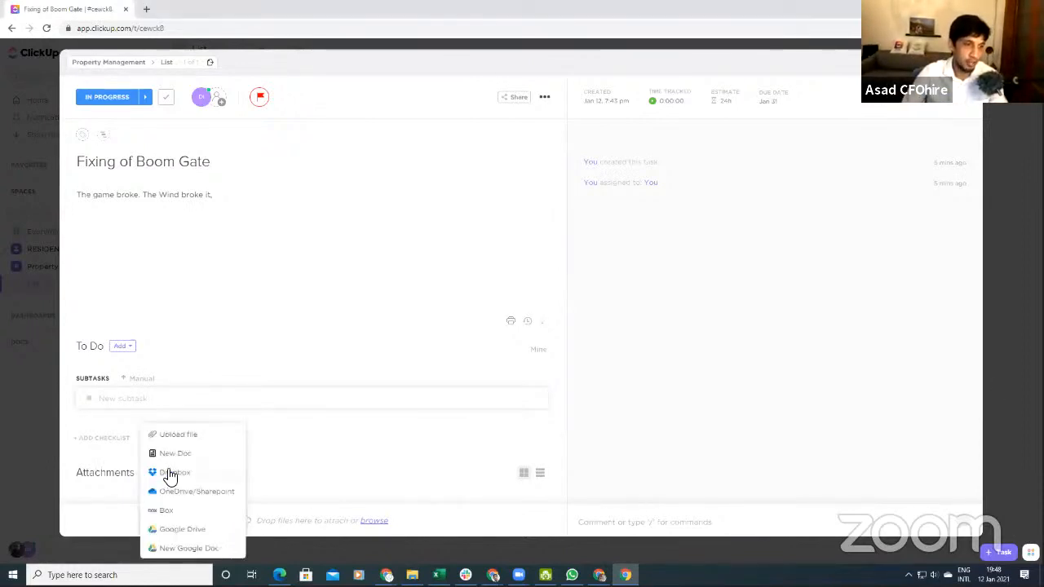
left_click(305, 438)
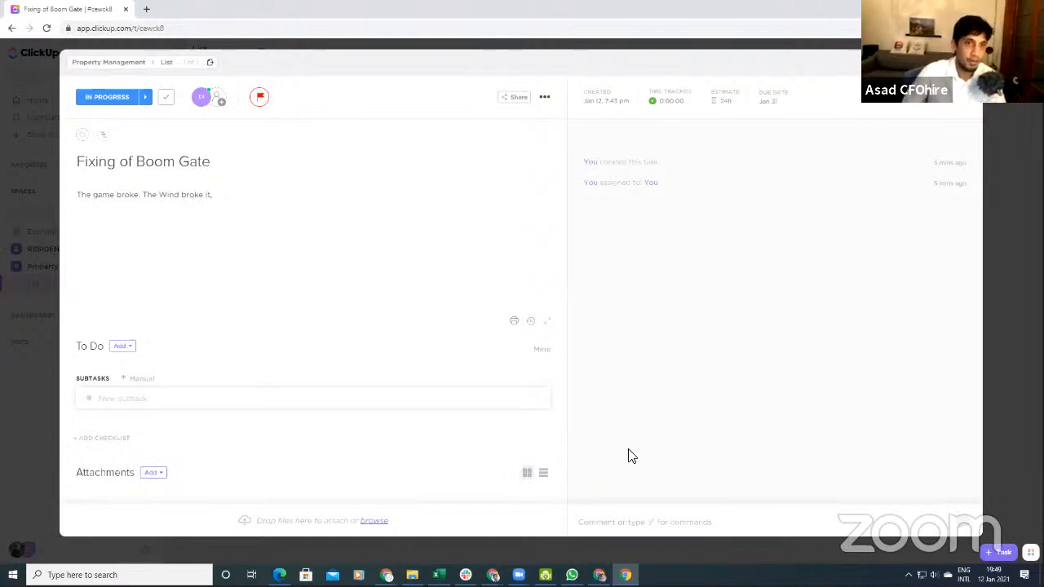
Step: Preview the mention suggestions in the task's comment box, leaving the comment empty
left_click(615, 529)
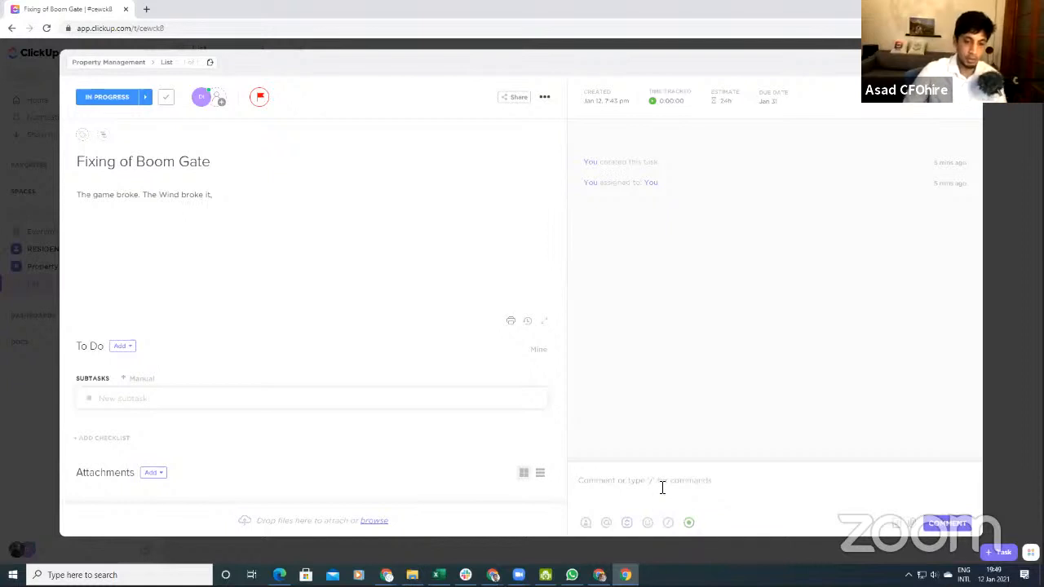
type("@")
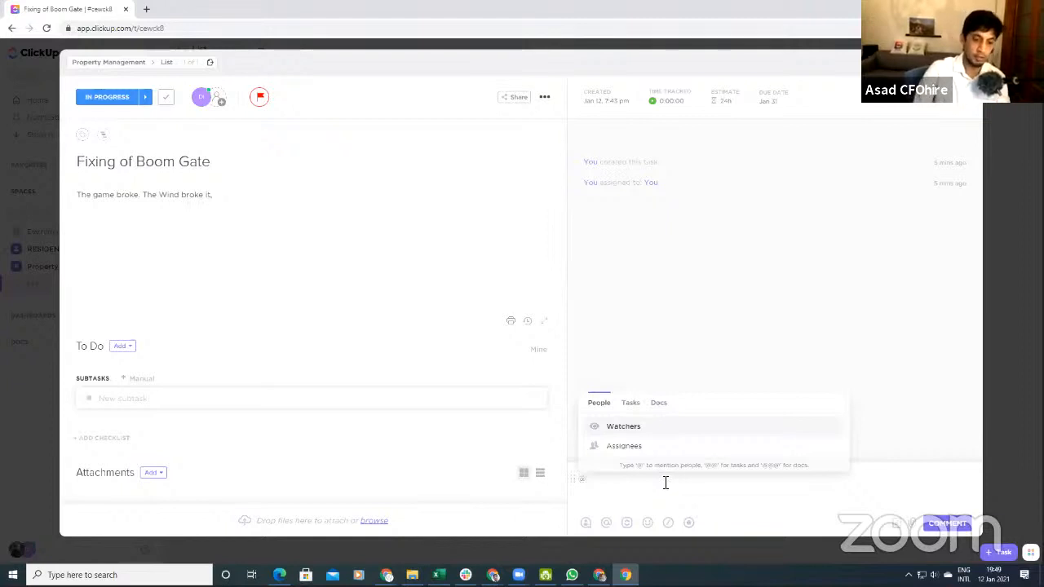
key("BackSpace")
type("@")
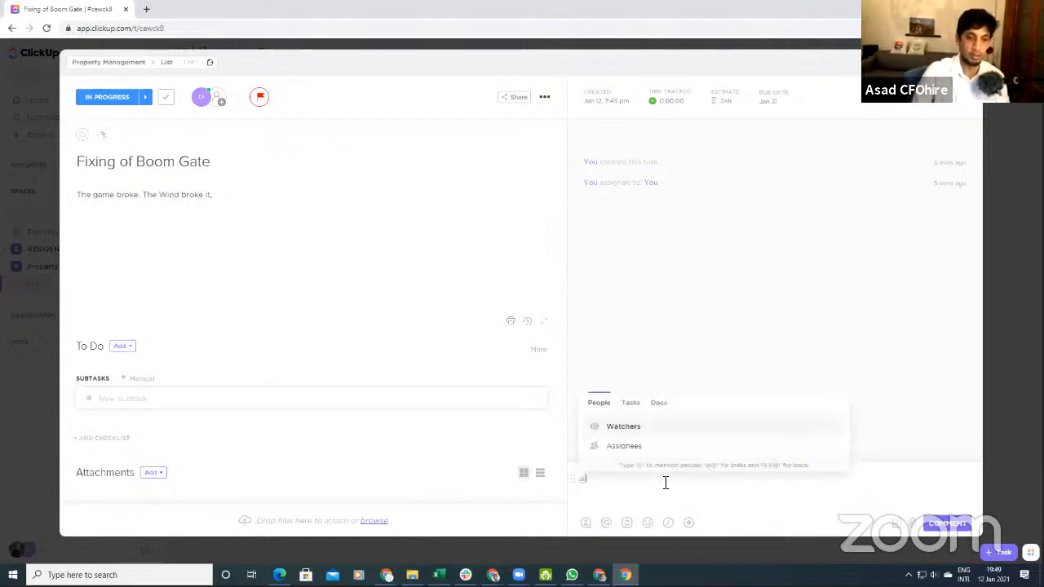
key("BackSpace")
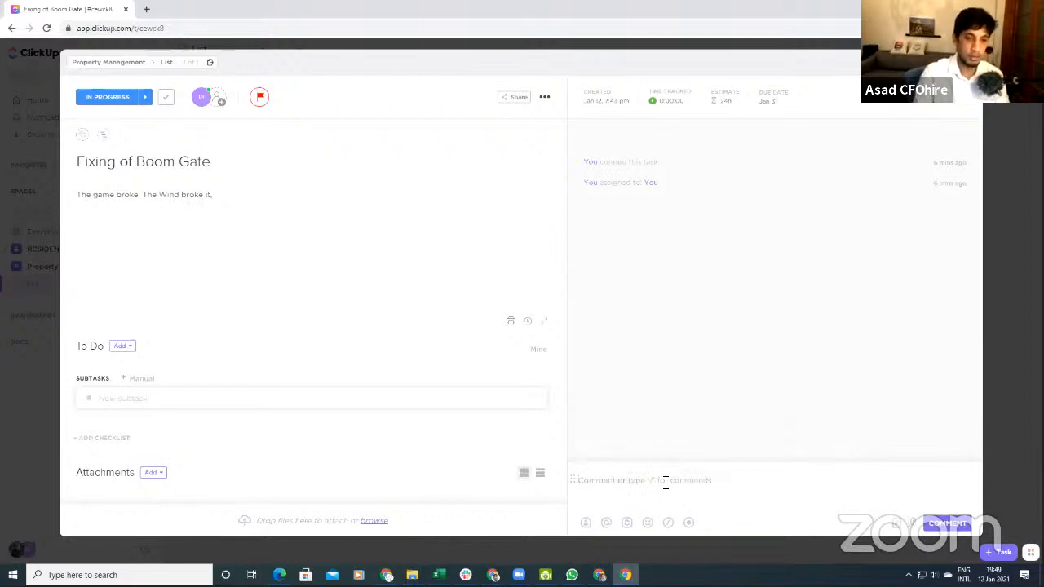
Step: Post the comment "I called the SP" on the Fixing of Boom Gate task
type("I cal")
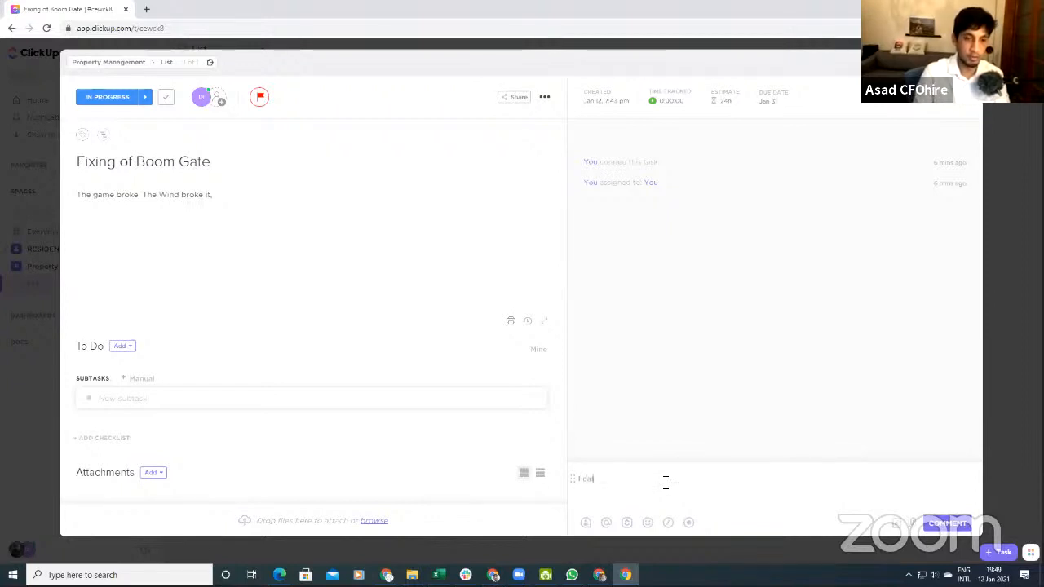
type("led the ")
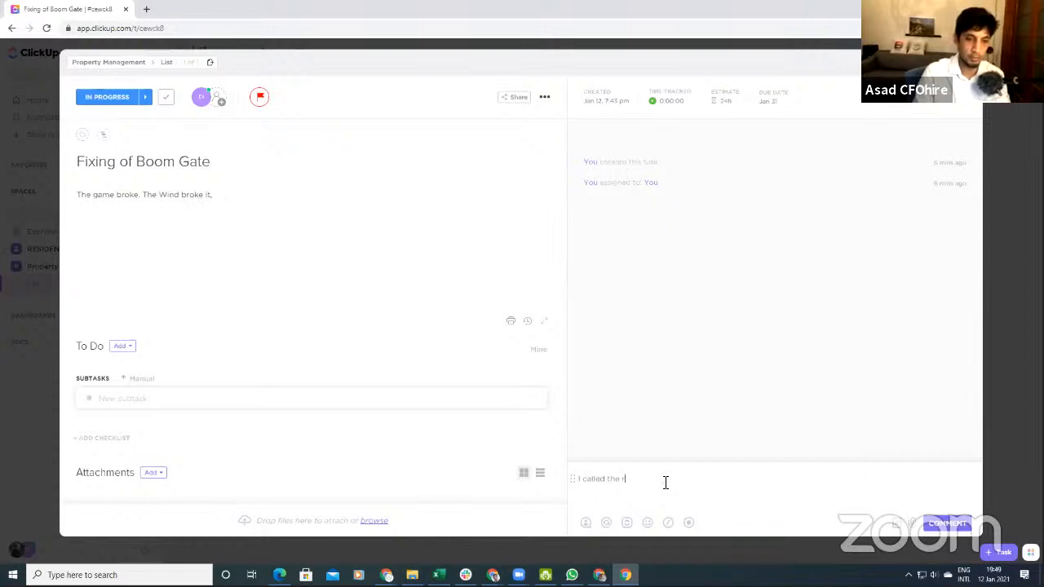
type("SP")
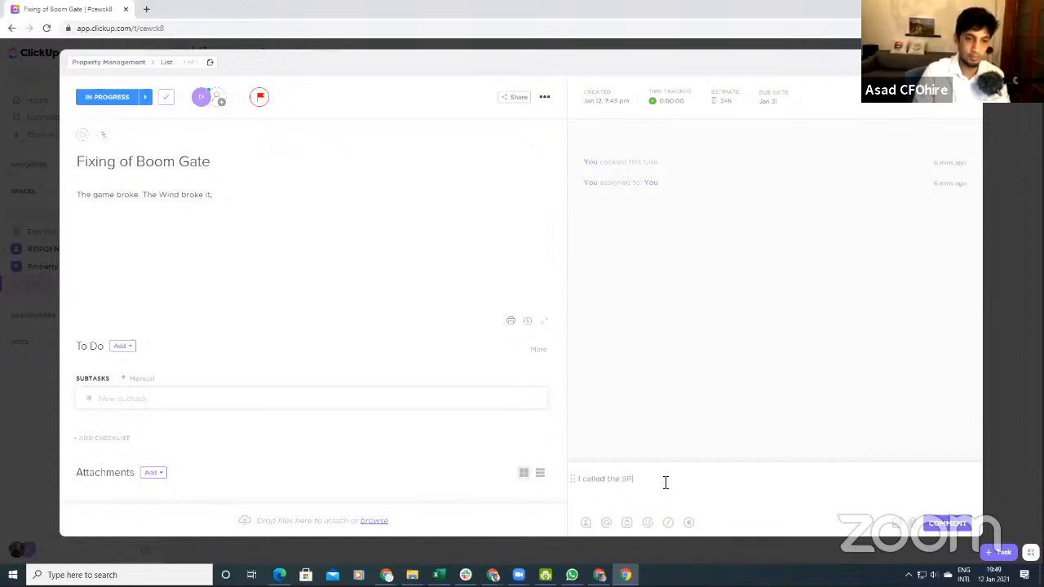
left_click(954, 527)
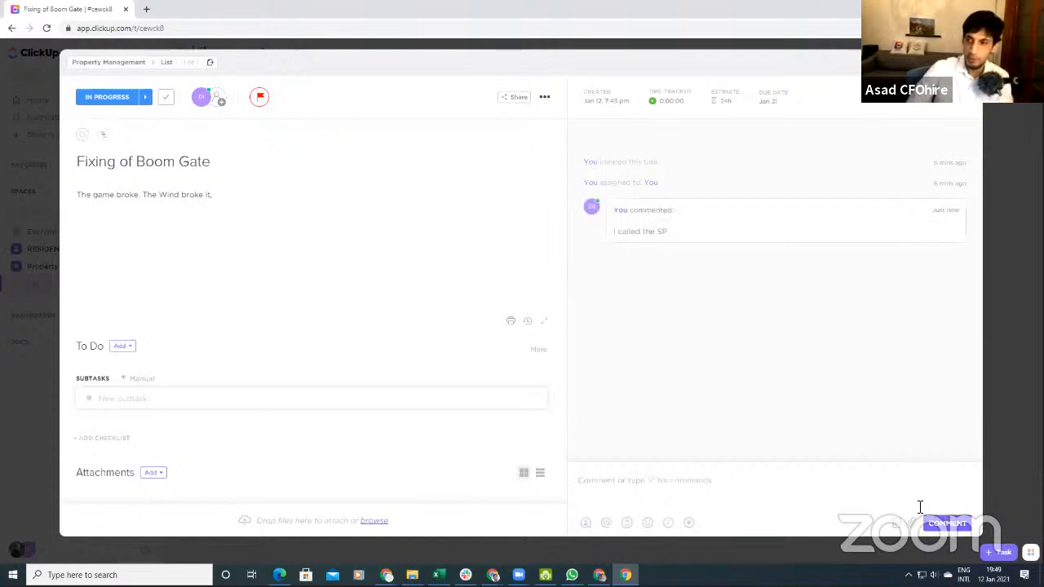
Step: Examine the comment box's Clip video recording option and its screen-sharing choices without recording anything
left_click(689, 524)
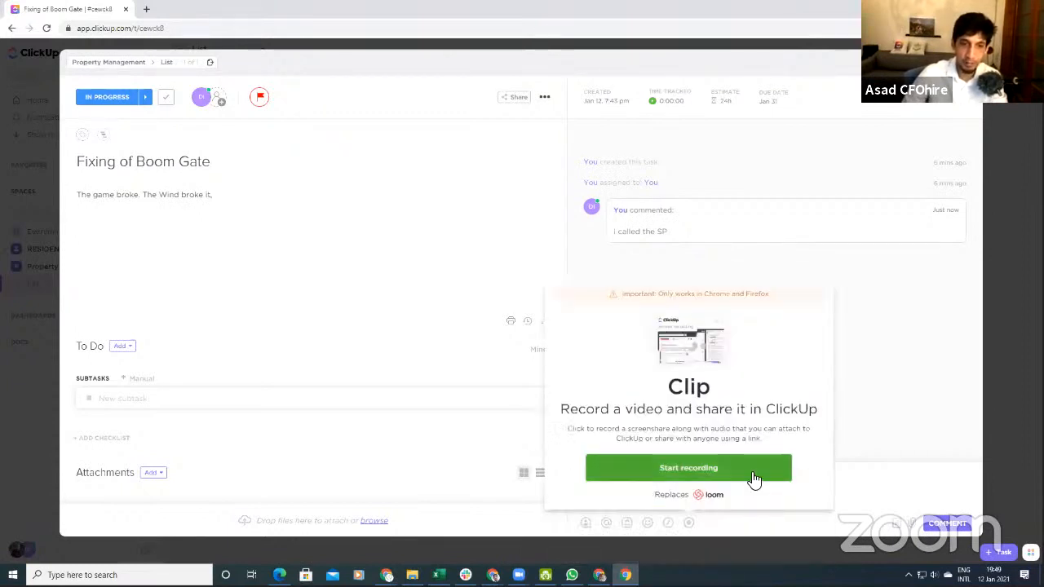
left_click(900, 359)
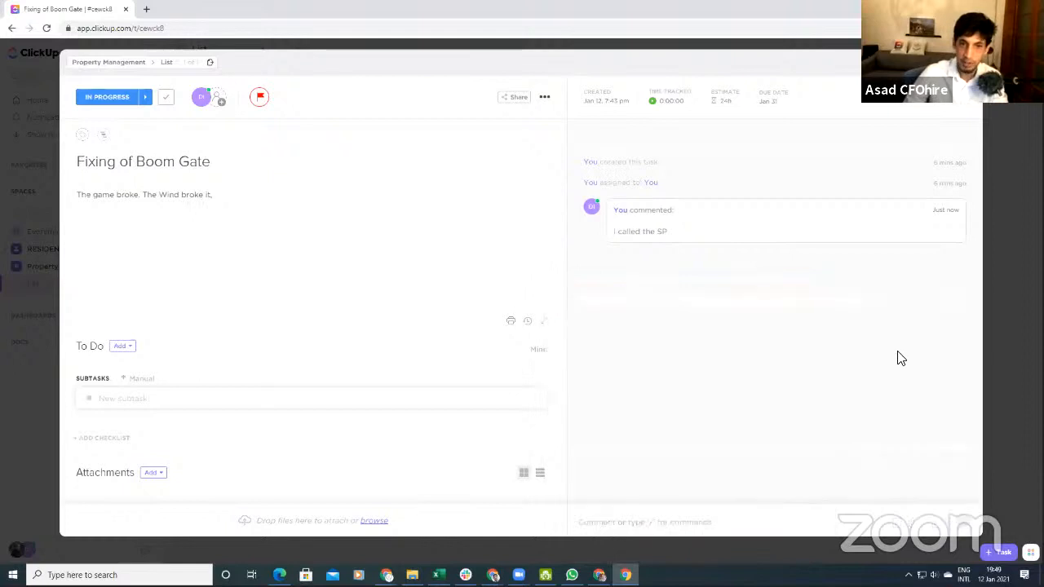
left_click(695, 522)
left_click(689, 523)
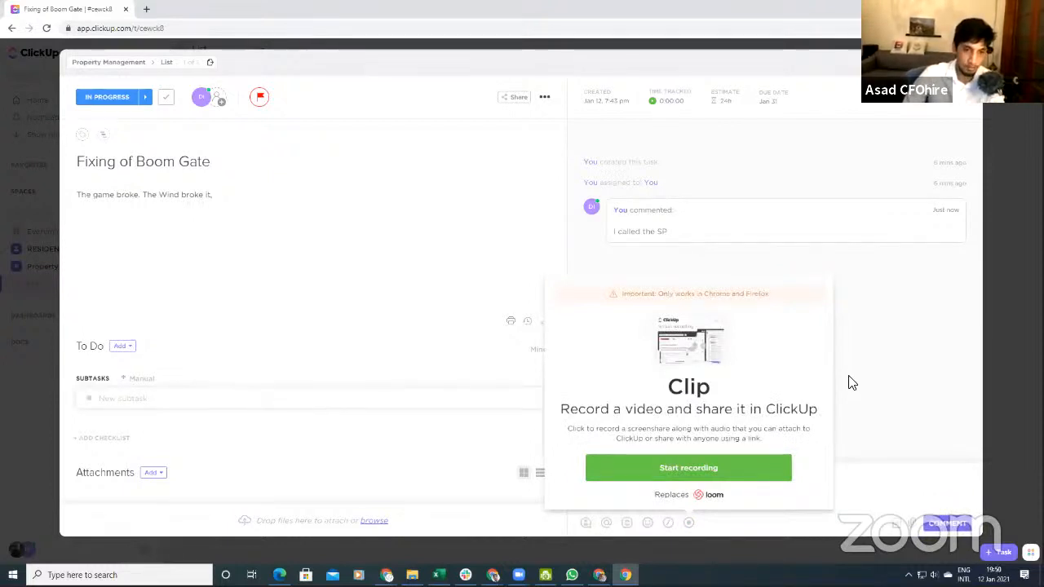
left_click(714, 467)
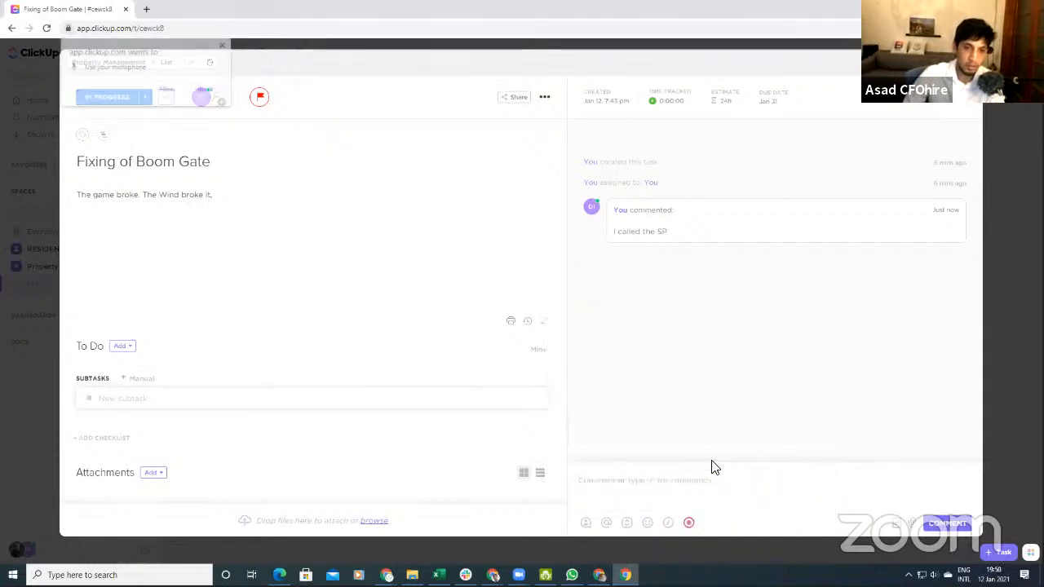
left_click(223, 45)
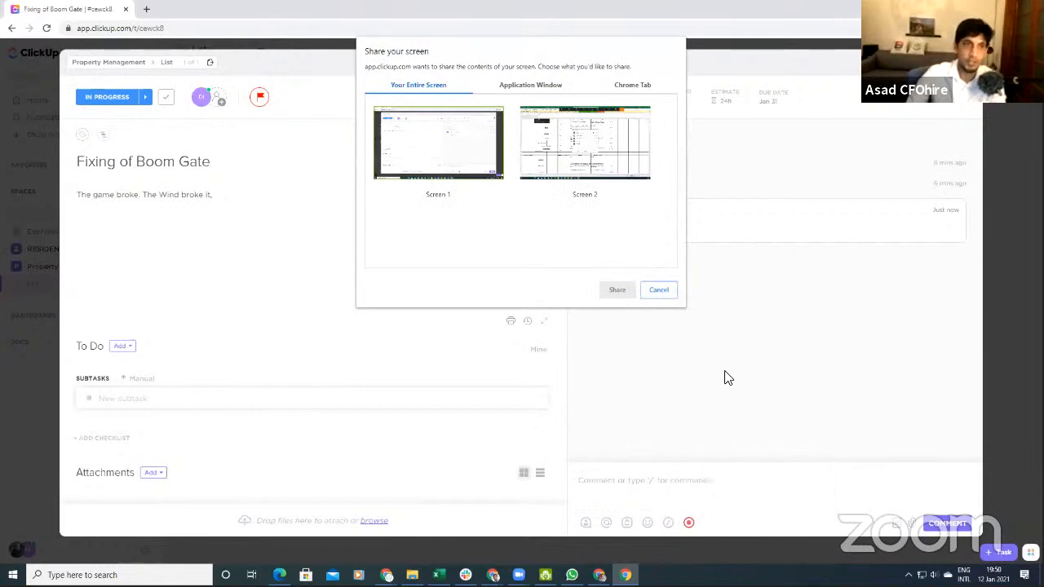
left_click(671, 292)
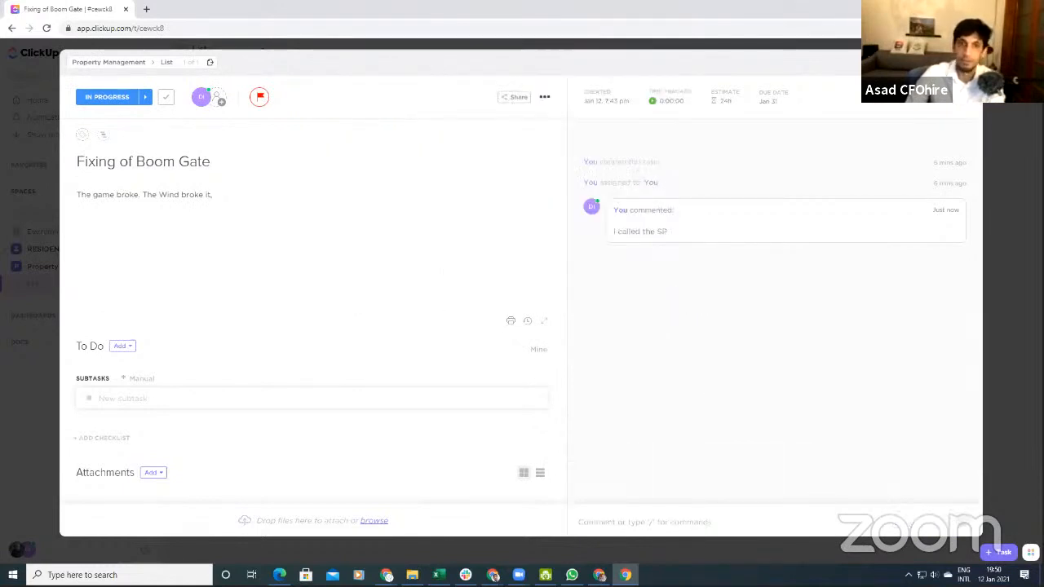
left_click(663, 522)
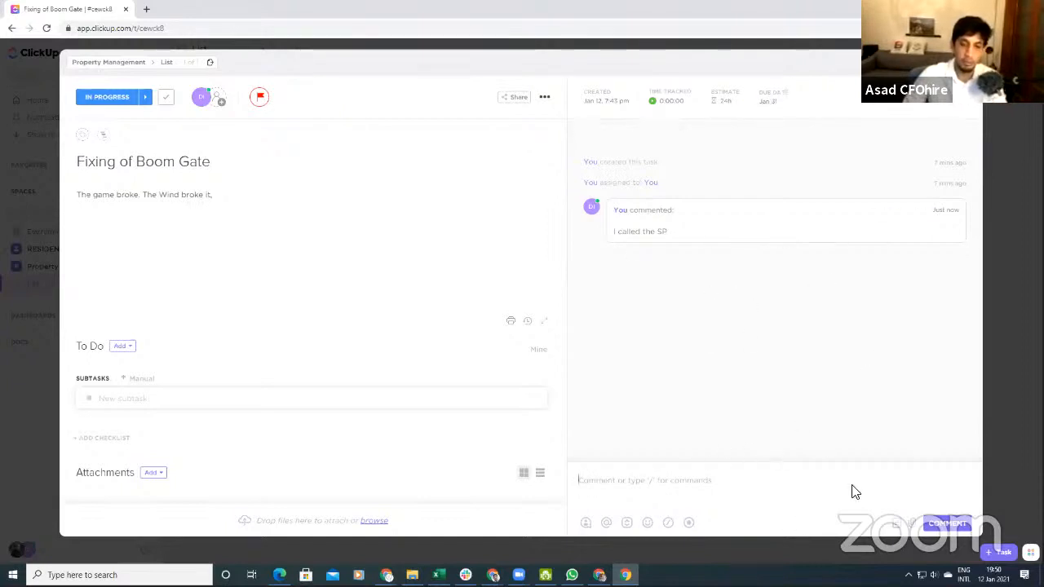
left_click(628, 490)
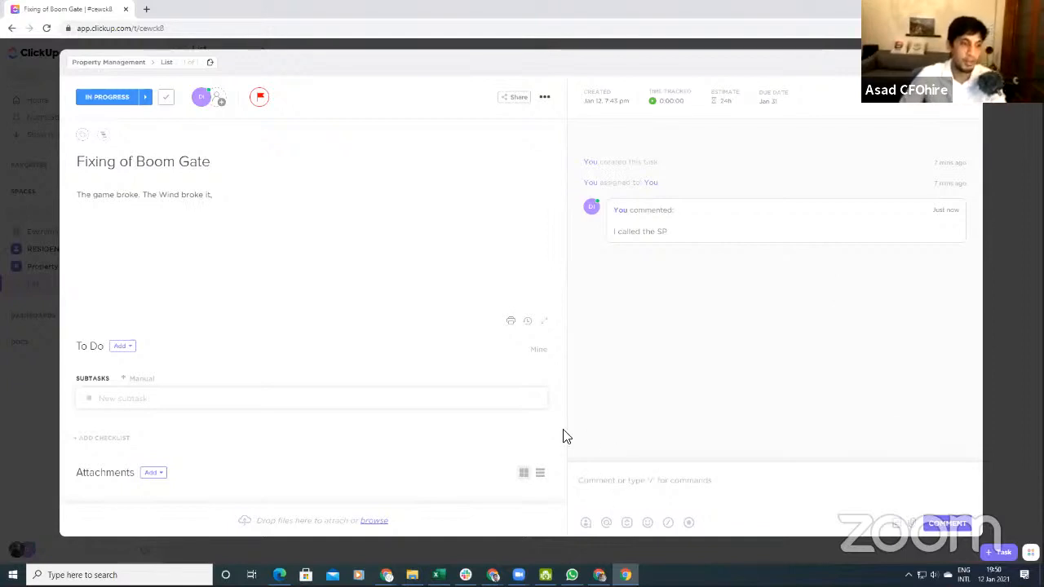
Step: Create an Email custom field named "email" for the task's list
left_click(545, 97)
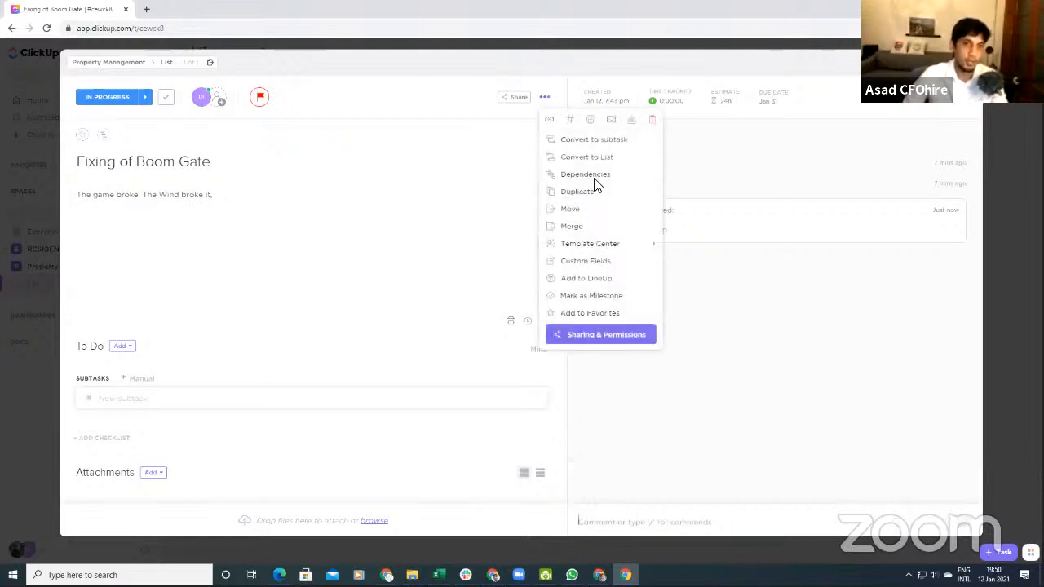
left_click(587, 264)
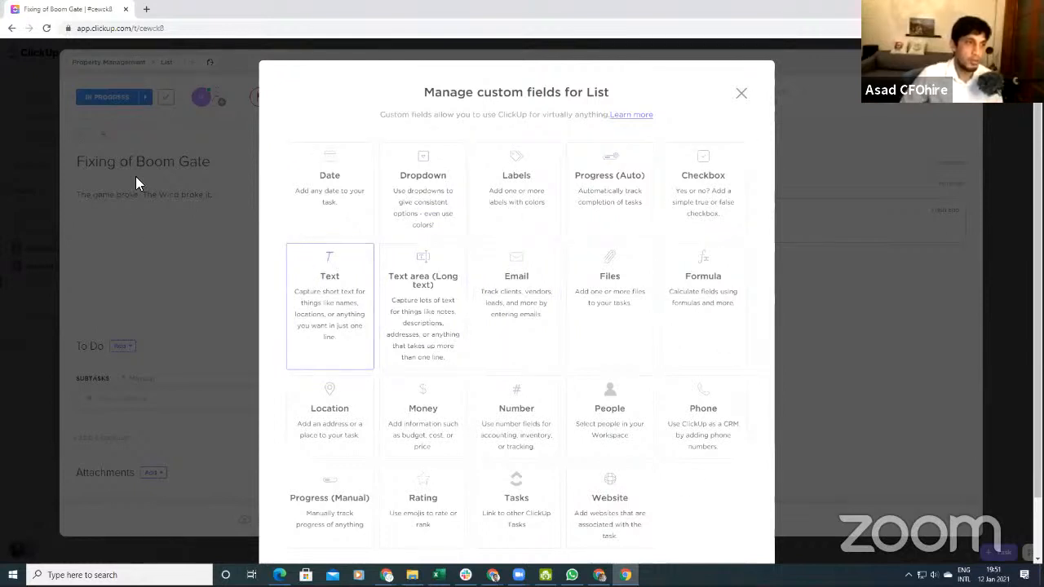
left_click(522, 304)
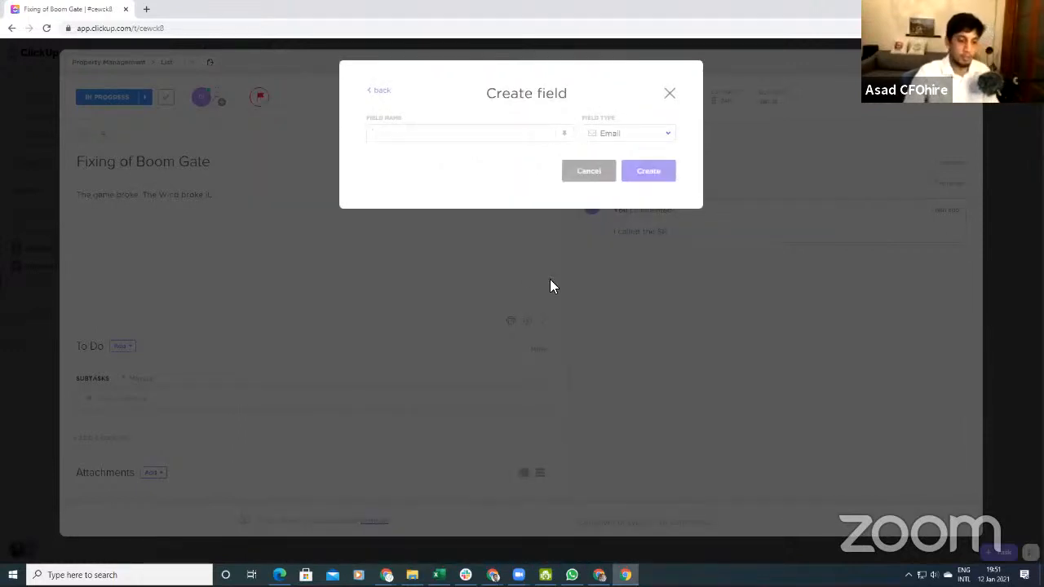
type("email")
left_click(646, 175)
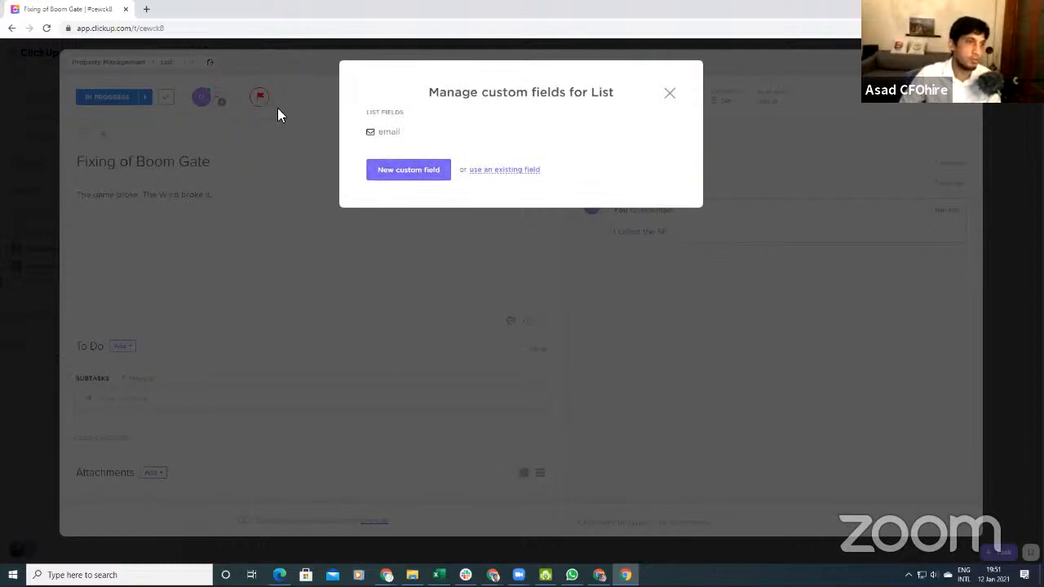
Step: Set up a new Dropdown custom field named "Dept" with "Security" as its first option
left_click(412, 171)
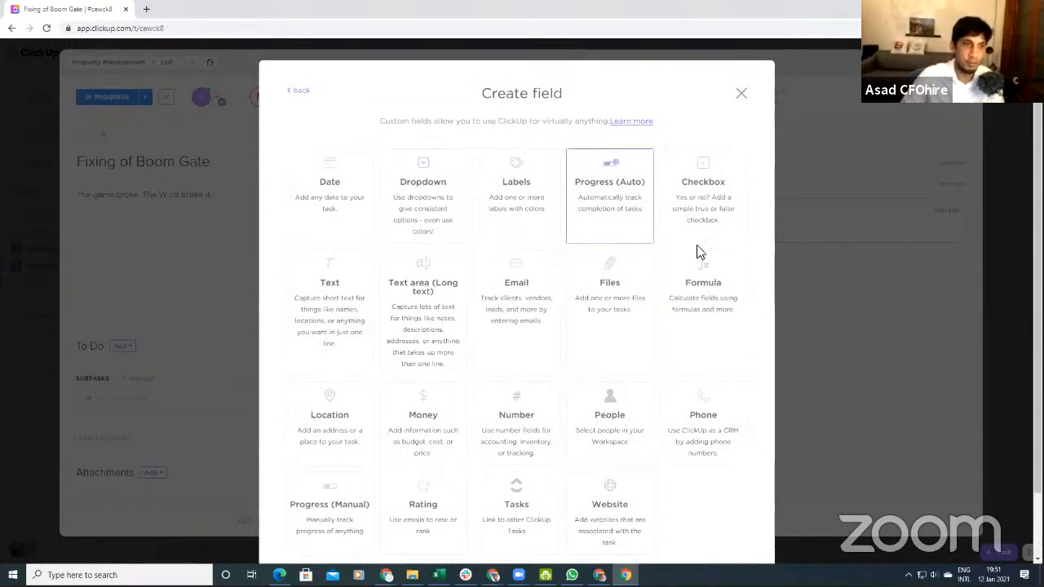
left_click(410, 205)
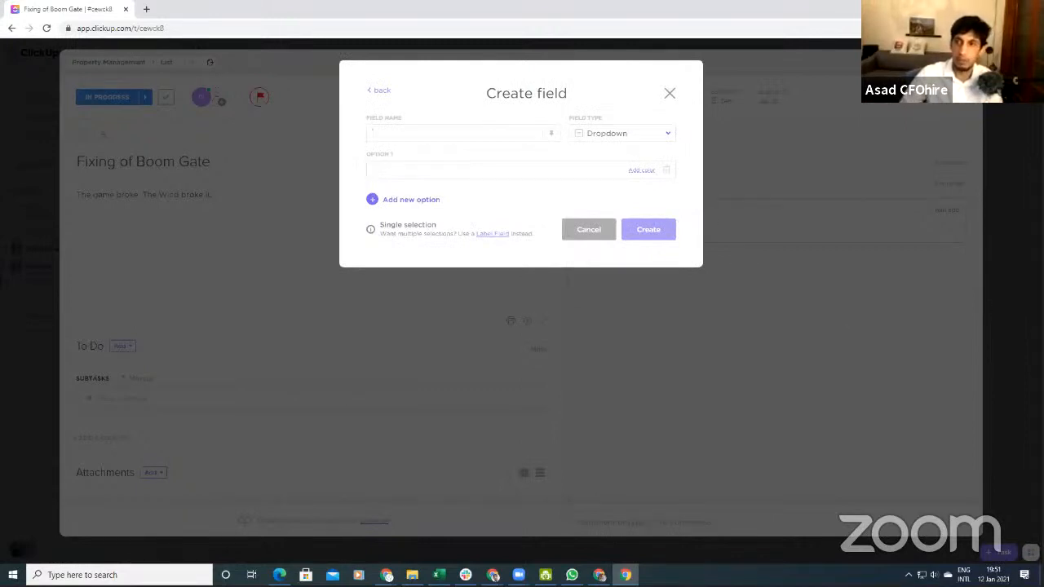
type("Dep")
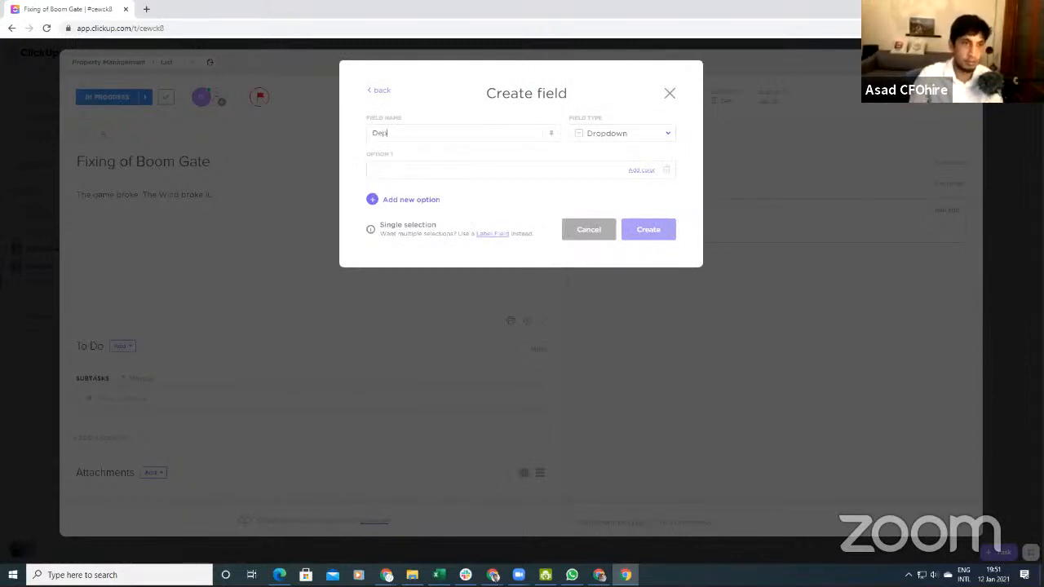
type("t")
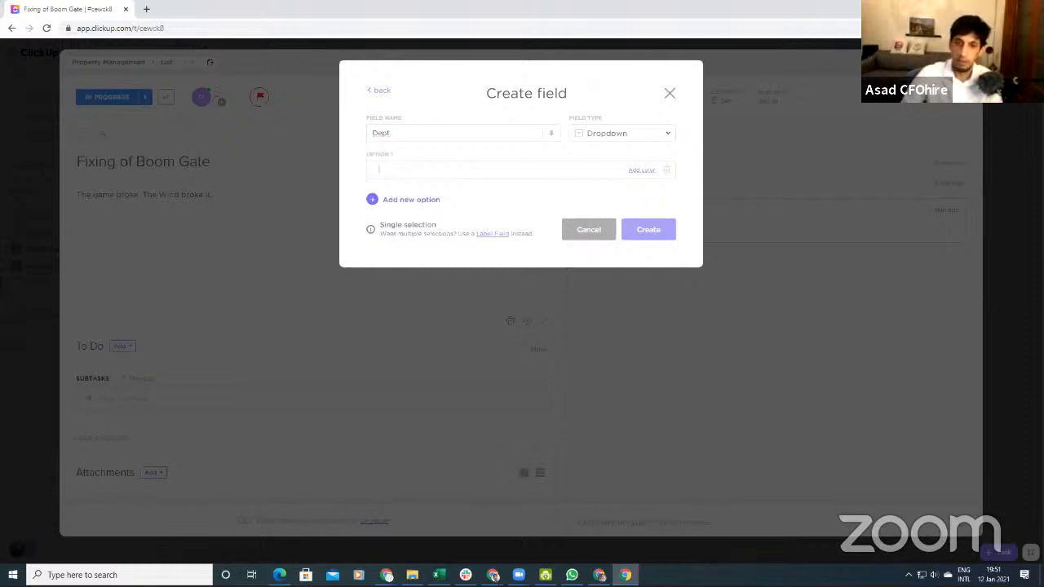
type("Secu")
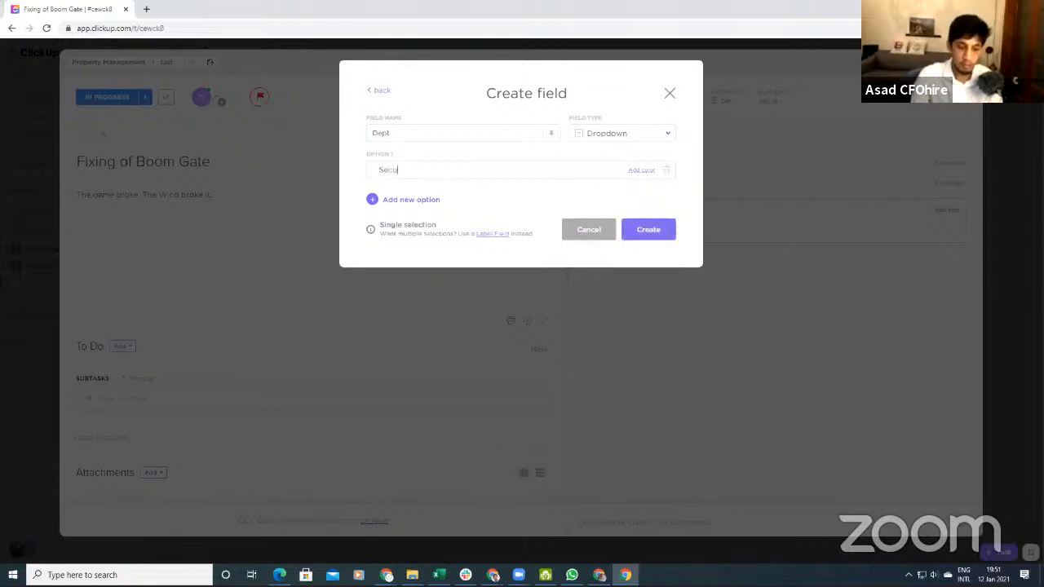
type("rity")
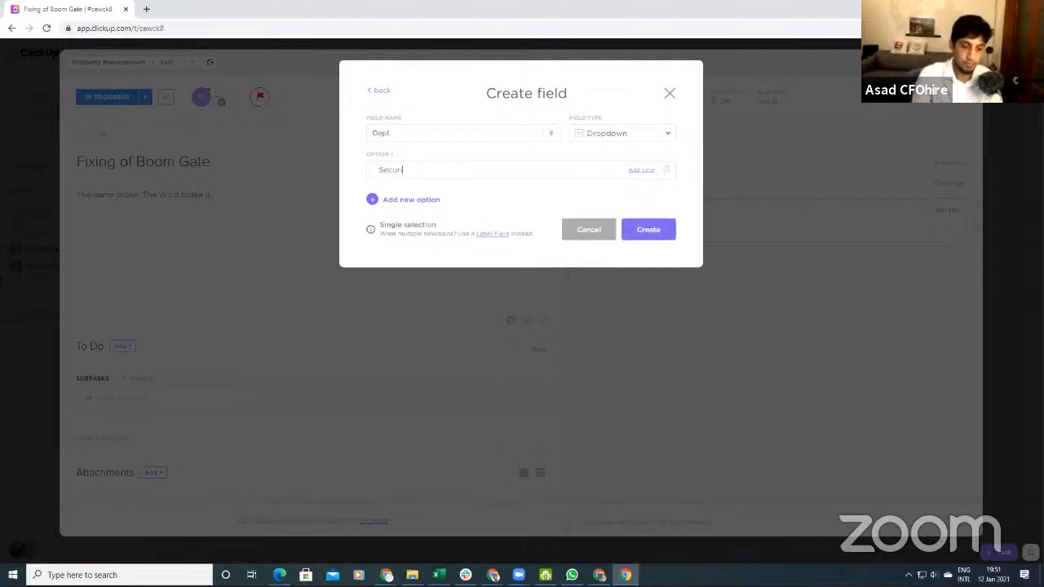
Step: Add the options "Garden", "Common Property" and "General" to the Dept dropdown field
left_click(444, 200)
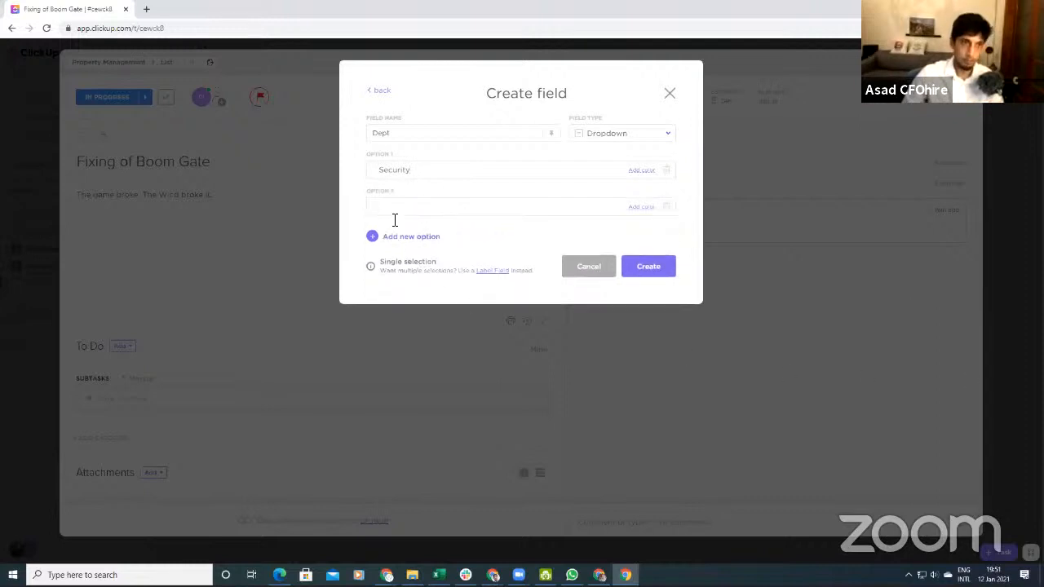
type("Gatem")
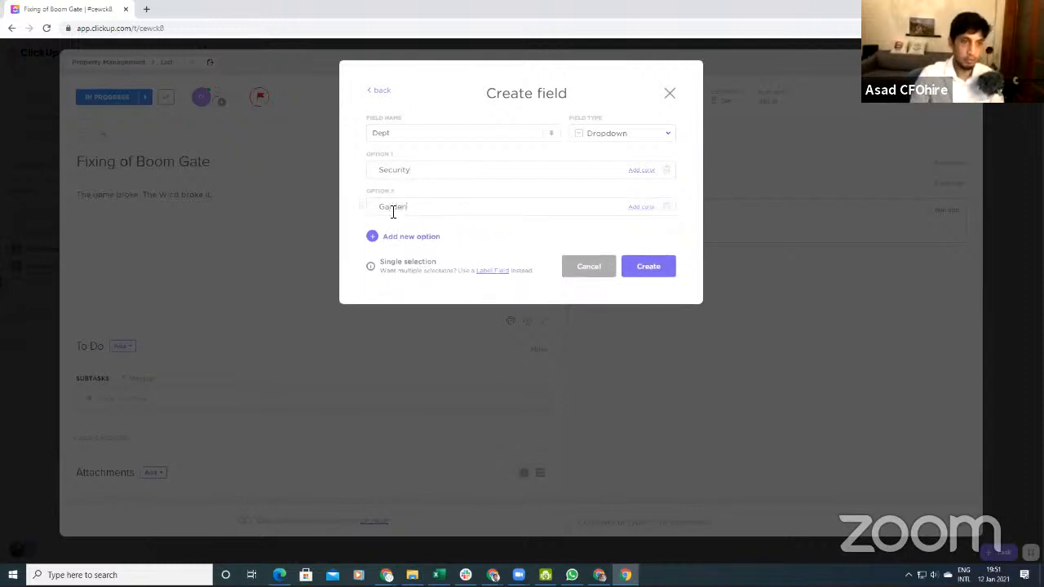
left_click(405, 238)
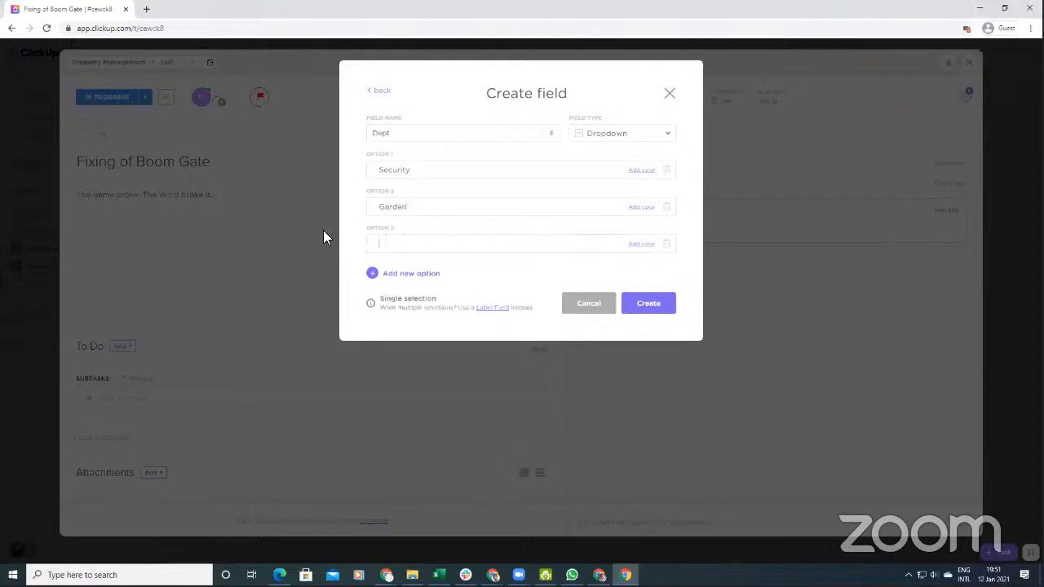
type("Common Property")
left_click(384, 275)
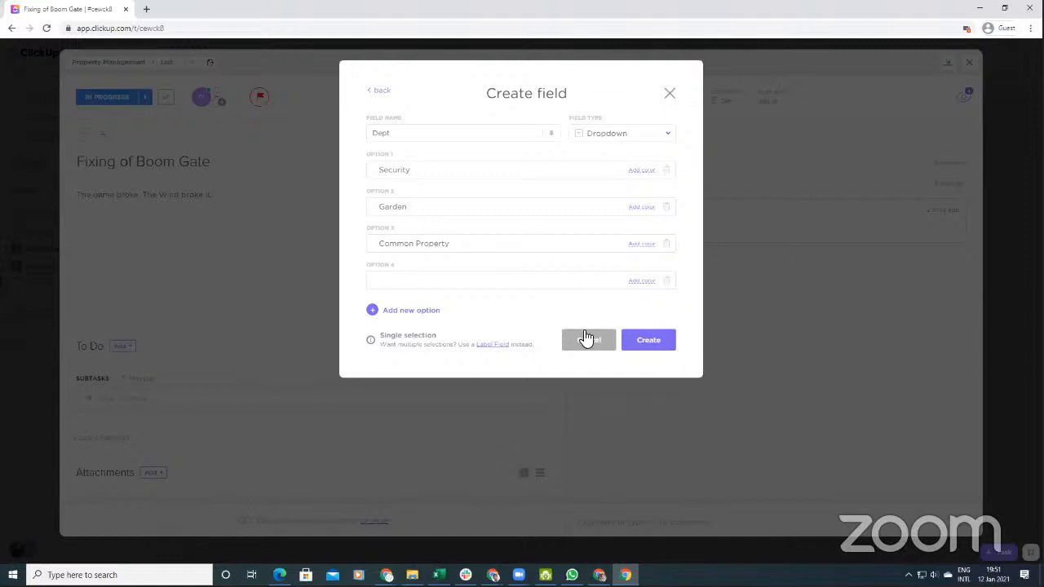
type("General")
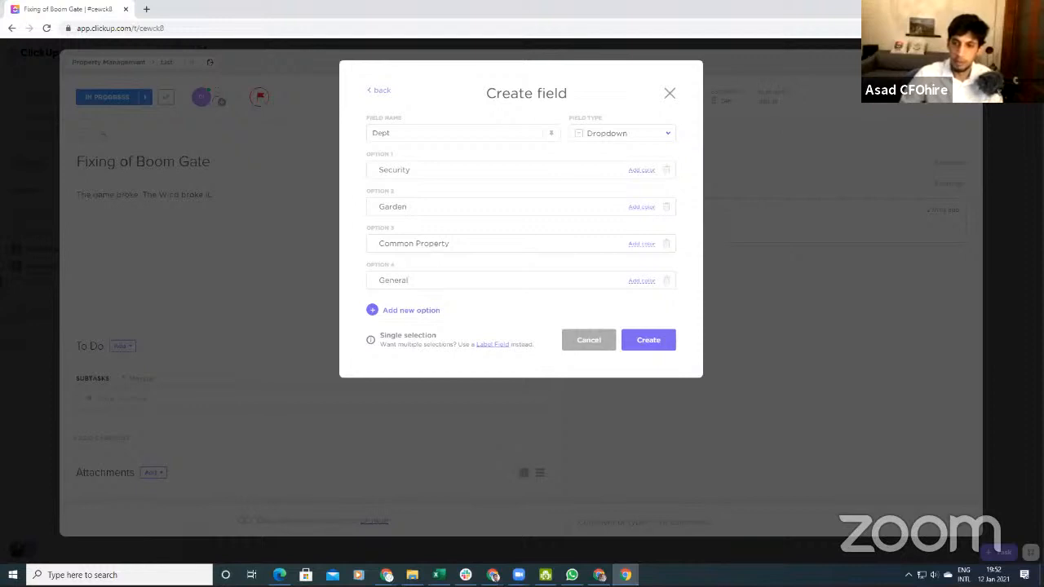
Step: Add "Refuse" and "Other" as the fifth and sixth options of the Dept dropdown field
left_click(415, 310)
type("Cleaning")
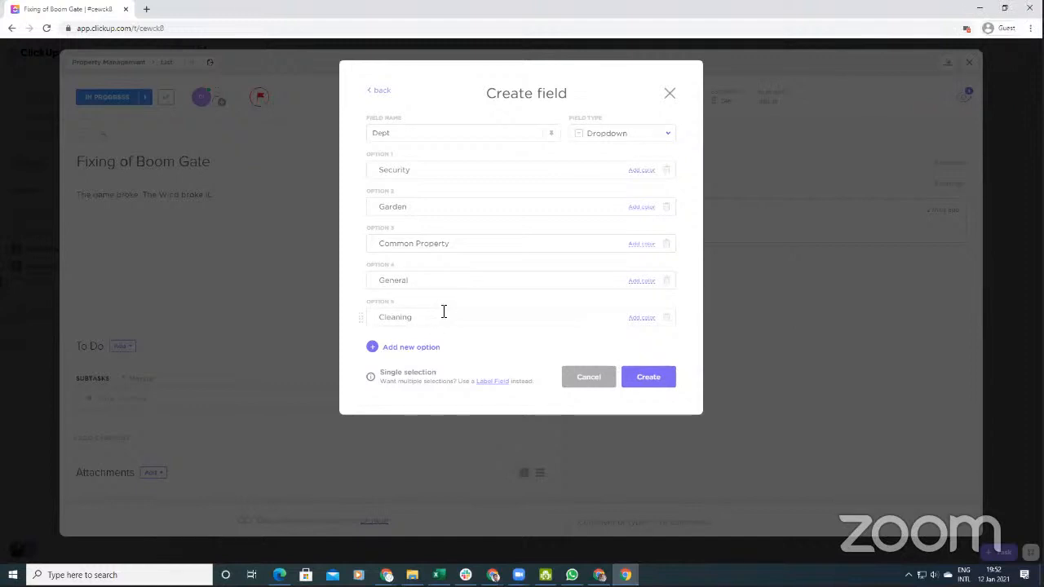
key("BackSpace")
key("BackSpace")
key("BackSpace")
key("BackSpace")
key("BackSpace")
key("BackSpace")
key("BackSpace")
key("BackSpace")
type("Refuse")
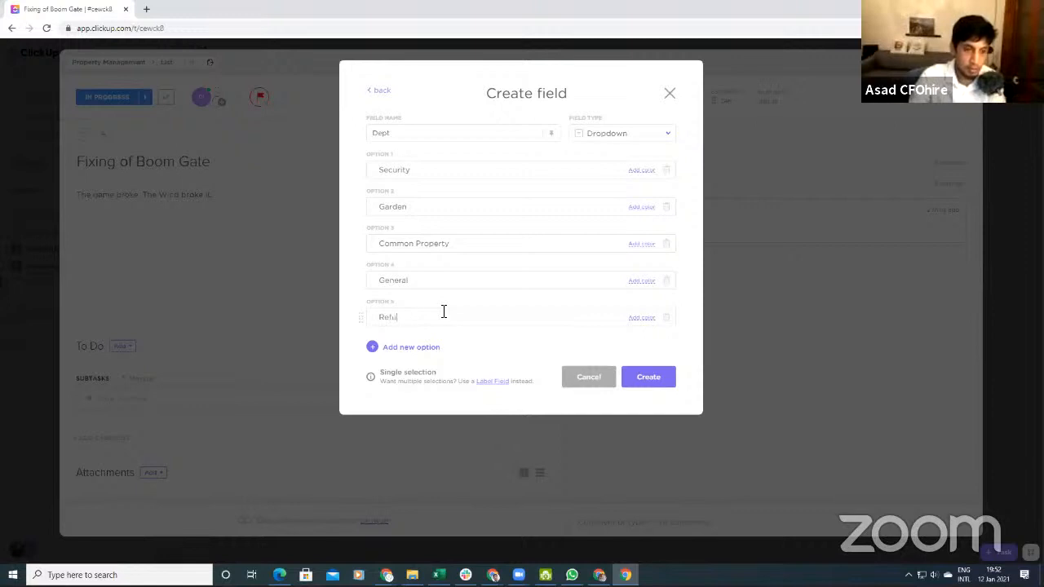
left_click(422, 347)
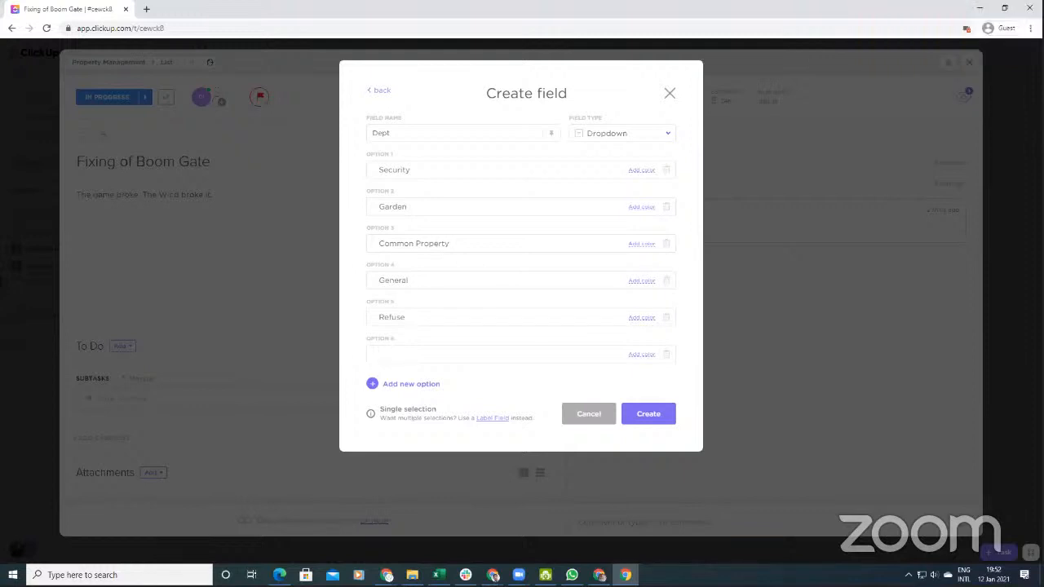
type("Other")
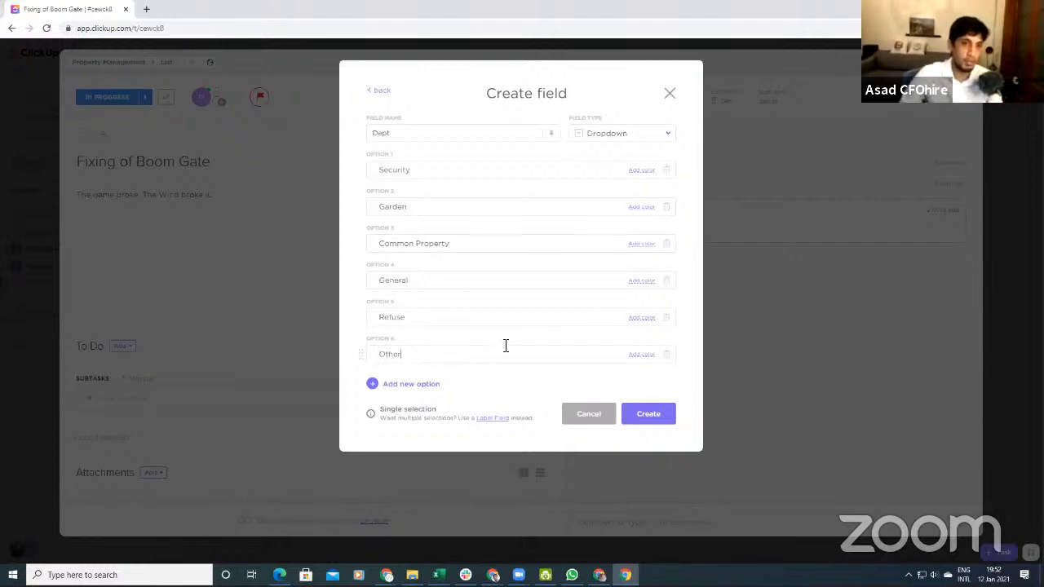
Step: Color the Security option orange, Garden green, Common Property light gray and General purple
left_click(641, 172)
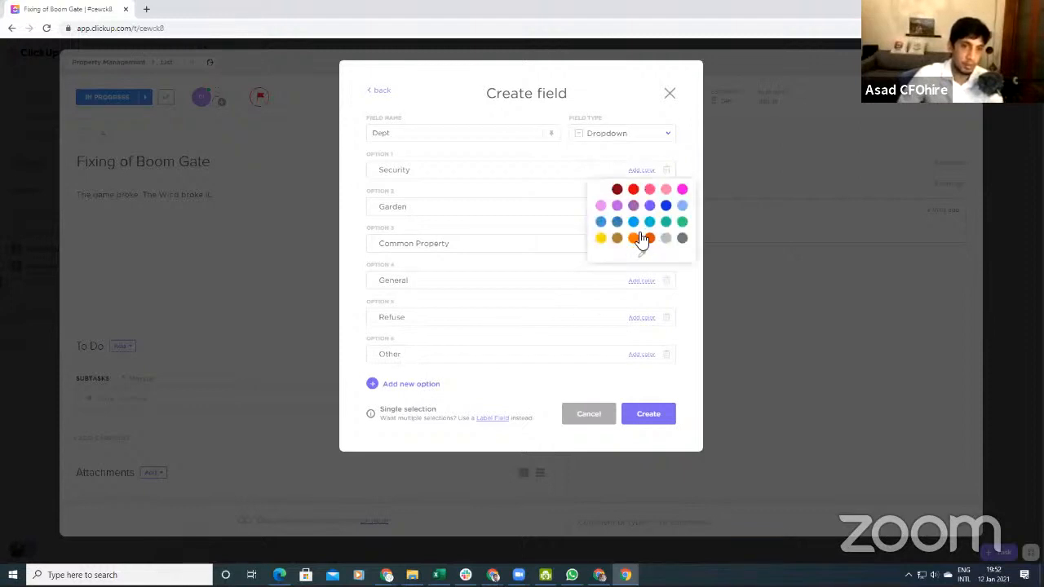
left_click(641, 237)
left_click(641, 207)
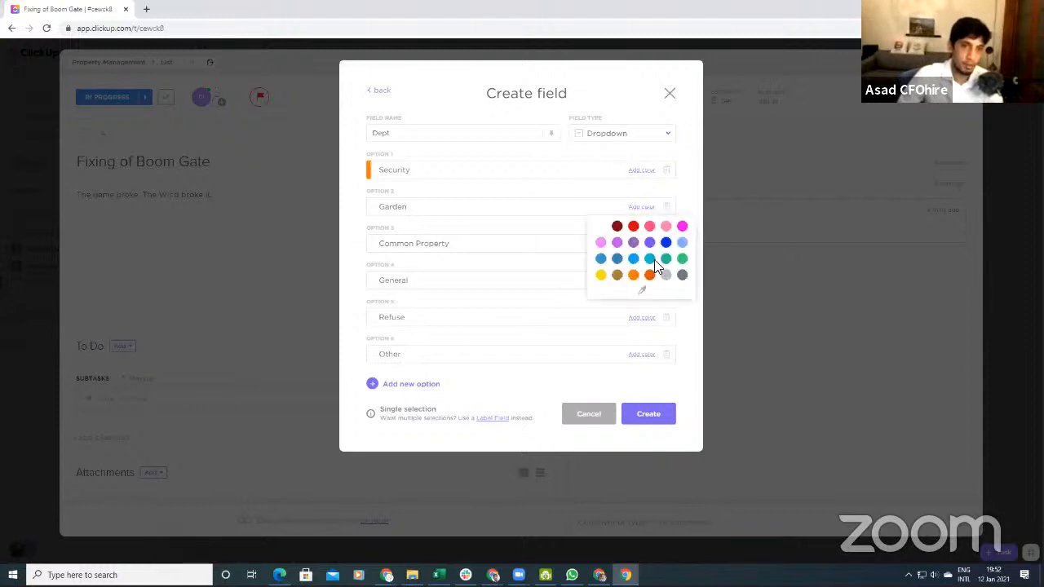
left_click(682, 259)
left_click(642, 244)
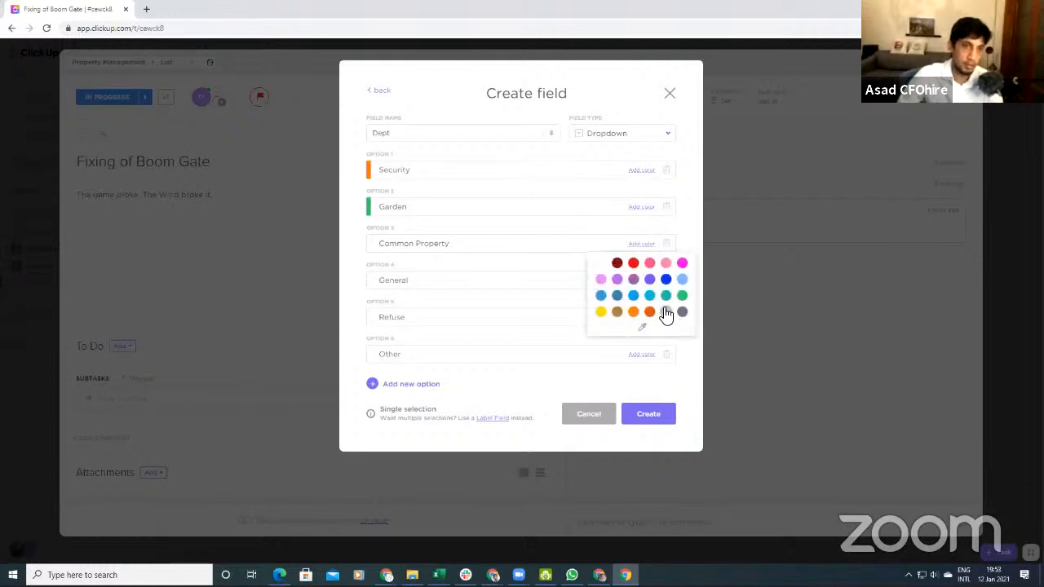
left_click(666, 311)
left_click(642, 282)
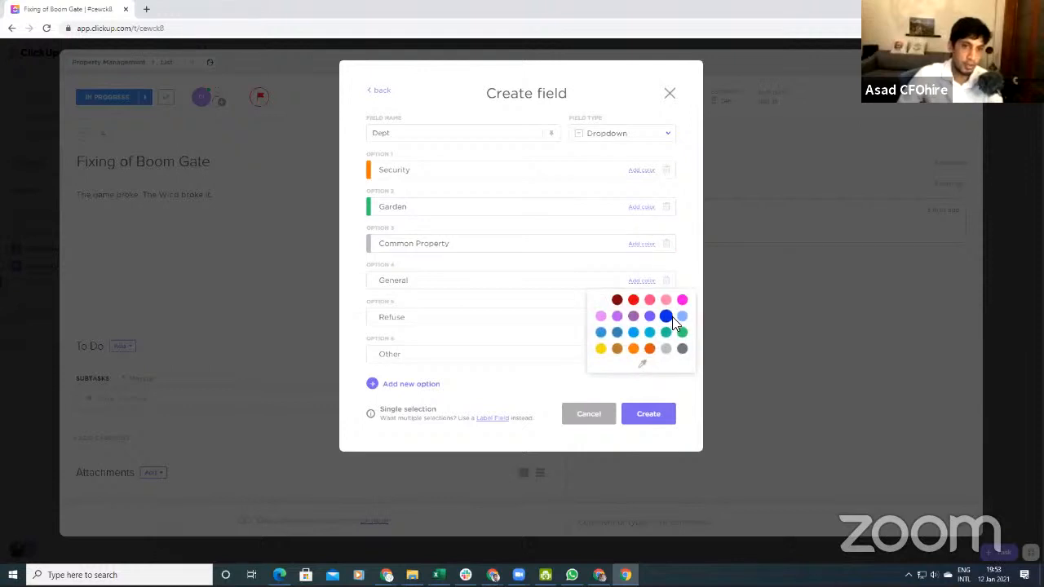
left_click(649, 316)
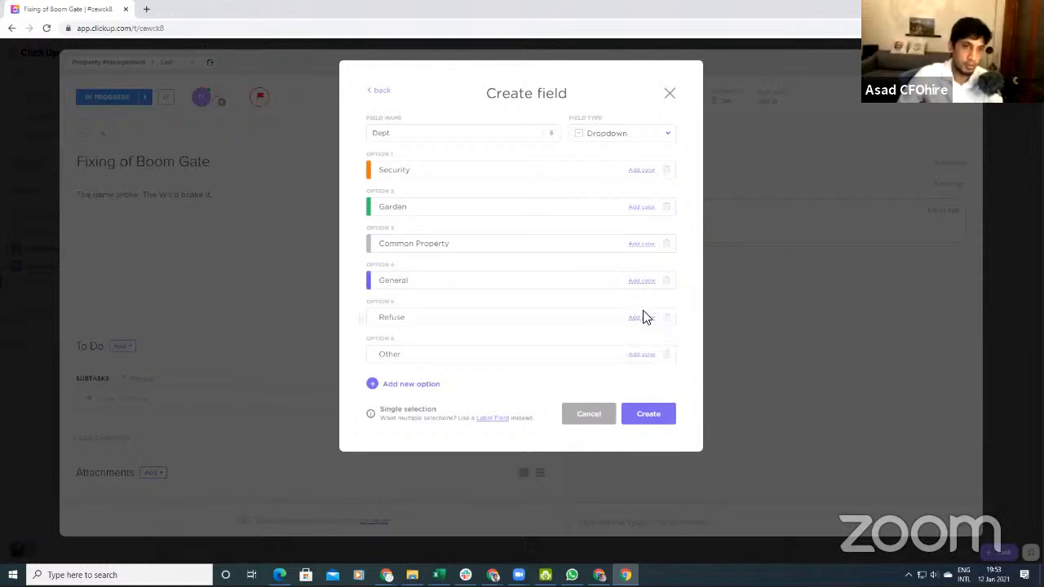
Step: Color the Refuse option dark red and Other yellow, and create the Dept field
left_click(642, 316)
left_click(617, 340)
left_click(642, 354)
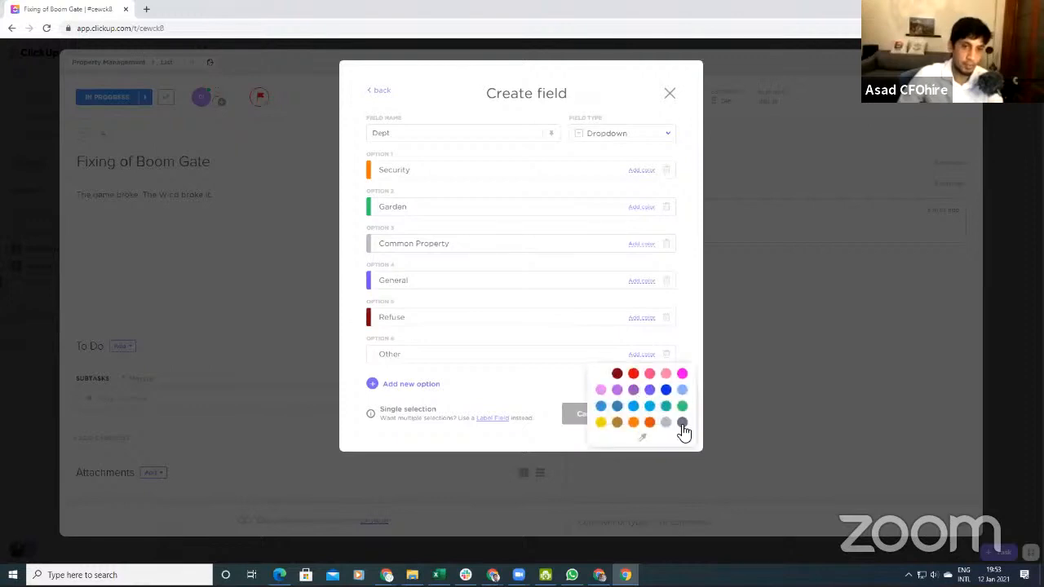
left_click(632, 423)
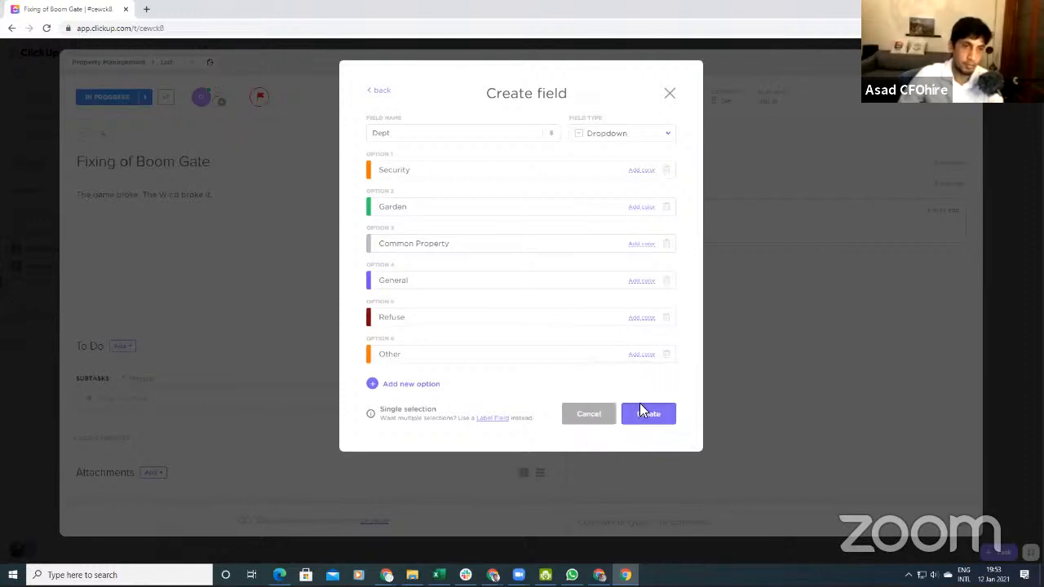
left_click(642, 354)
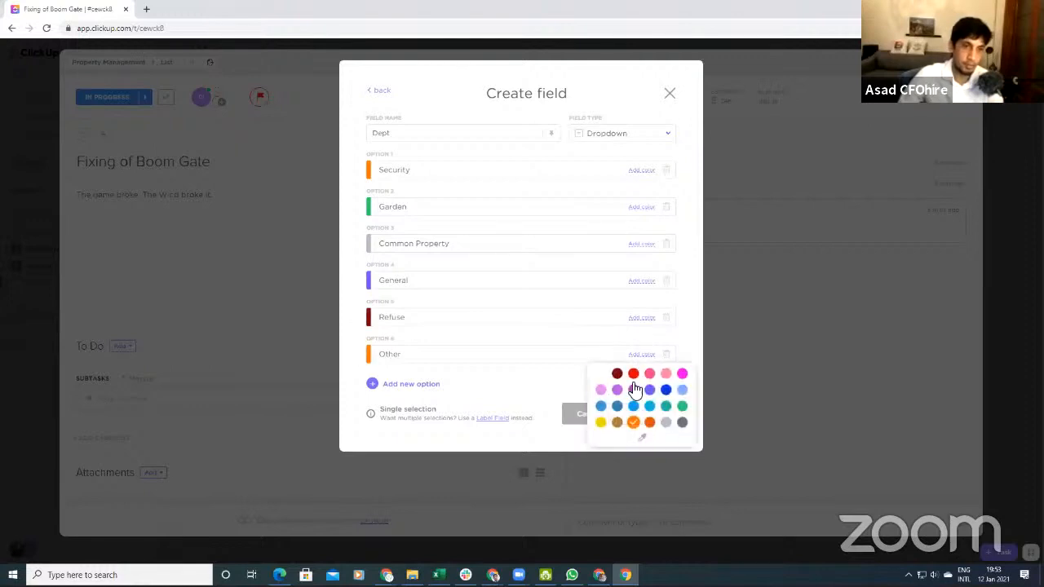
left_click(603, 422)
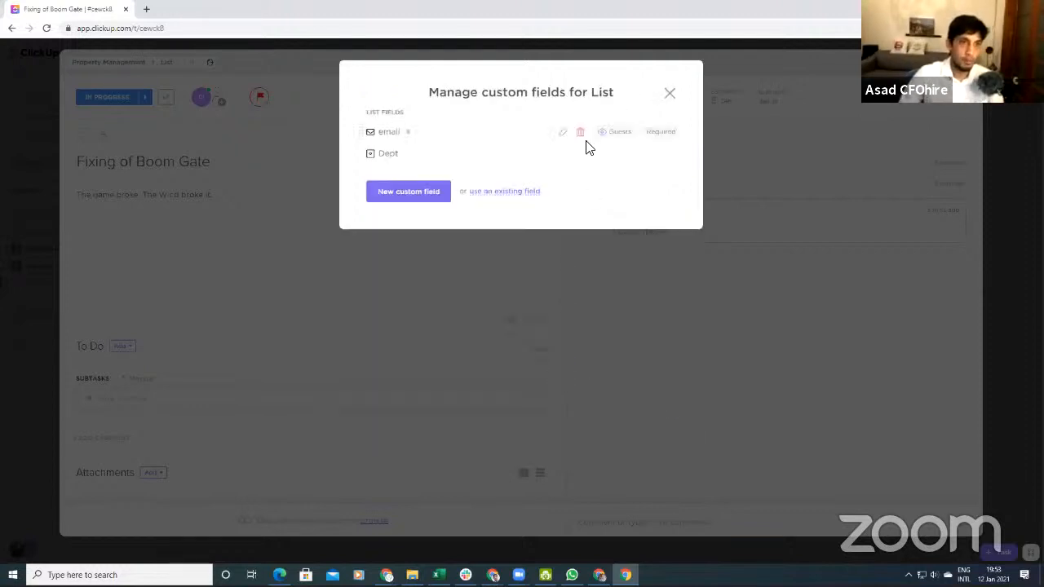
Step: Create a Checkbox custom field named "Waiting On Contractor" for the list
left_click(411, 199)
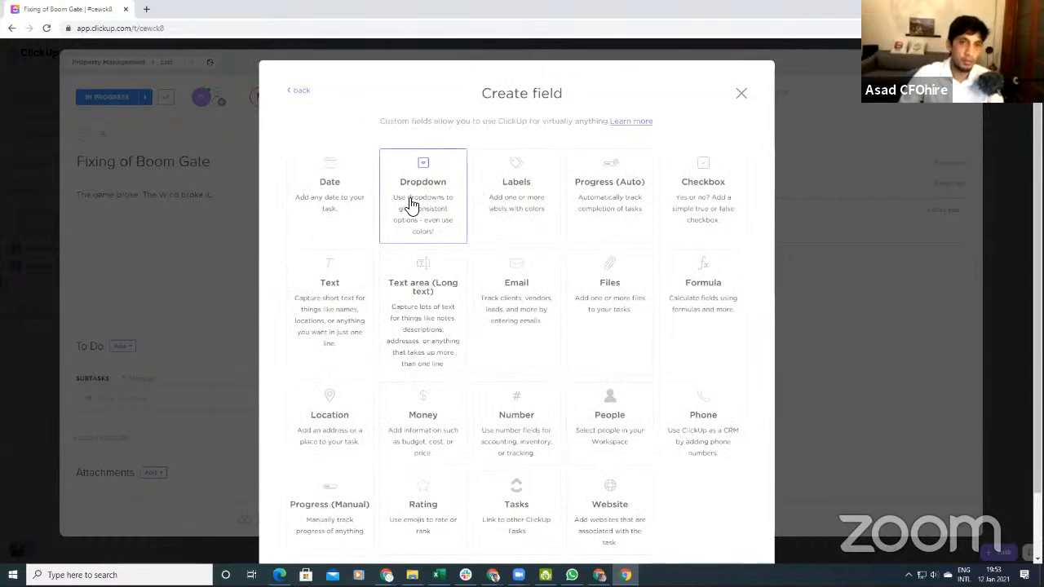
left_click(702, 219)
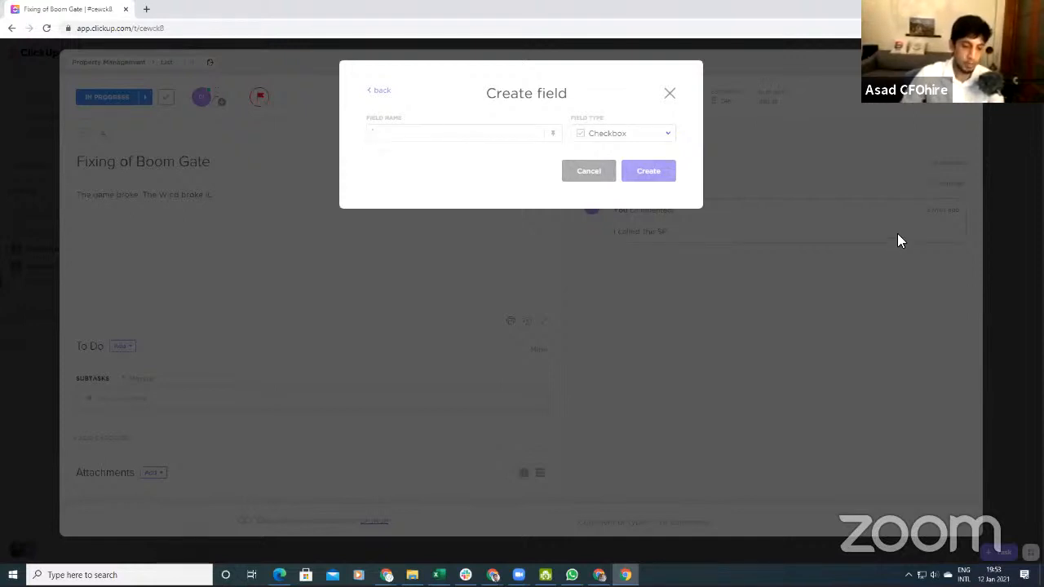
type("Waiting ")
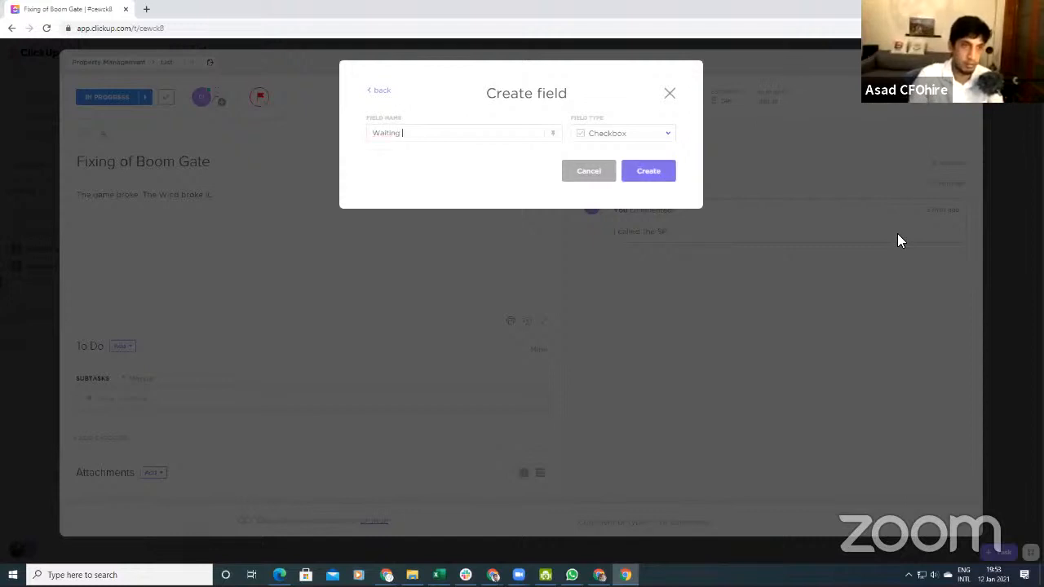
type("ON")
type("n C")
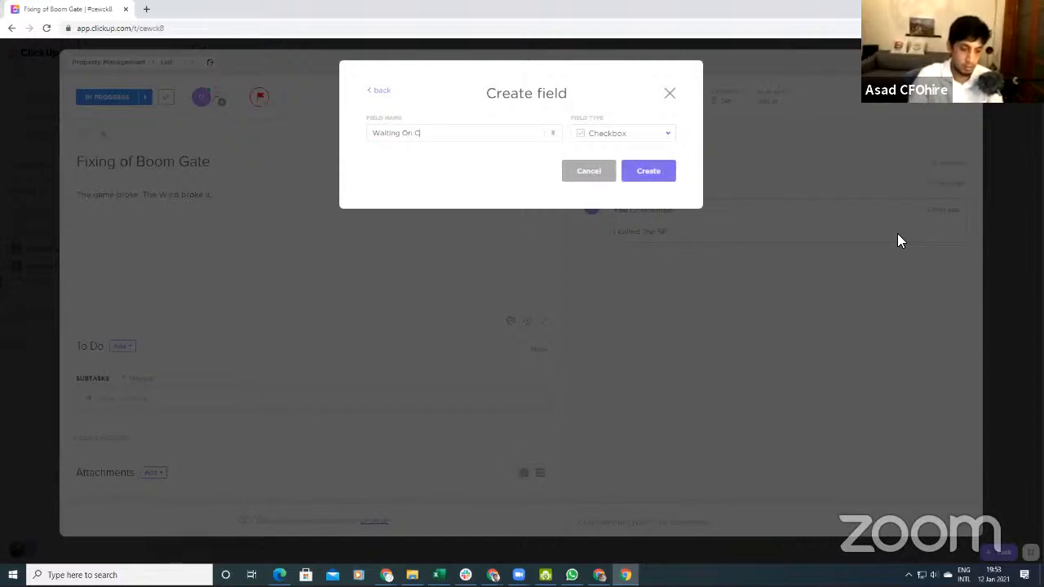
type("ontract")
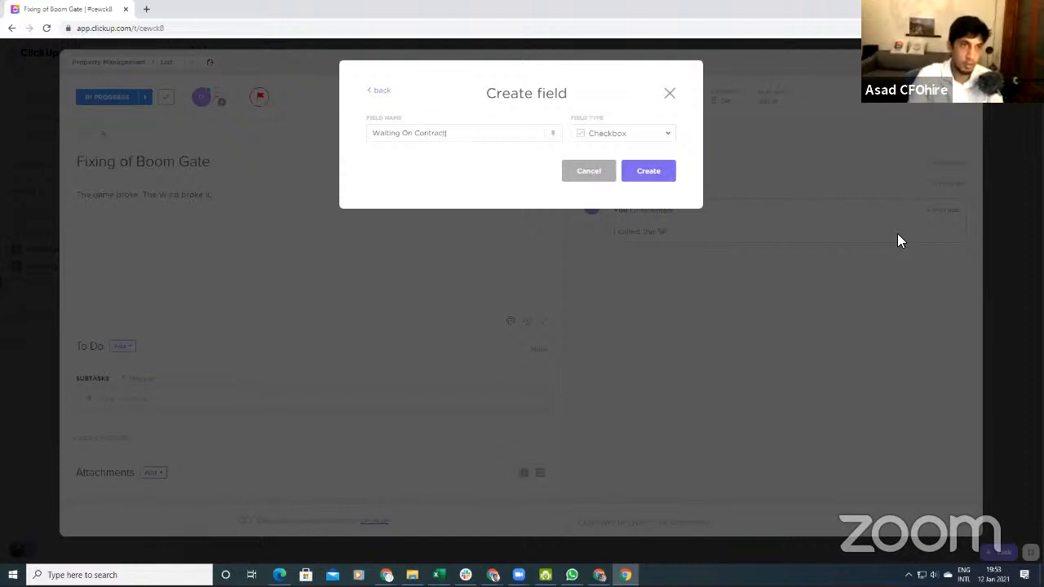
type("or")
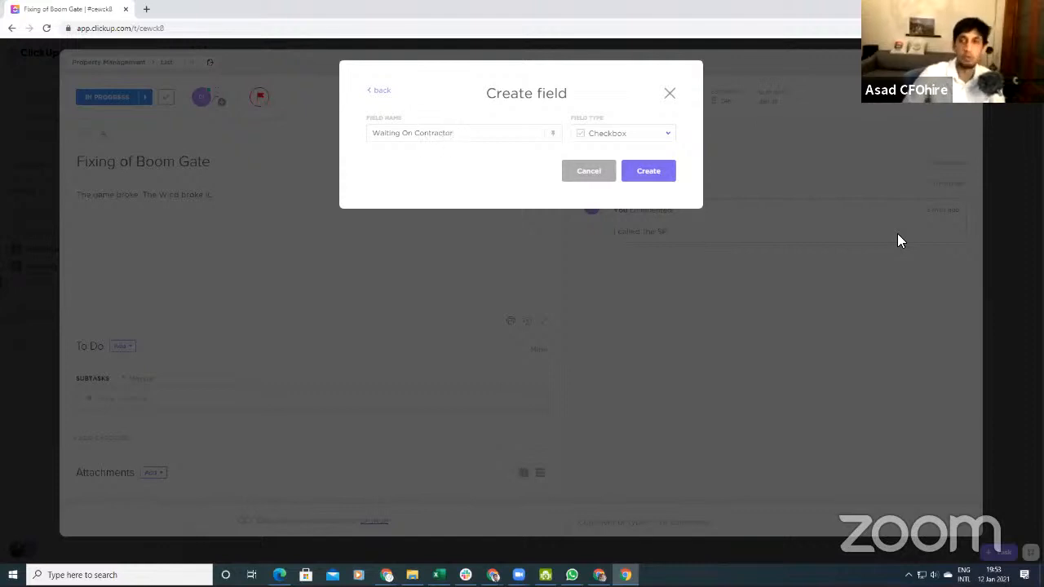
left_click(648, 171)
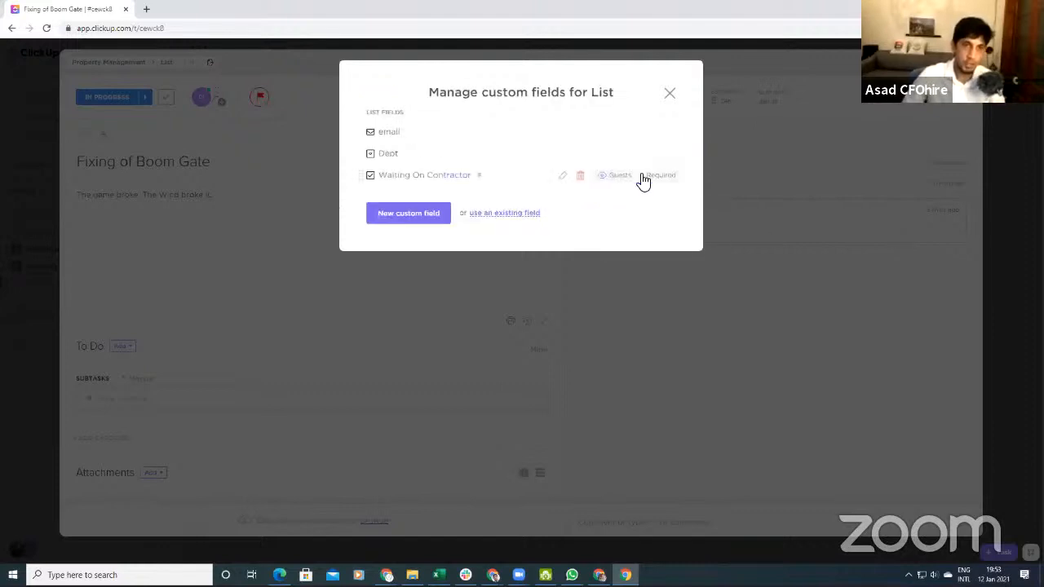
Step: Create a Date custom field named "Next Steps - Date" for the list
left_click(413, 216)
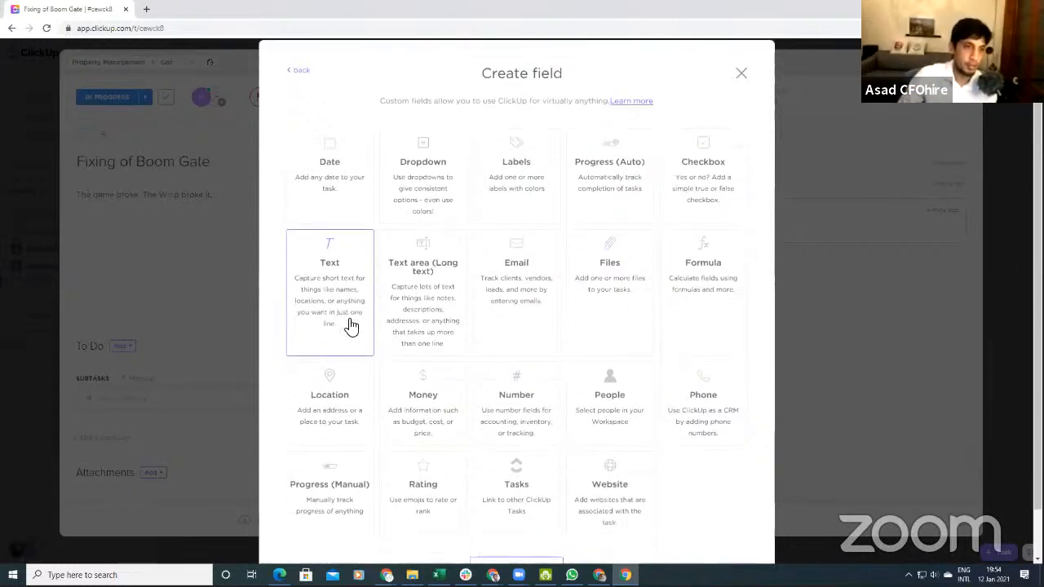
scroll(352, 267, "down", 2)
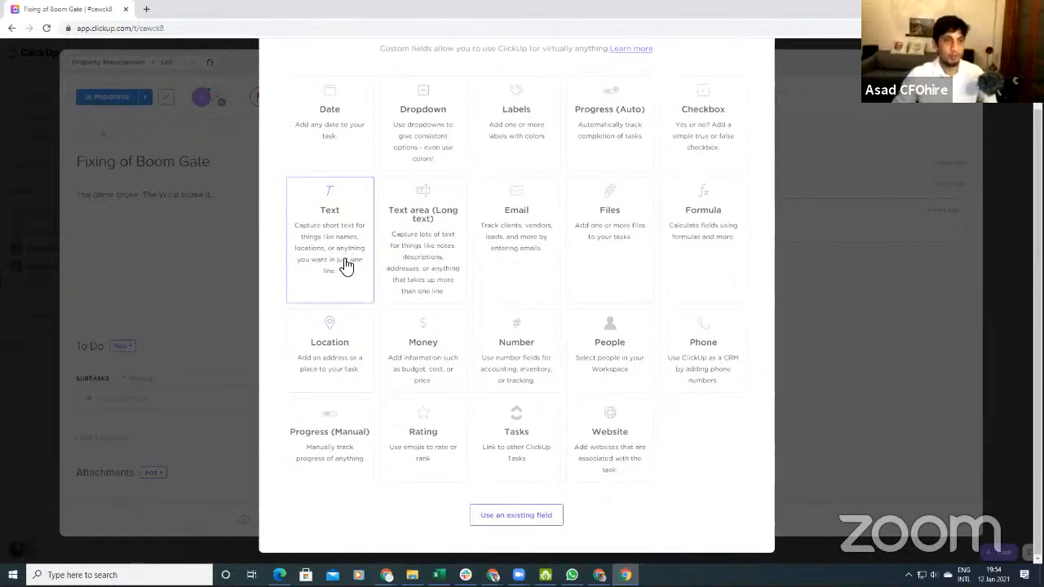
scroll(359, 259, "up", 2)
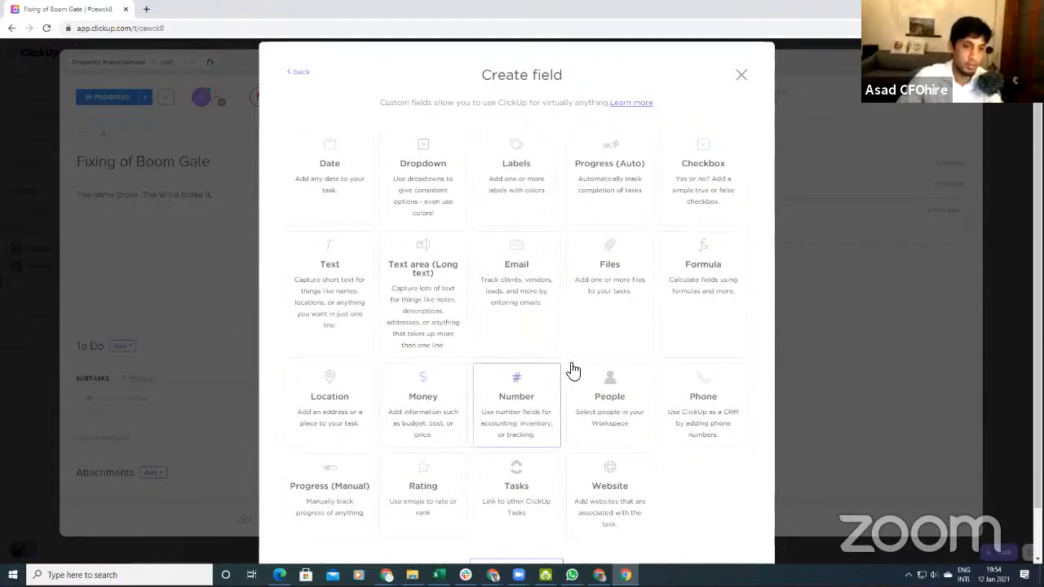
scroll(576, 363, "up", 1)
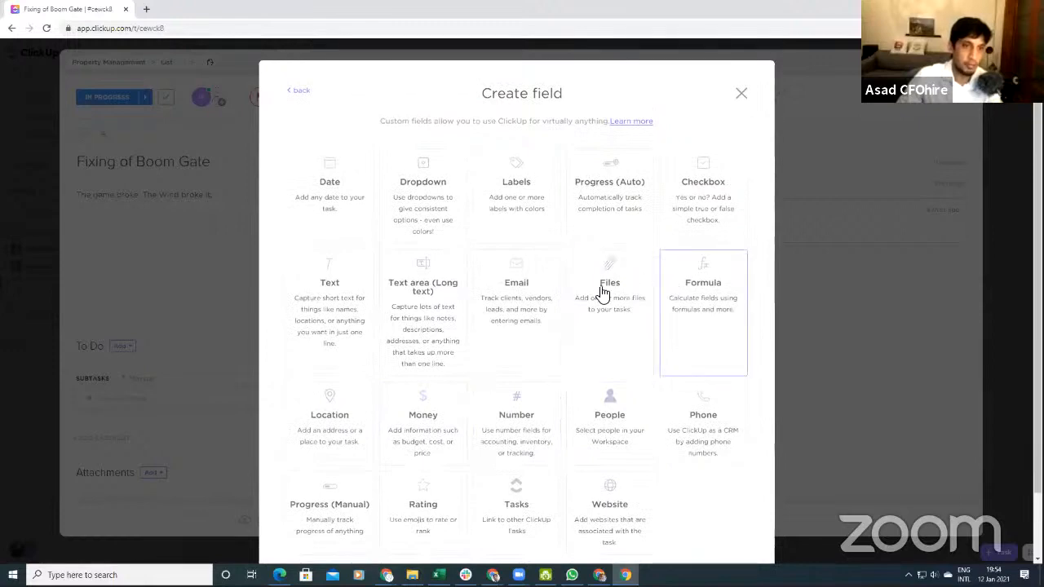
left_click(328, 204)
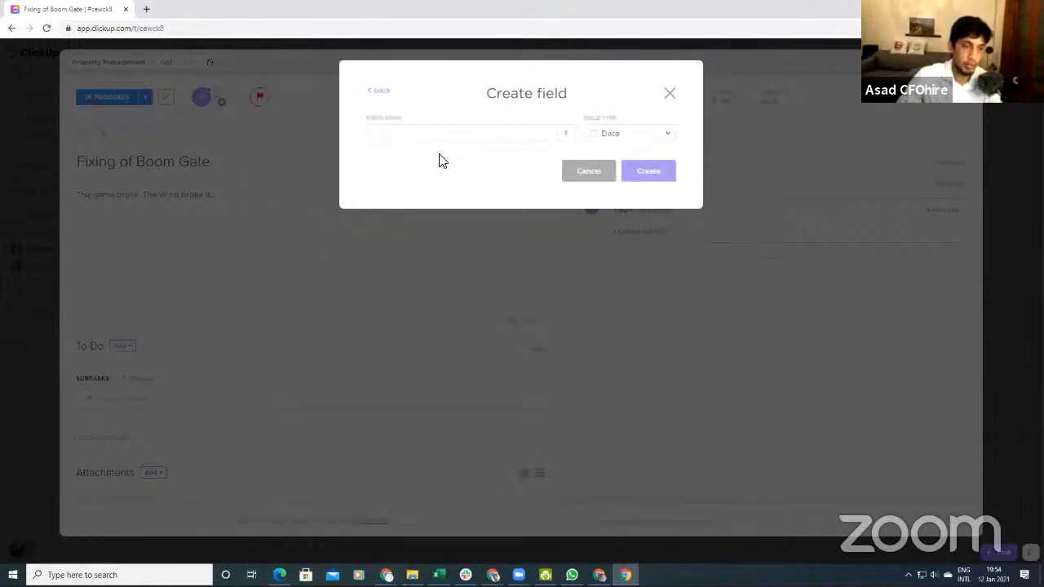
type("NEx")
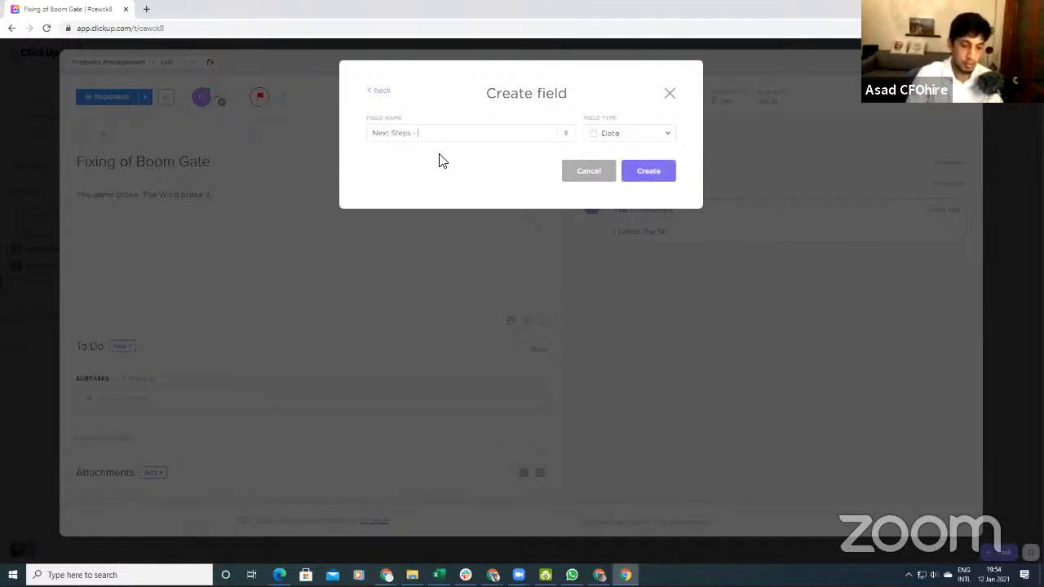
left_click(651, 170)
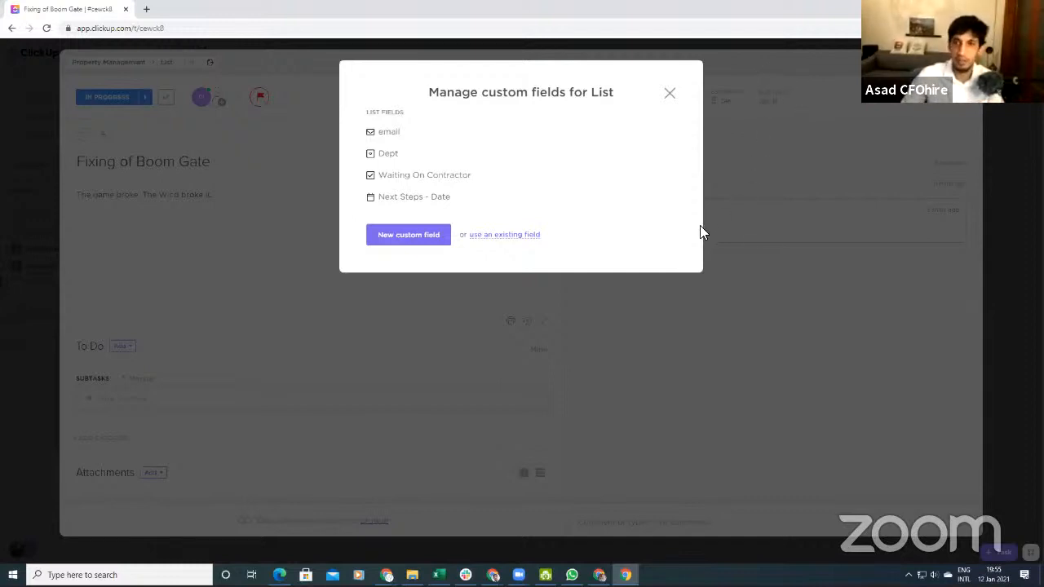
Step: Create a Text custom field named "Next Steps" for the list
left_click(408, 237)
left_click(338, 304)
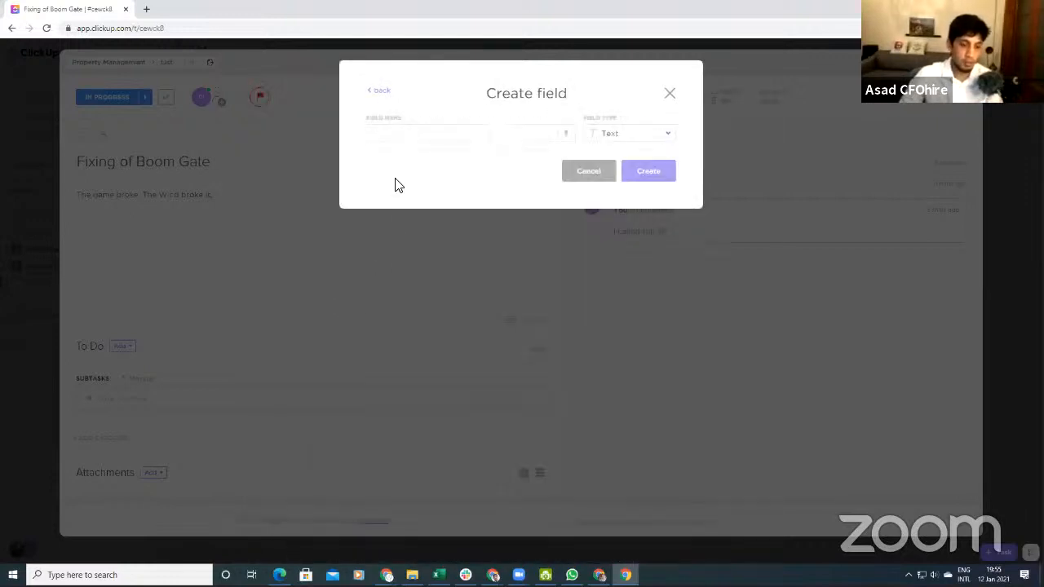
type("NEx")
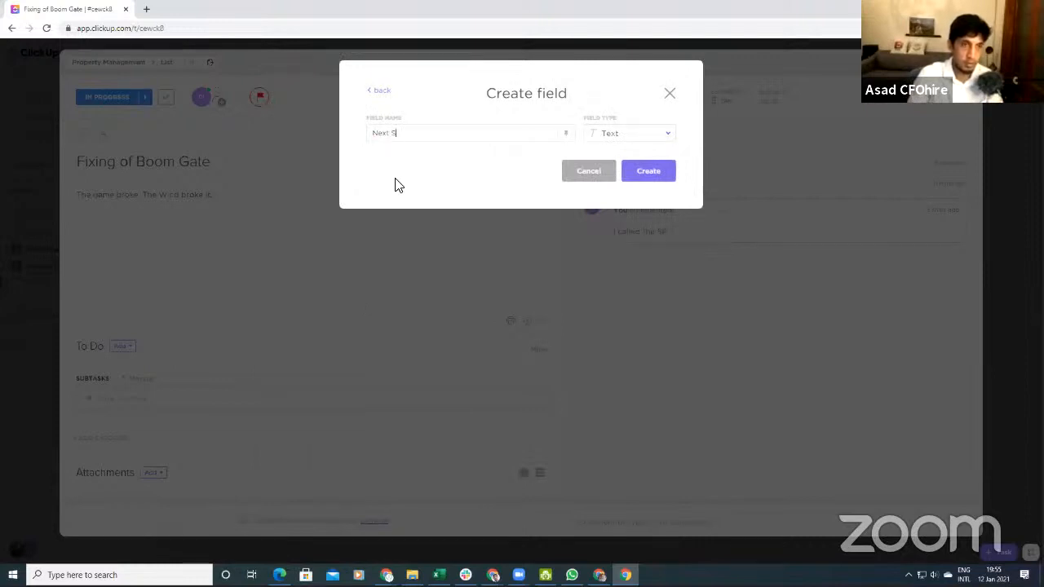
left_click(649, 172)
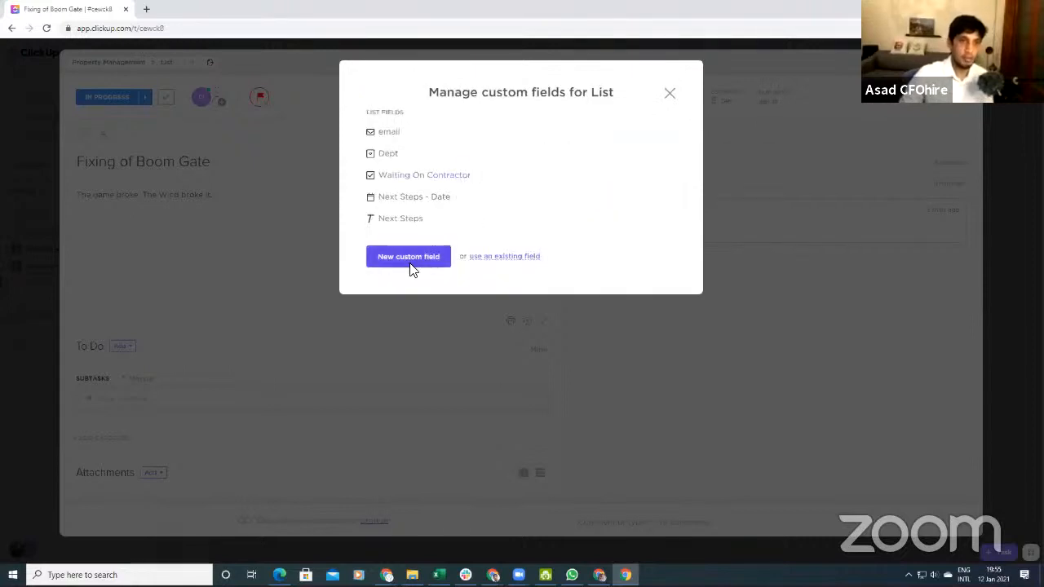
Step: Close the custom fields manager, reveal the Boom Gate task's empty fields and examine the Dept field's options
left_click(669, 93)
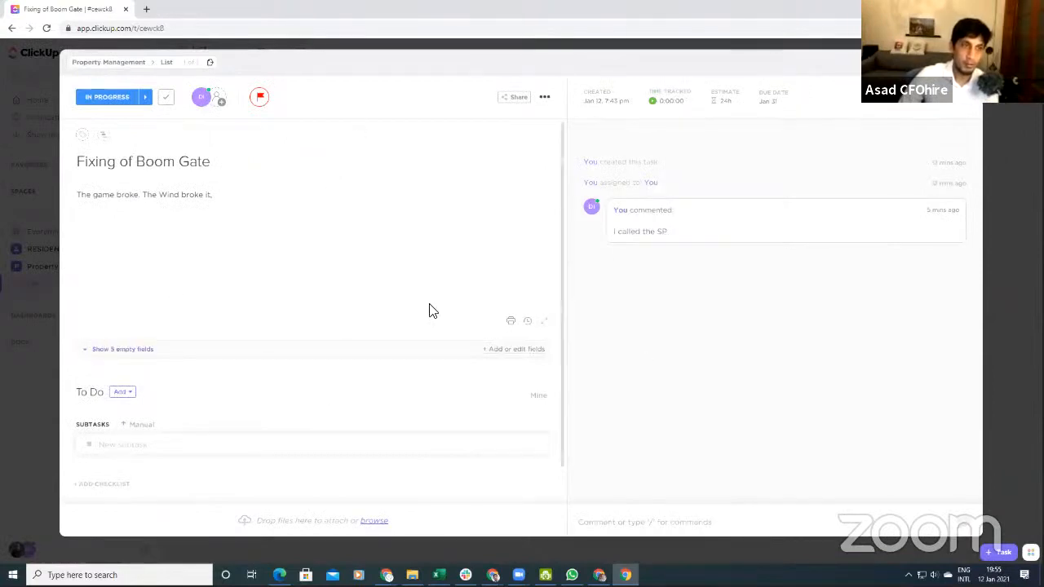
left_click(84, 349)
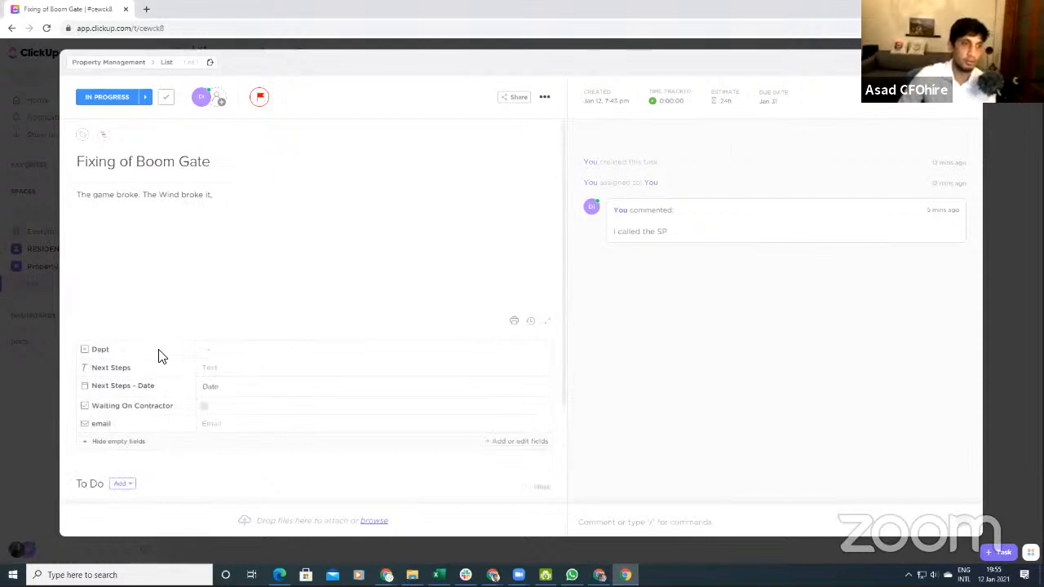
left_click(228, 351)
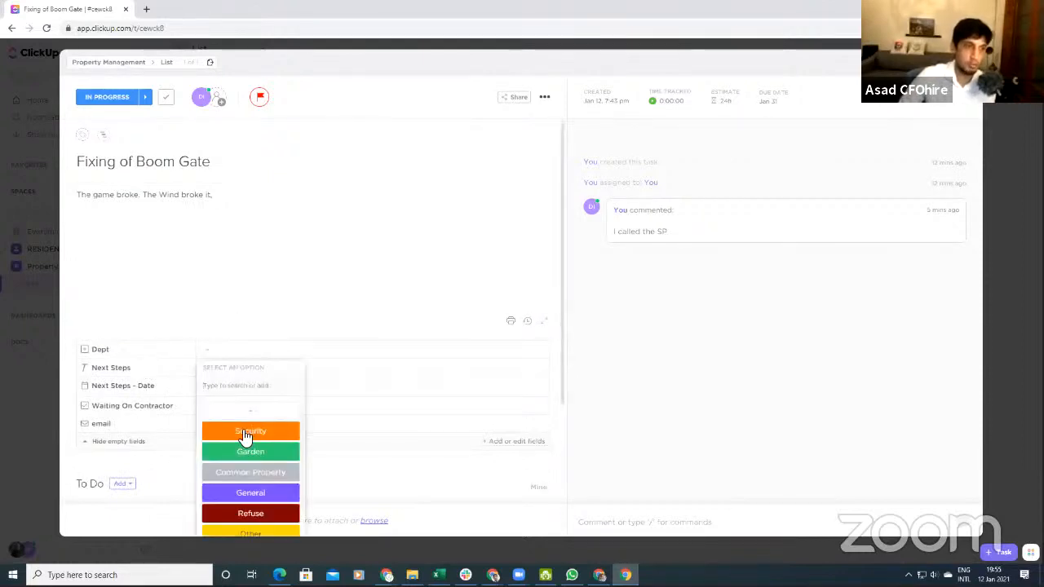
scroll(244, 436, "down", 1)
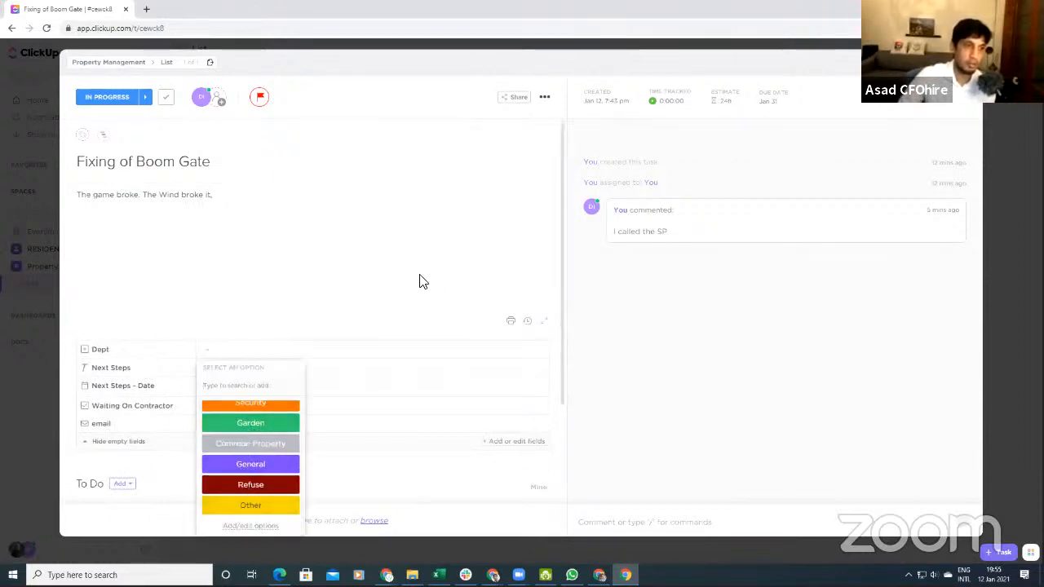
left_click(423, 281)
Step: Start the Boom Gate task's Next Steps entry with the text "I must"
left_click(223, 368)
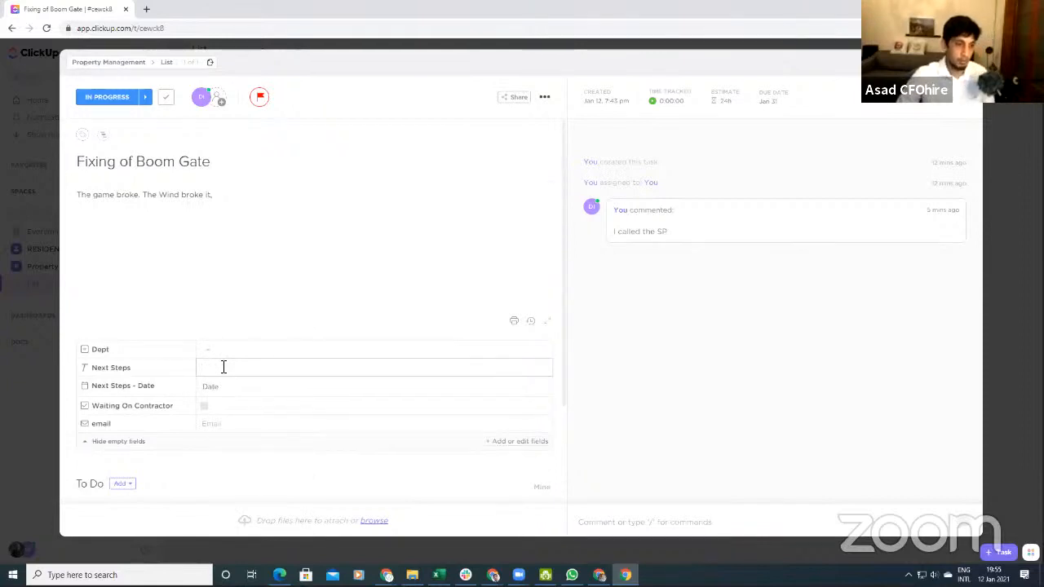
type("I mus")
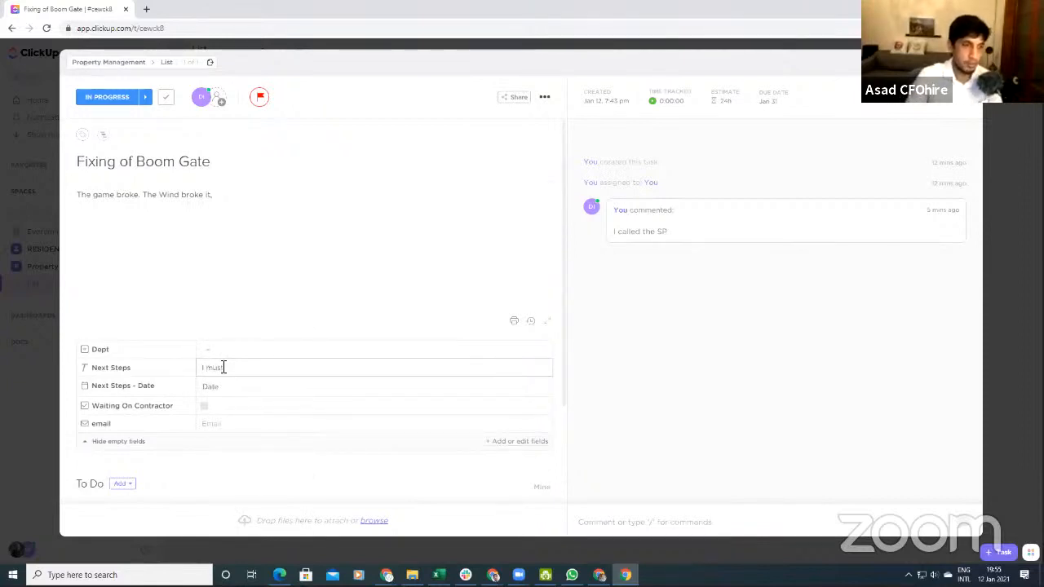
Step: Complete the Next Steps text as "I must call the SP to Deliver the Part" and set Next Steps - Date to Thursday, 14 January
type("t call")
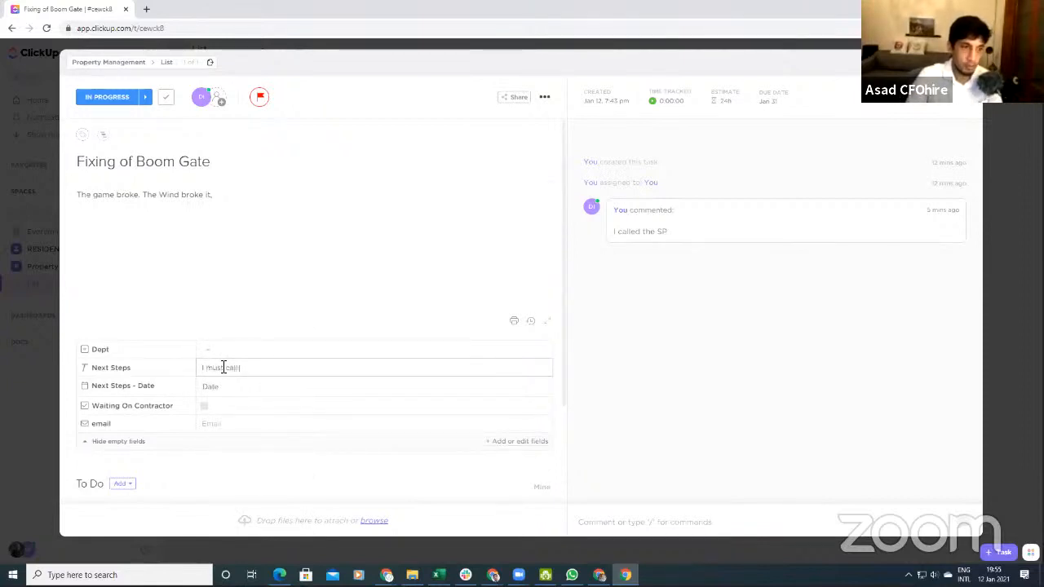
type(" ite SP to Delive")
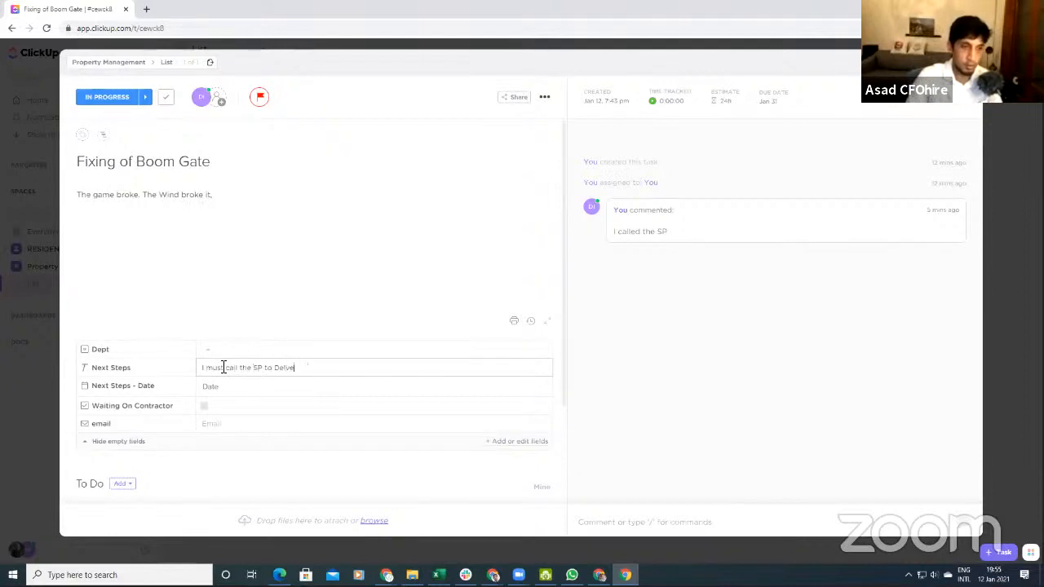
type("r t")
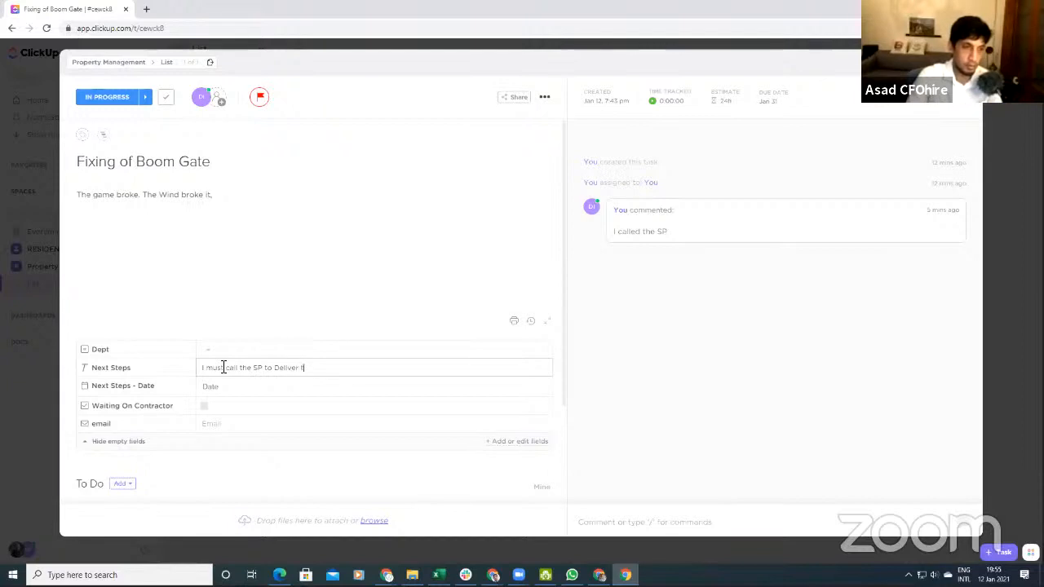
type("he Pal")
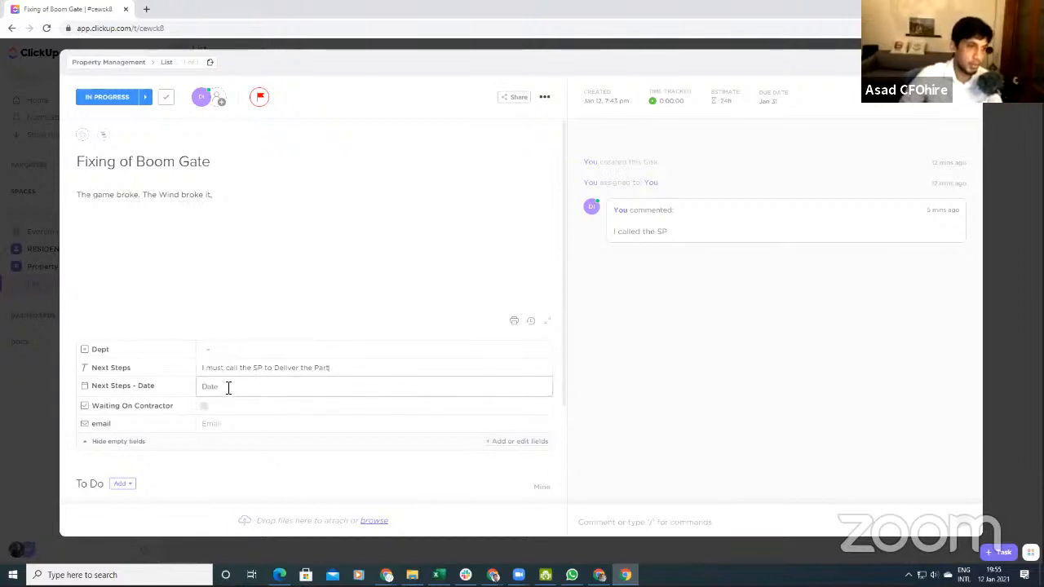
left_click(228, 388)
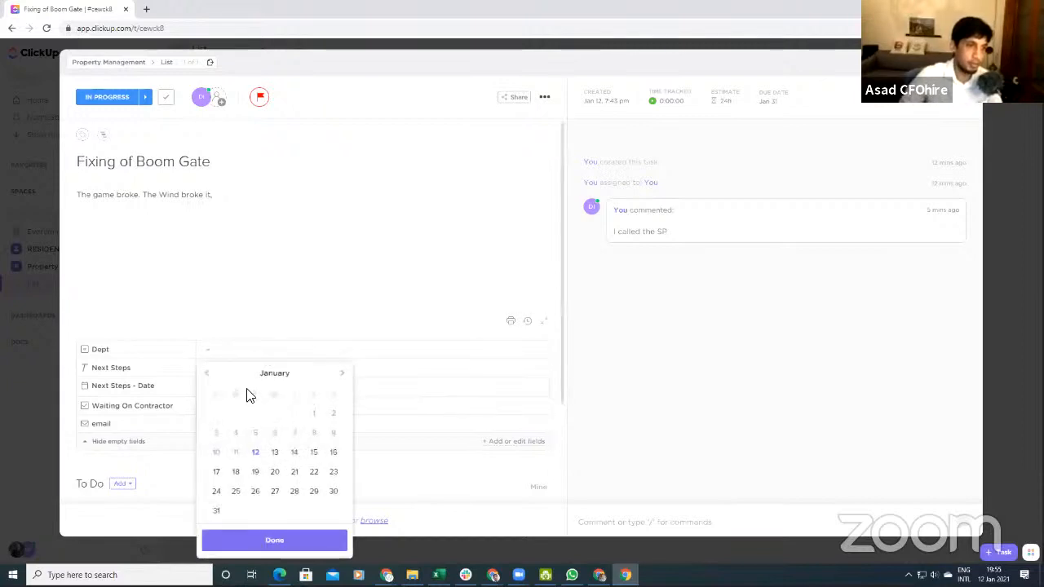
left_click(292, 457)
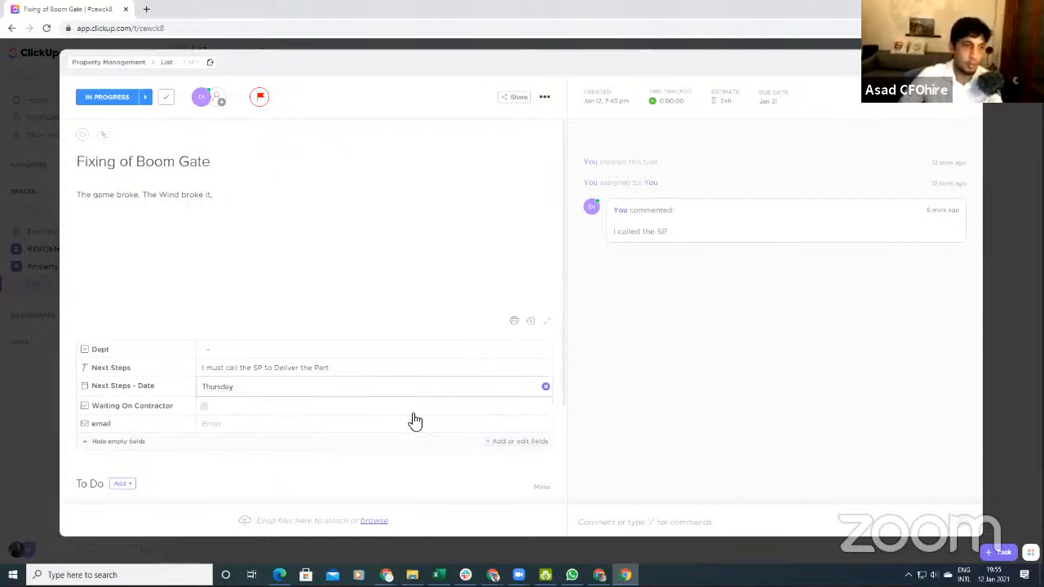
Step: Tick the Waiting On Contractor checkbox of the boom gate task and clear it again
left_click(204, 406)
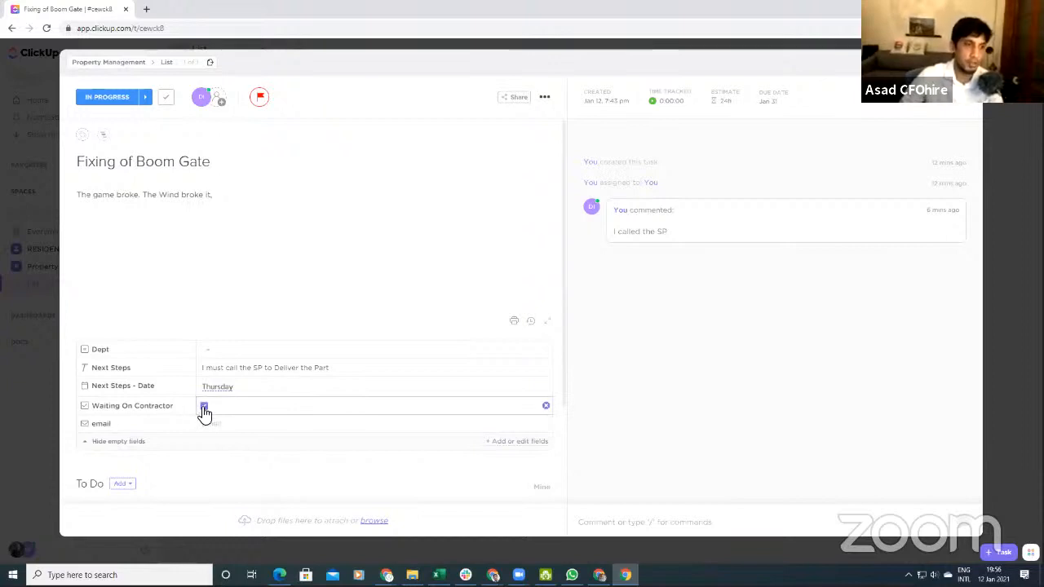
left_click(204, 407)
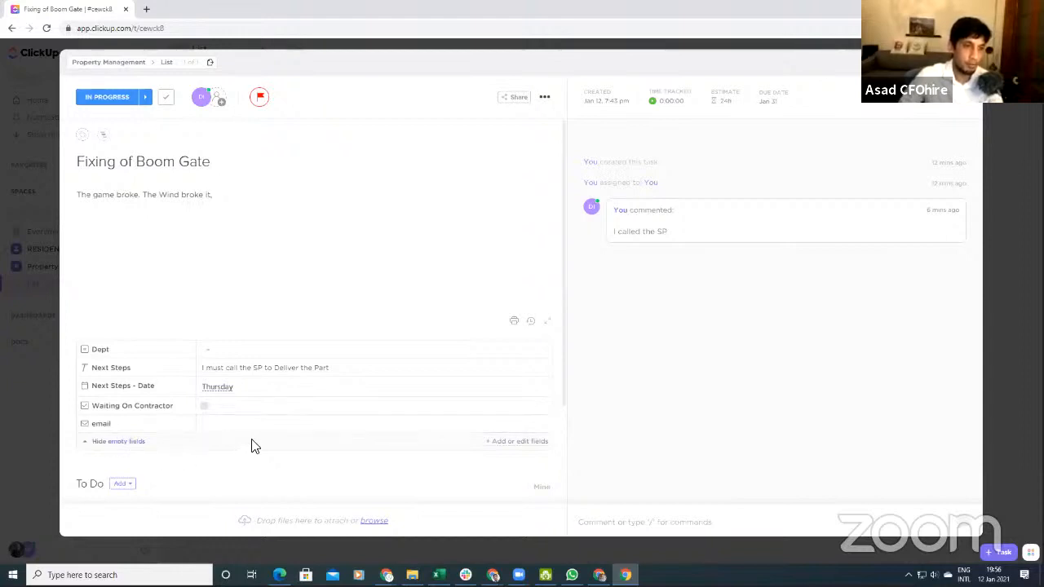
Step: Create a new custom field of type Phone named "Phone" for the list
left_click(522, 445)
left_click(410, 259)
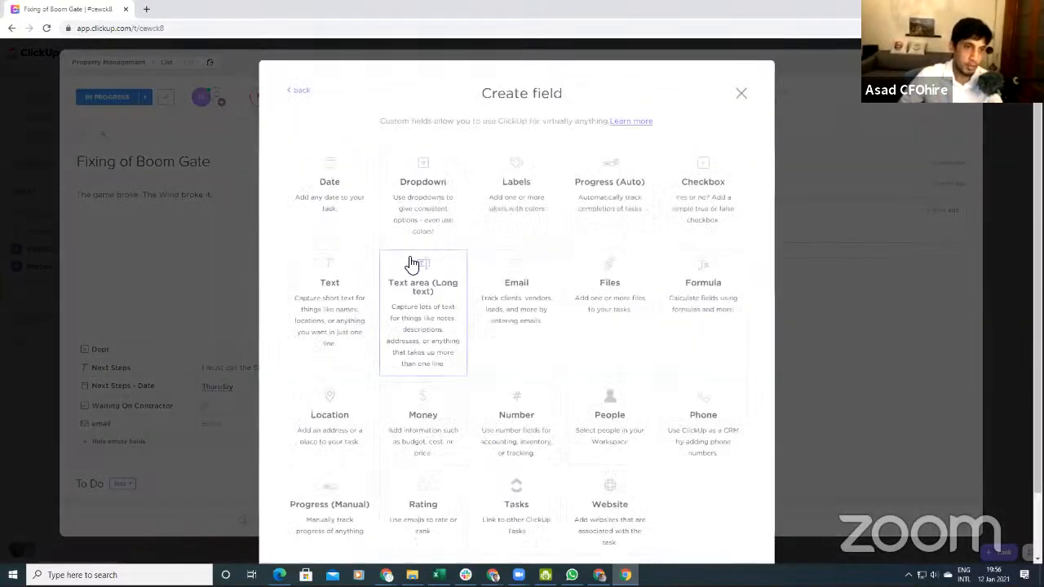
left_click(698, 416)
type("Phone")
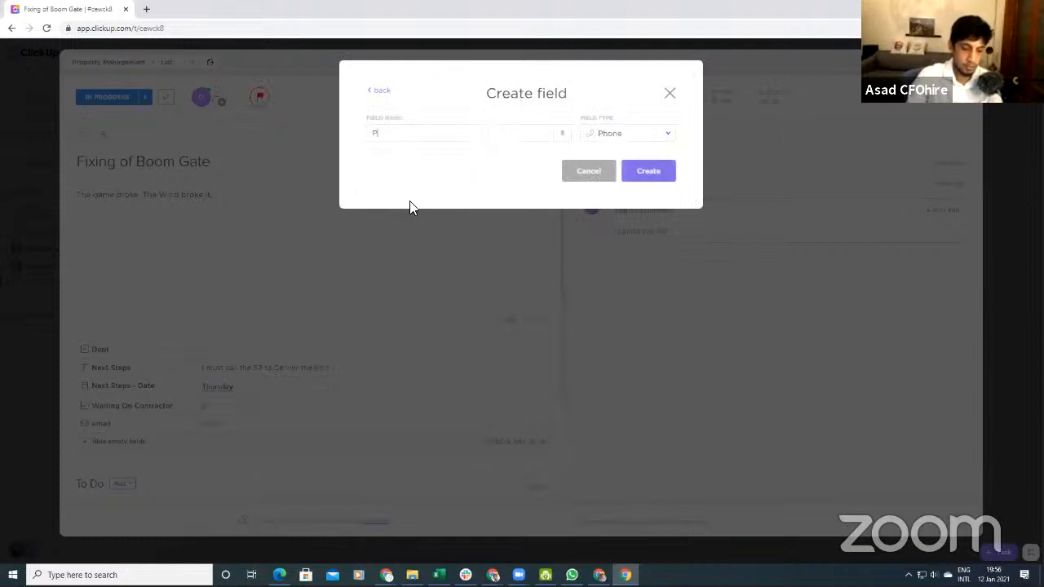
left_click(639, 178)
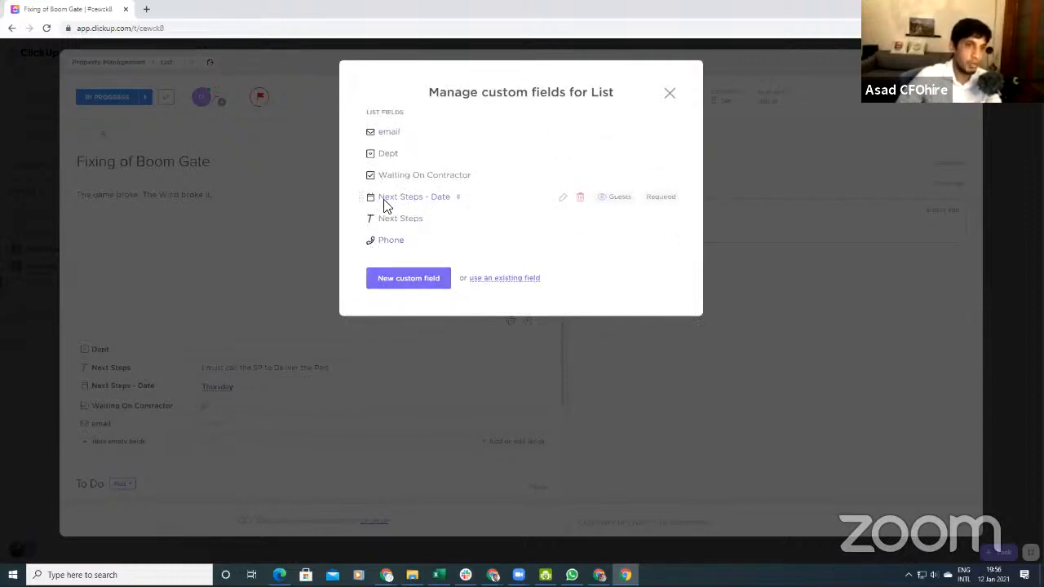
Step: Pin the Next Steps - Date and Next Steps custom fields and place Next Steps above Next Steps - Date
left_click(460, 198)
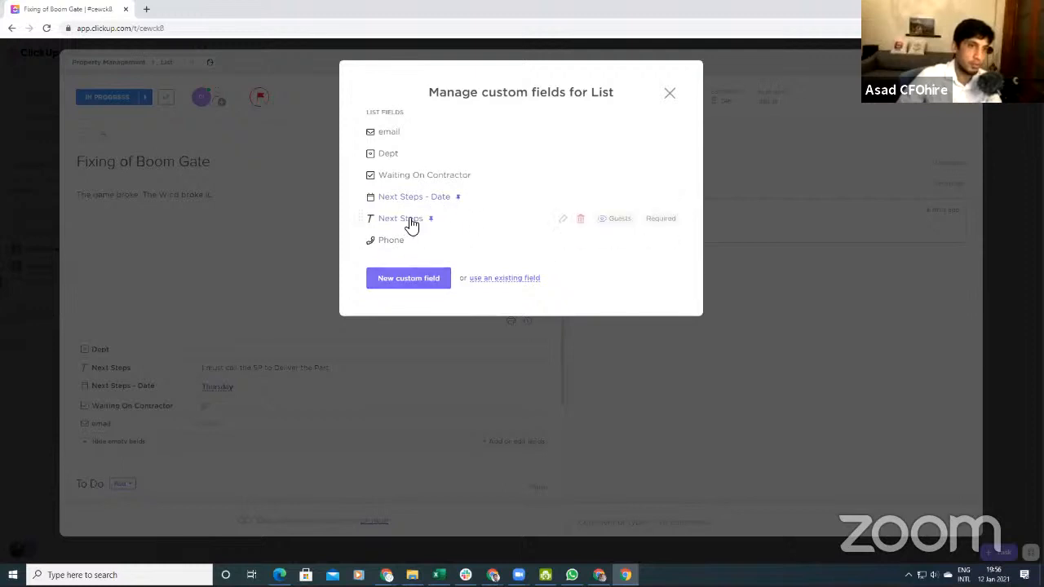
left_click_drag(365, 195, 366, 217)
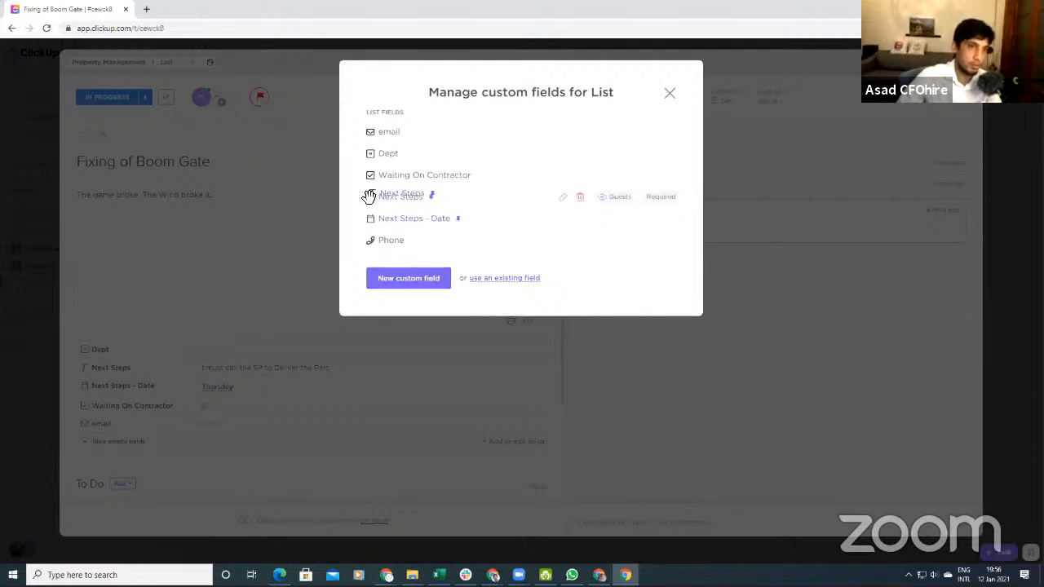
Step: Look through the available custom field types without creating another field
left_click(414, 279)
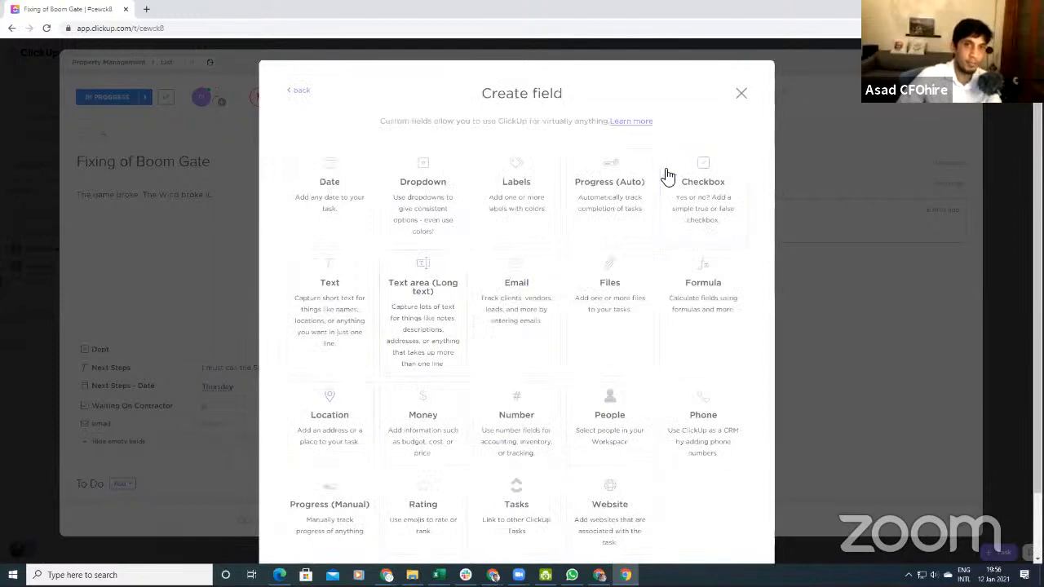
scroll(723, 91, "down", 2)
scroll(739, 114, "up", 2)
left_click(739, 88)
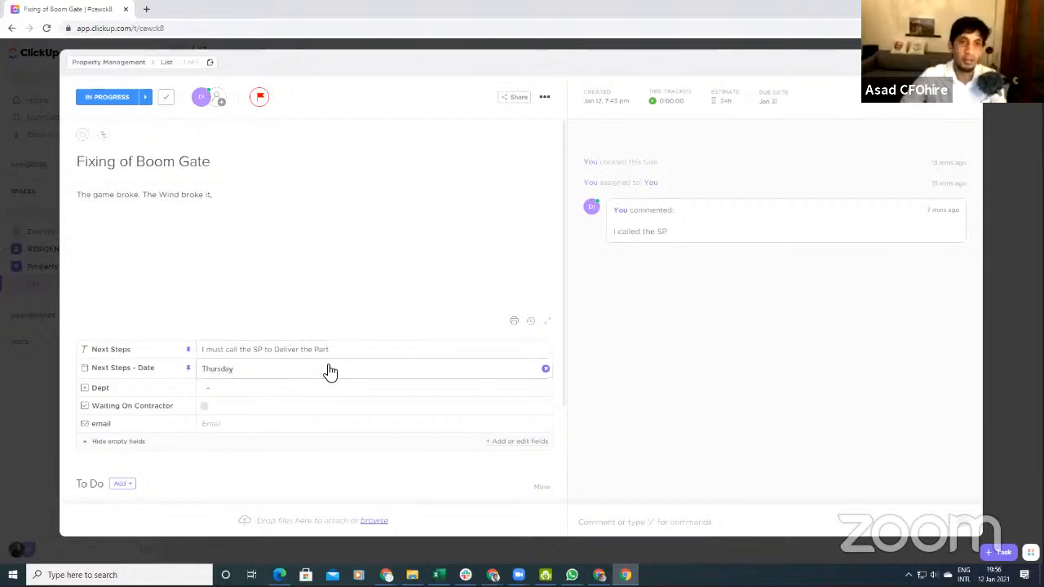
Step: Return to the Property Management task list and show Next Steps - Date and Next Steps as columns
scroll(310, 324, "down", 2)
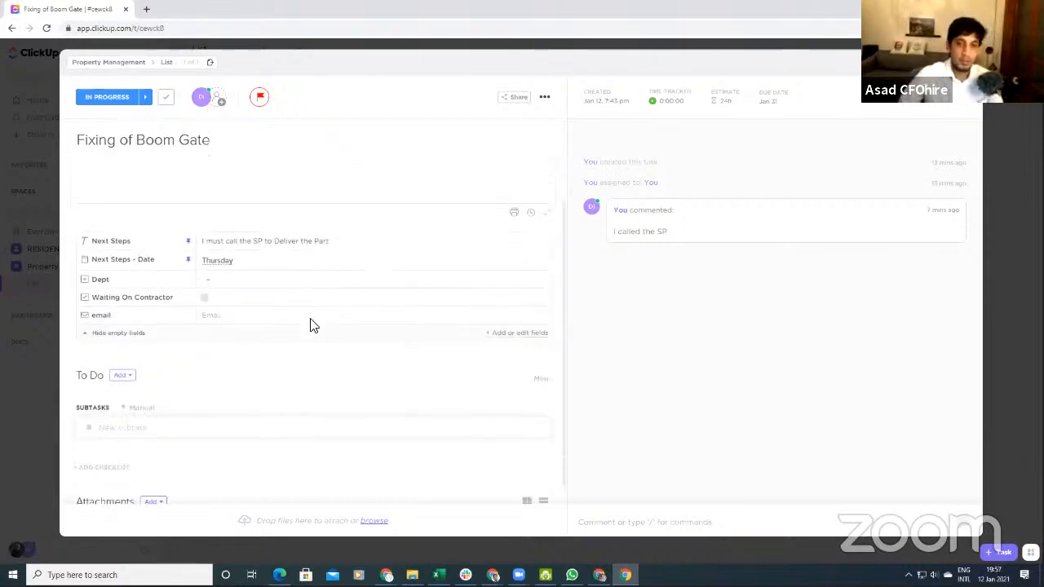
left_click(967, 62)
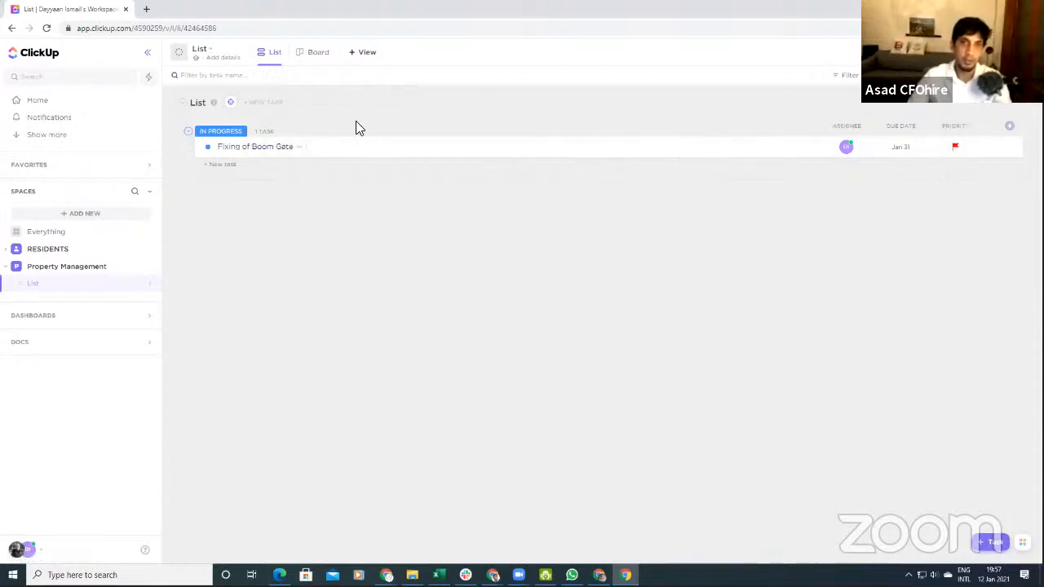
left_click(1009, 129)
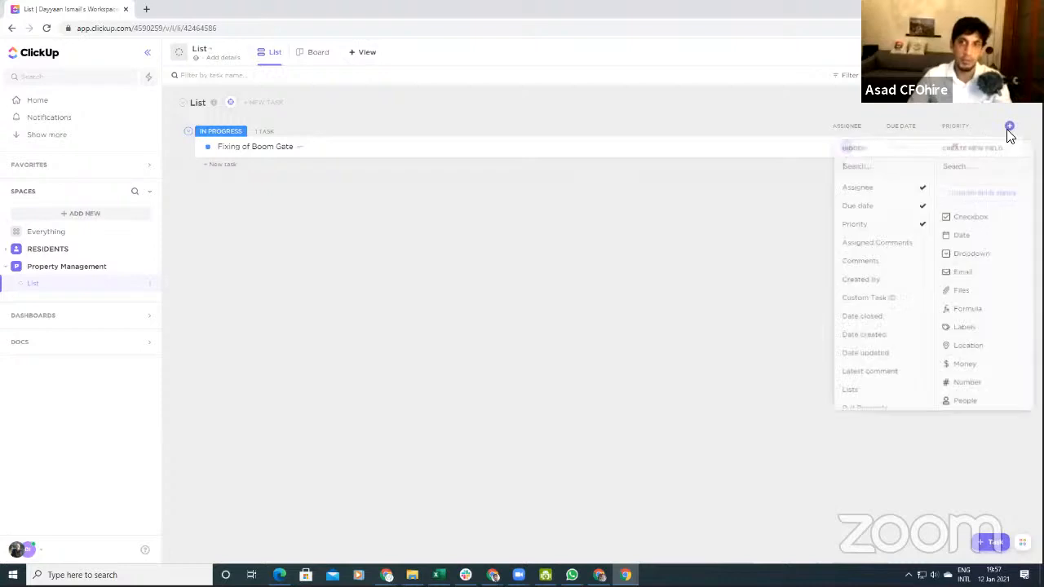
scroll(897, 253, "down", 5)
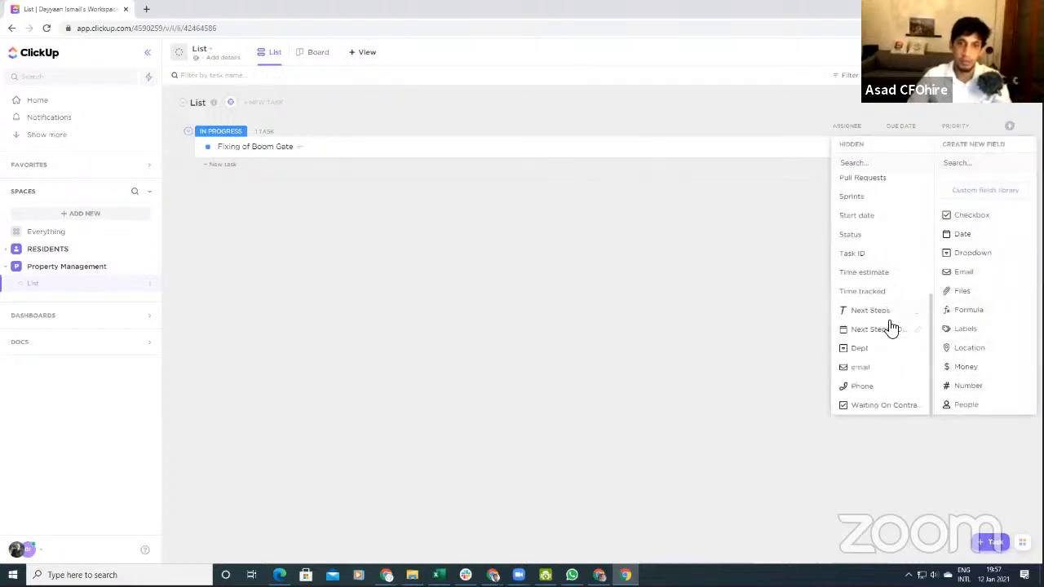
left_click(877, 332)
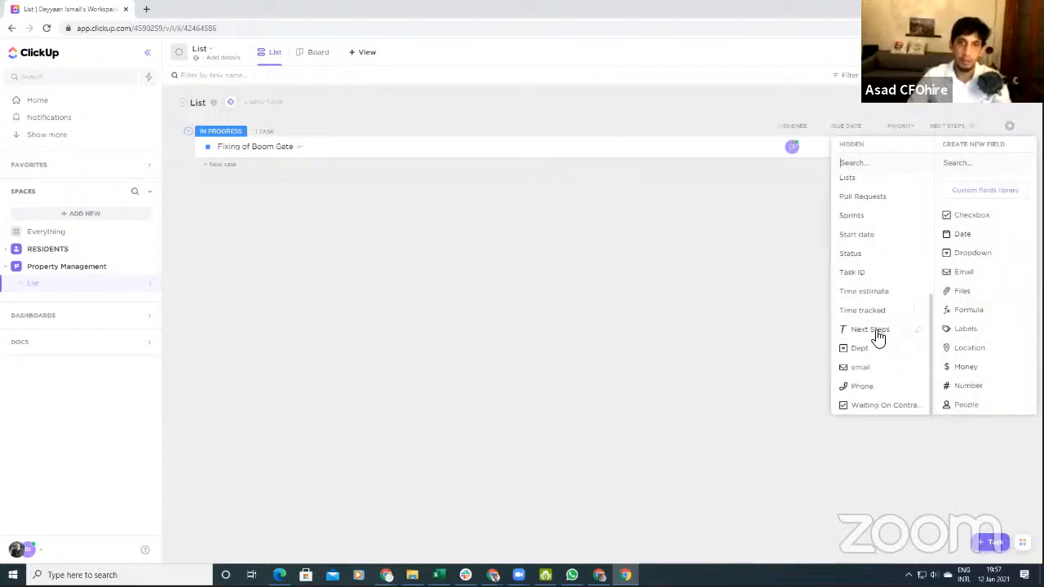
left_click(1010, 129)
scroll(876, 345, "down", 10)
left_click(877, 330)
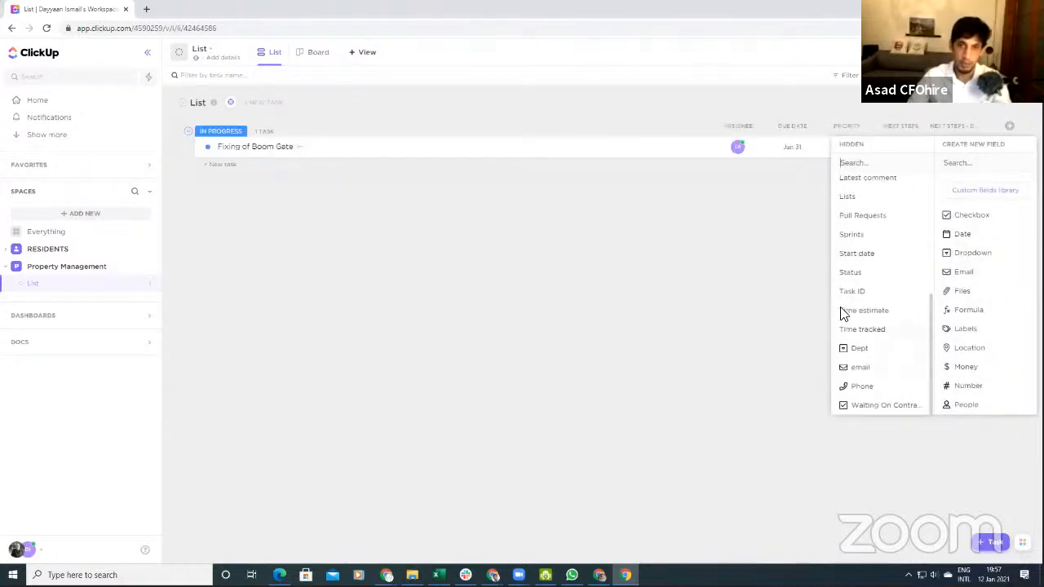
Step: Show the Waiting On Contractor, Phone and email columns in the task list and widen the Next Steps column
left_click(869, 405)
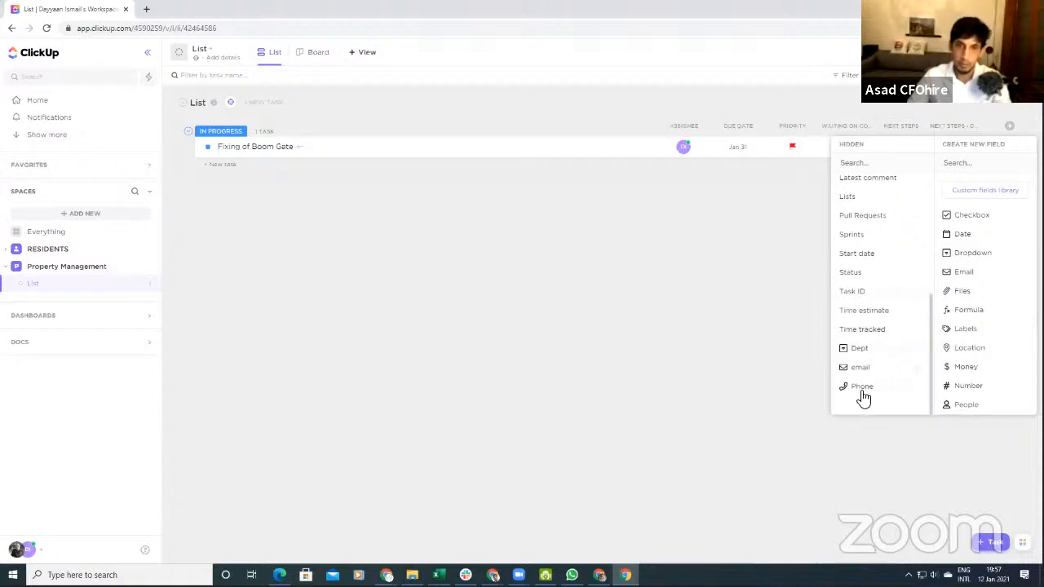
left_click(863, 388)
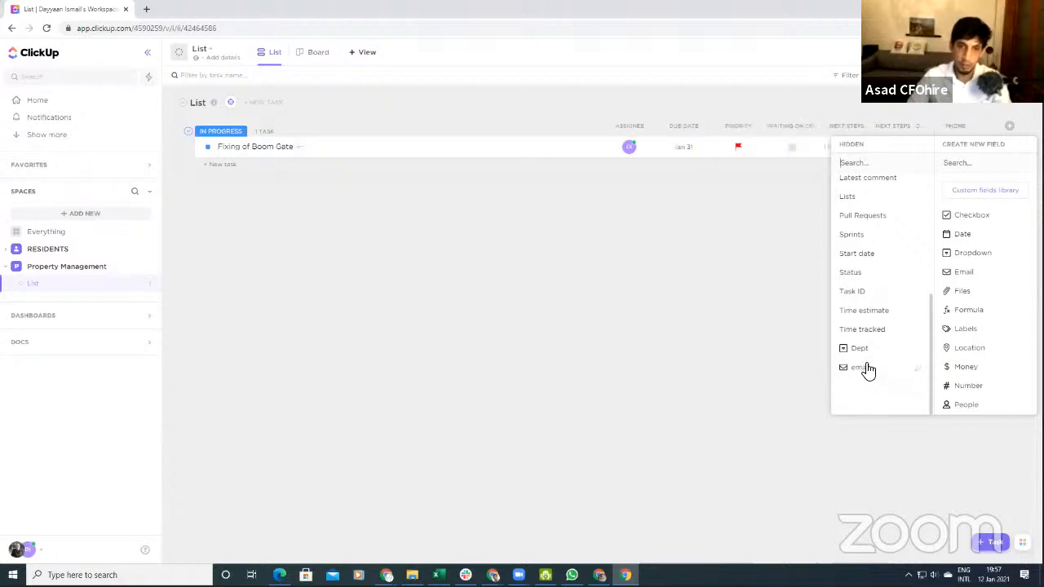
left_click(868, 369)
left_click(661, 360)
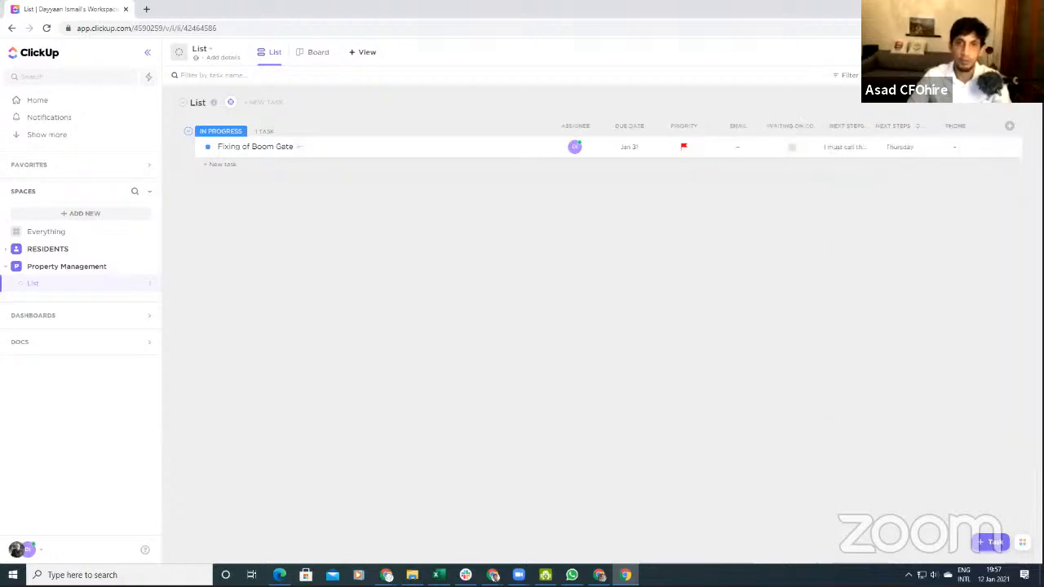
left_click_drag(874, 128, 943, 129)
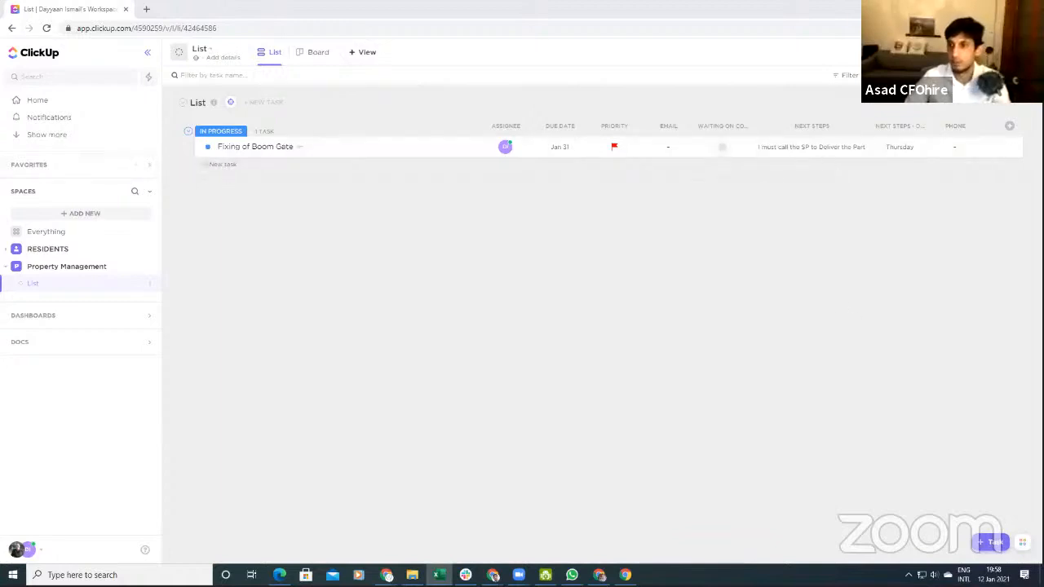
Step: Add a new In Progress task named "Camera's - need to Upgrade" to the list
left_click(217, 165)
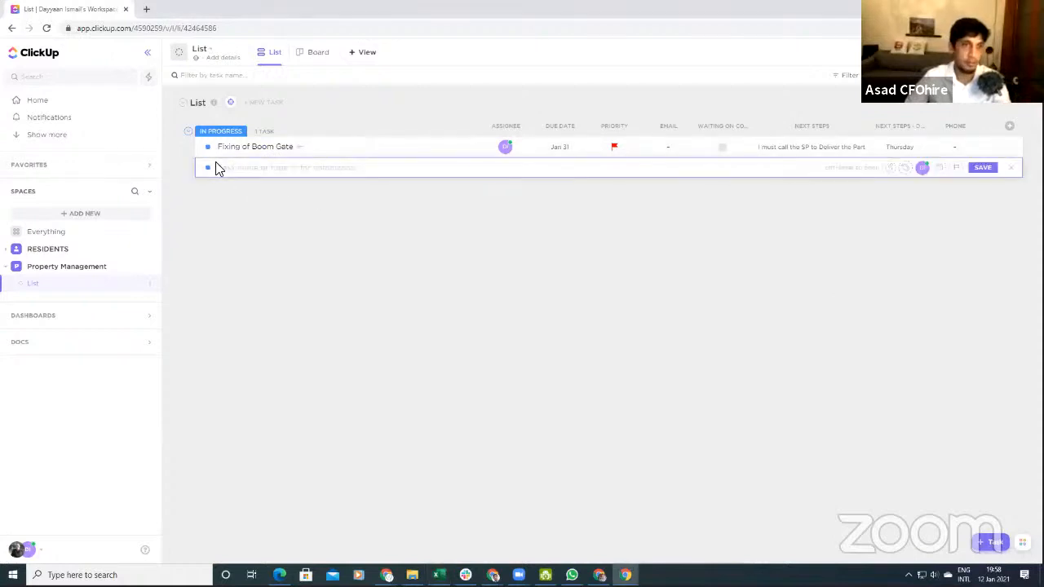
type("c")
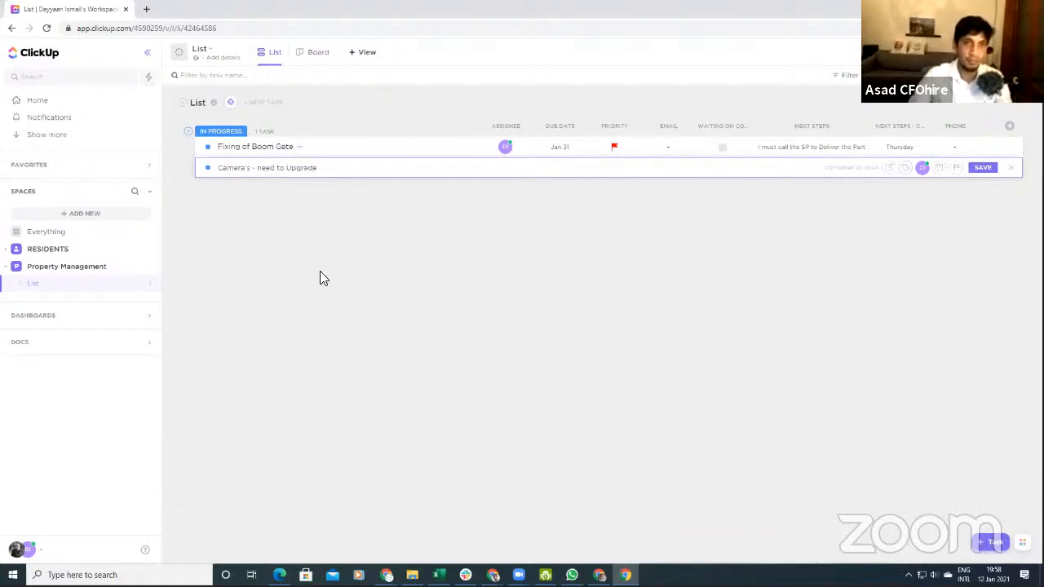
left_click(988, 168)
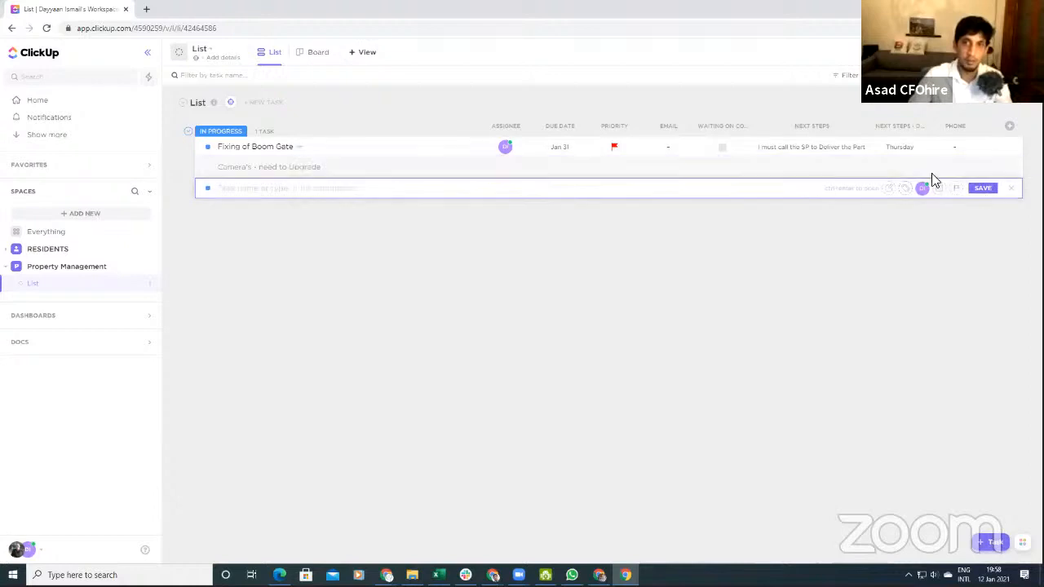
Step: Open the camera upgrade task and set its due date to 26 January 2021
left_click(282, 175)
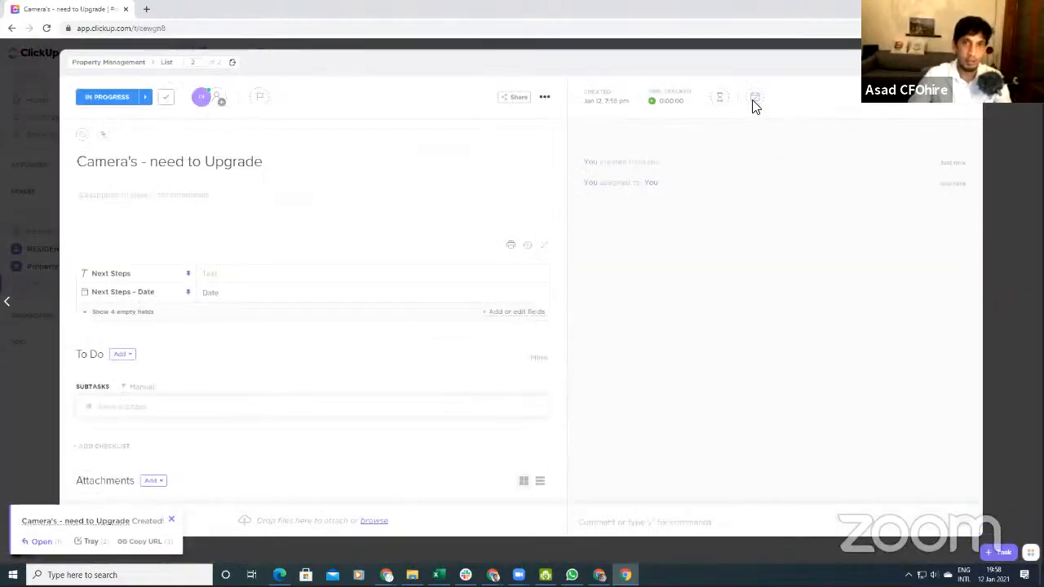
left_click(755, 97)
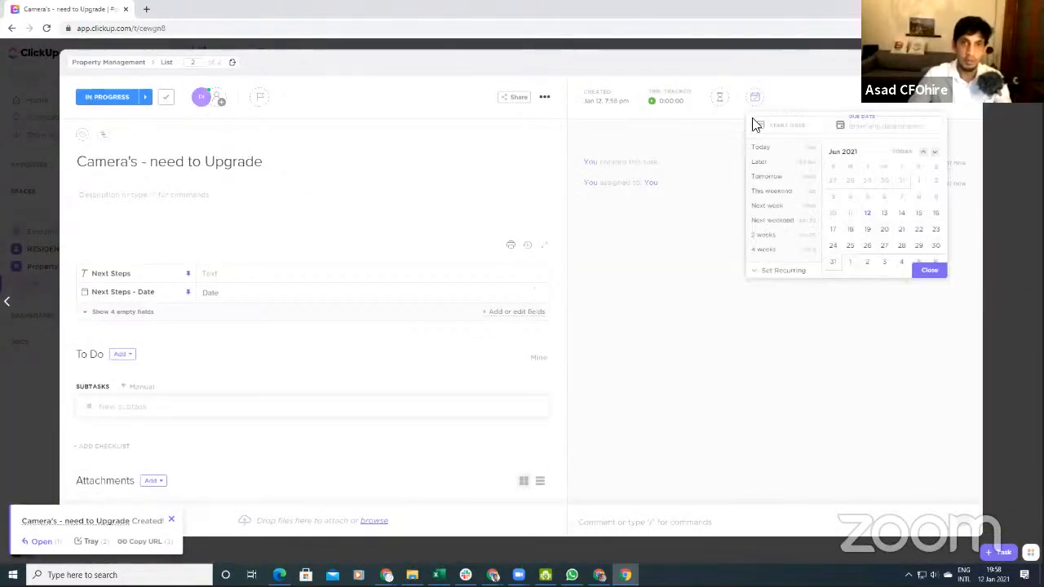
left_click(867, 248)
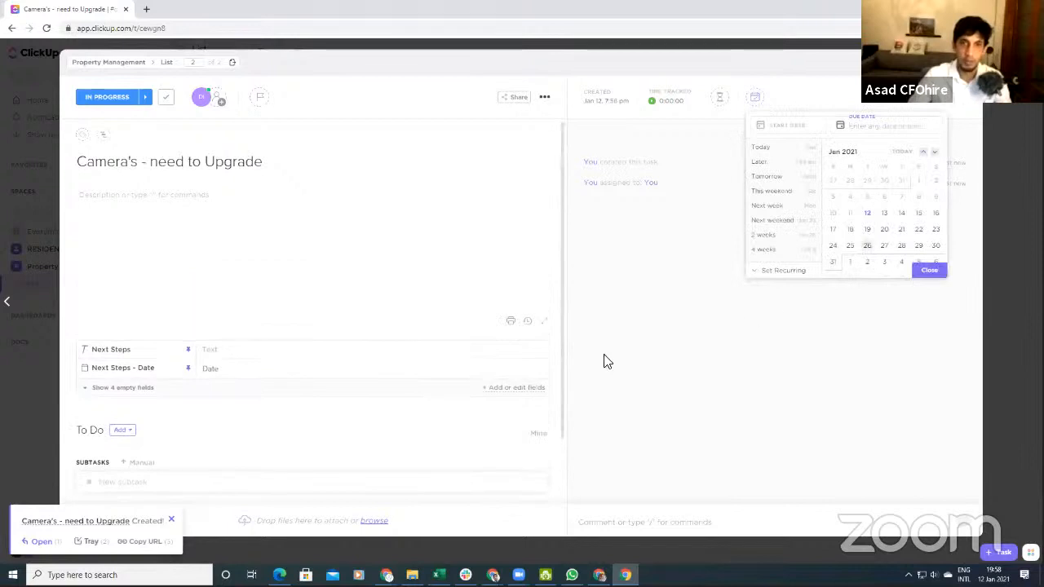
Step: Set the camera upgrade task's time estimate to 7 days and save it
left_click(718, 100)
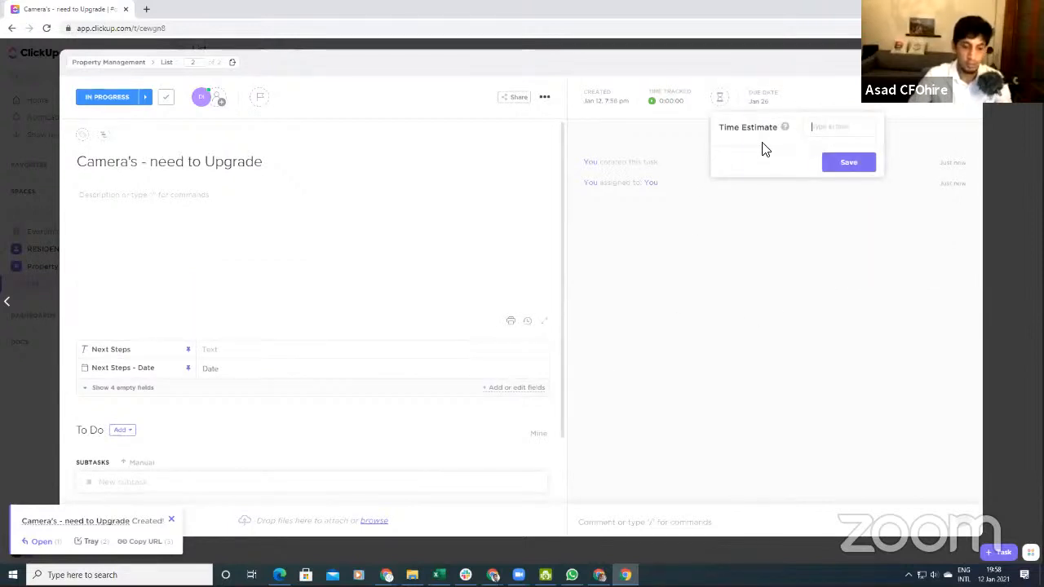
type("7")
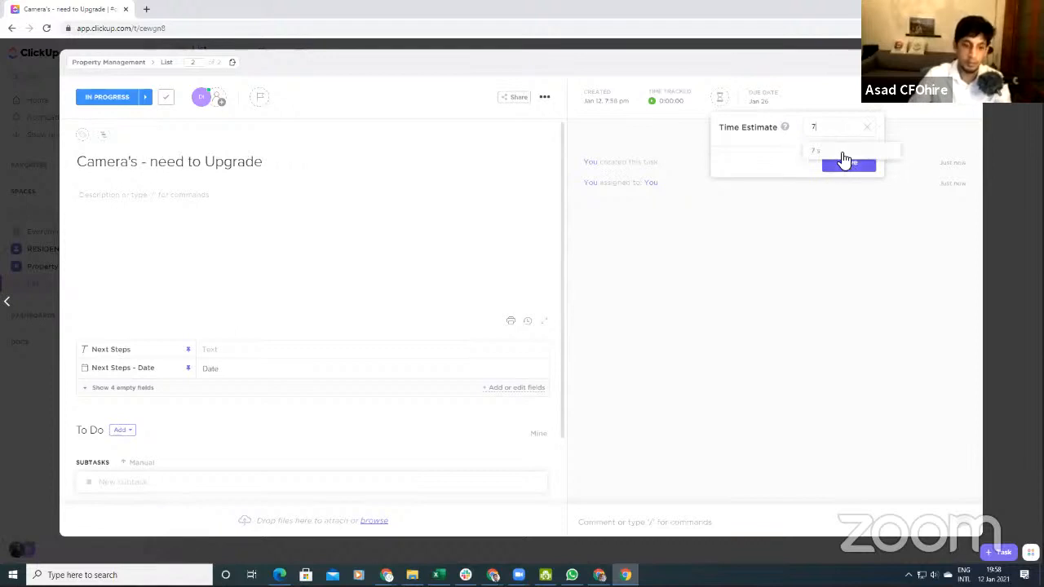
type("days")
left_click(844, 155)
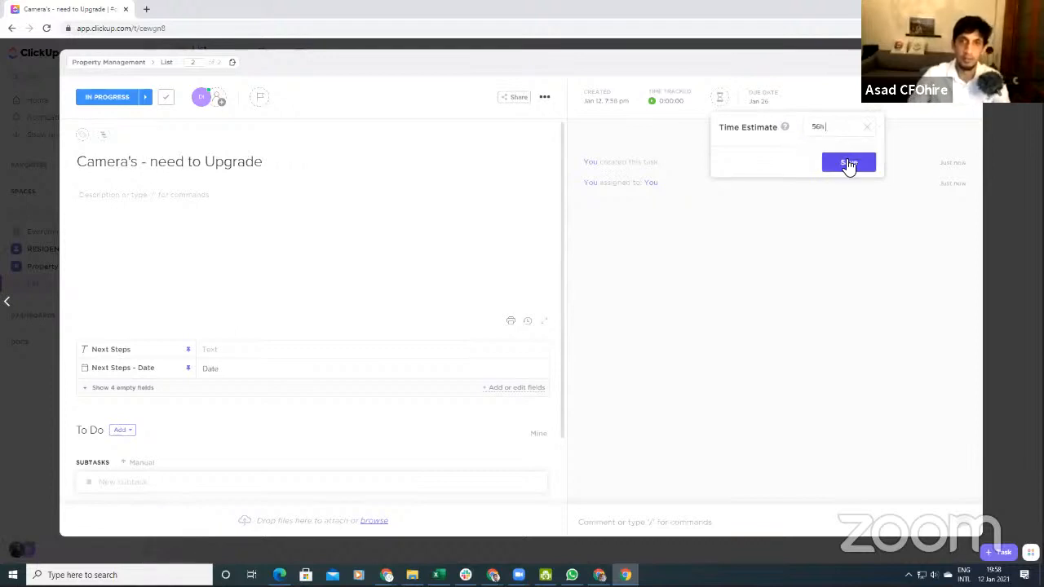
left_click(848, 163)
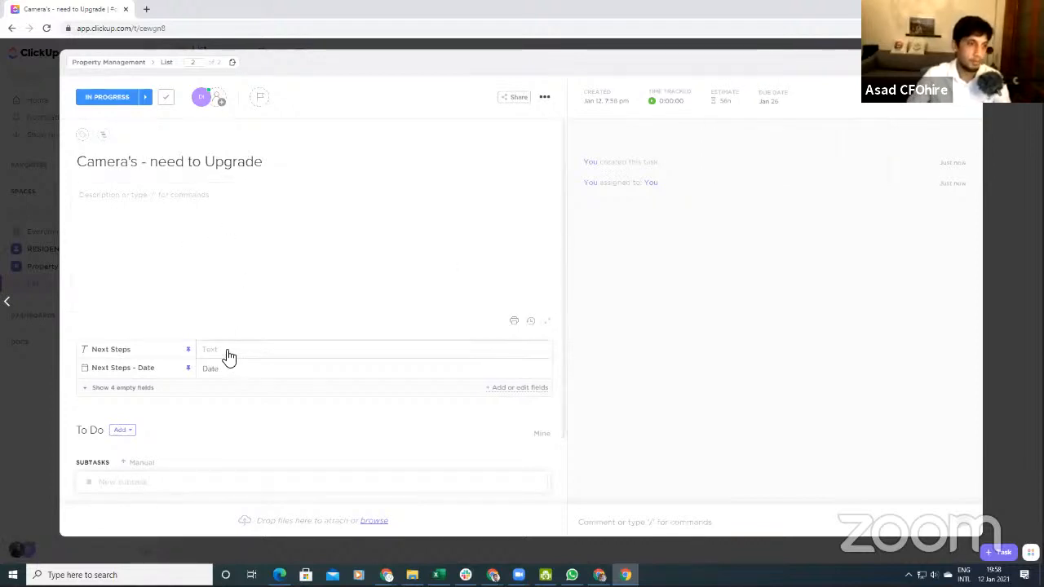
Step: Reveal the empty custom fields of the camera upgrade task and set Dept to Security
left_click(145, 388)
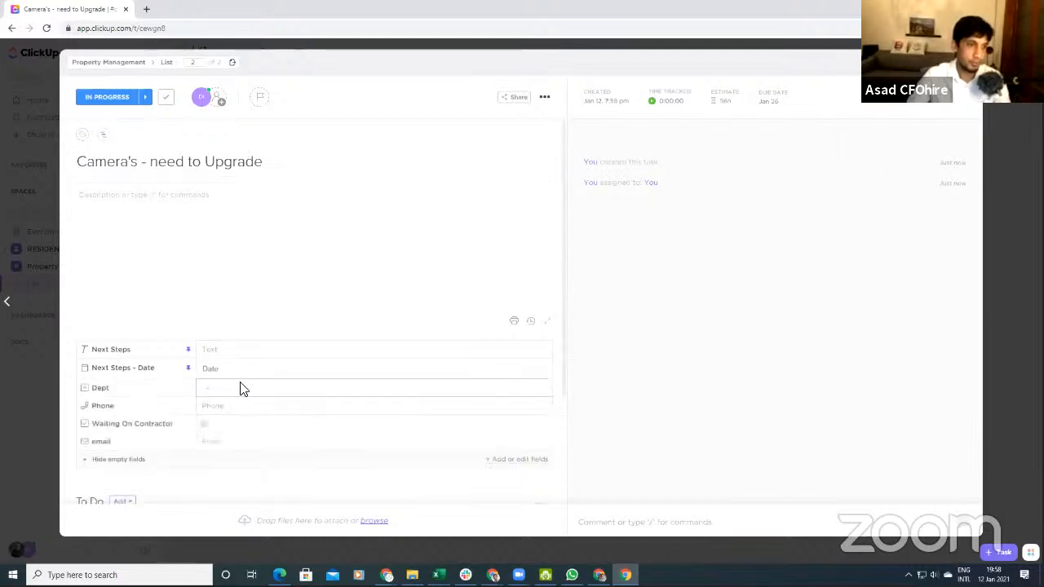
left_click(240, 388)
left_click(250, 454)
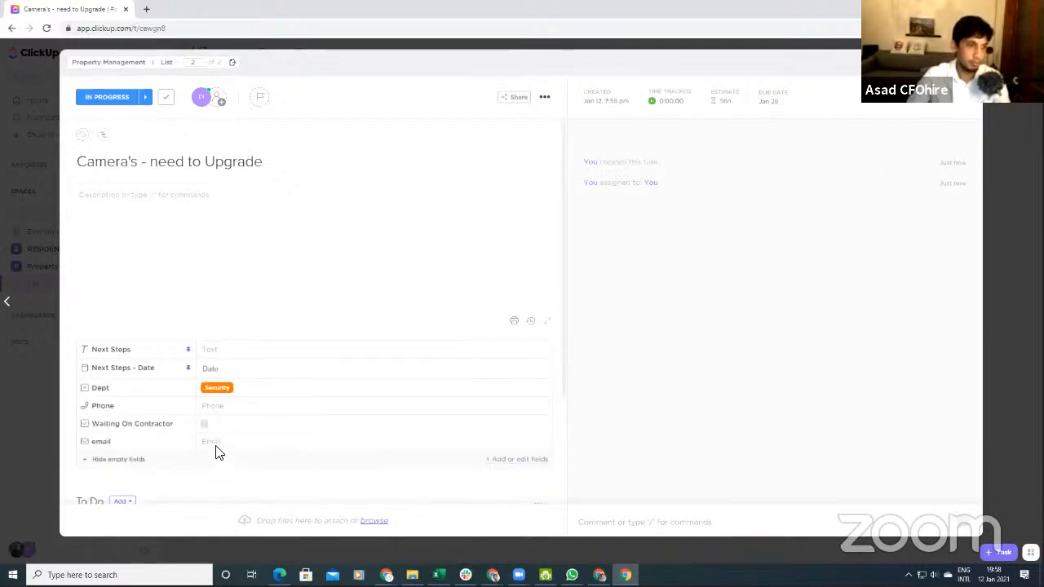
left_click(245, 405)
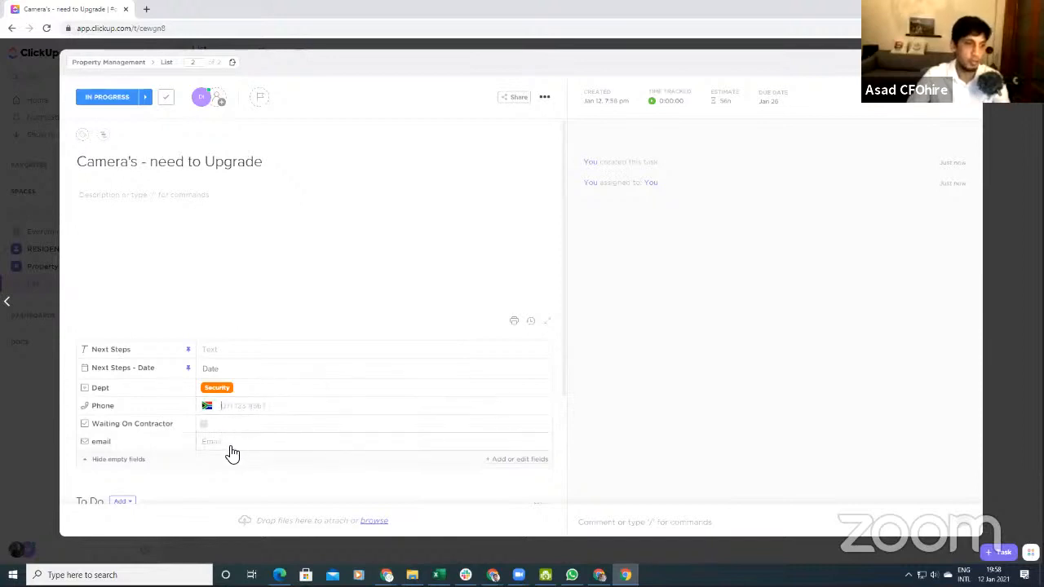
Step: Set the camera upgrade task's Next Steps - Date to 21 January 2021
left_click(238, 350)
left_click(231, 369)
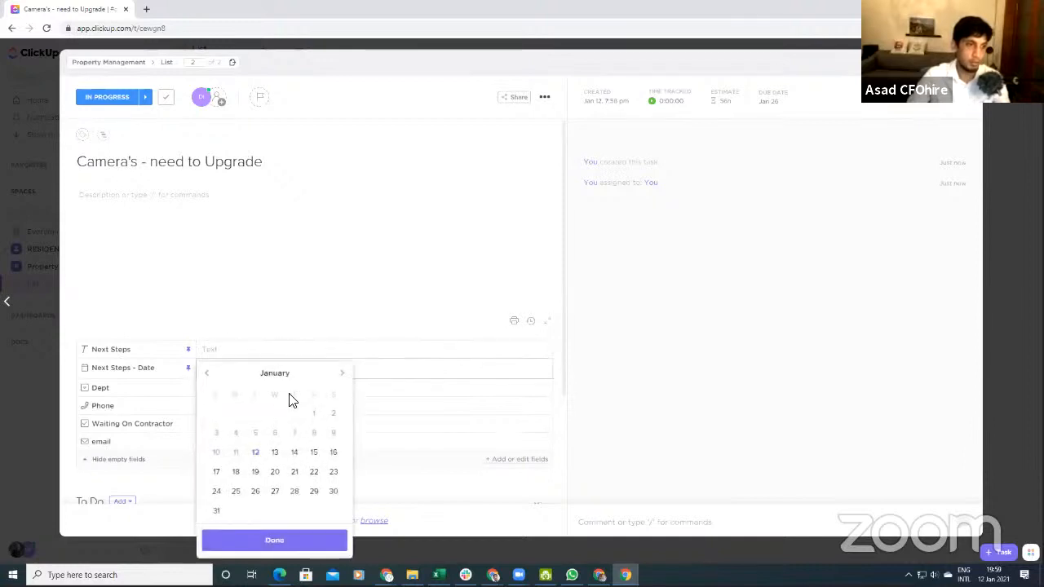
left_click(296, 478)
Step: Enter "Order the camera" as the Next Steps text of the camera upgrade task
left_click(227, 348)
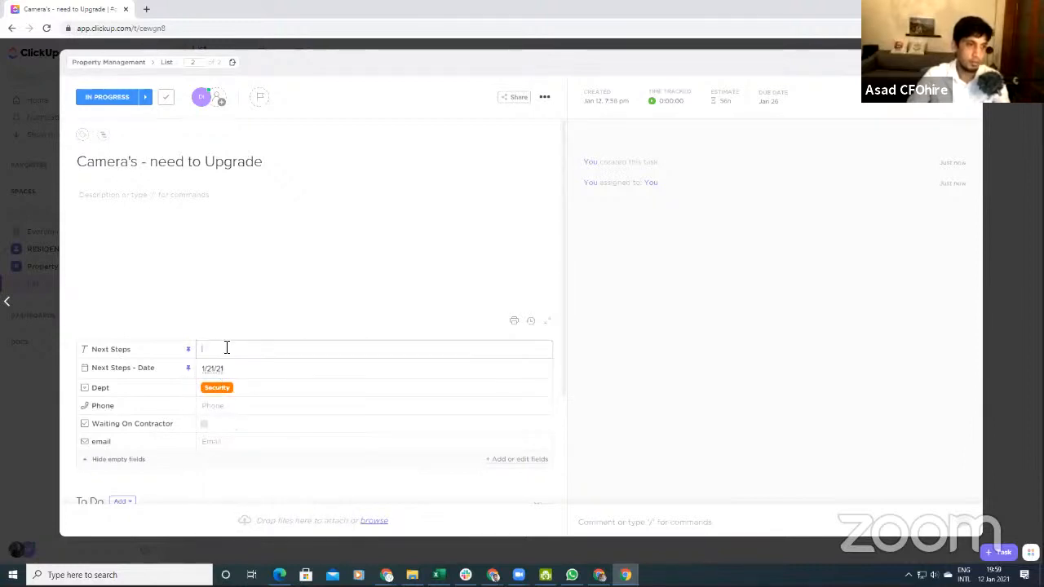
type("O")
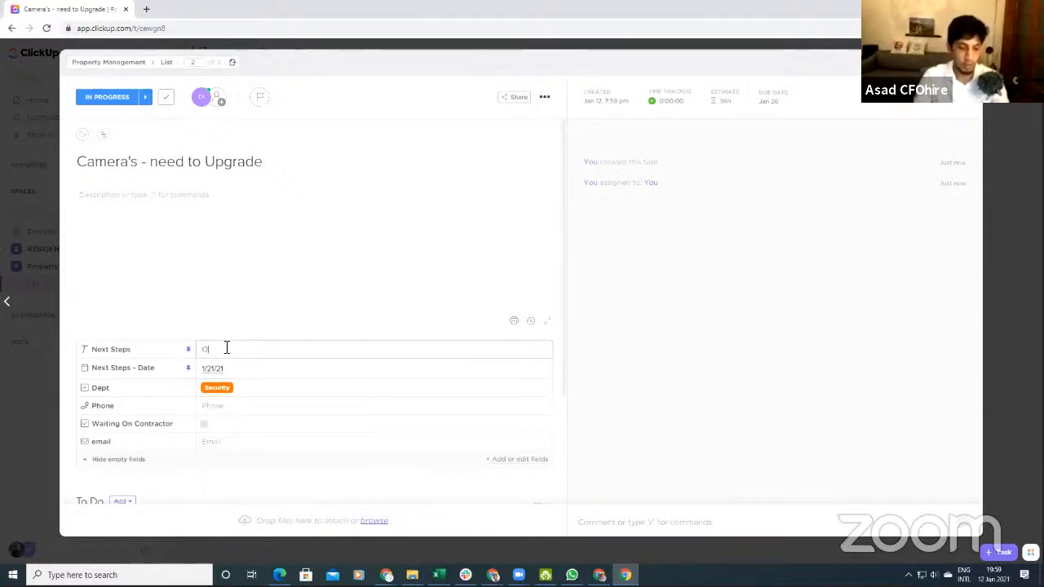
type("rder the c")
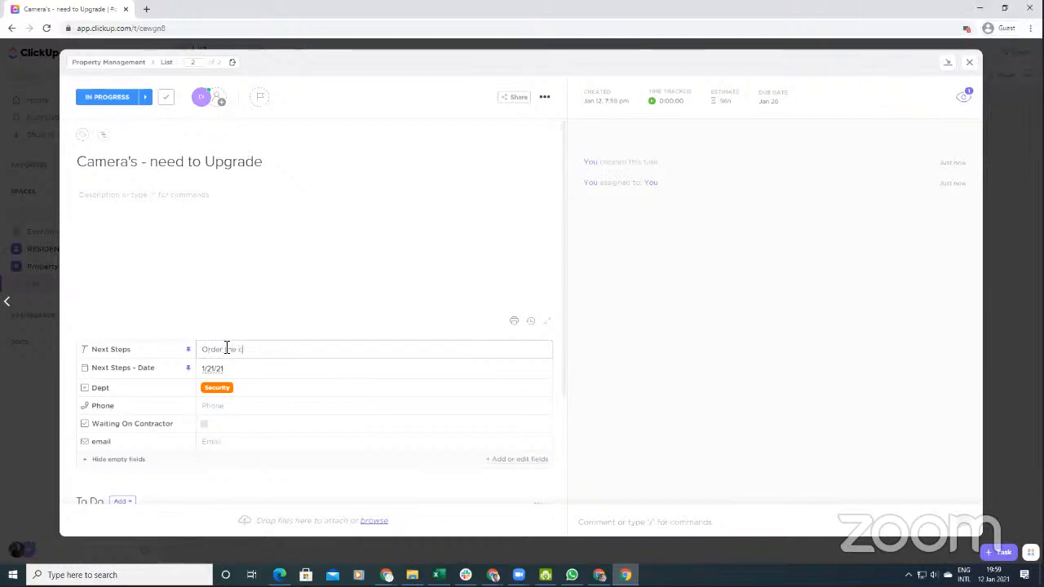
type("amera")
key("Return")
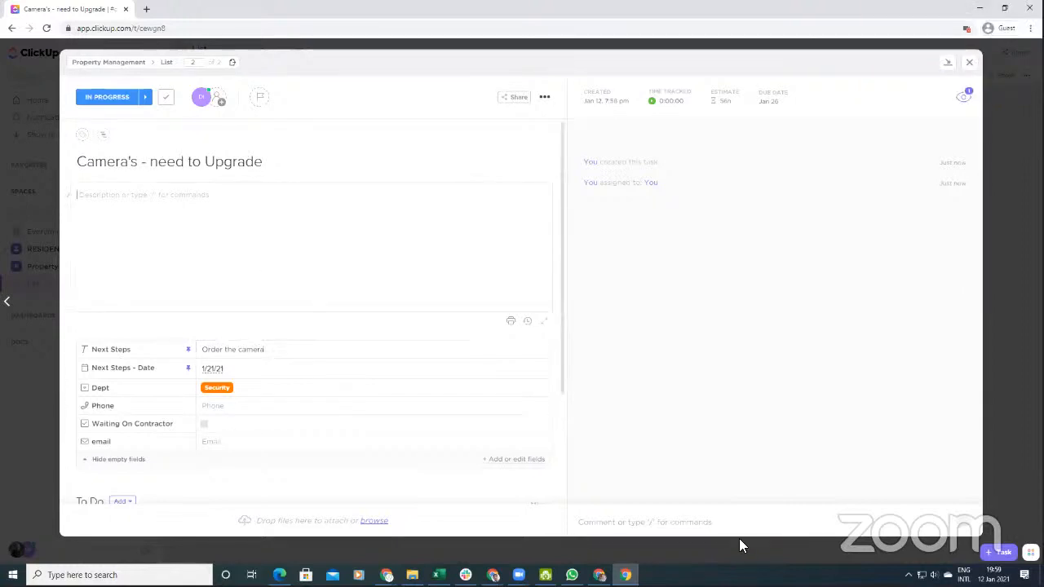
Step: Change the camera upgrade task's status to Open and return to the task list
scroll(261, 398, "down", 3)
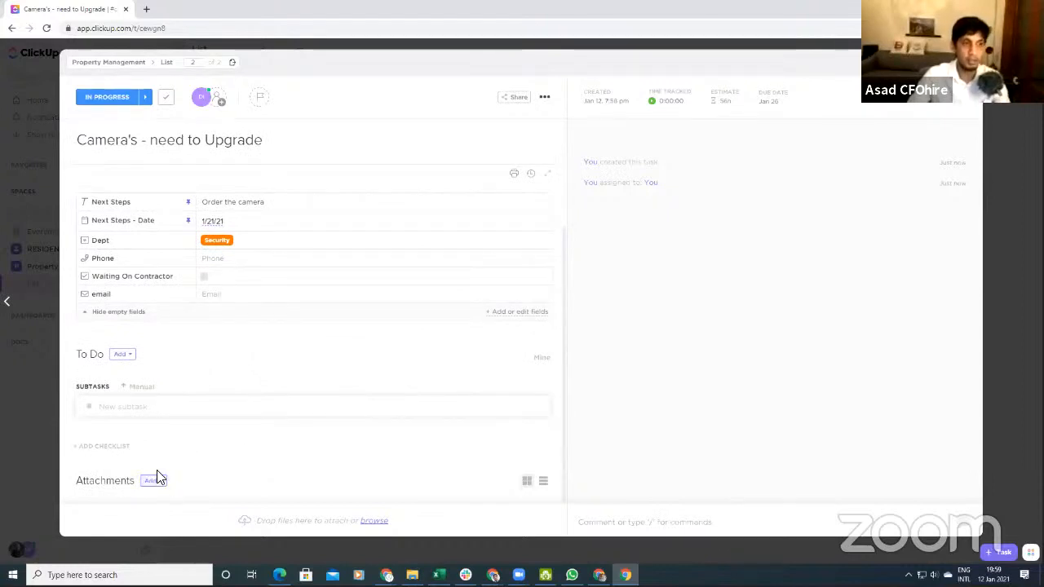
scroll(536, 448, "up", 1)
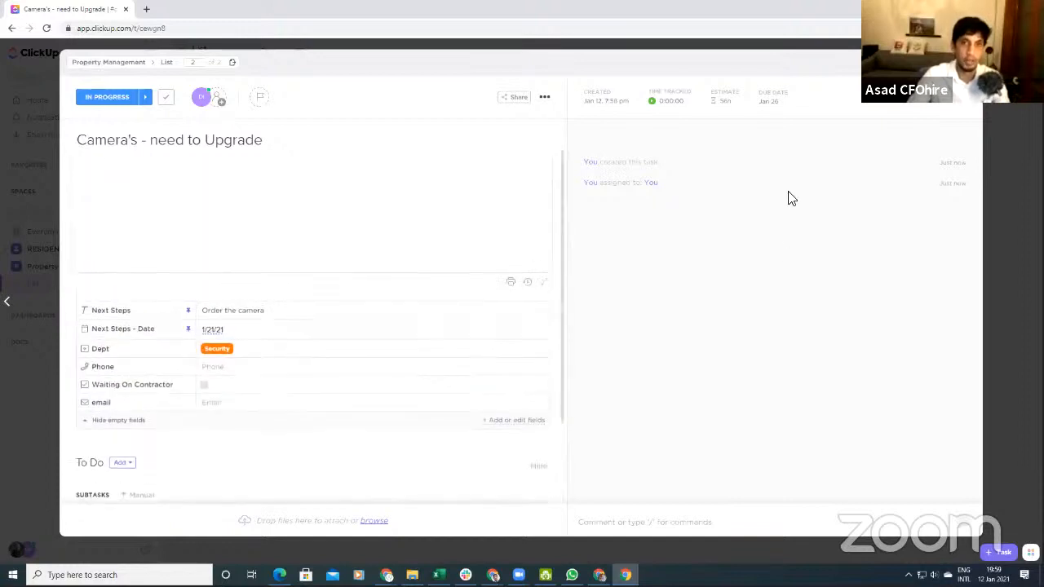
left_click(103, 96)
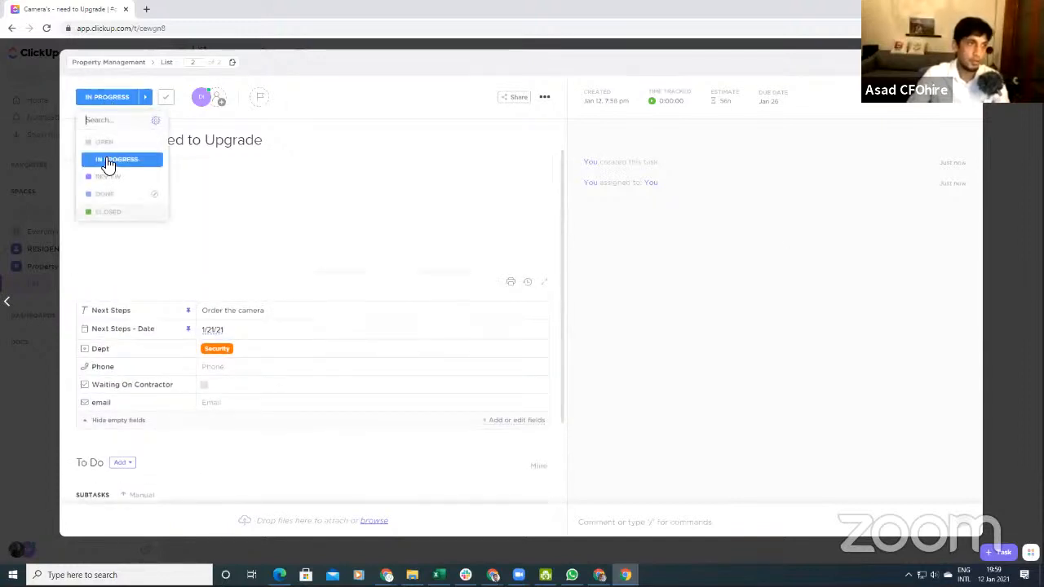
left_click(104, 159)
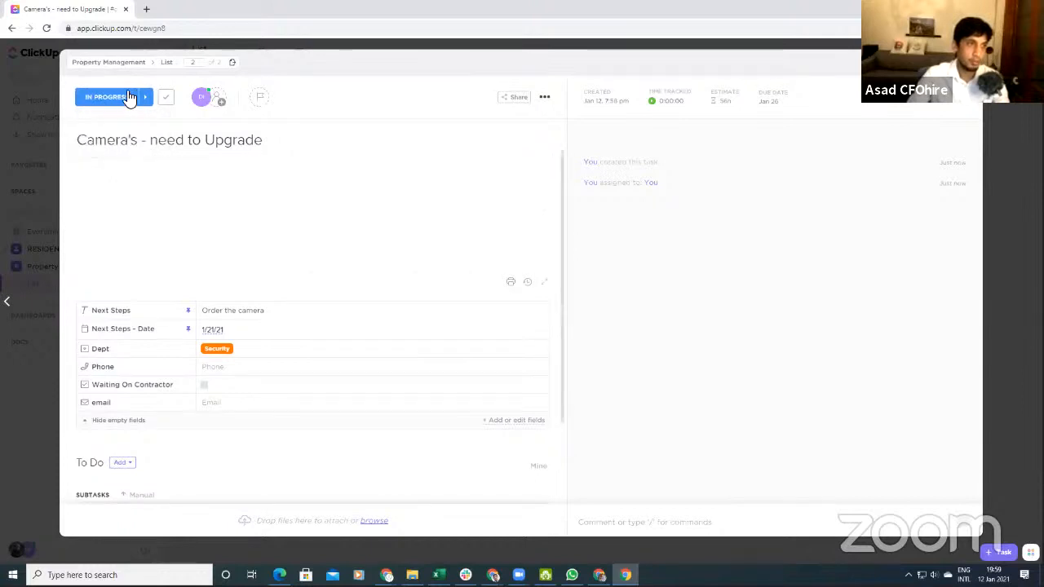
left_click(131, 98)
left_click(106, 144)
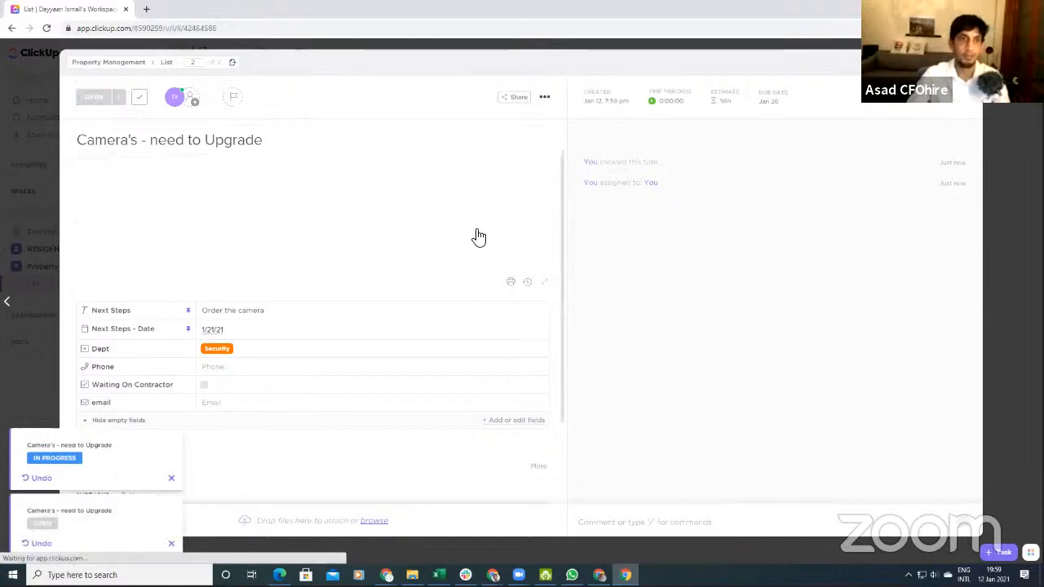
key("Escape")
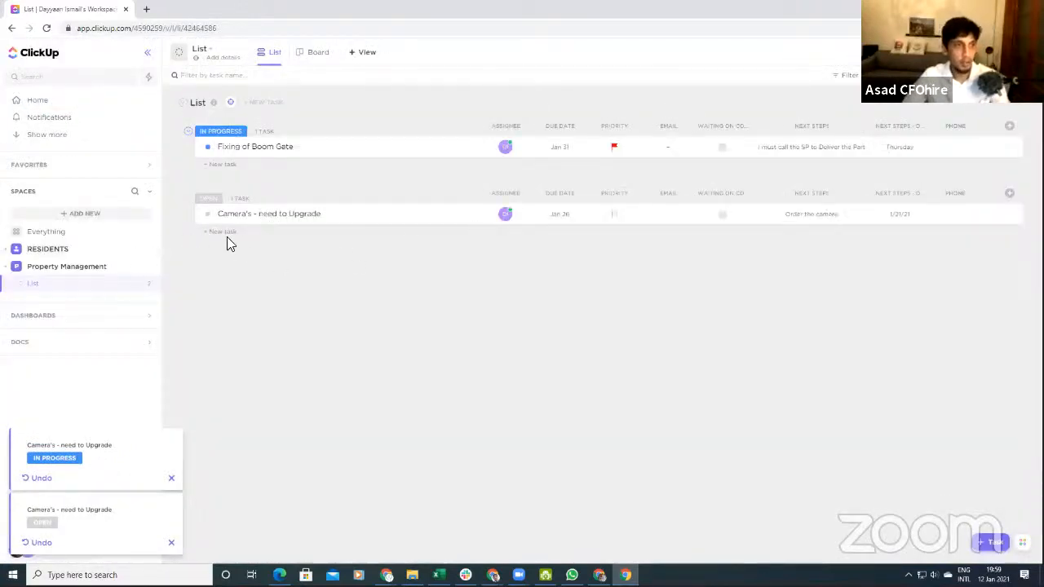
Step: Add a new task named "Garden Maintenance - New tree" to the Open group
left_click(223, 233)
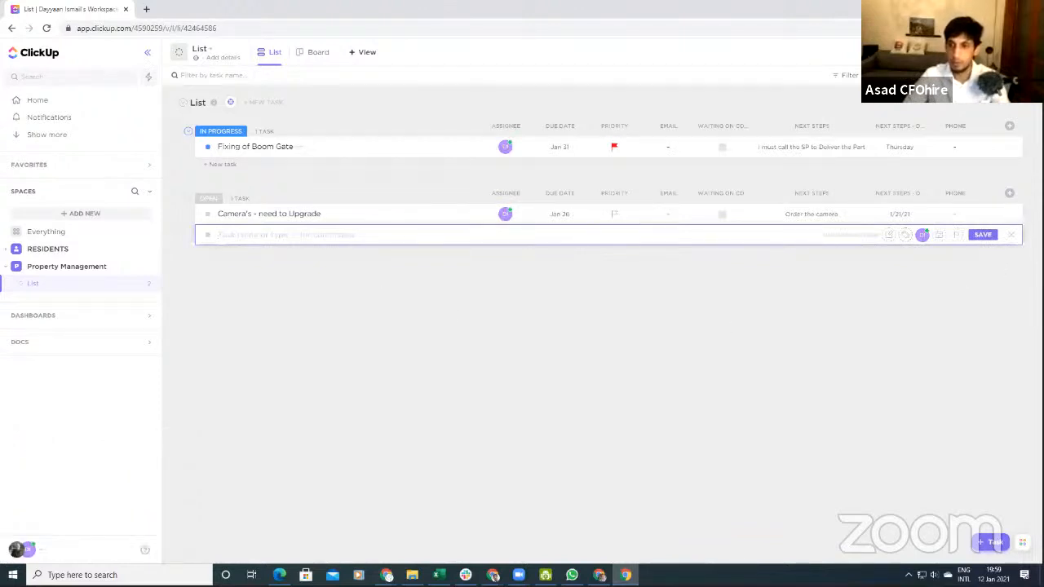
type("Garde")
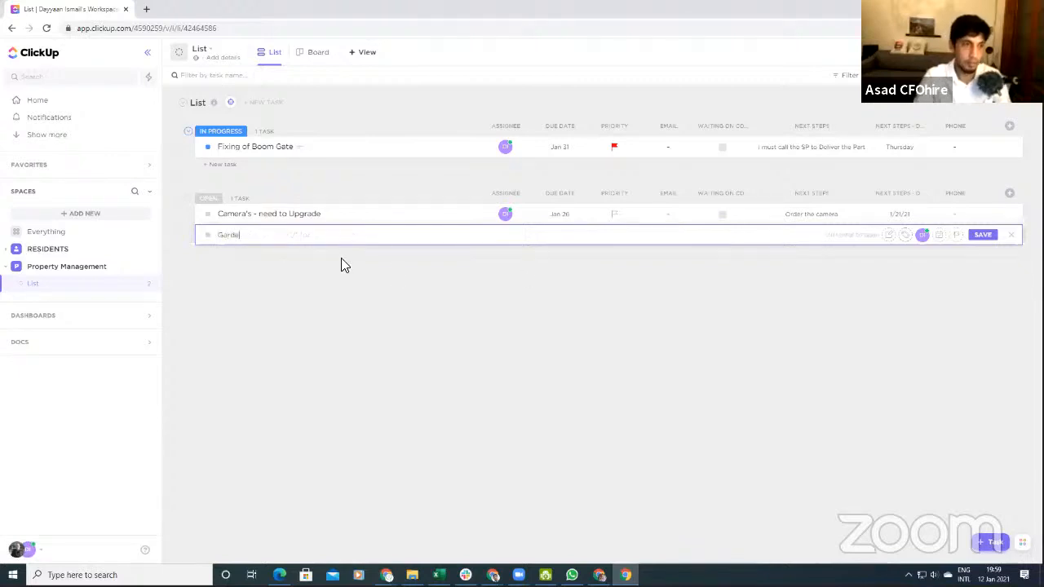
type("n Mainte")
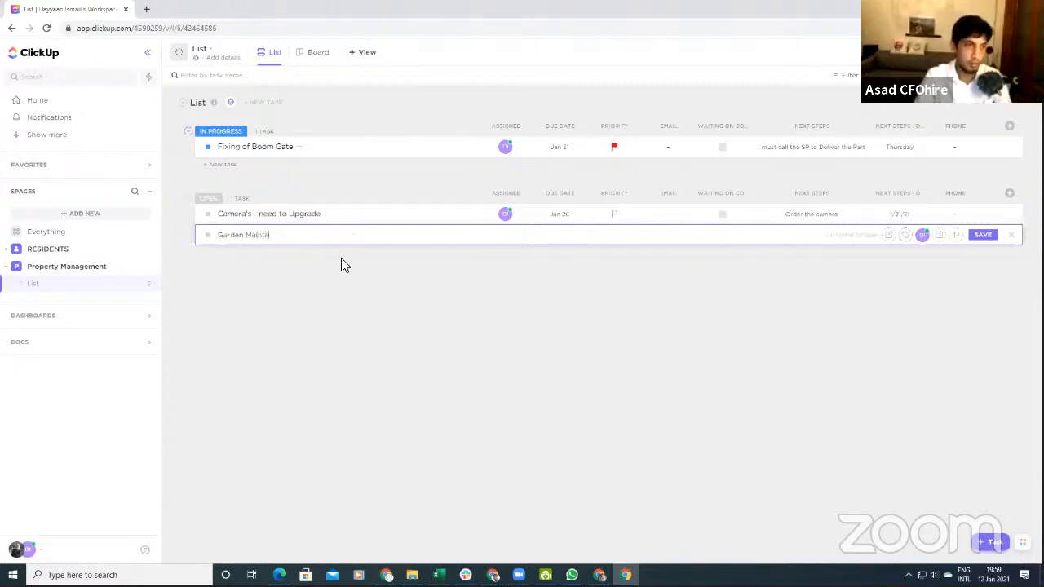
type("nance")
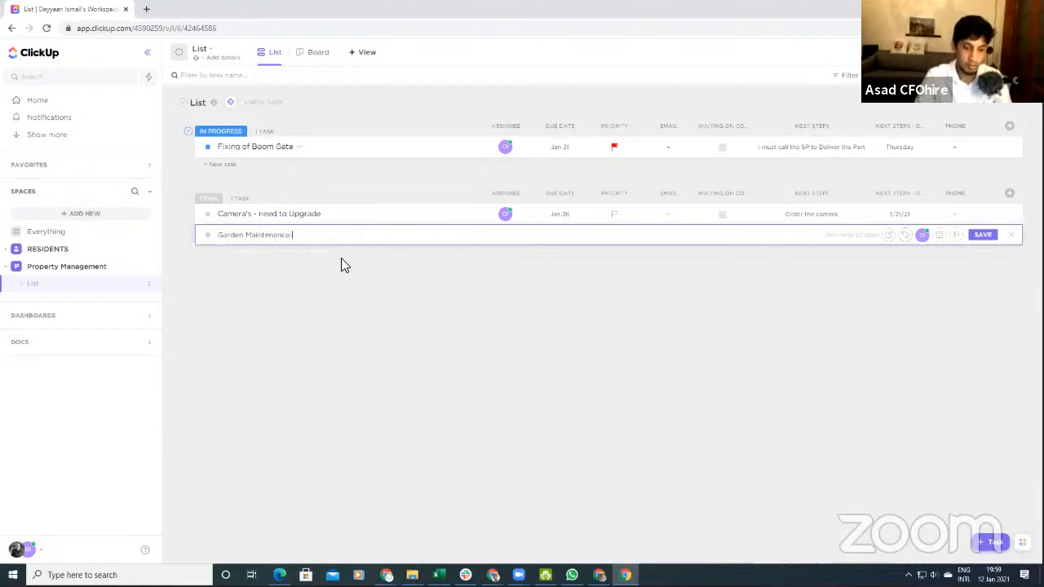
type(" - New tree")
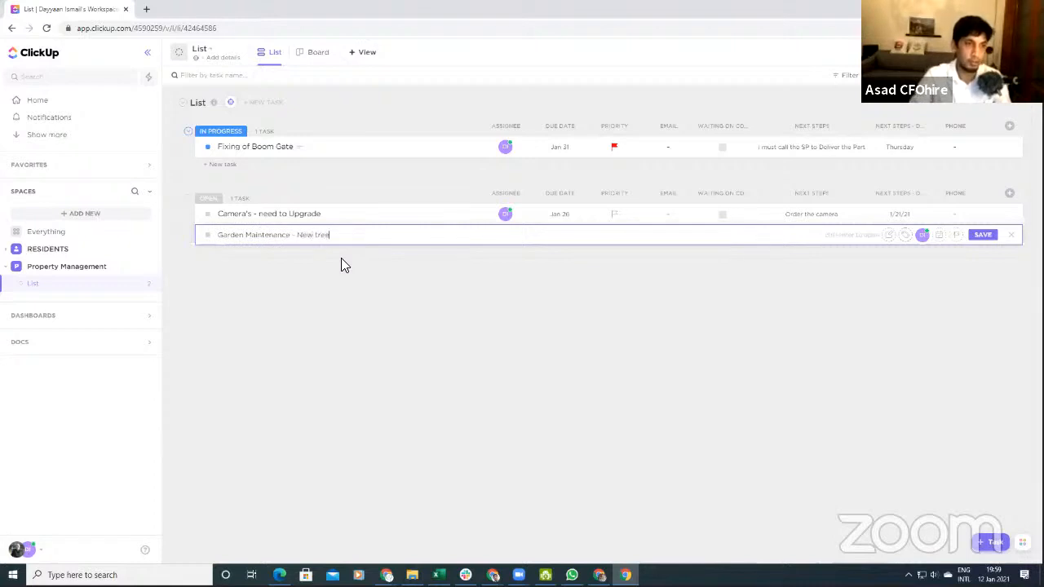
key("Return")
key("Escape")
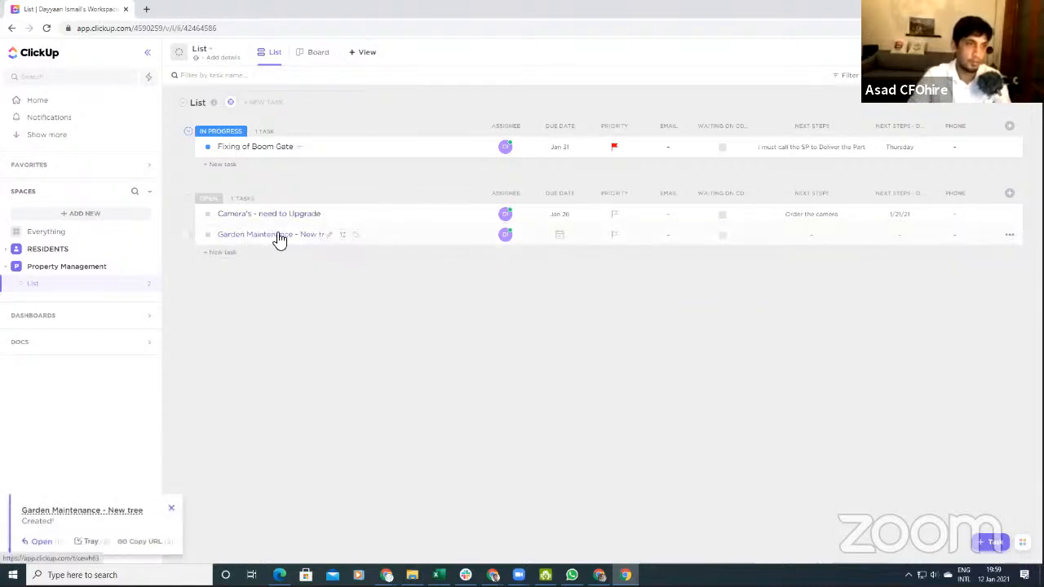
Step: Open the garden maintenance task, reveal its empty custom fields and set Dept to Garden
left_click(296, 238)
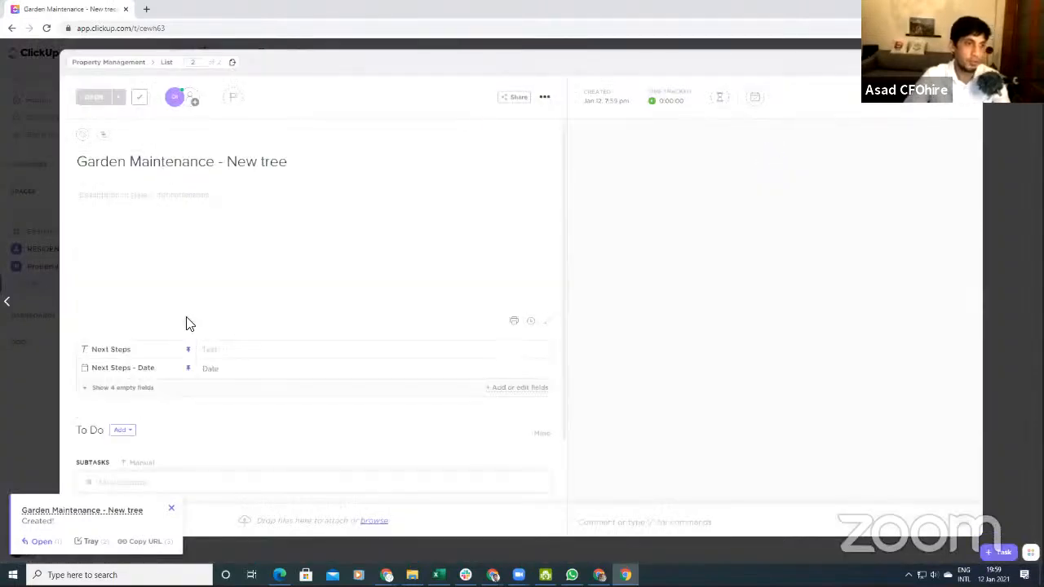
left_click(122, 389)
left_click(256, 334)
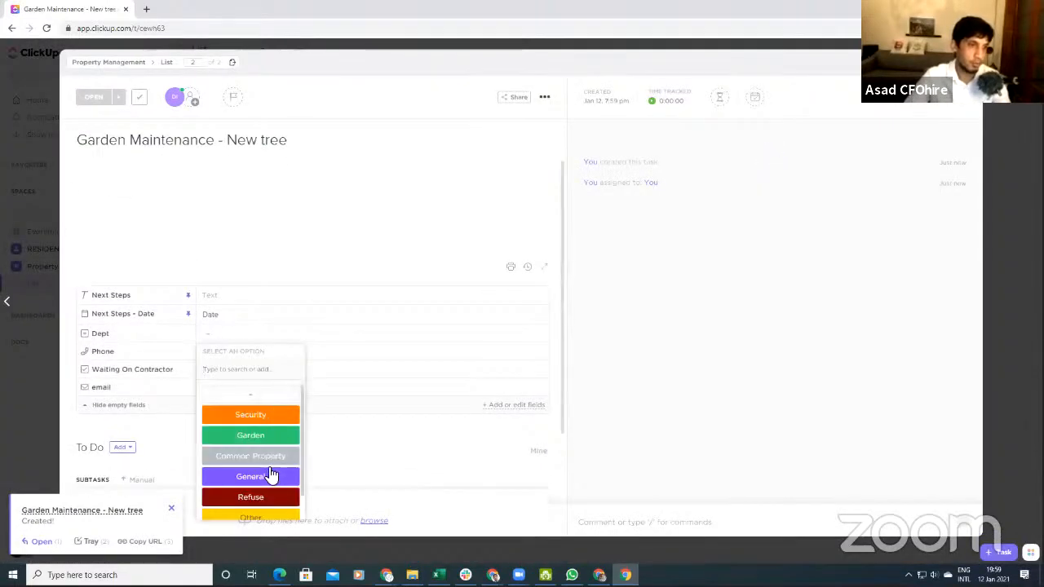
left_click(259, 431)
Step: Enter "Order Soil" as the garden task's Next Steps and set Next Steps - Date to tomorrow, 13 January 2021
left_click(233, 298)
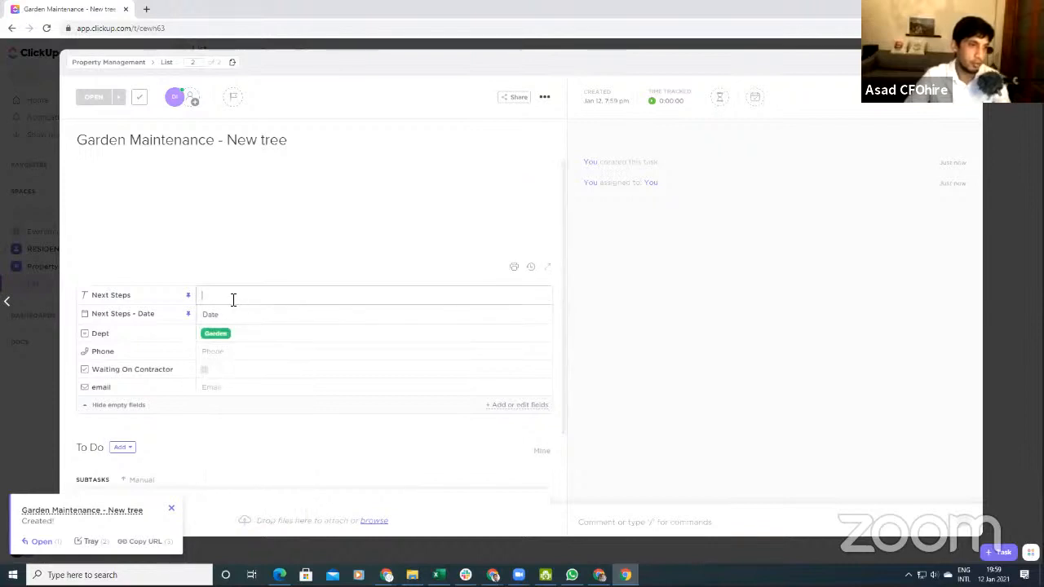
type("O")
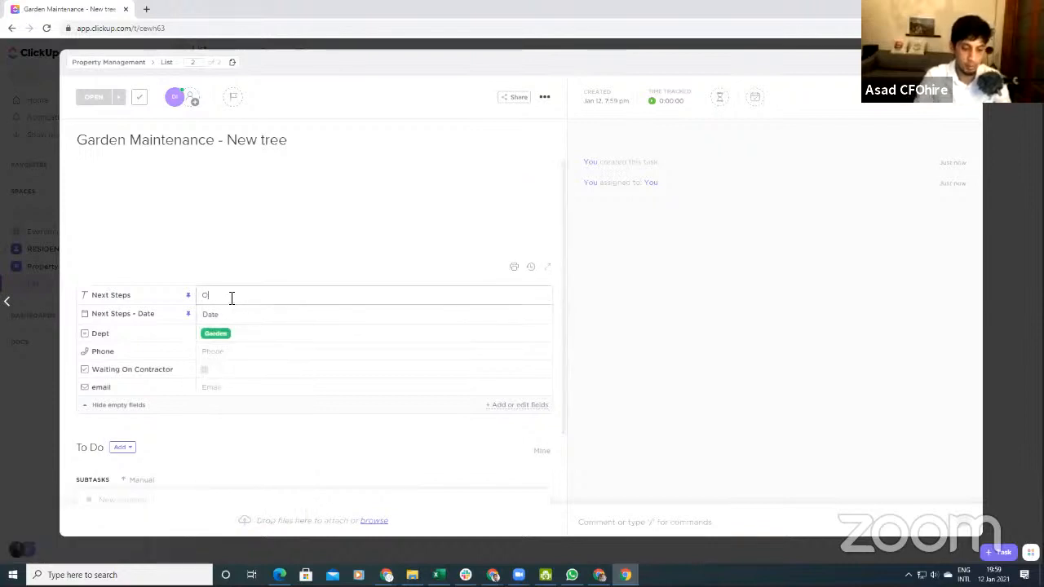
type("rder Spi")
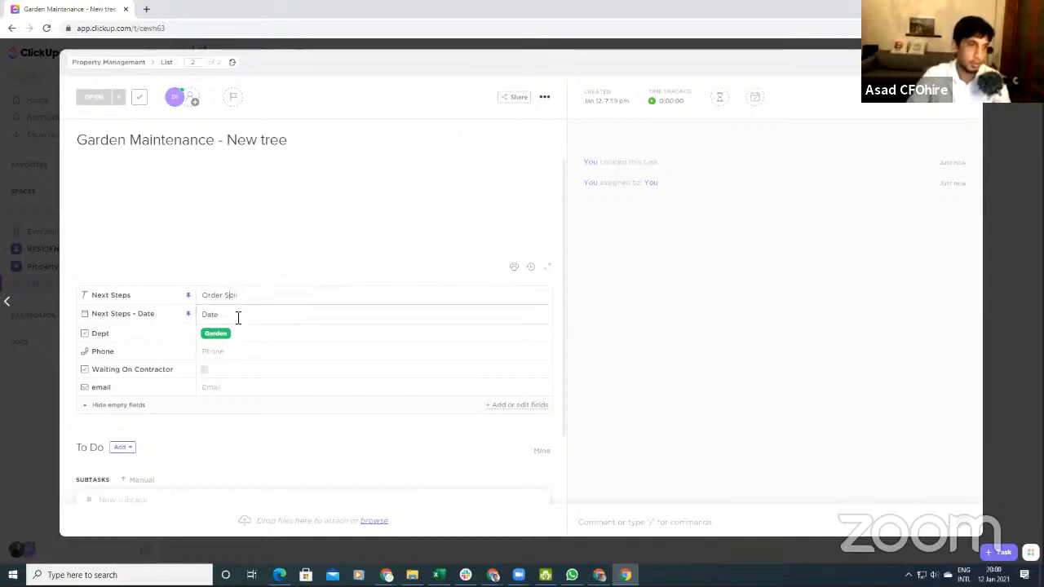
left_click(238, 317)
left_click(274, 420)
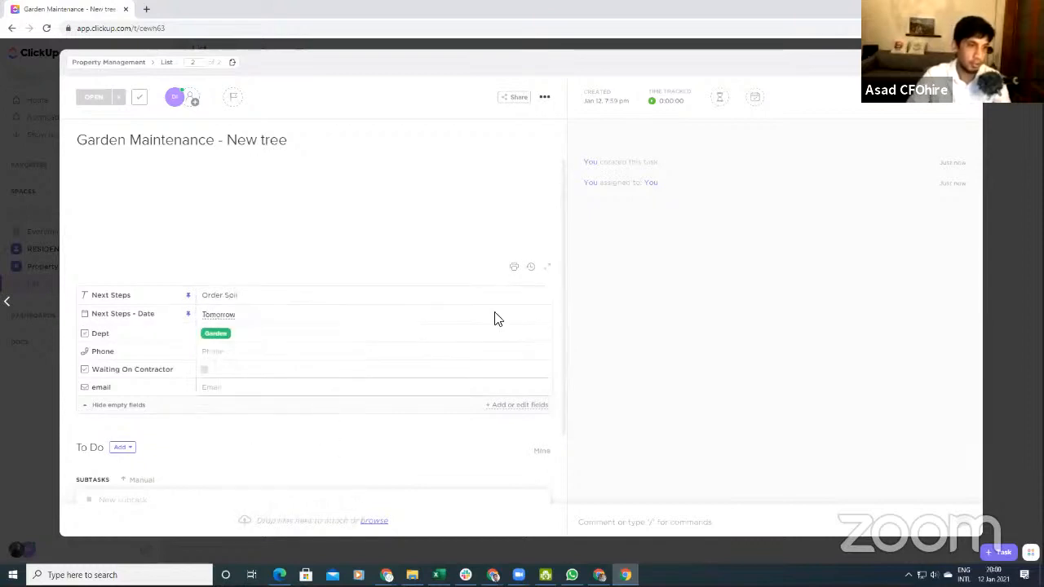
Step: Set the garden maintenance task's due date to Friday 15 January 2021 at 2:00 pm
left_click(752, 99)
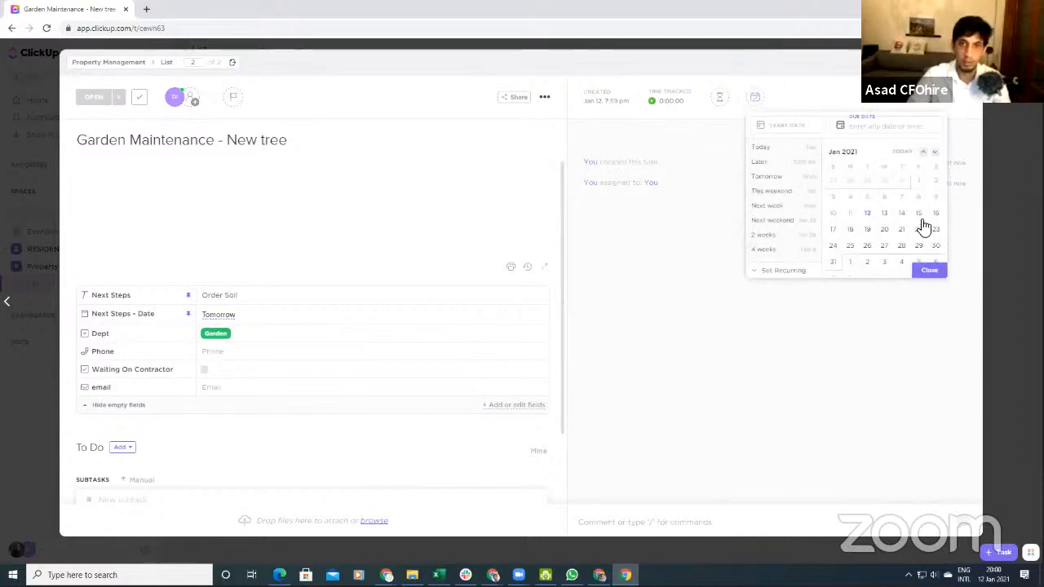
left_click(918, 215)
left_click(896, 124)
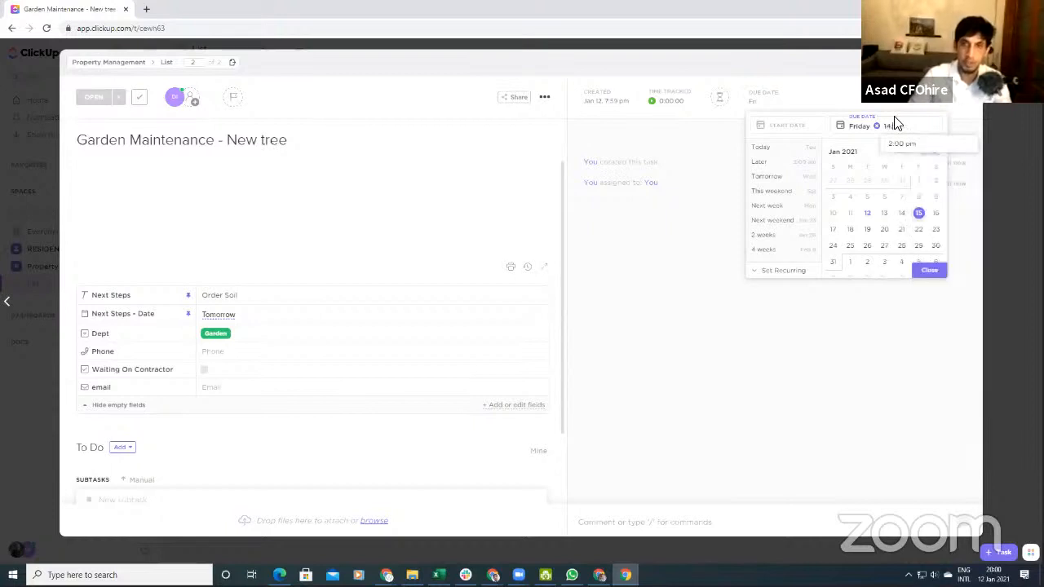
left_click(909, 148)
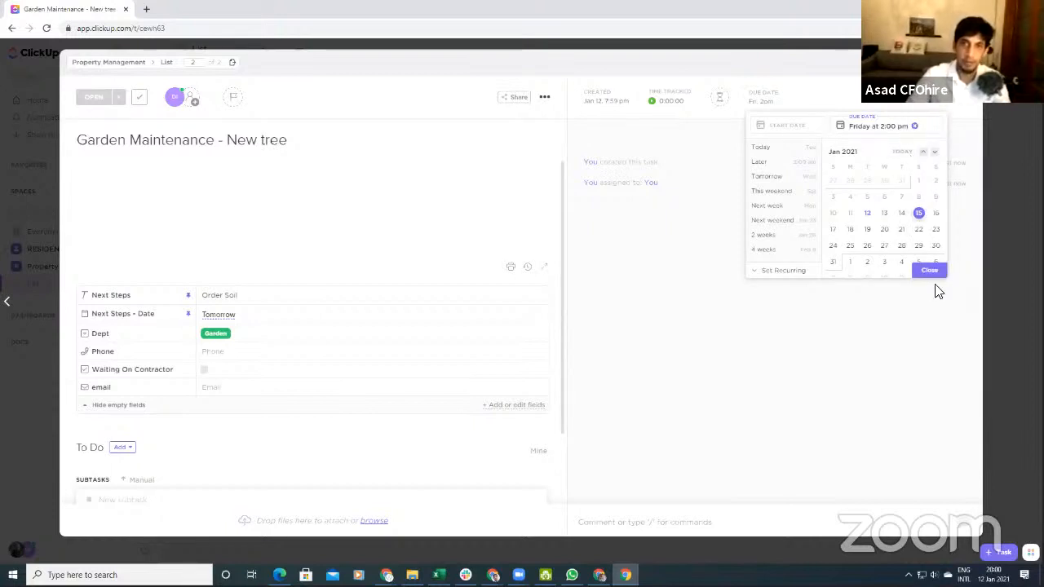
left_click(926, 277)
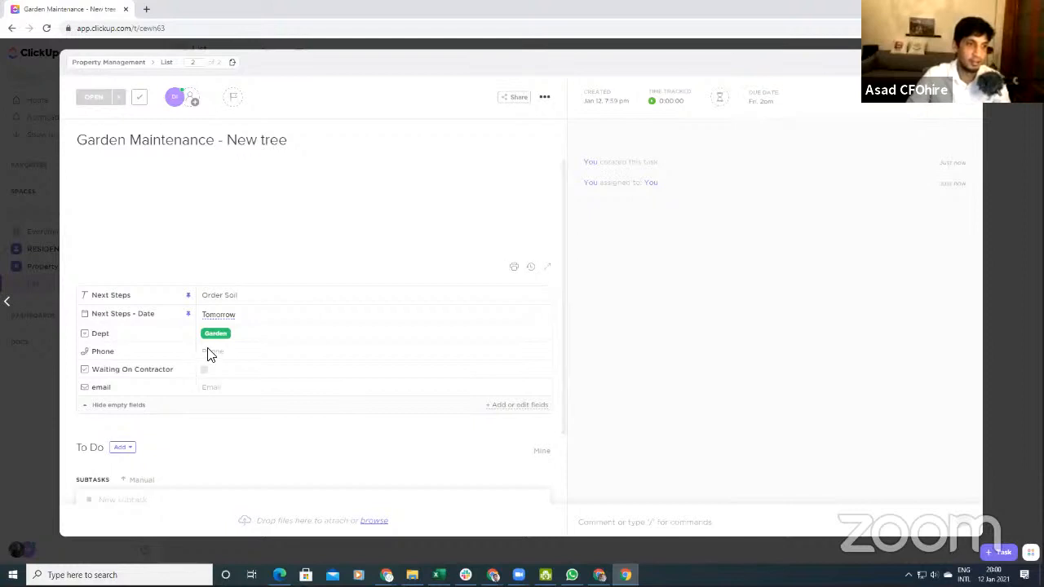
Step: Set the garden maintenance task's priority to Normal
left_click(232, 353)
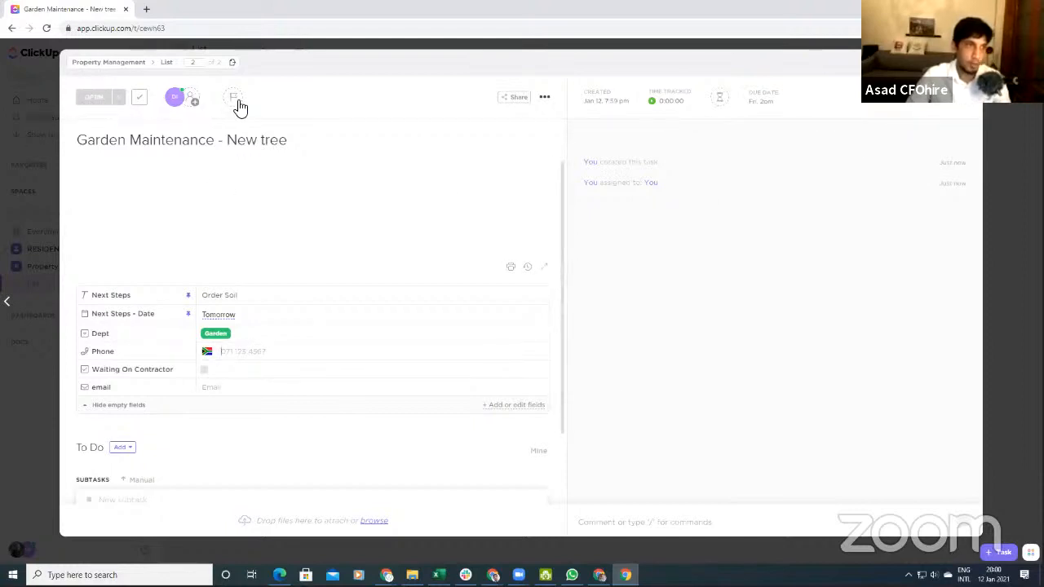
left_click(233, 99)
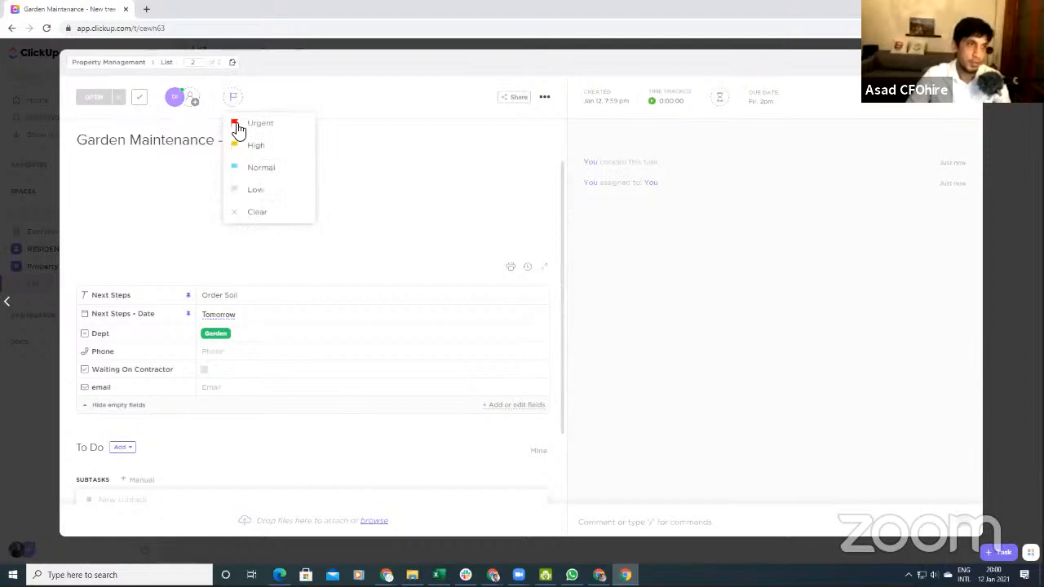
left_click(268, 168)
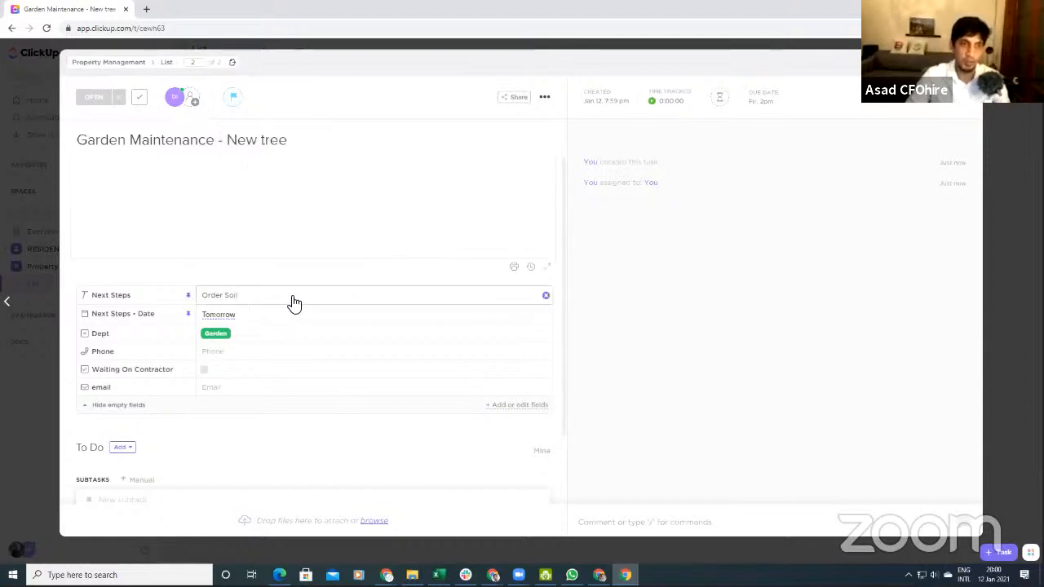
Step: Set the garden maintenance task's time estimate to 2 hours and close the task
scroll(329, 352, "down", 2)
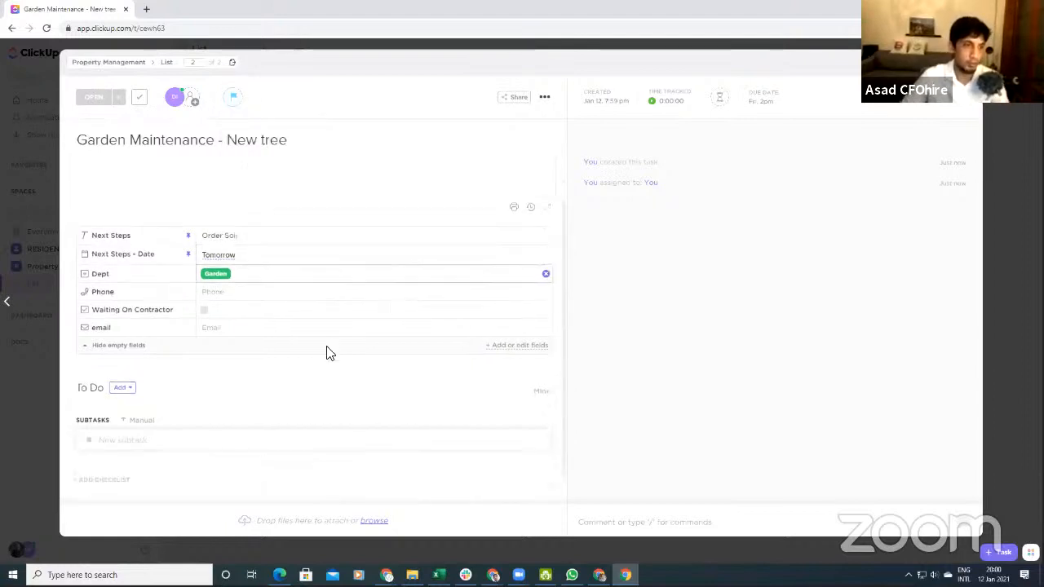
scroll(297, 346, "up", 1)
scroll(297, 346, "up", 1)
left_click(424, 198)
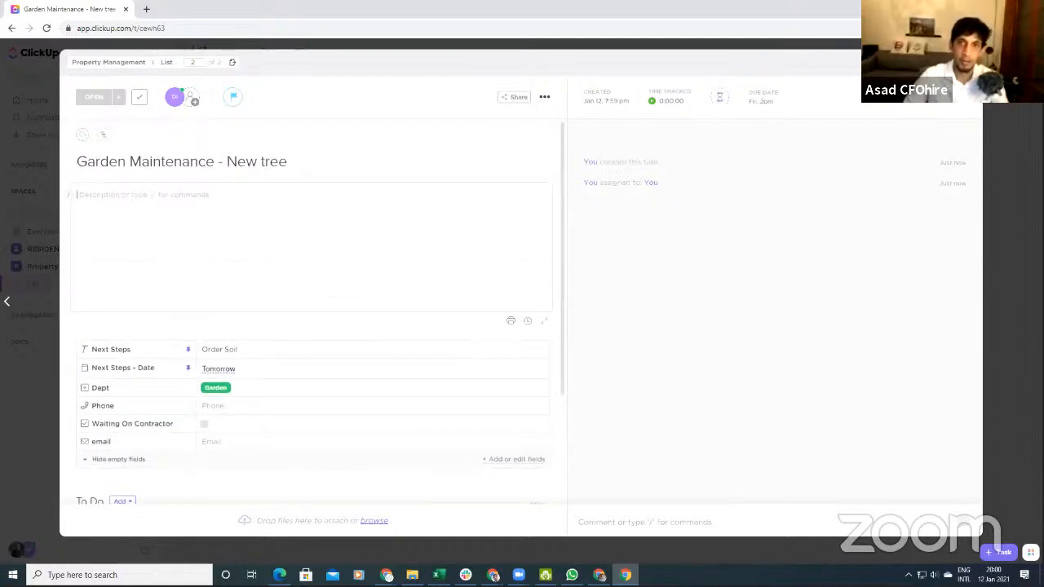
left_click(720, 97)
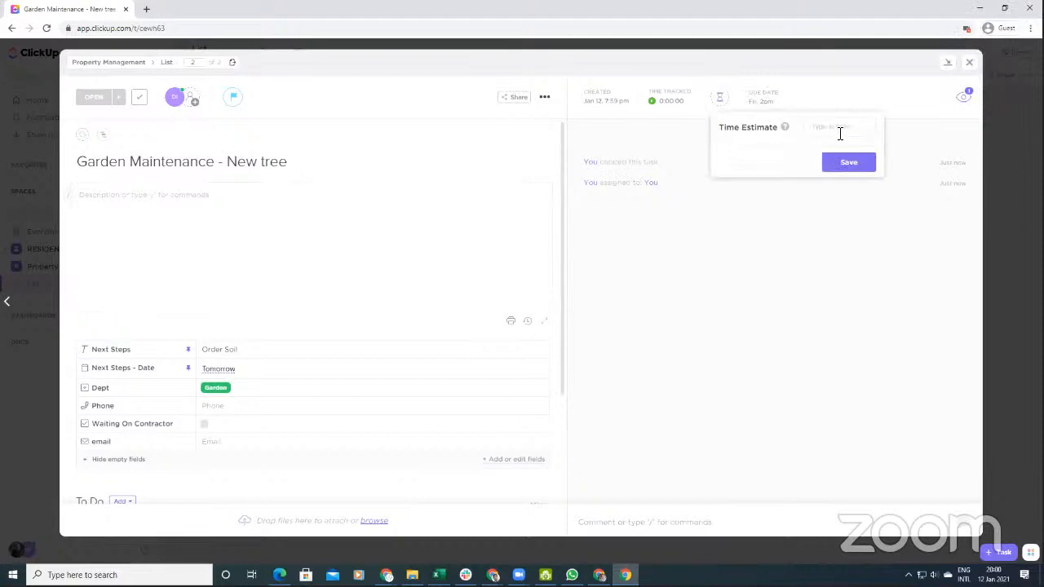
type("2")
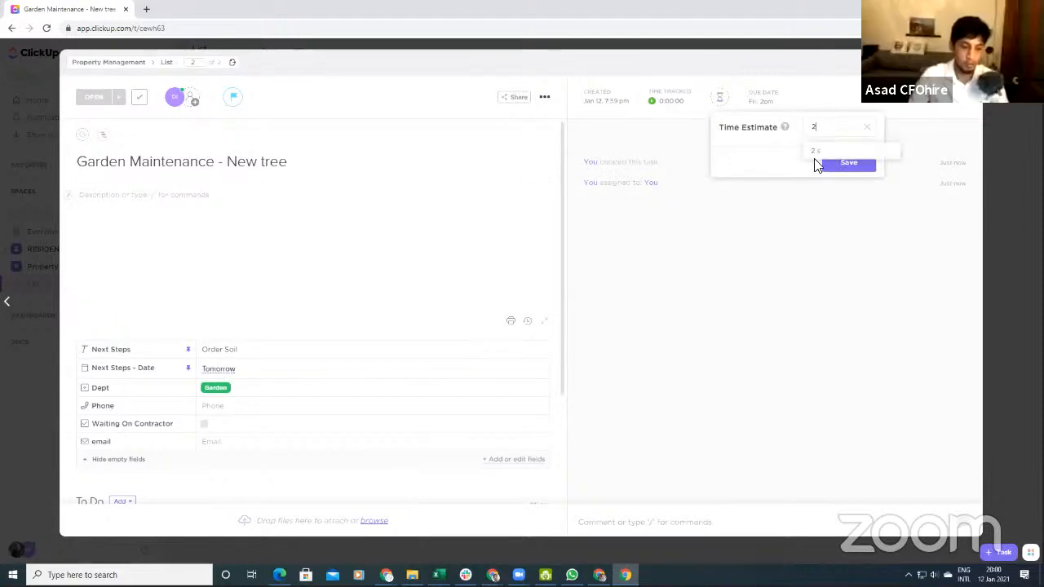
type("hrs")
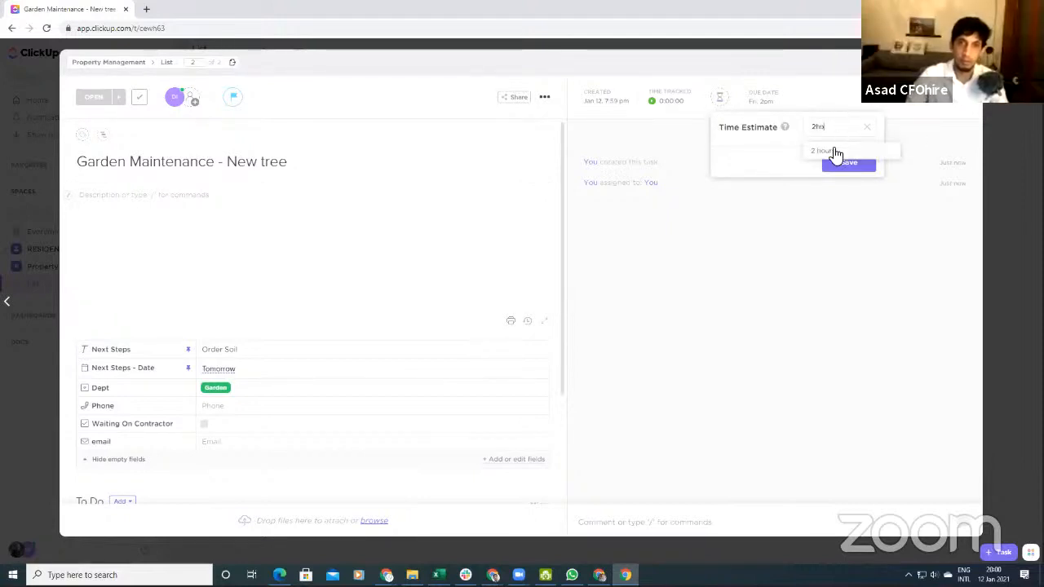
left_click(833, 152)
left_click(845, 165)
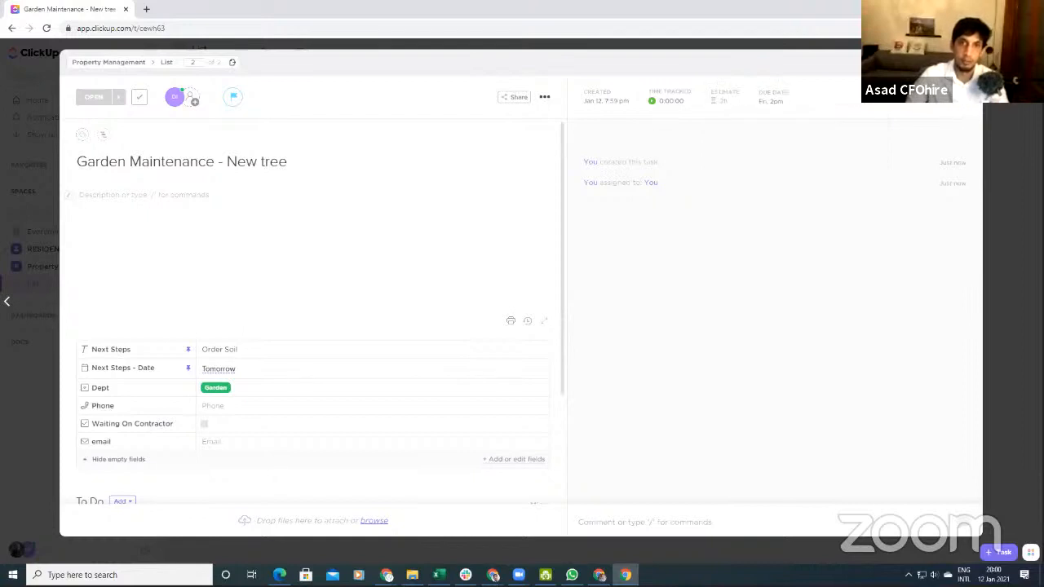
left_click(968, 63)
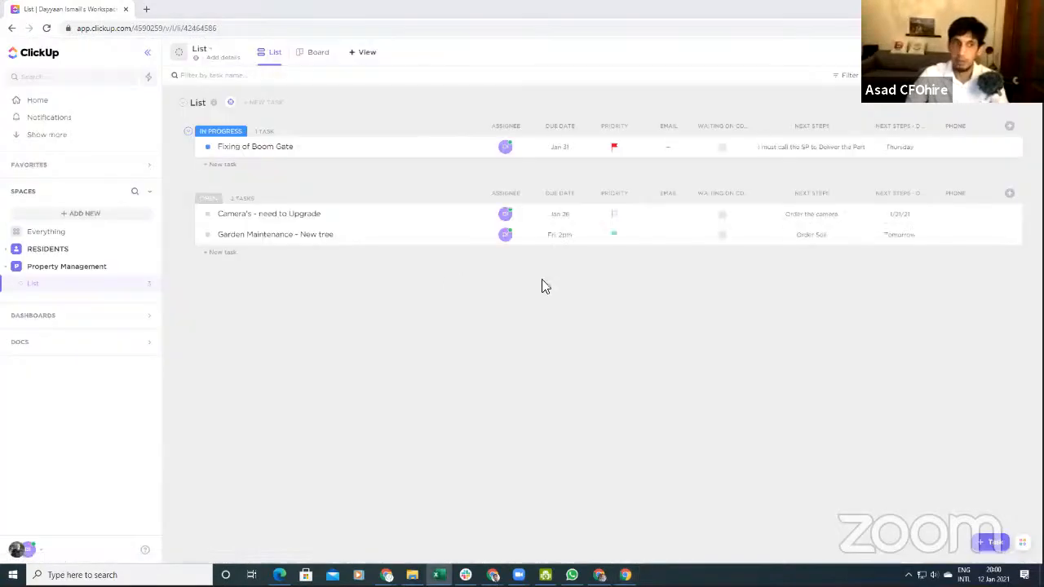
Step: Add an open task named "Blocked Drains" to the list and open it
left_click(222, 251)
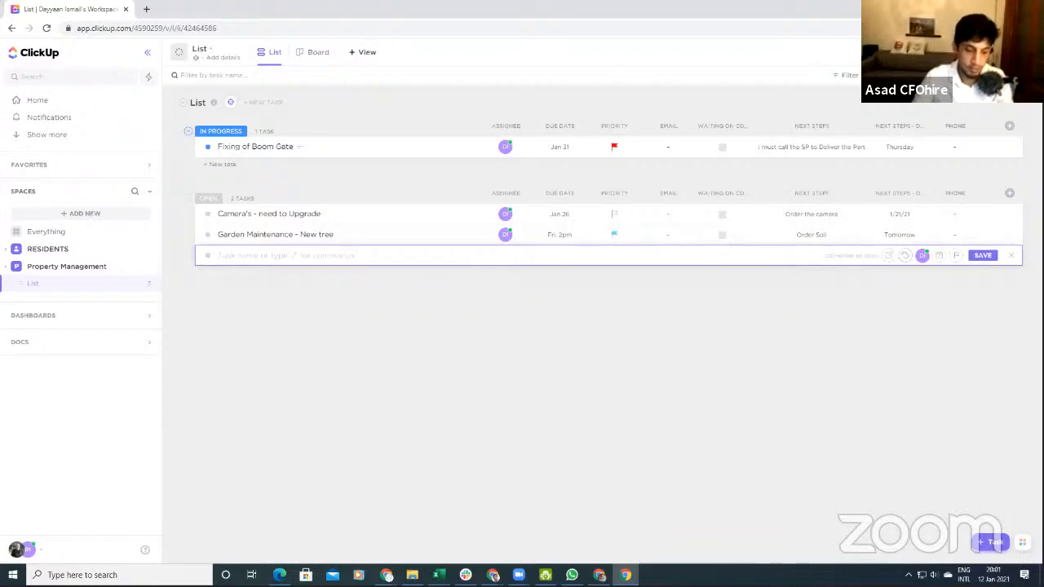
type("Blocked")
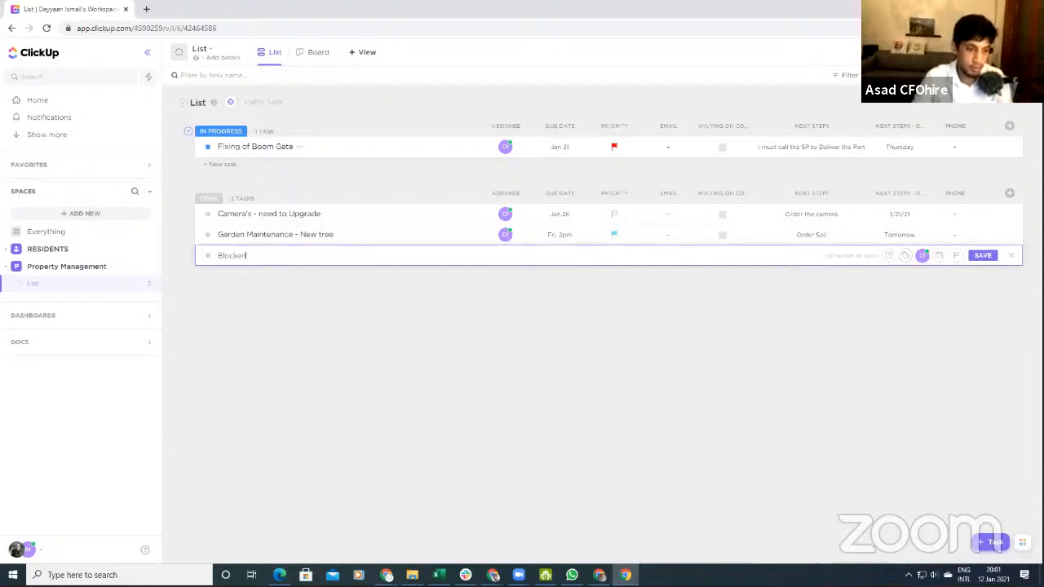
type(" Drains")
key("Return")
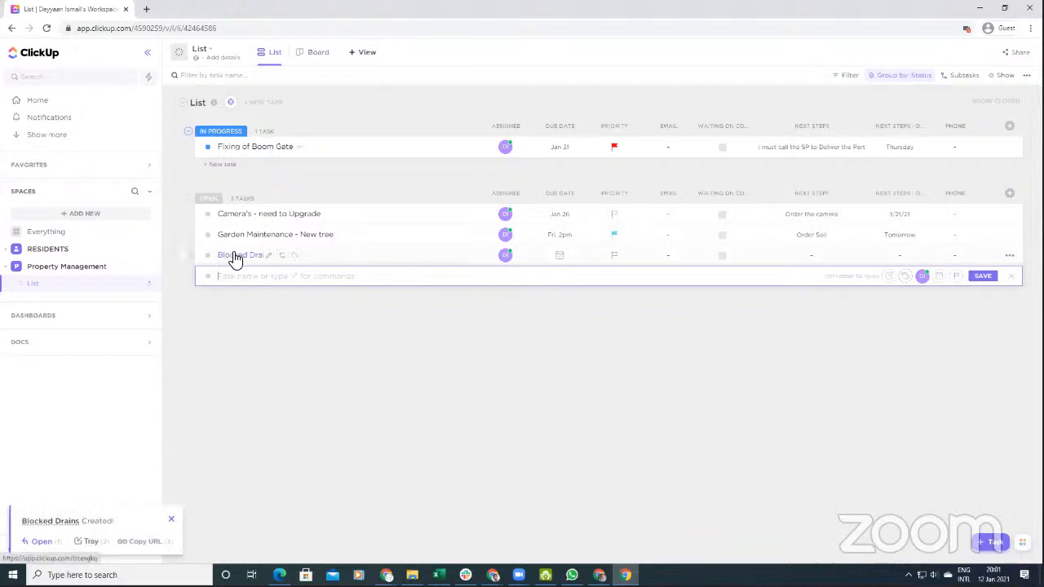
left_click(240, 257)
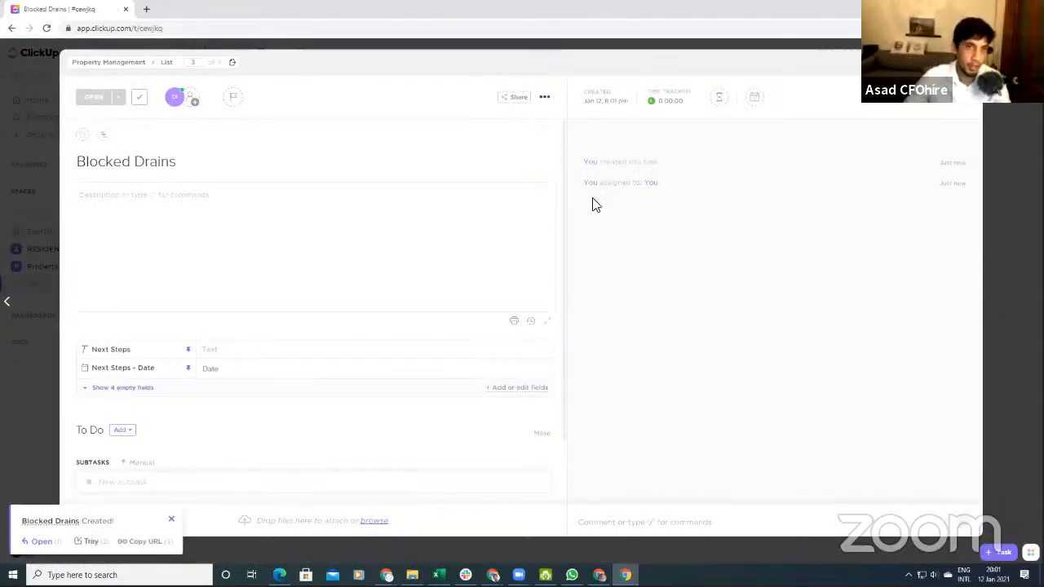
Step: Set the Blocked Drains task's priority to Urgent
left_click(720, 98)
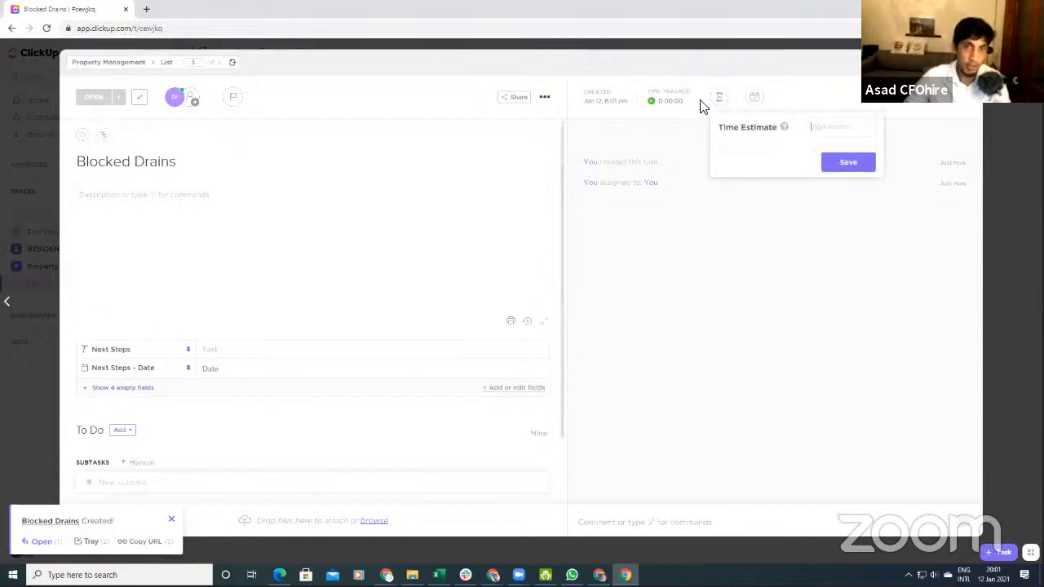
left_click(232, 100)
left_click(234, 99)
left_click(257, 125)
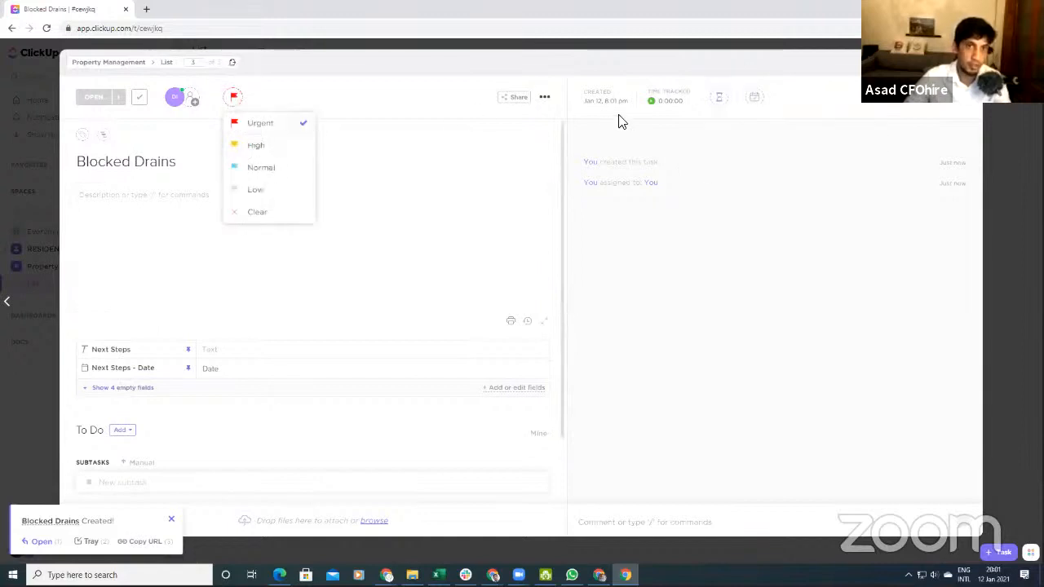
Step: Set the Blocked Drains task's due date to yesterday, 11 January 2021, at 11:15 am
left_click(718, 99)
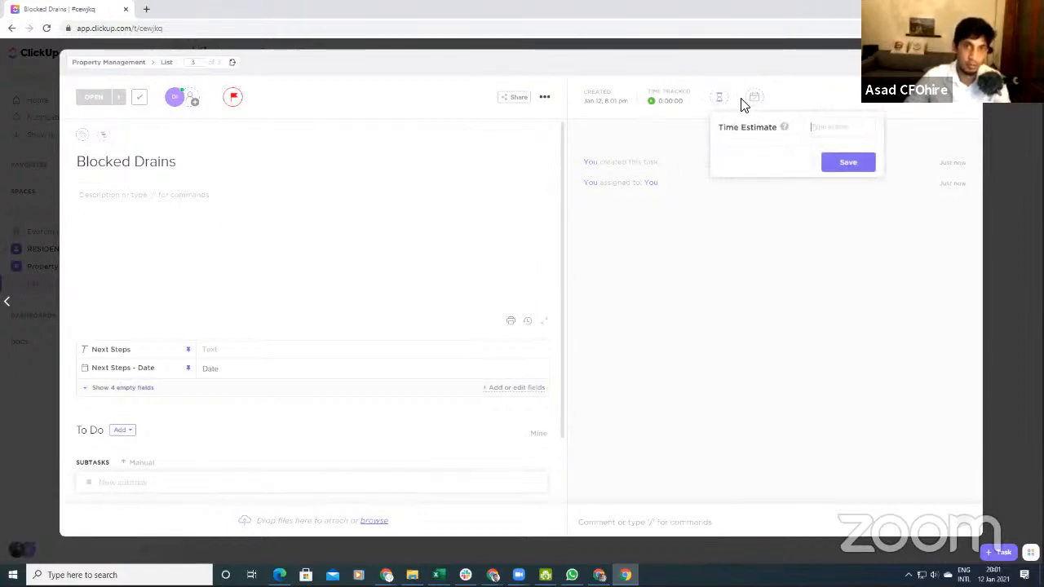
left_click(753, 101)
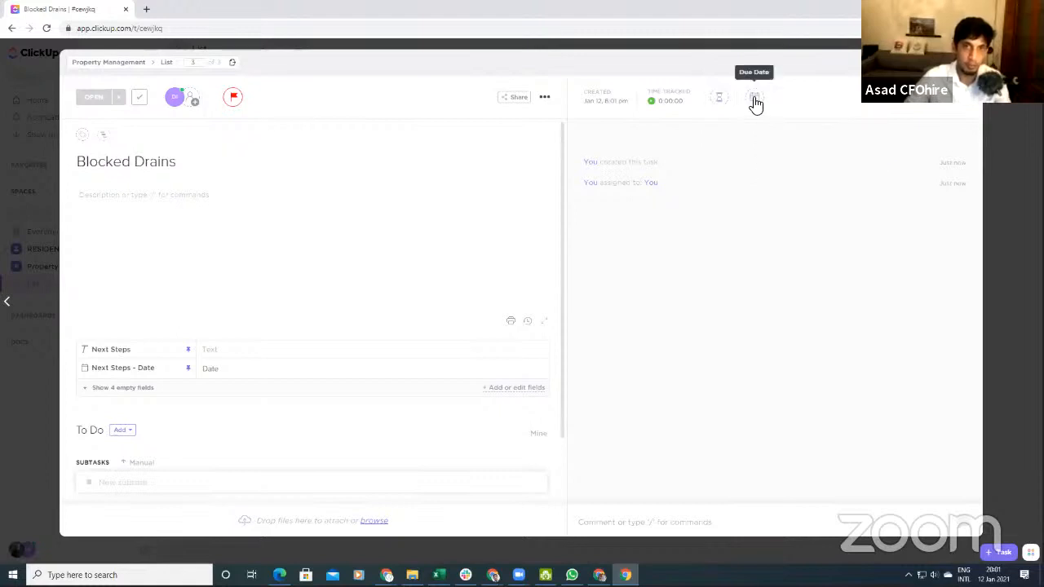
left_click(756, 101)
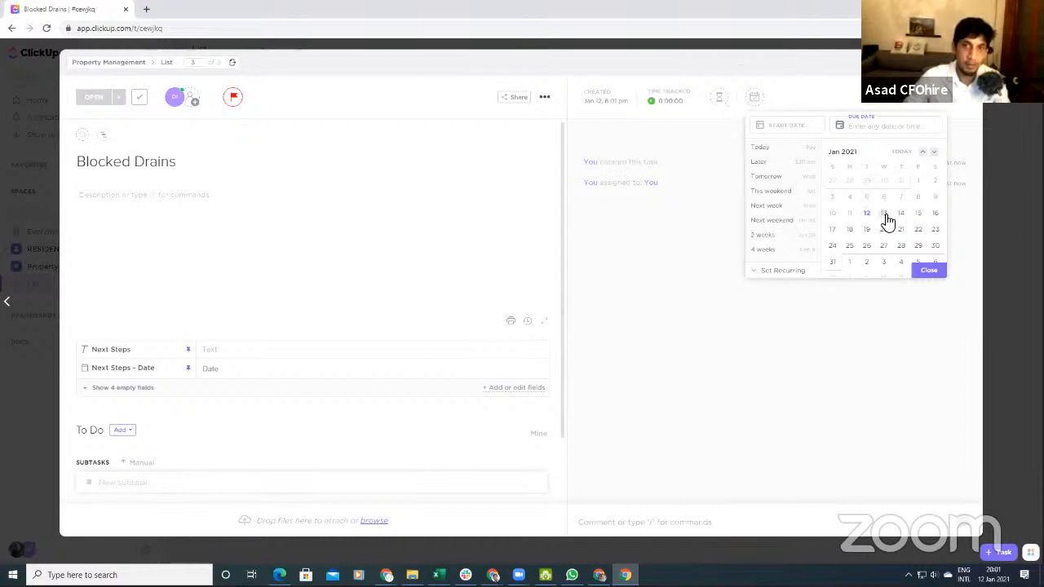
left_click(884, 219)
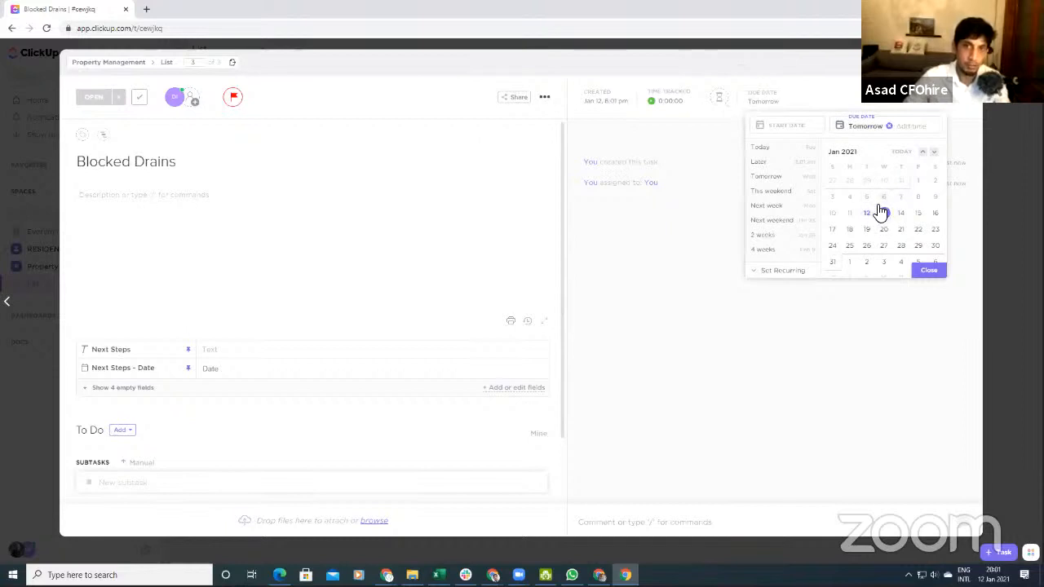
left_click(850, 214)
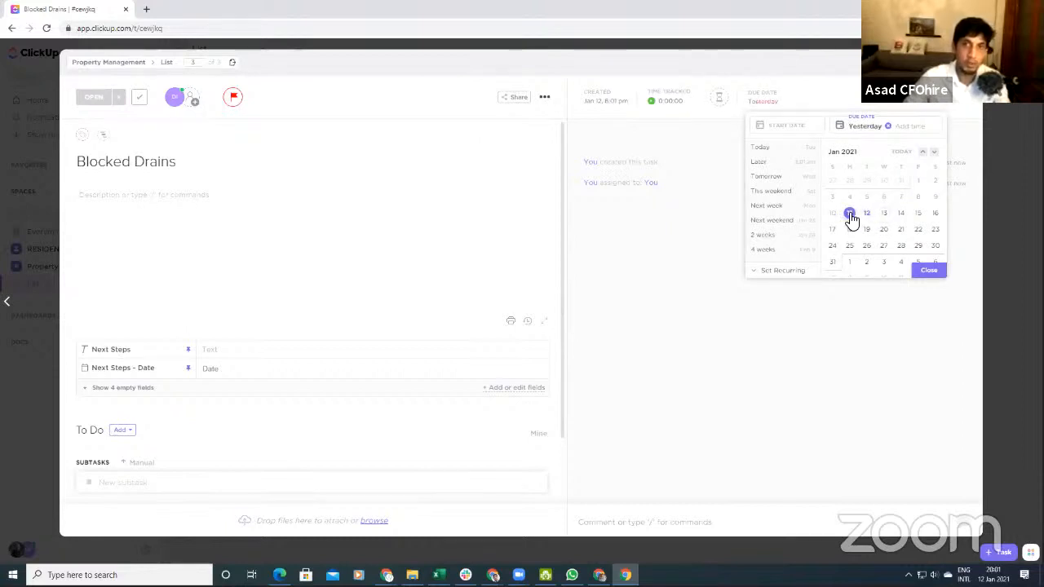
left_click(918, 127)
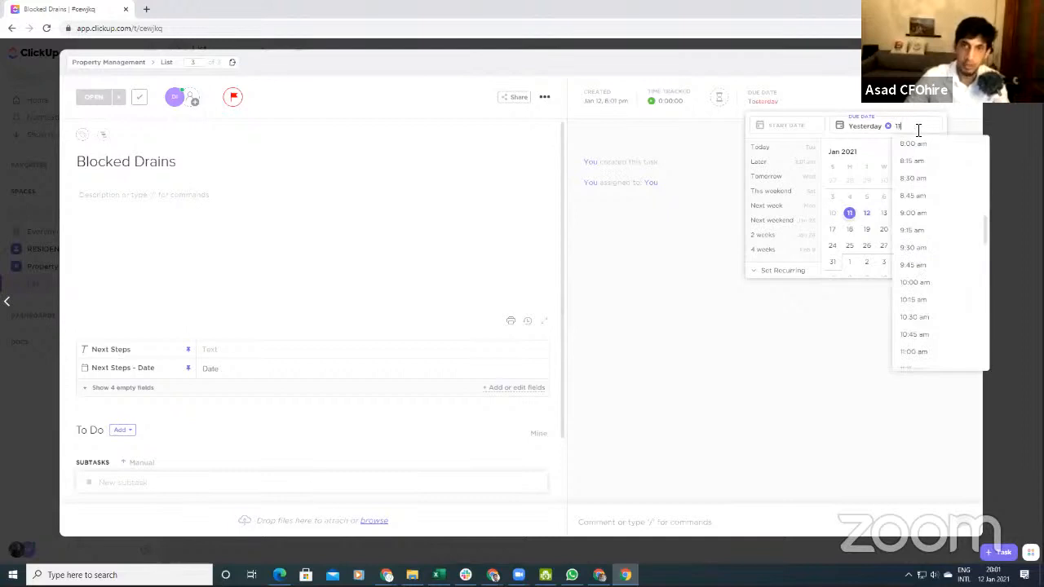
type("11")
left_click(919, 201)
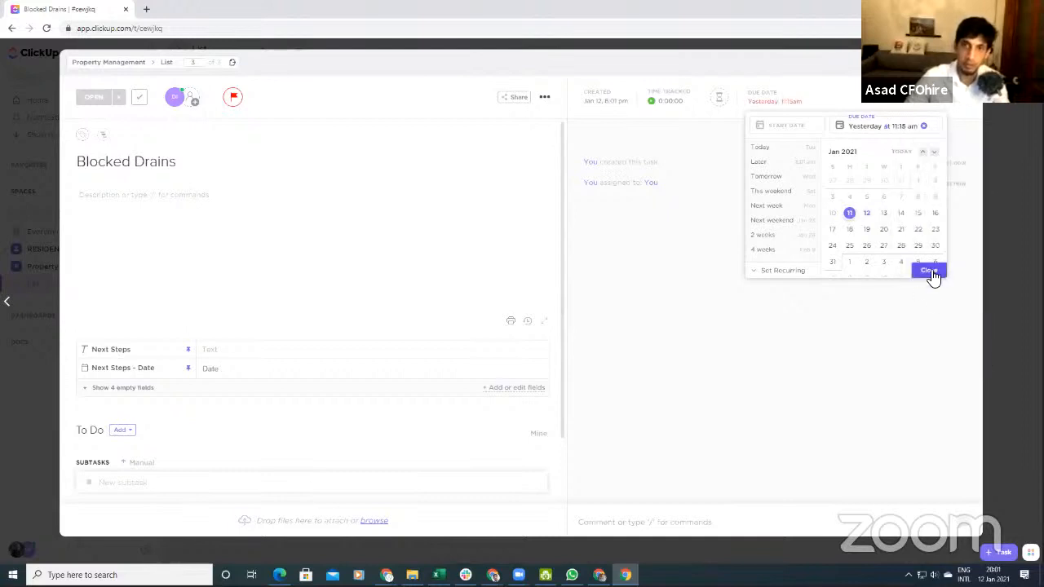
Step: Reveal the Blocked Drains task's empty custom fields and mark it as Waiting On Contractor
left_click(235, 390)
left_click(123, 389)
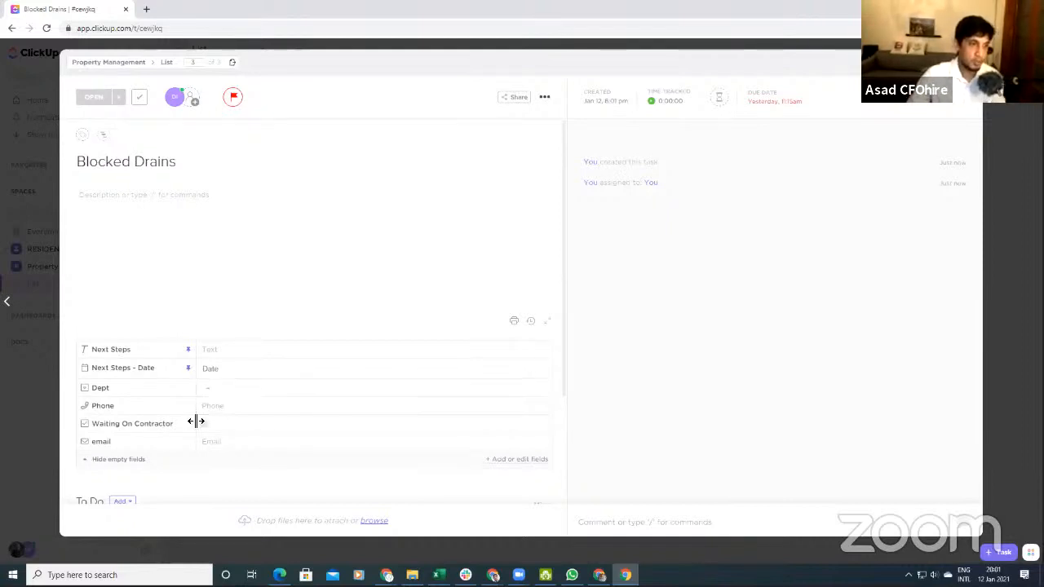
left_click(205, 426)
left_click(205, 425)
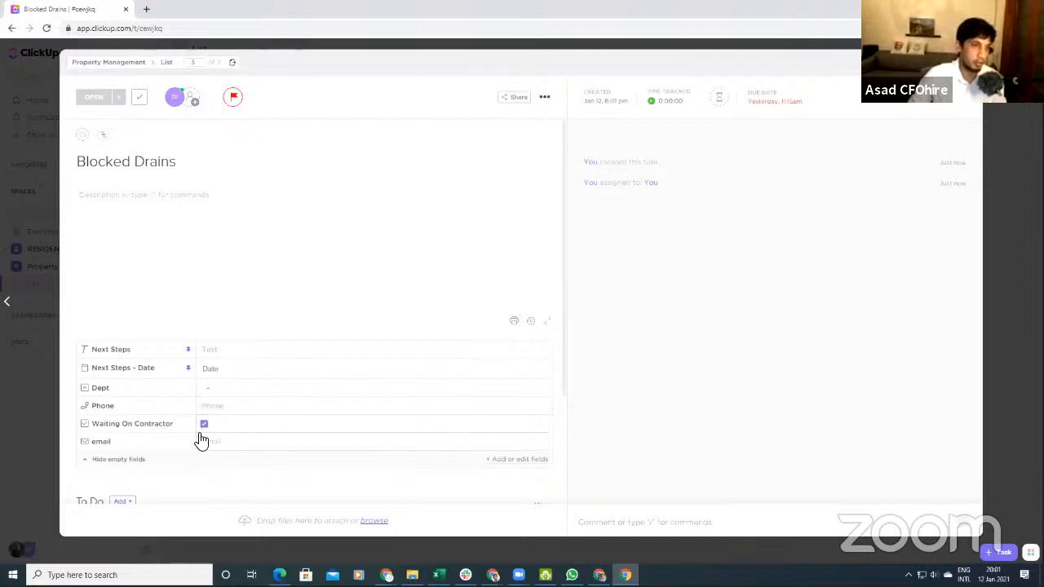
Step: Enter "i called them plenty times" as the Blocked Drains task's Next Steps
left_click(230, 350)
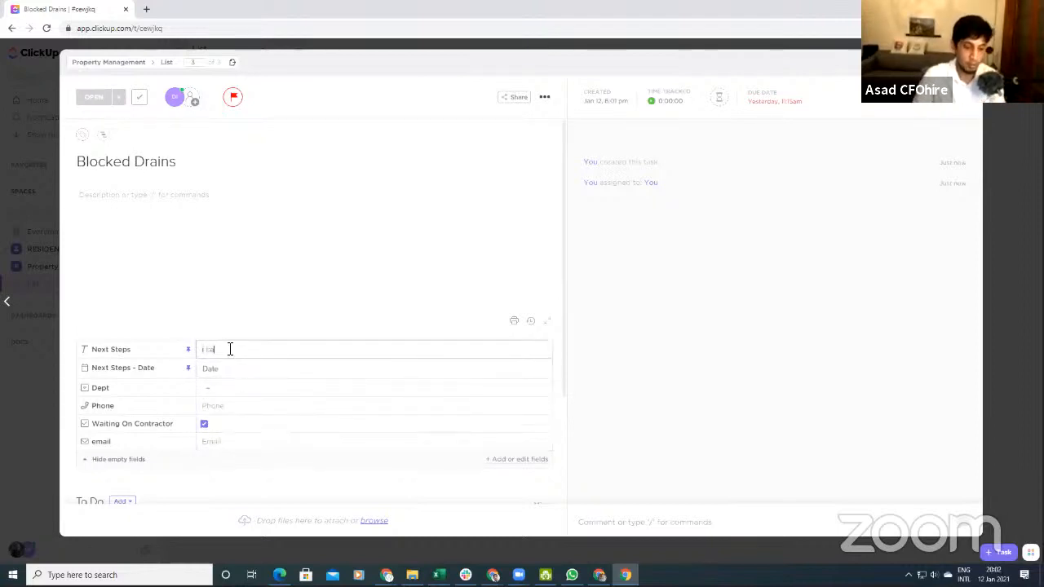
type("i called them plenty times")
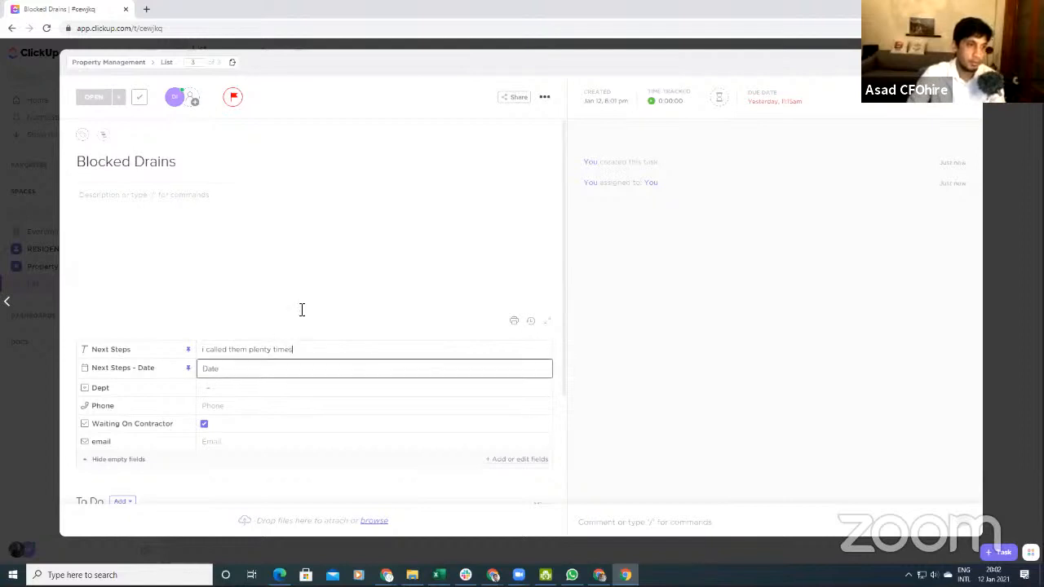
scroll(300, 277, "down", 2)
scroll(317, 291, "up", 2)
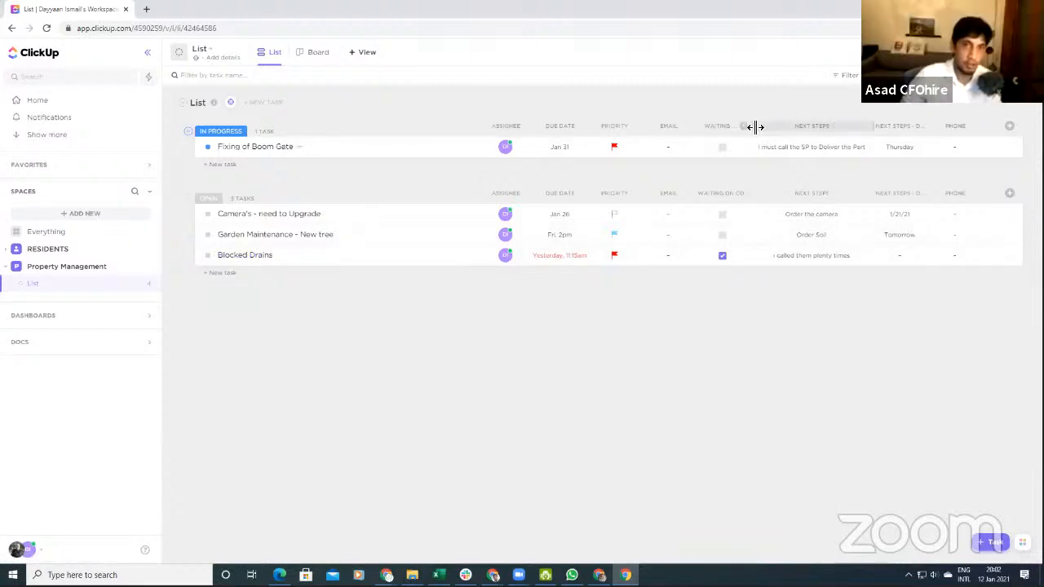
Step: Widen the Waiting On Contractor column in the task list until its full heading fits
left_click_drag(753, 127, 787, 135)
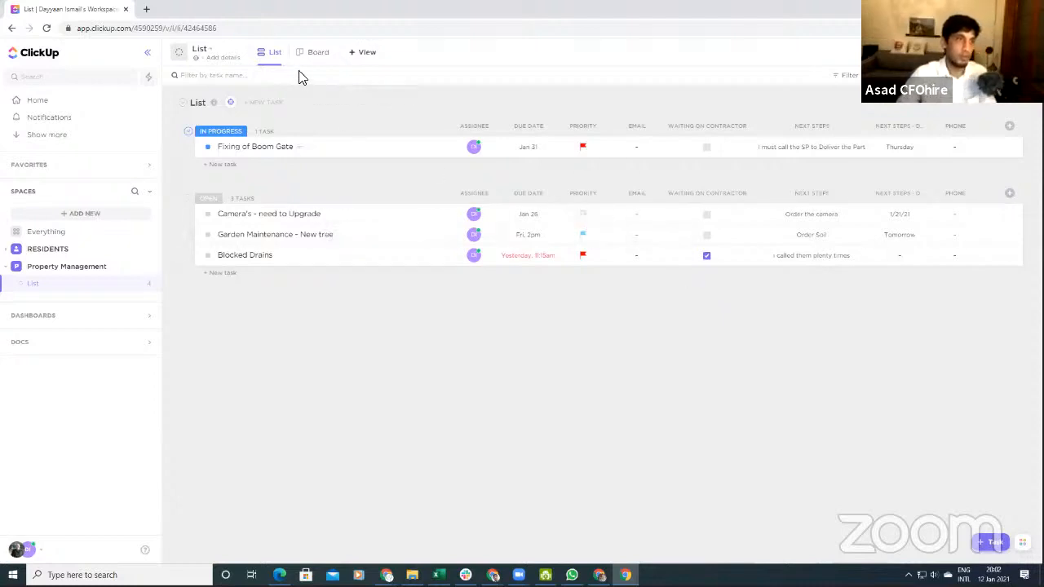
left_click(281, 54)
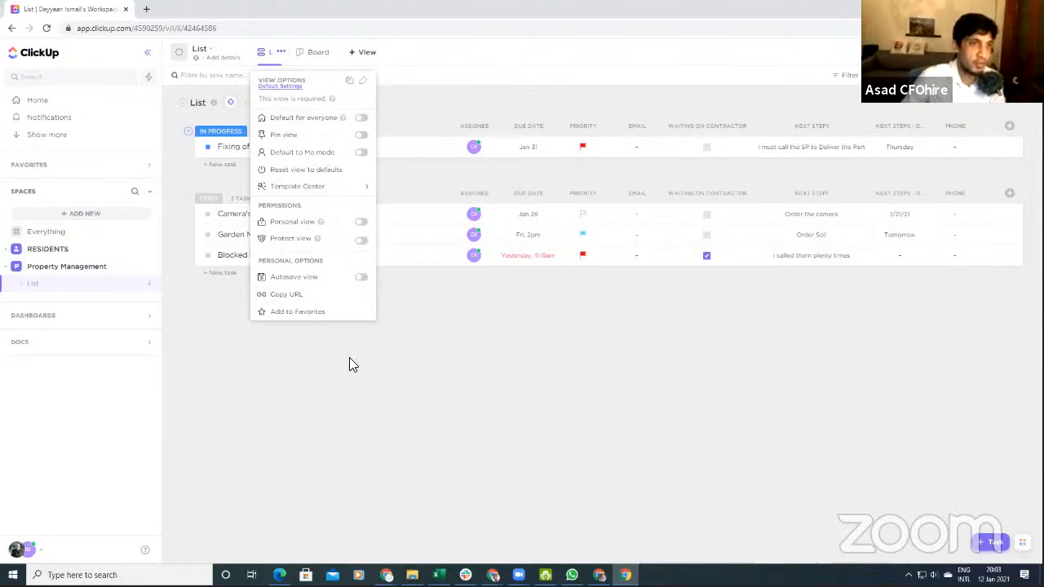
left_click(326, 364)
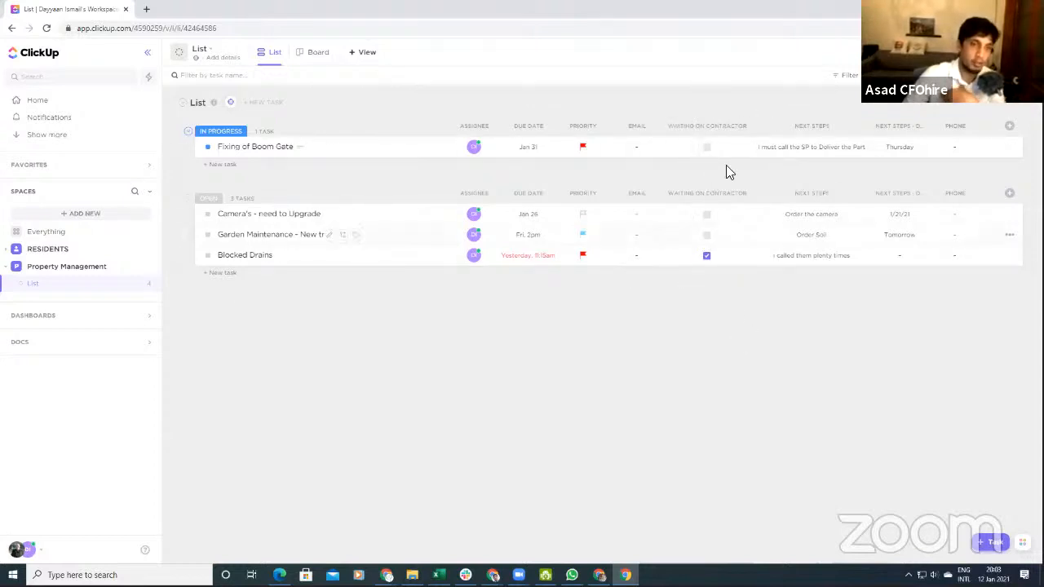
Step: Try filtering the task list by the name "wai" and clear the filter
left_click(198, 76)
type("w")
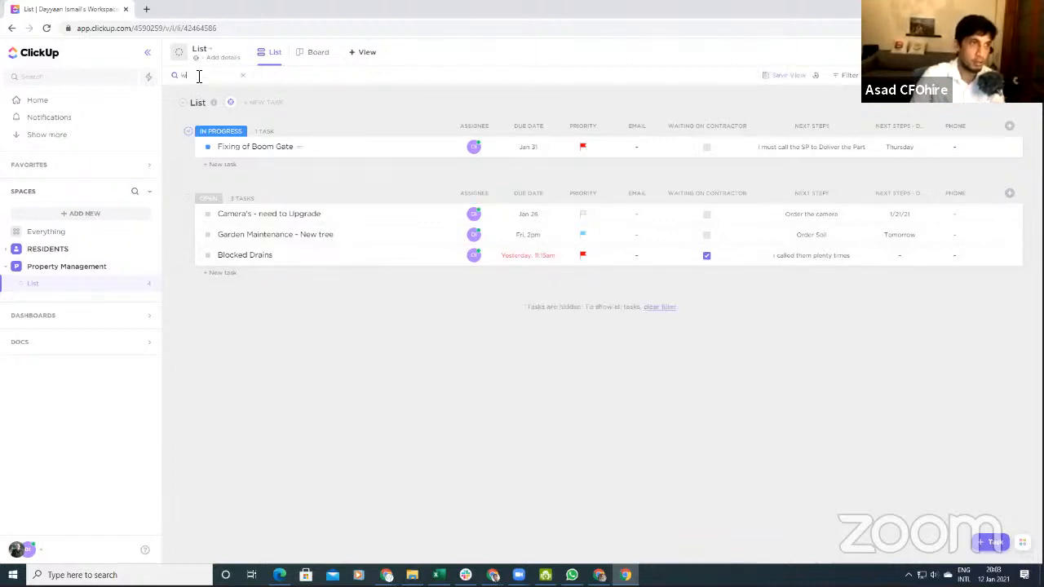
type("ai")
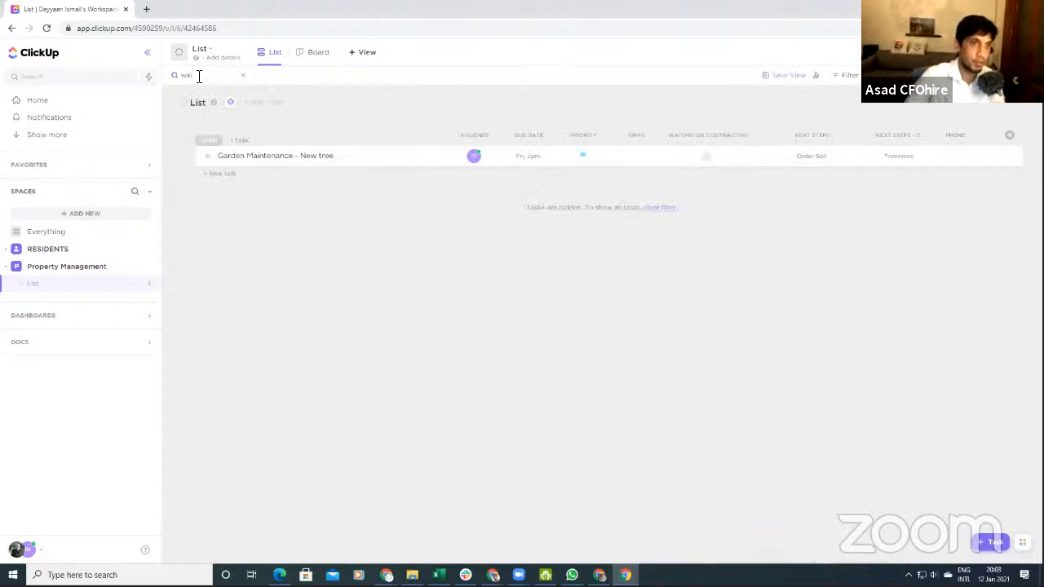
type("l")
double_click(185, 79)
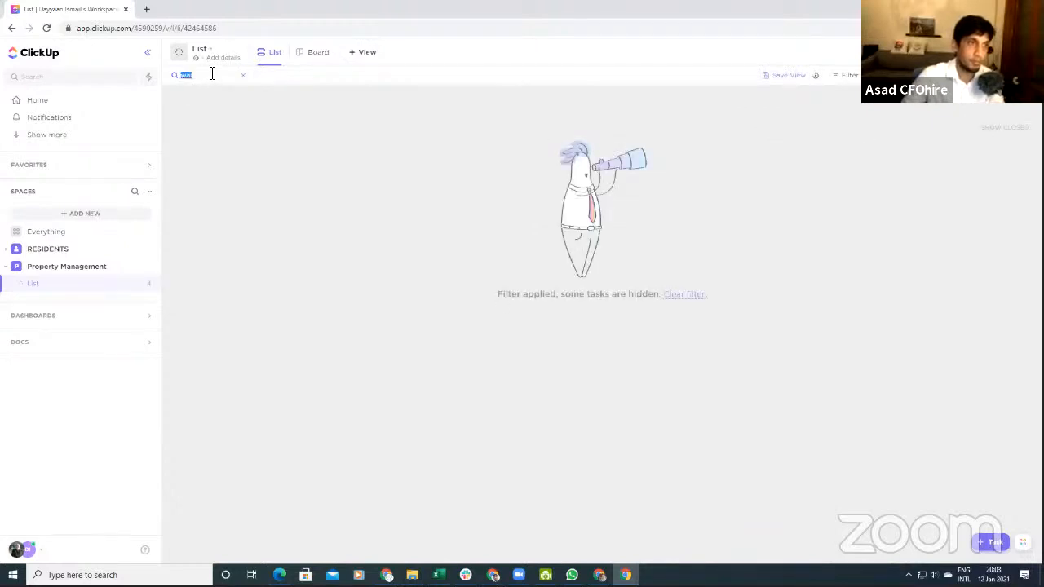
left_click(210, 77)
key("BackSpace")
key("BackSpace")
key("BackSpace")
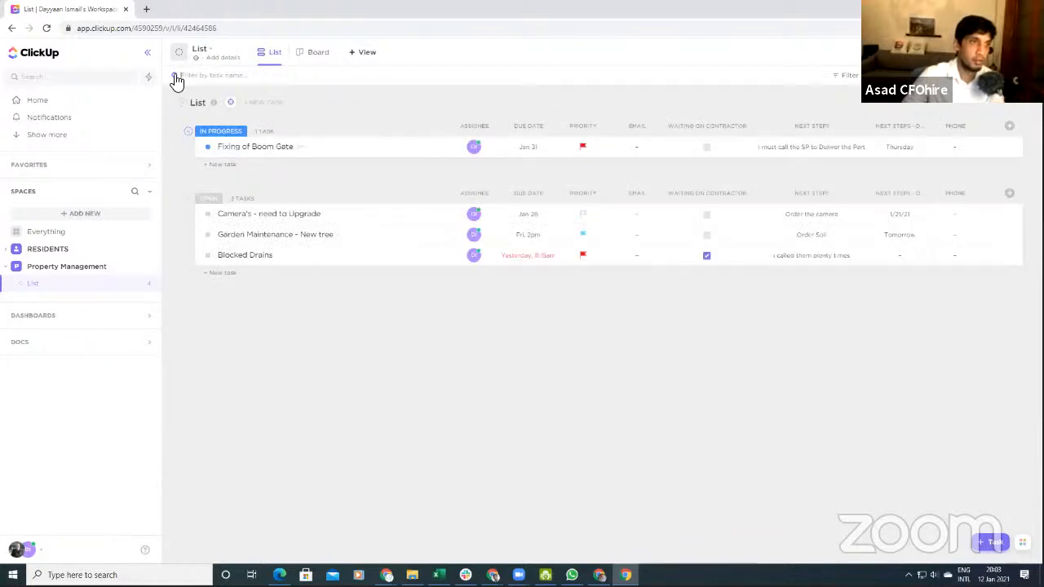
left_click(210, 46)
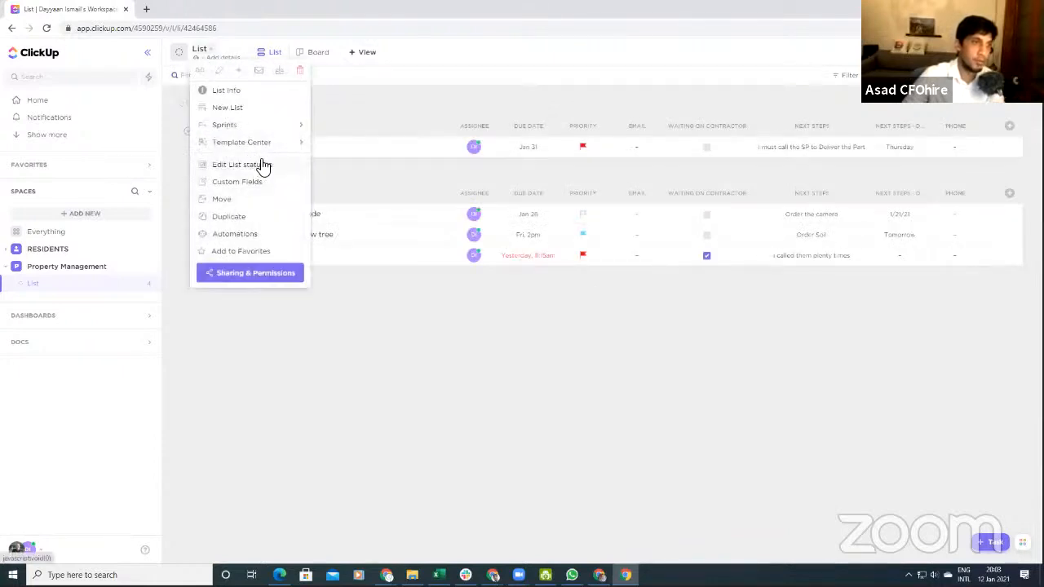
left_click(380, 107)
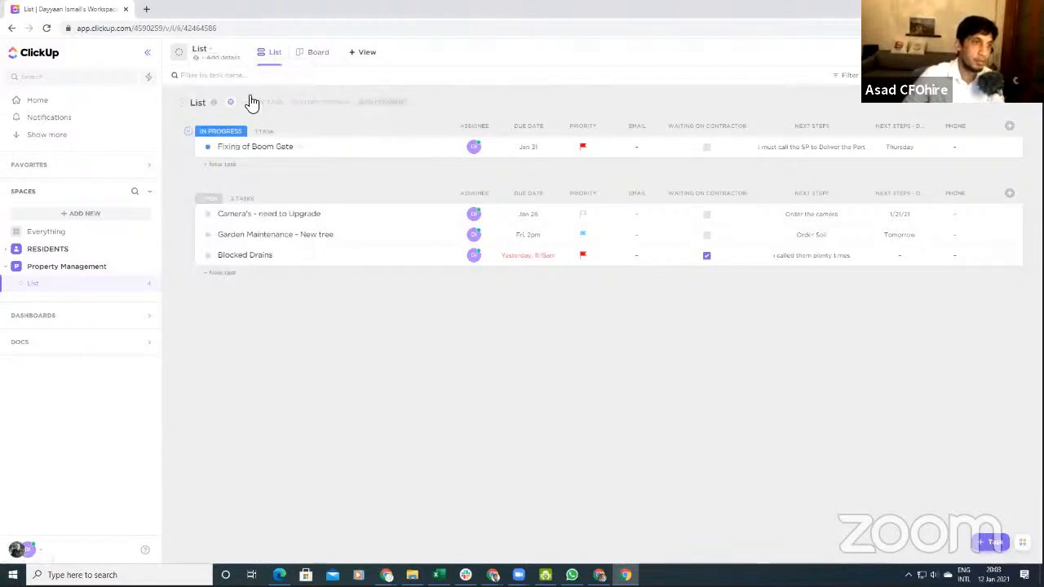
left_click(182, 106)
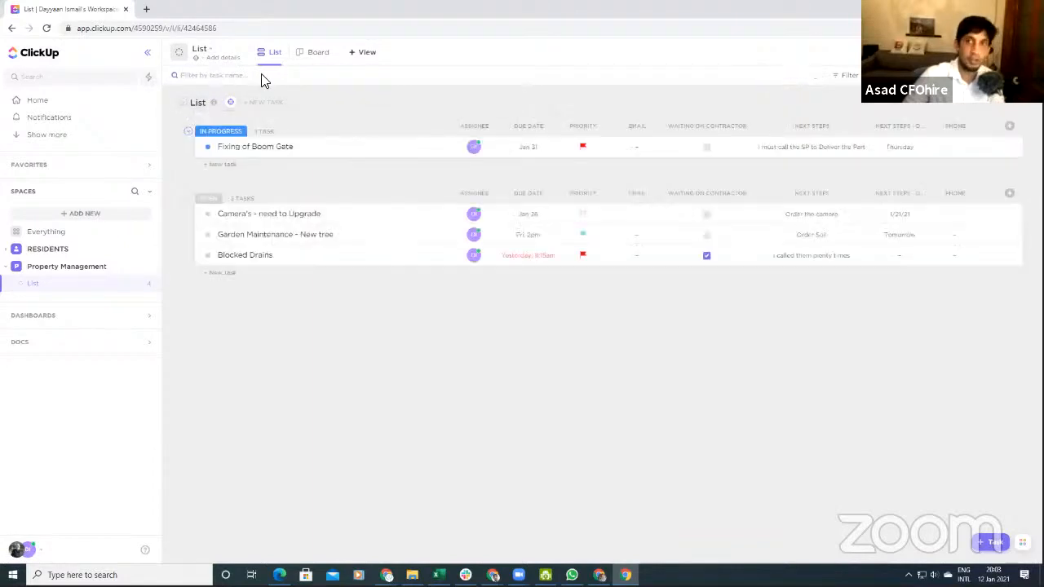
Step: Filter the task list to show only tasks where Waiting On Contractor is checked
left_click(840, 74)
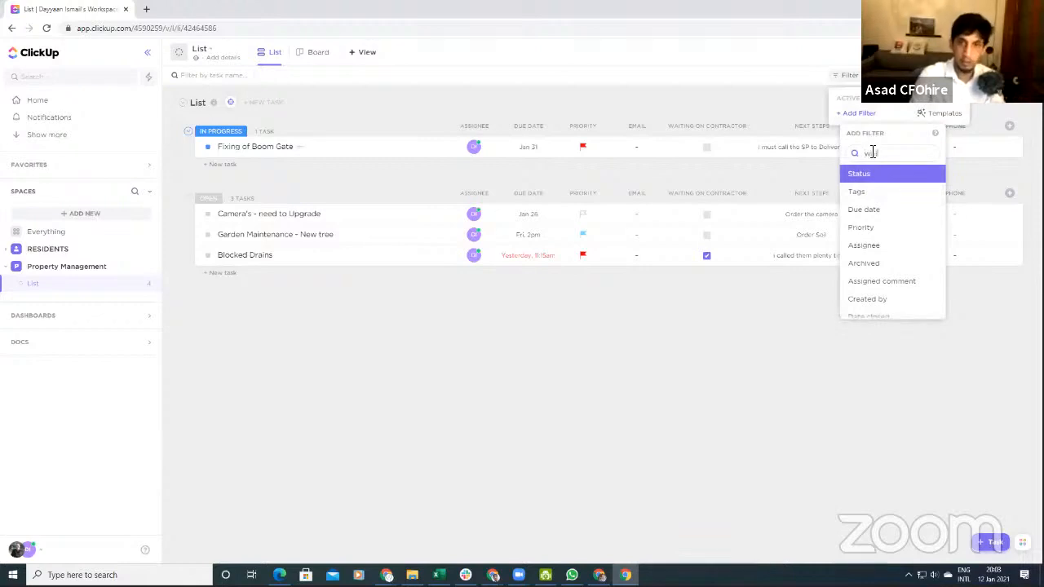
type("wai")
left_click(880, 181)
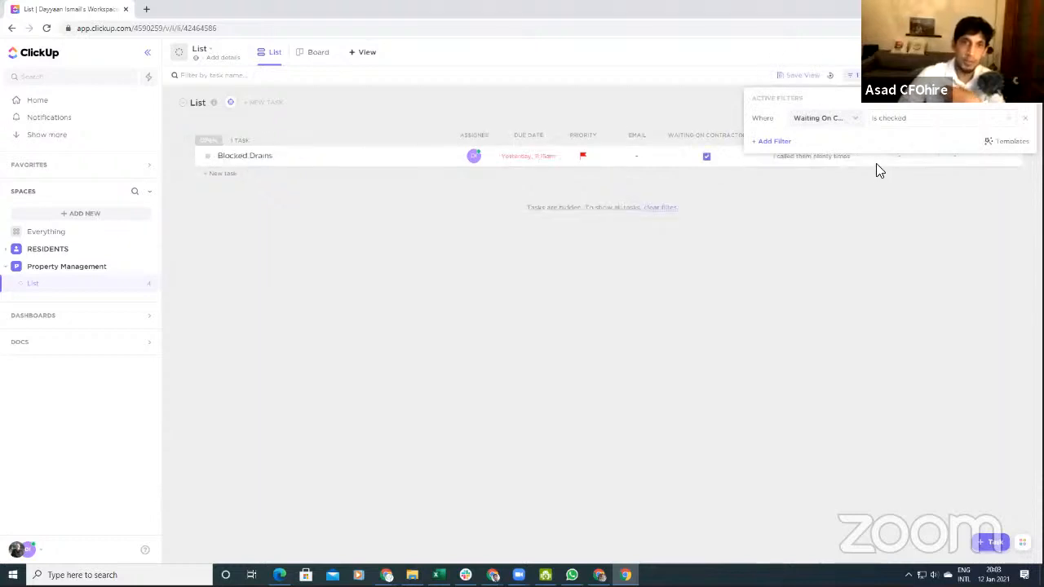
left_click(858, 121)
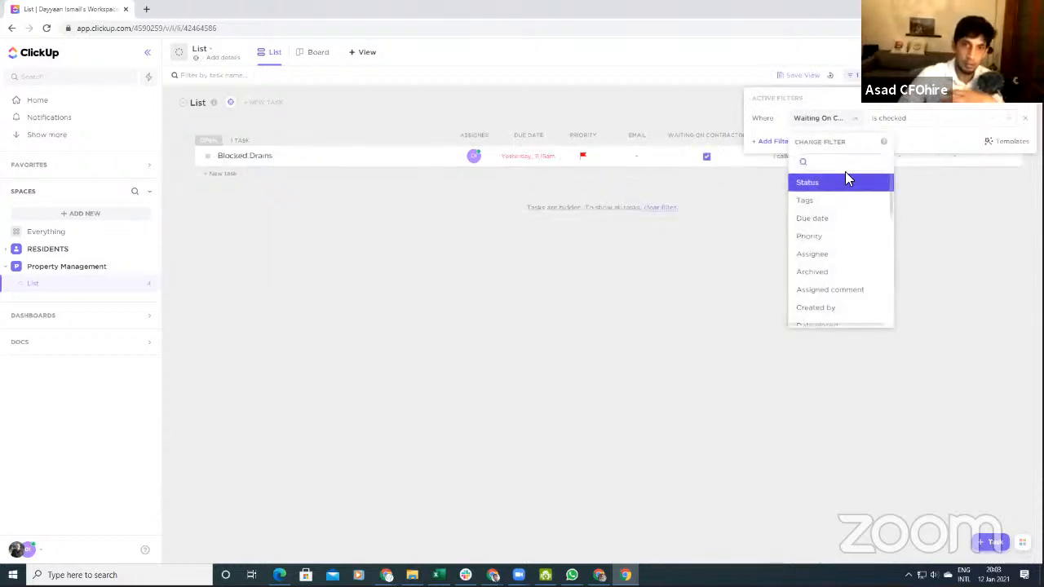
left_click(922, 120)
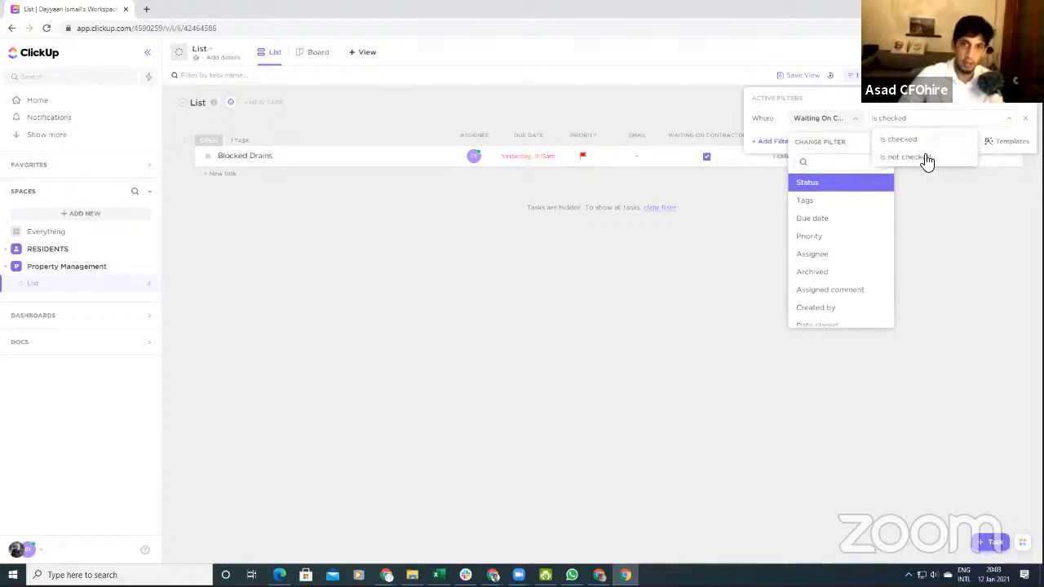
left_click(914, 140)
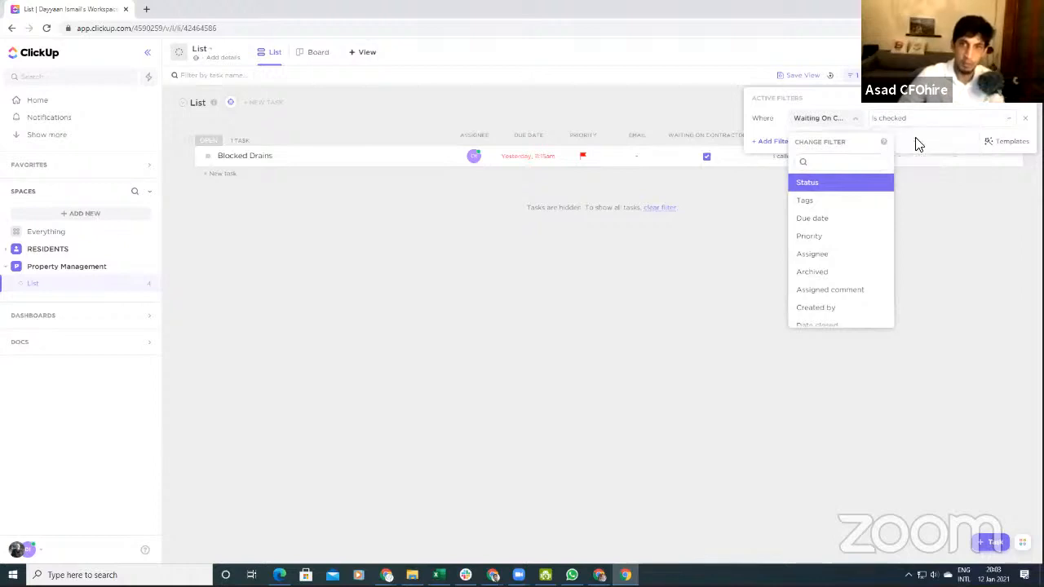
left_click(967, 256)
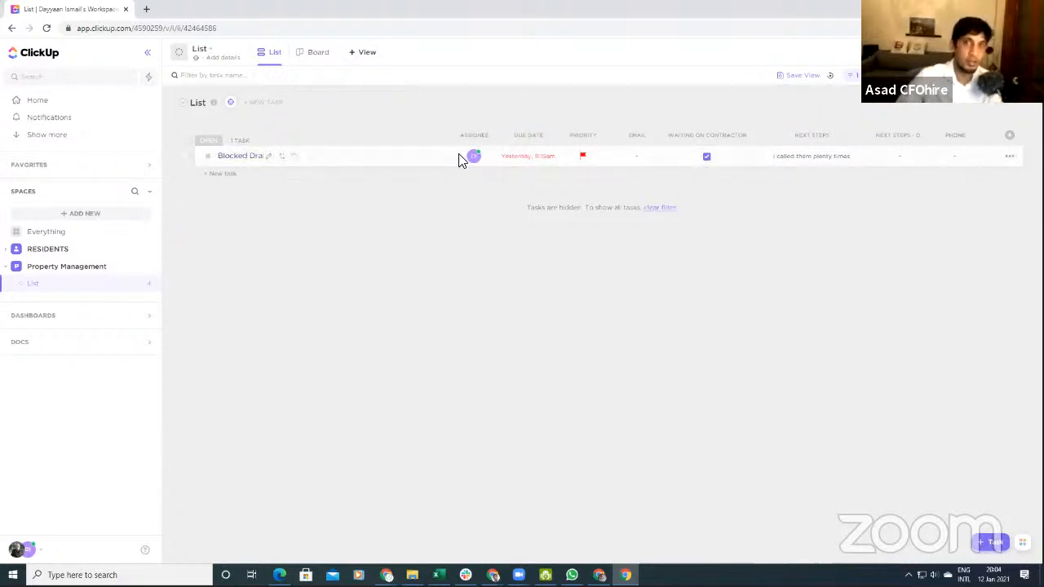
Step: Save the filtered list view for everyone and duplicate the view
left_click(795, 75)
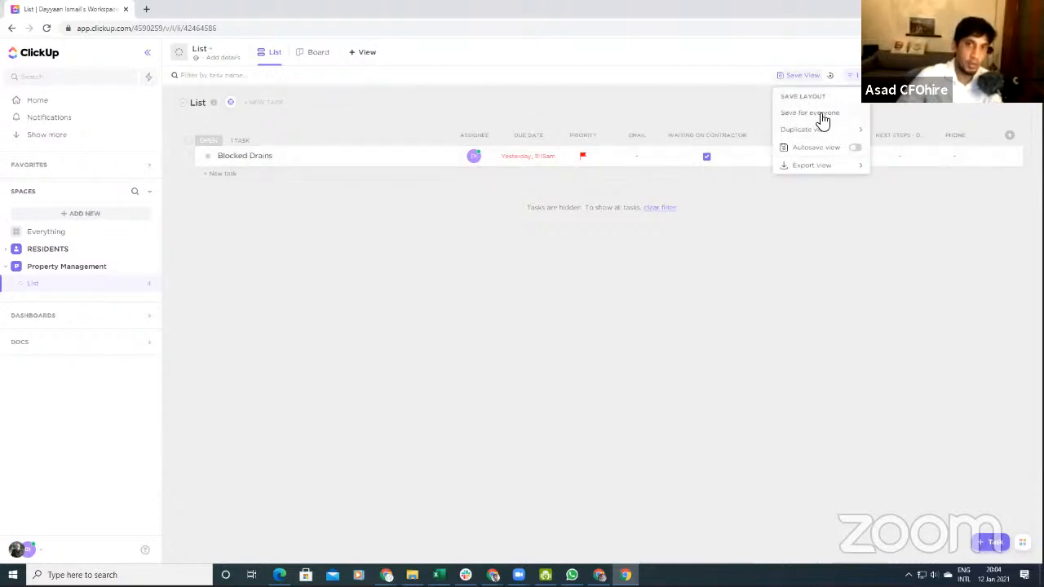
left_click(821, 118)
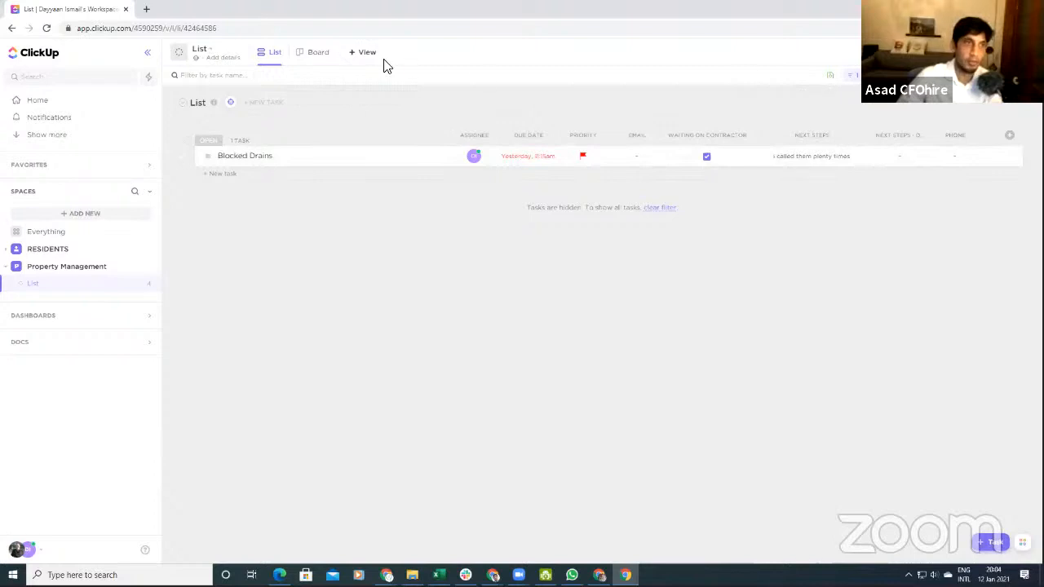
left_click(281, 53)
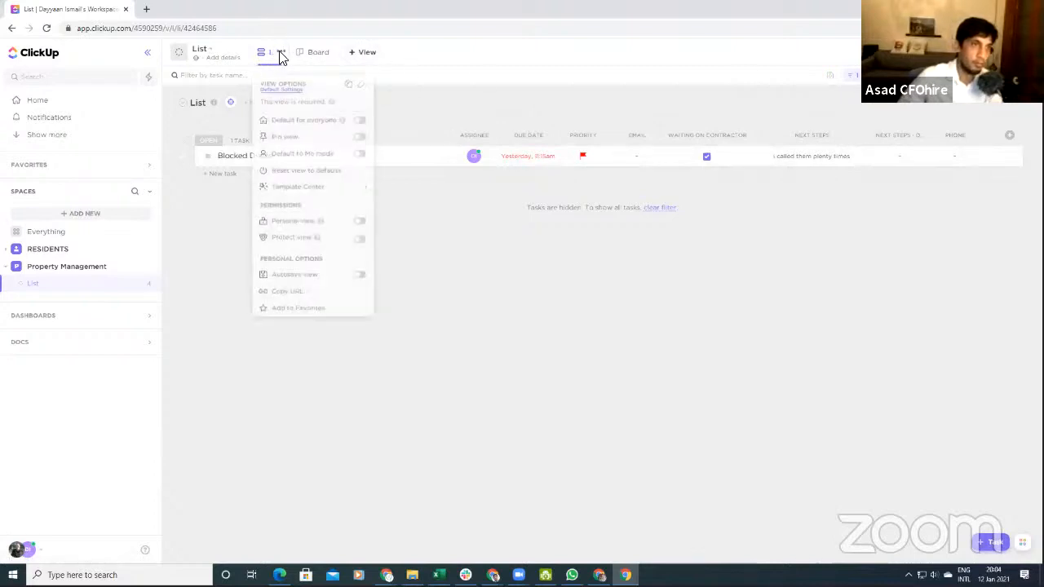
left_click(350, 83)
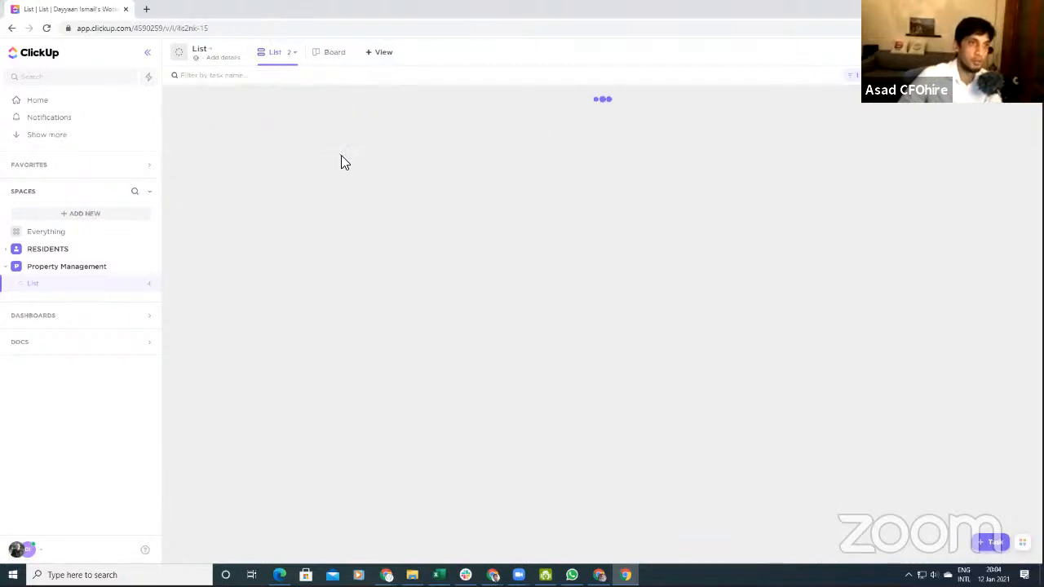
Step: Rename the duplicated list view as "Waiting ON"
left_click(292, 55)
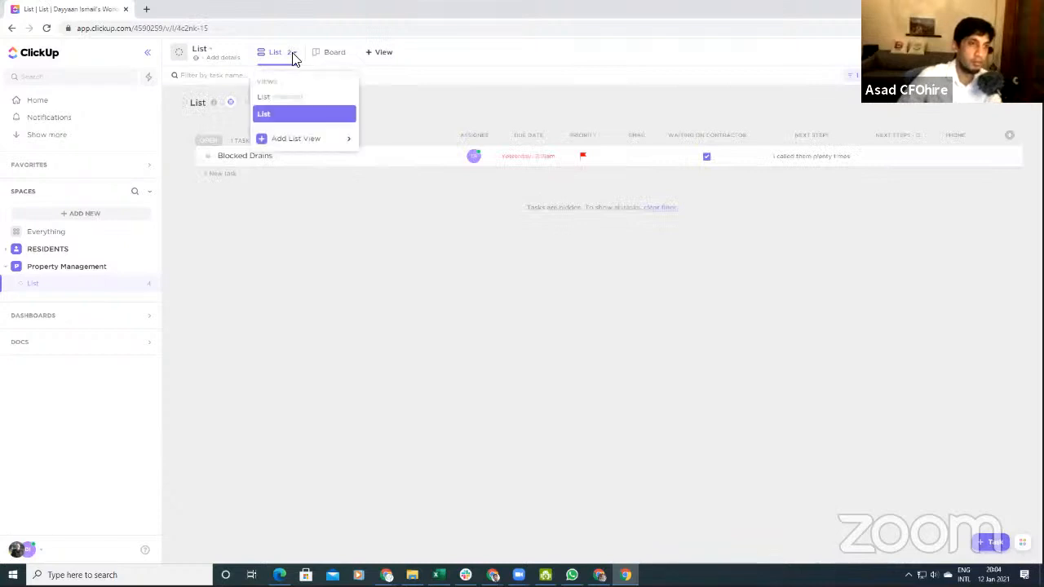
left_click(346, 114)
left_click(344, 141)
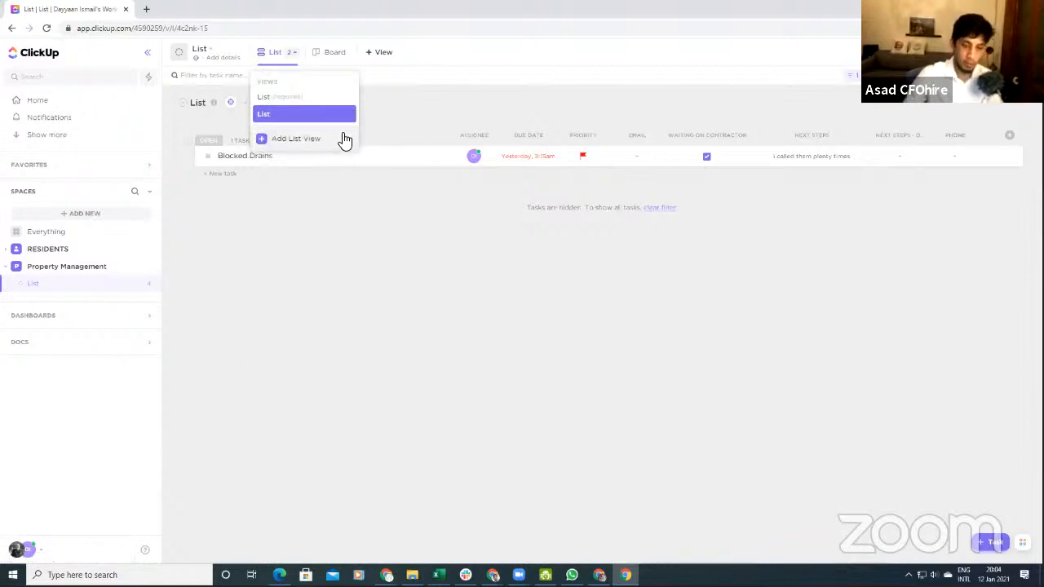
type("ting ON")
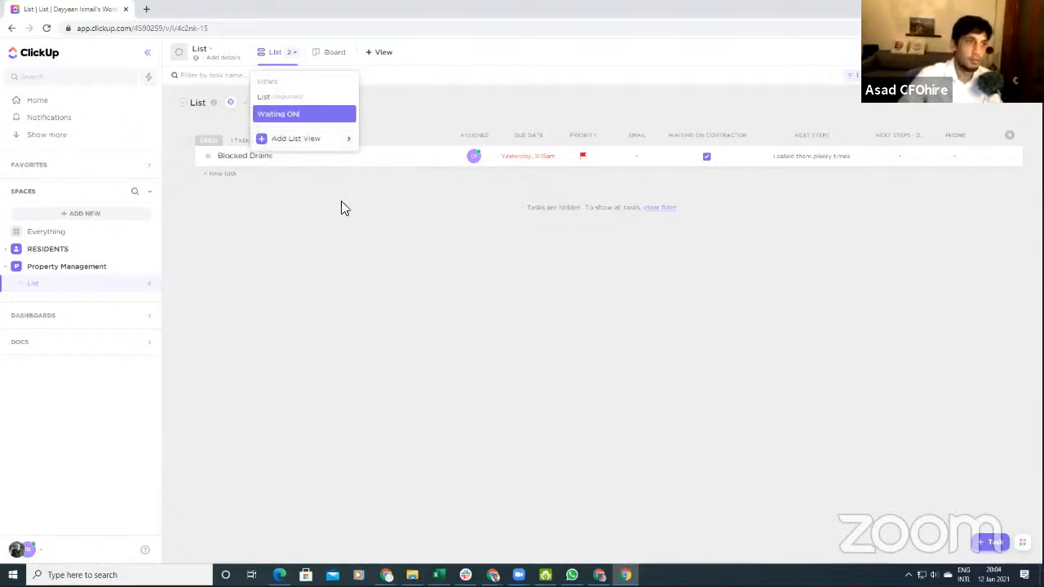
key("Return")
left_click(370, 257)
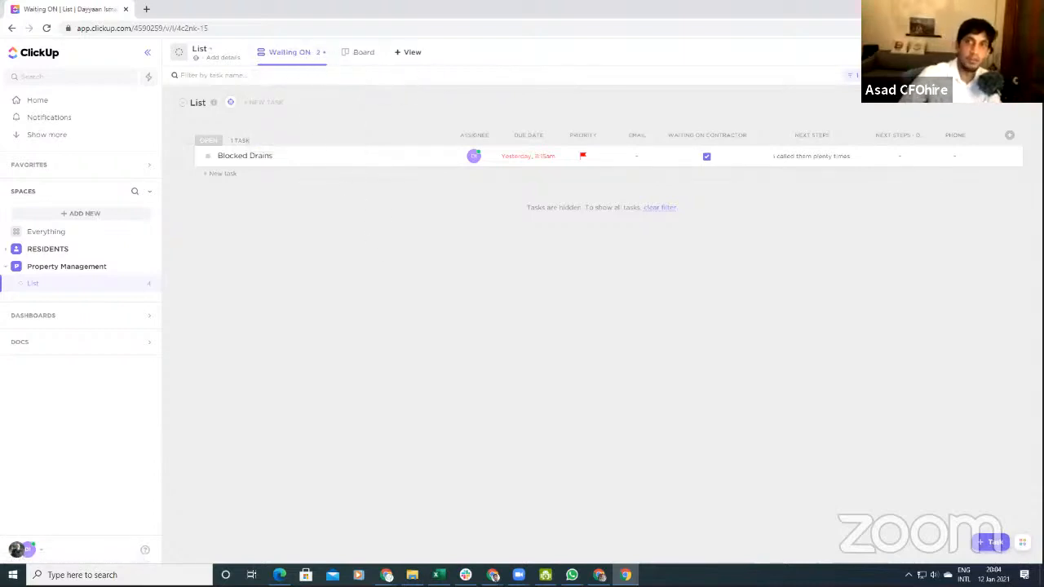
Step: Enable public sharing for the Waiting ON view and copy its public link
left_click(1029, 75)
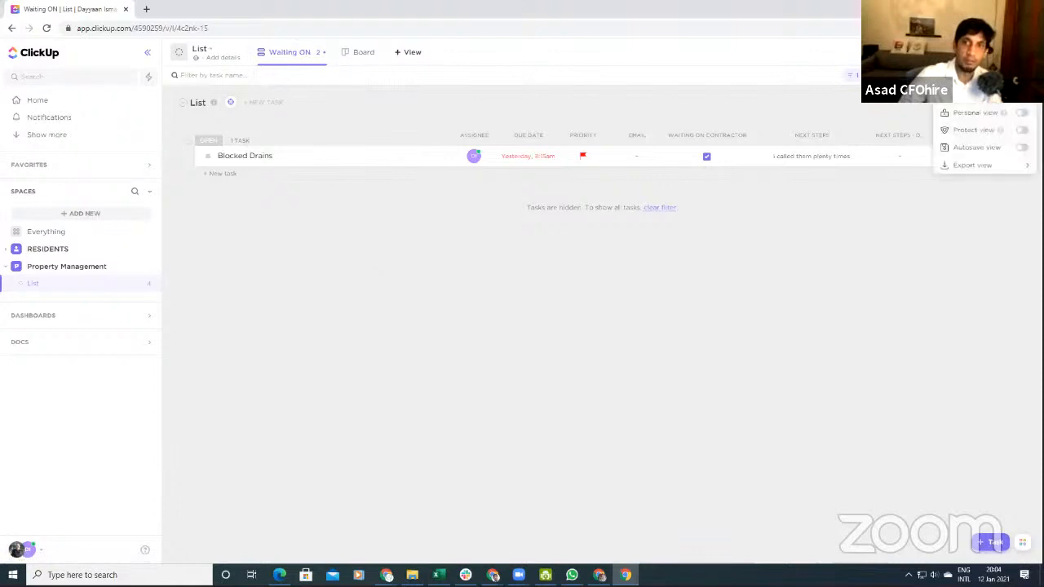
left_click(979, 76)
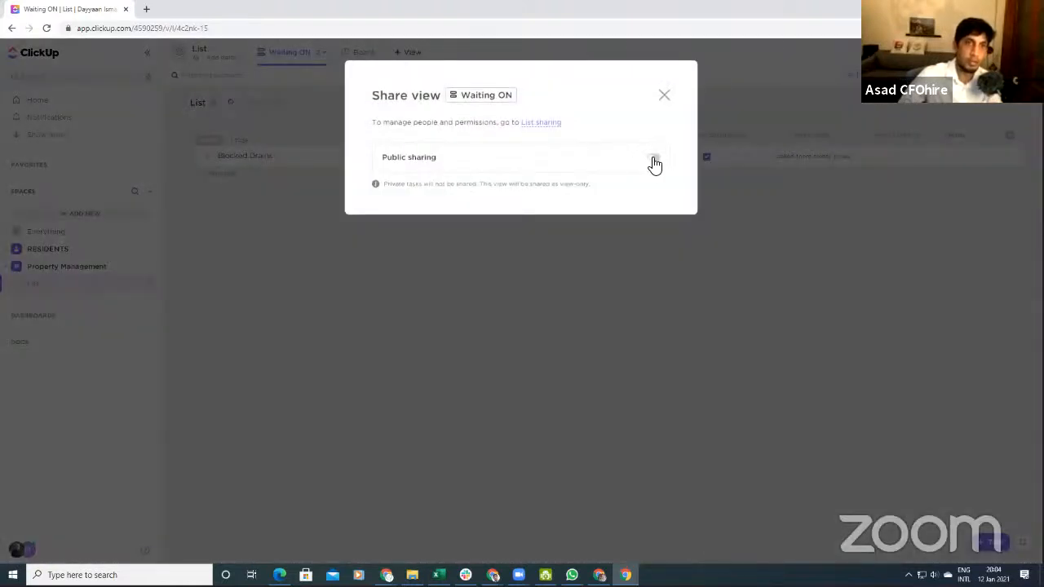
left_click(653, 160)
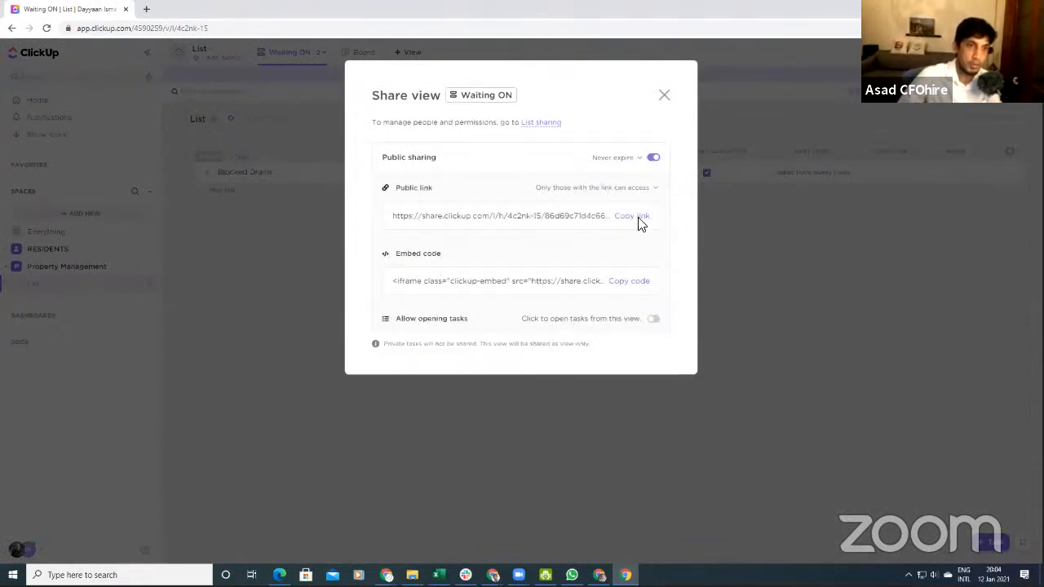
left_click(641, 218)
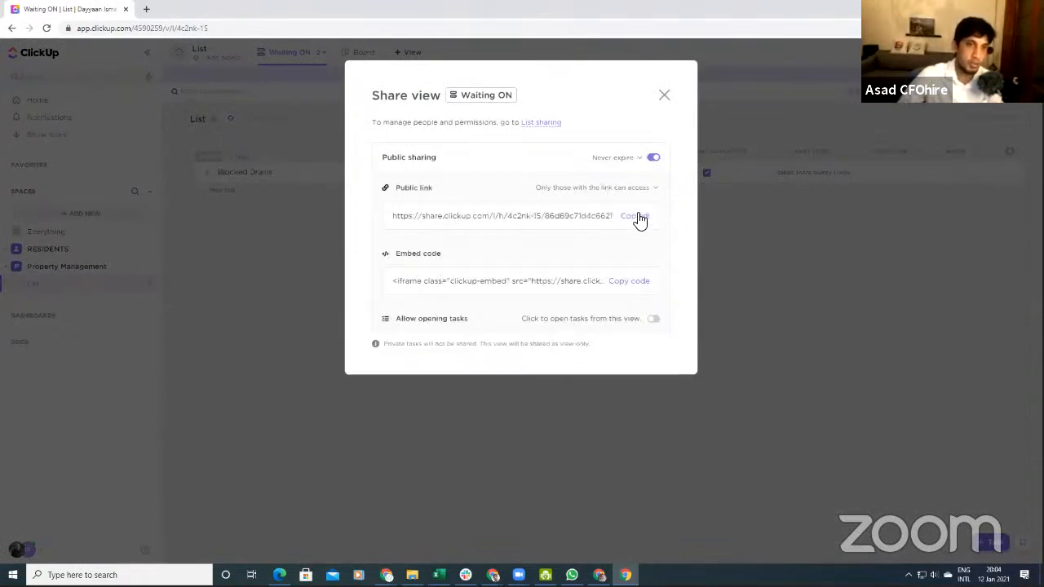
left_click(664, 96)
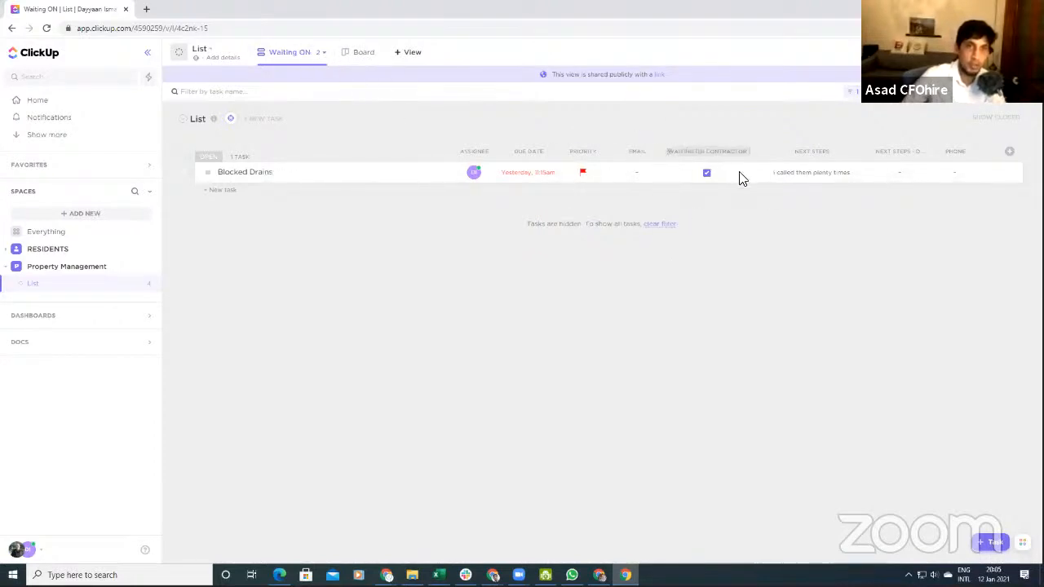
Step: Return to the original List view and remove its Waiting On Contractor filter
left_click(321, 54)
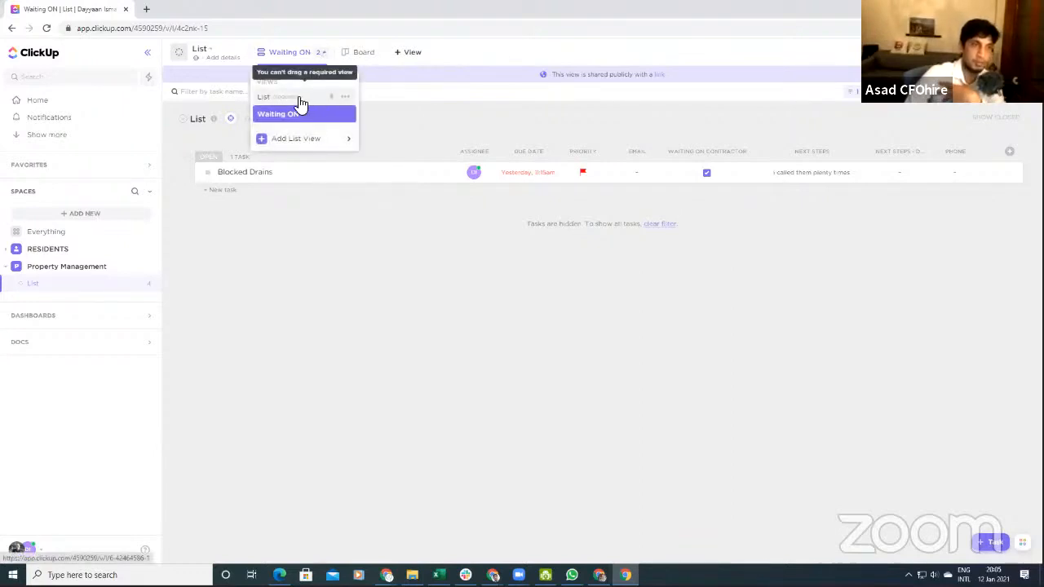
left_click(299, 98)
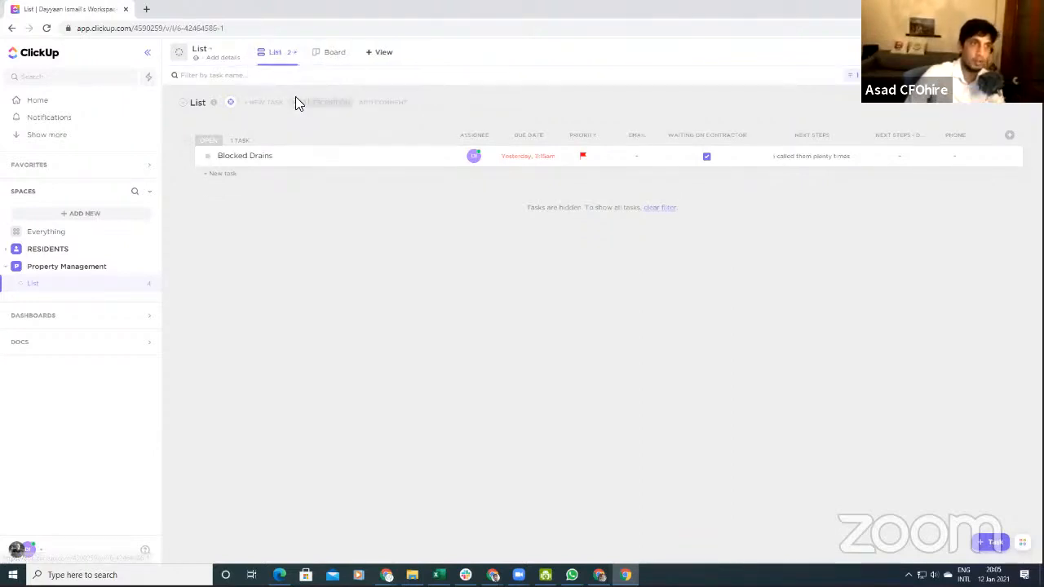
left_click(293, 53)
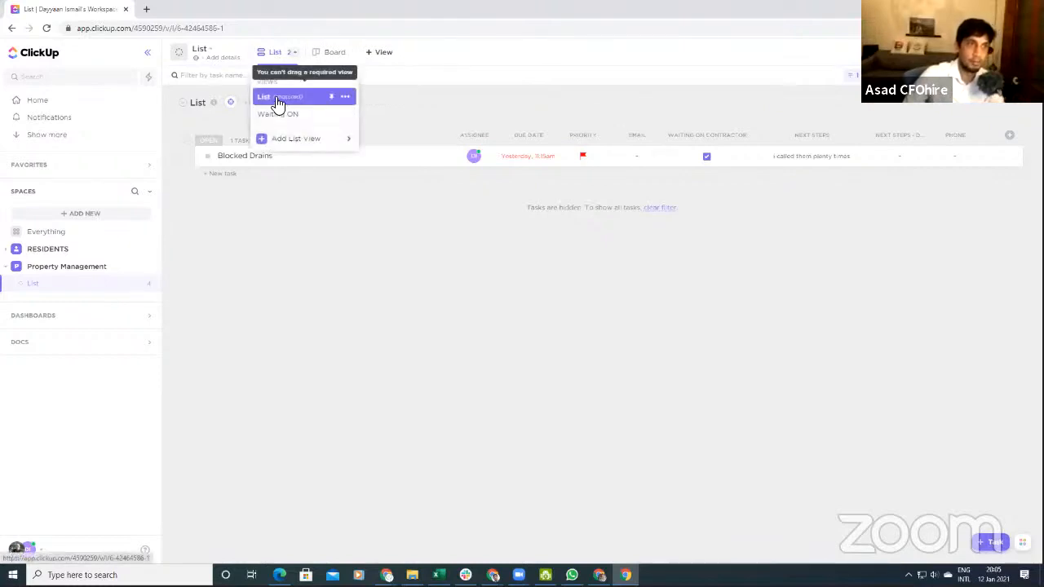
left_click(278, 102)
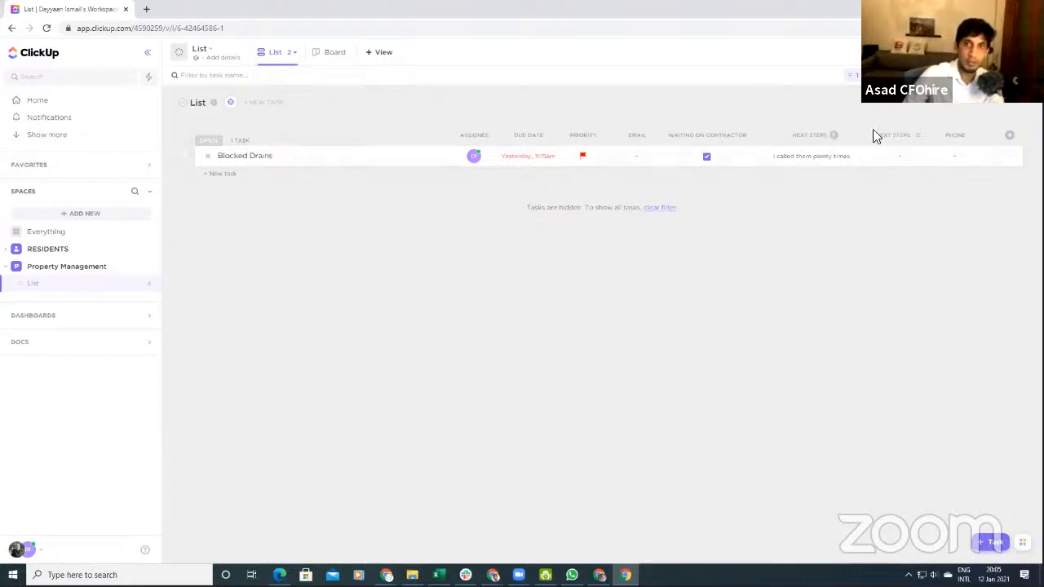
left_click(852, 76)
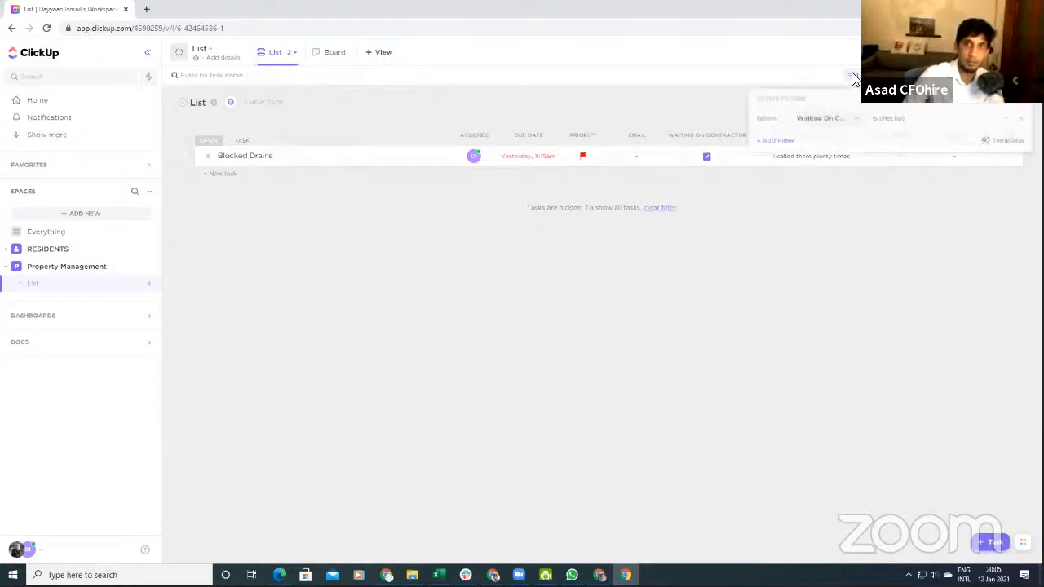
left_click(1024, 119)
left_click(683, 301)
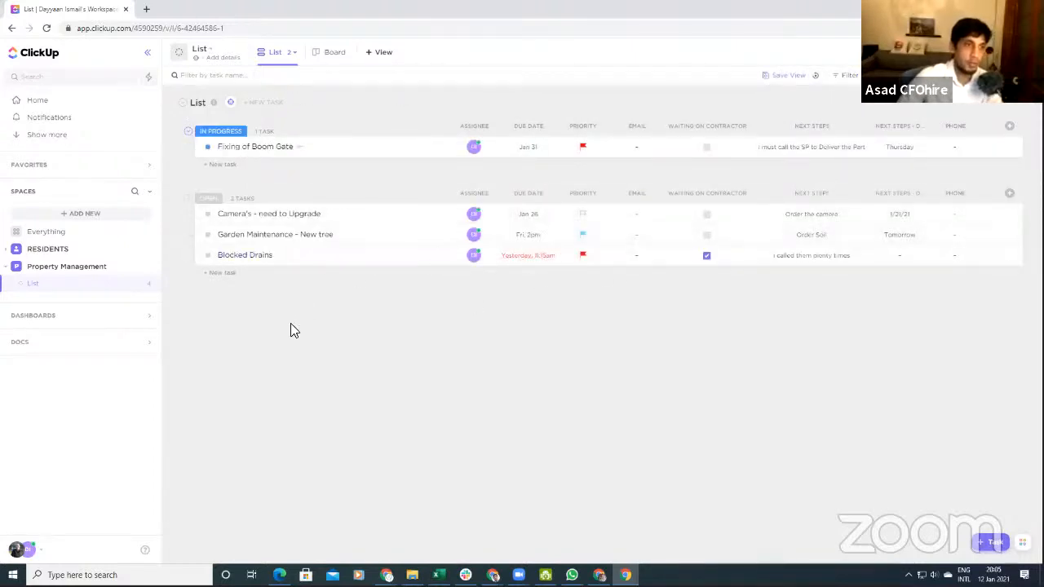
Step: Replace the Next Steps text of the "Camera's - need to Upgrade" task with "Price increase. Out of Budget"
left_click(268, 215)
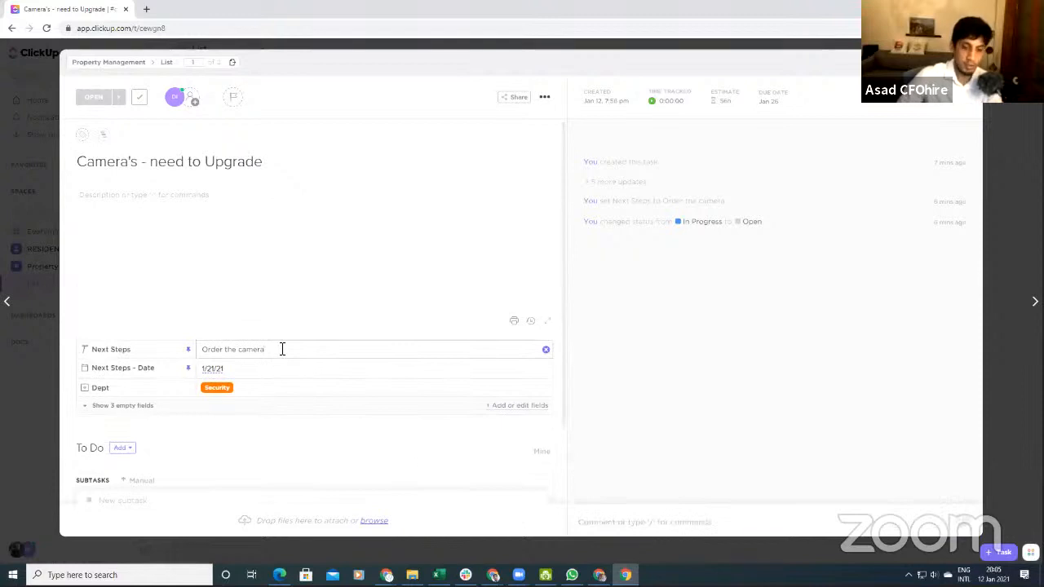
key("BackSpace")
key("BackSpace")
key("BackSpace")
key("BackSpace")
key("BackSpace")
key("BackSpace")
key("BackSpace")
key("BackSpace")
key("BackSpace")
key("BackSpace")
key("BackSpace")
key("BackSpace")
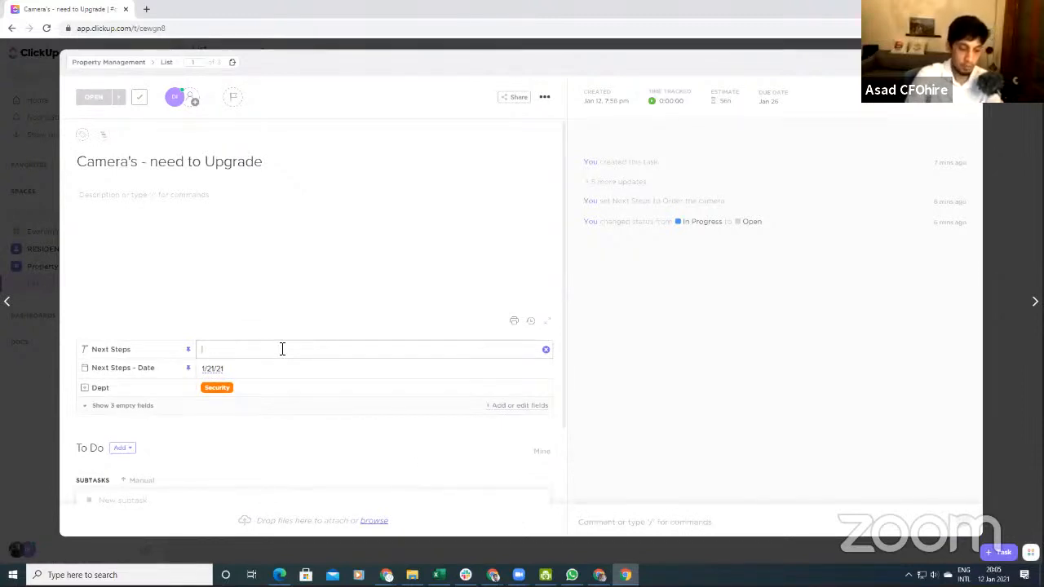
type("Price increase")
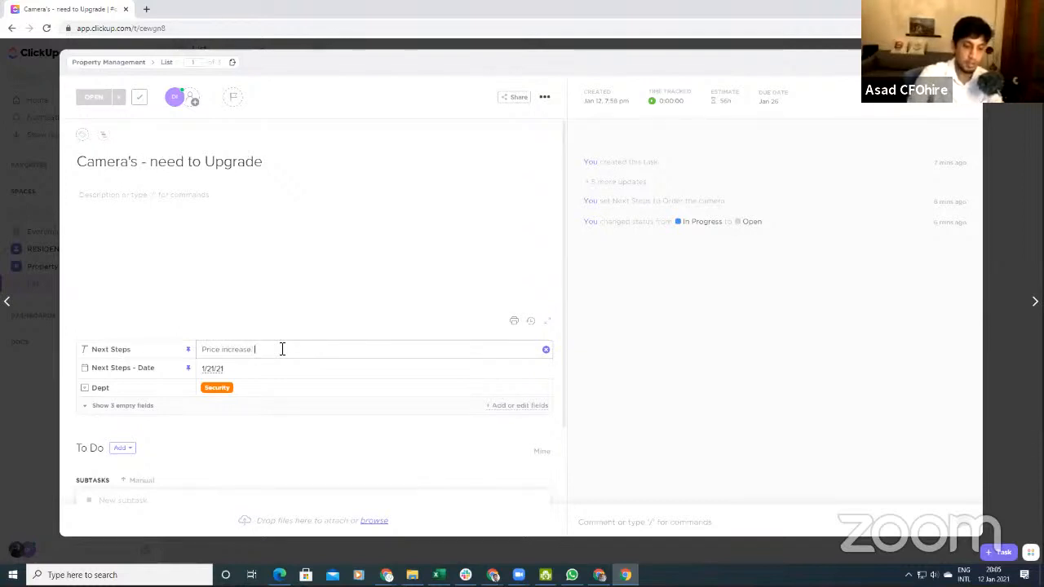
type(":Out of")
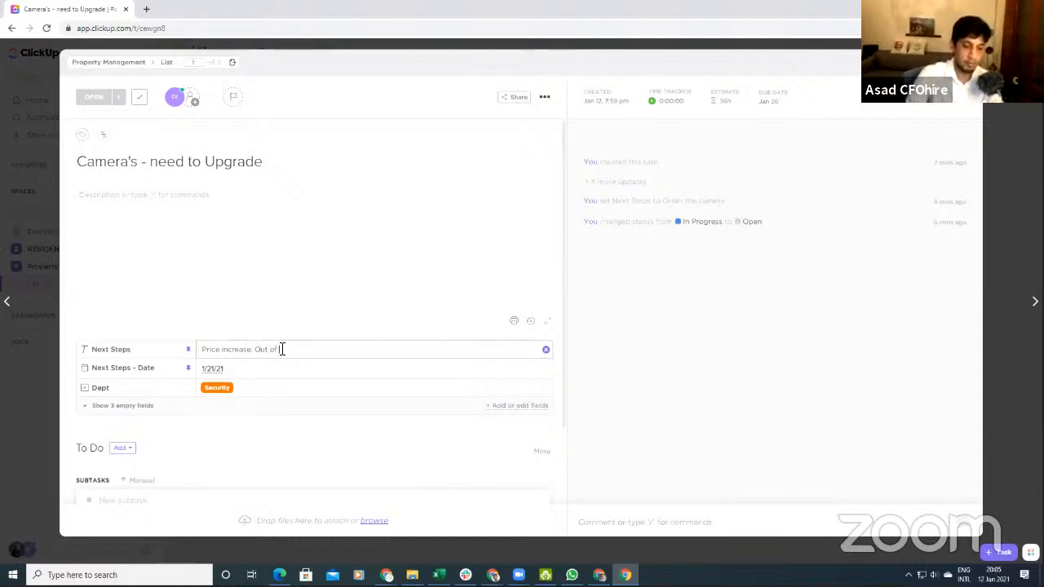
type(" Budget.")
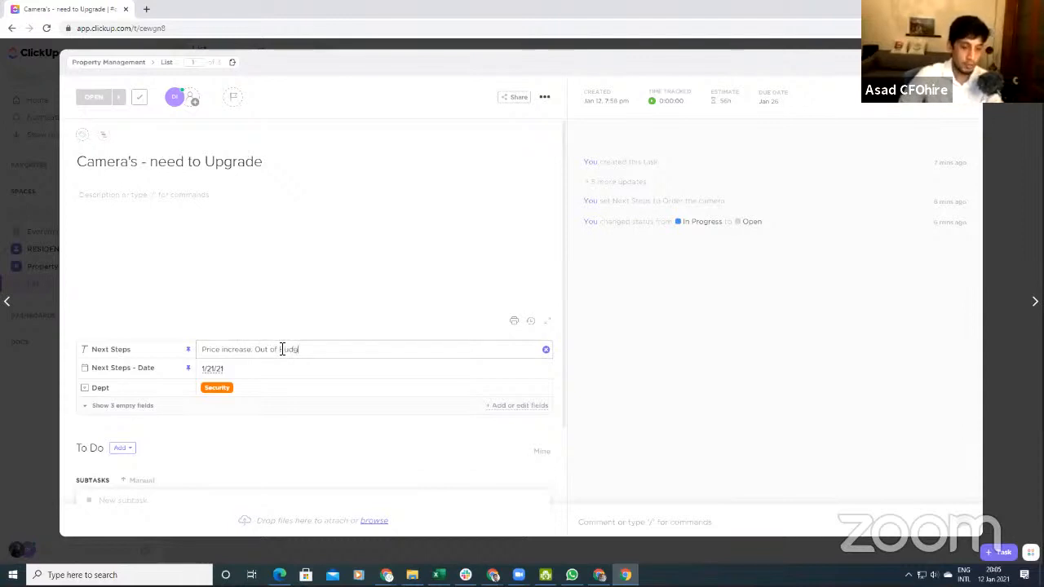
key("Return")
Step: Post the comment "The new price is R 56000 = R11 I over budget" on the "Camera's - need to Upgrade" task
left_click(648, 522)
type("T")
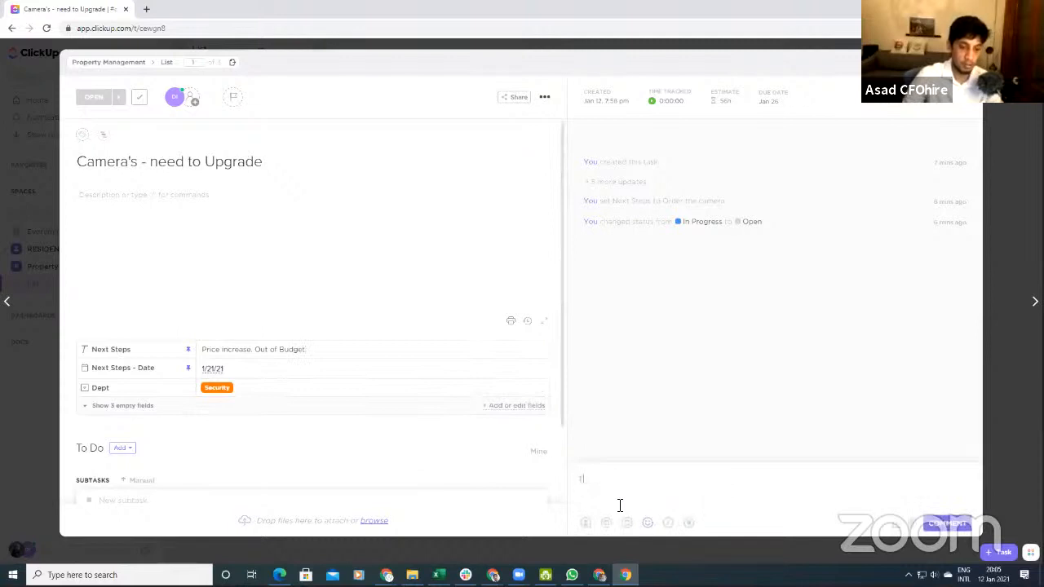
type("he new price")
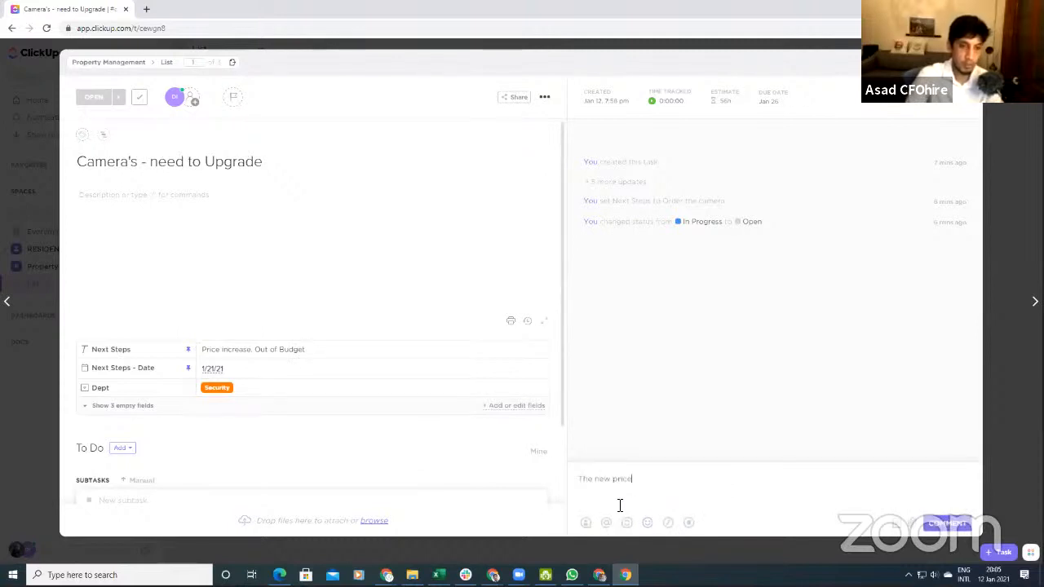
type(" is ")
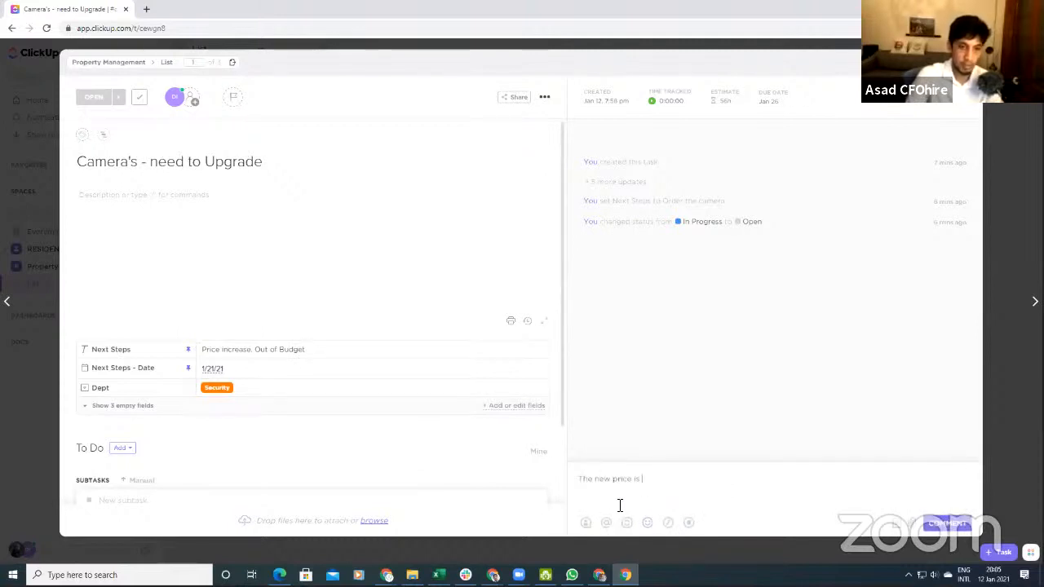
type("R 50")
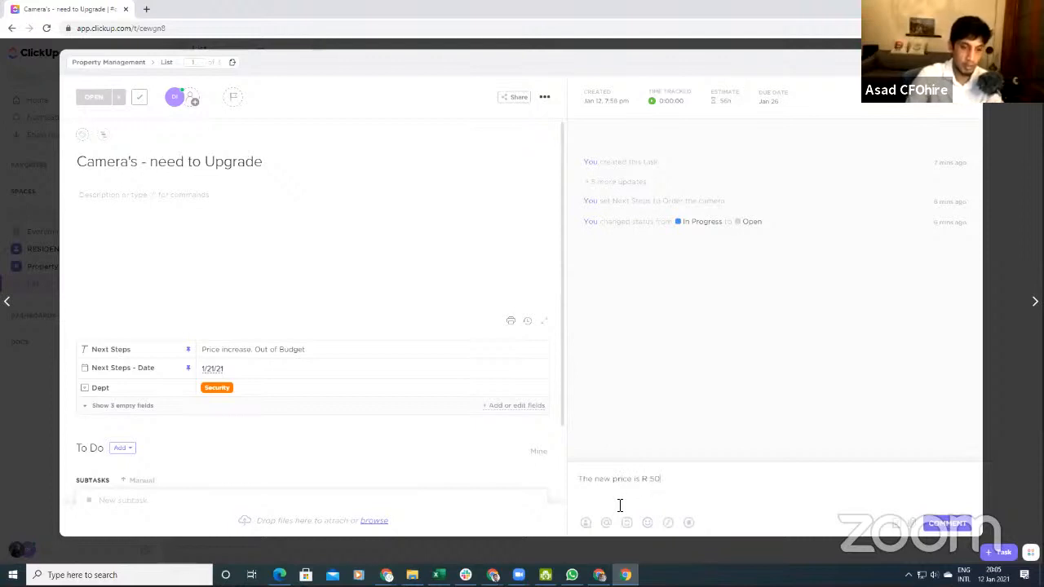
type("6000 vs R")
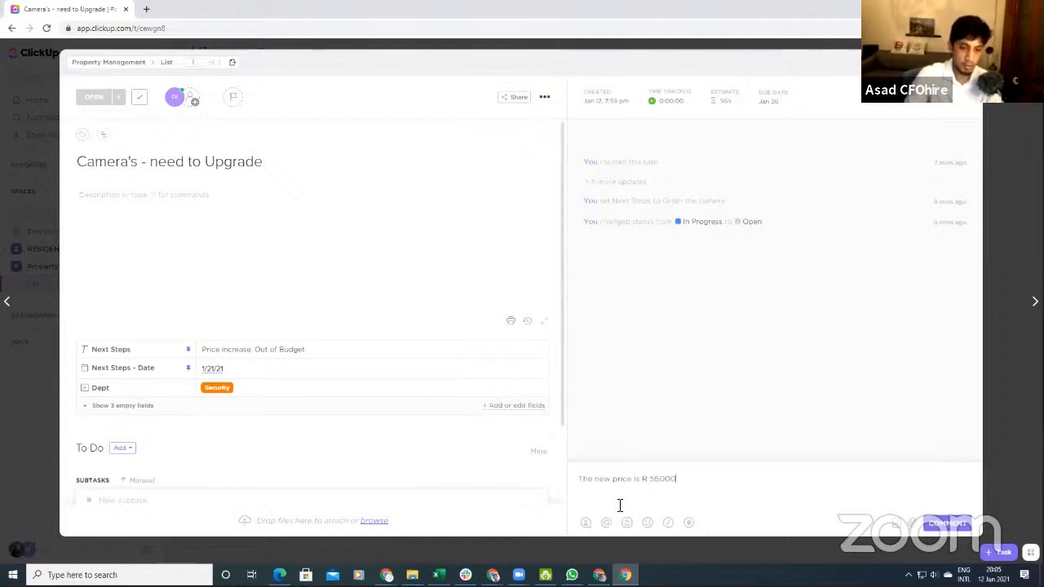
type("1")
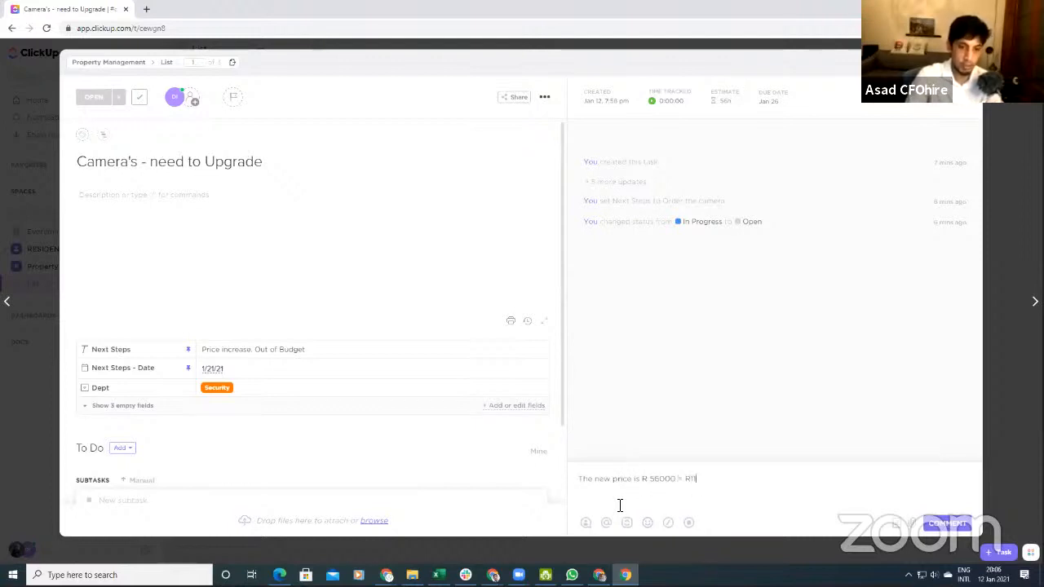
type("1 over")
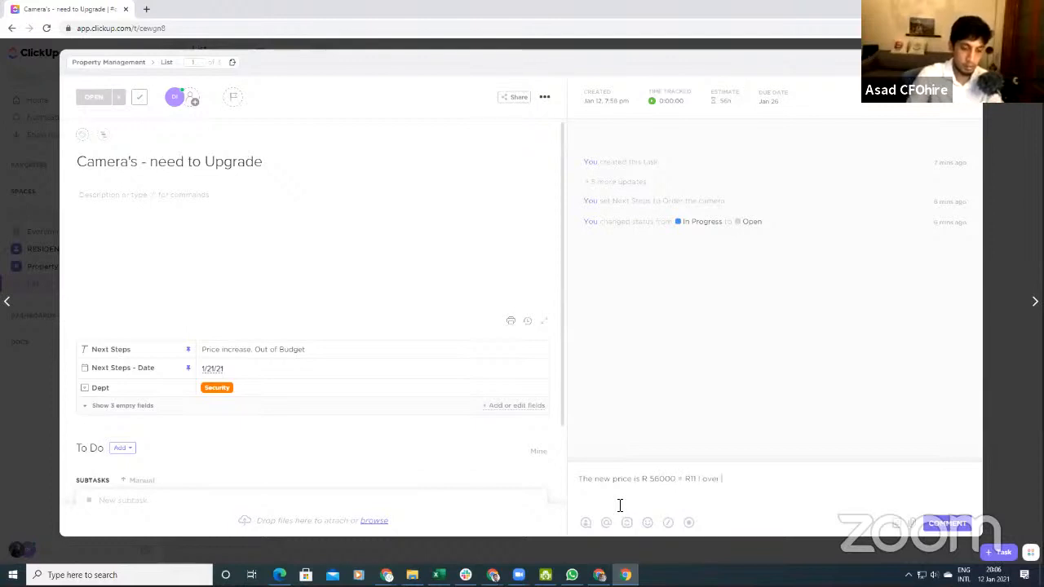
type(" but")
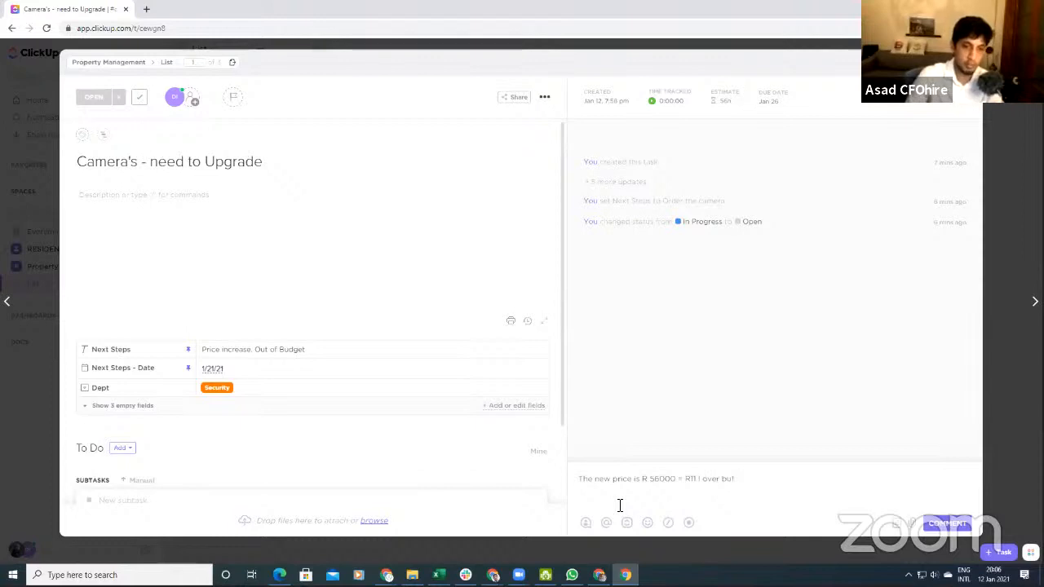
key("BackSpace")
type("get")
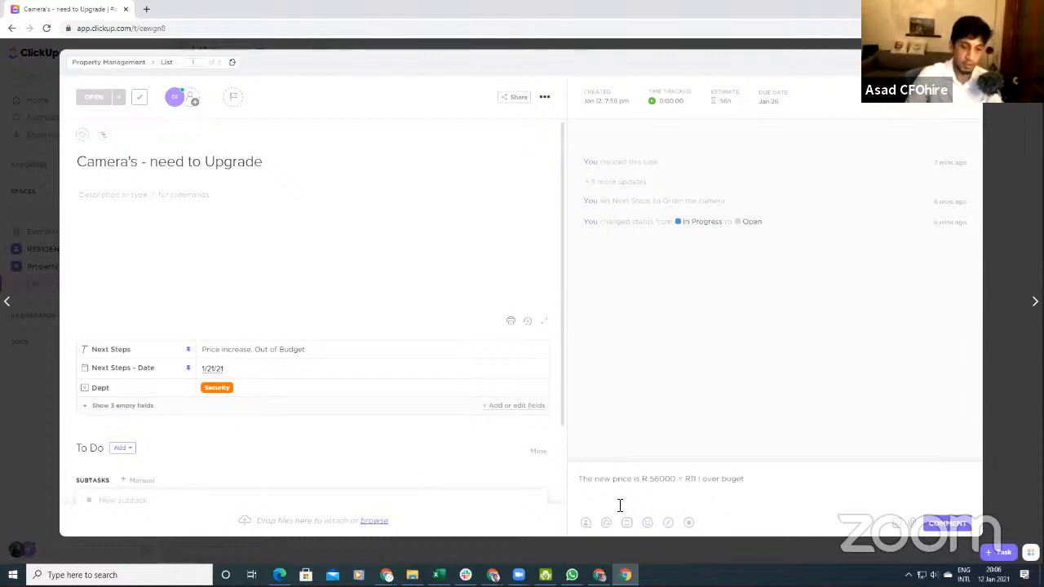
key("BackSpace")
key("BackSpace")
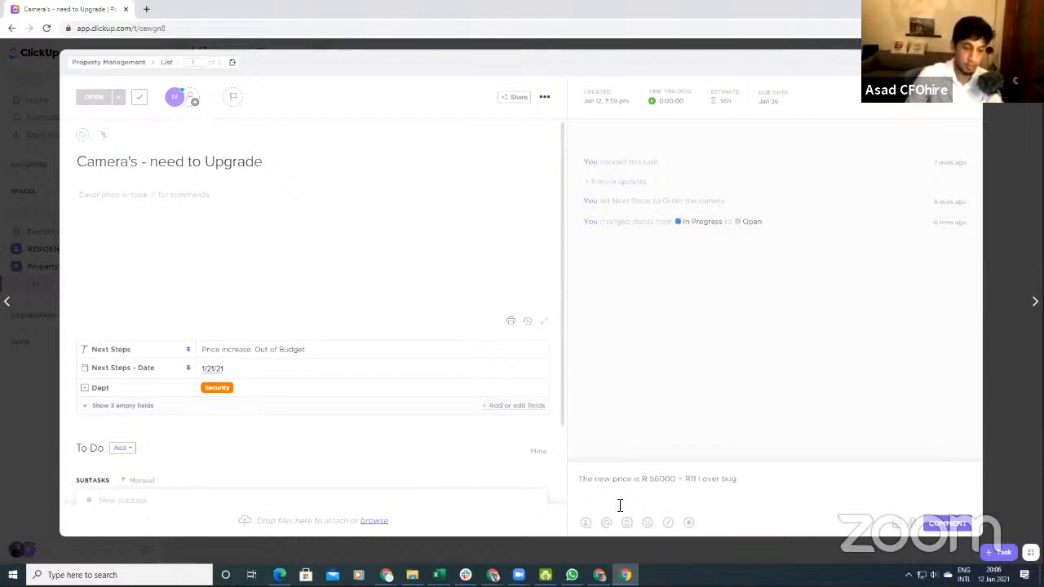
key("BackSpace")
type("dget")
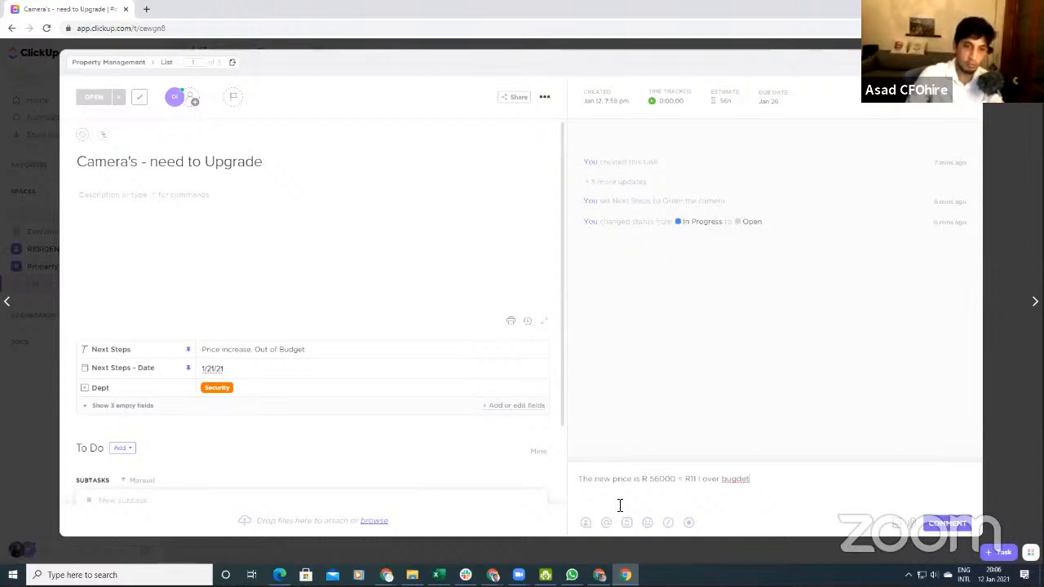
key("BackSpace")
key("BackSpace")
key("BackSpace")
key("BackSpace")
type("dge")
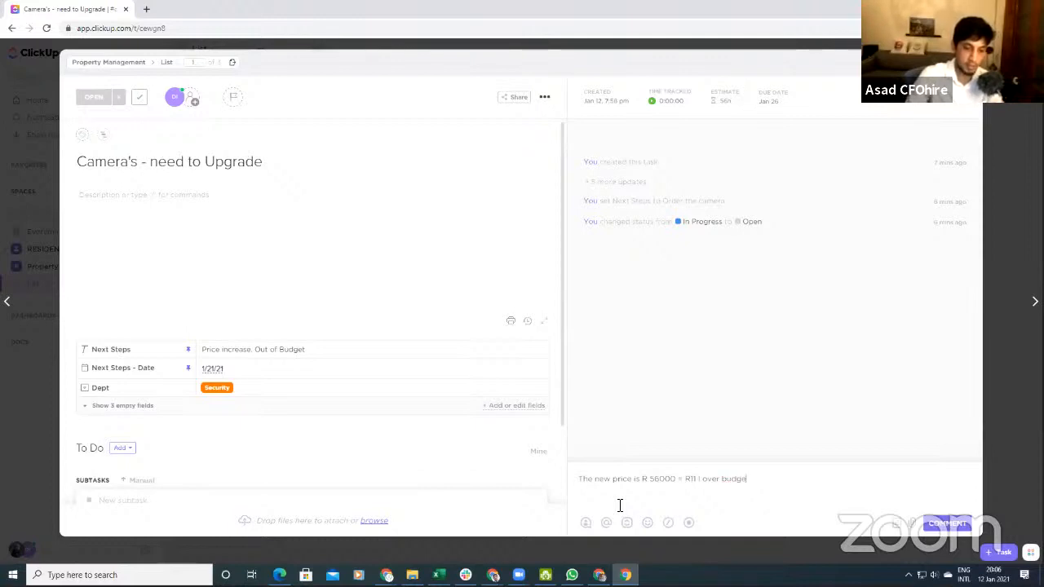
key("Return")
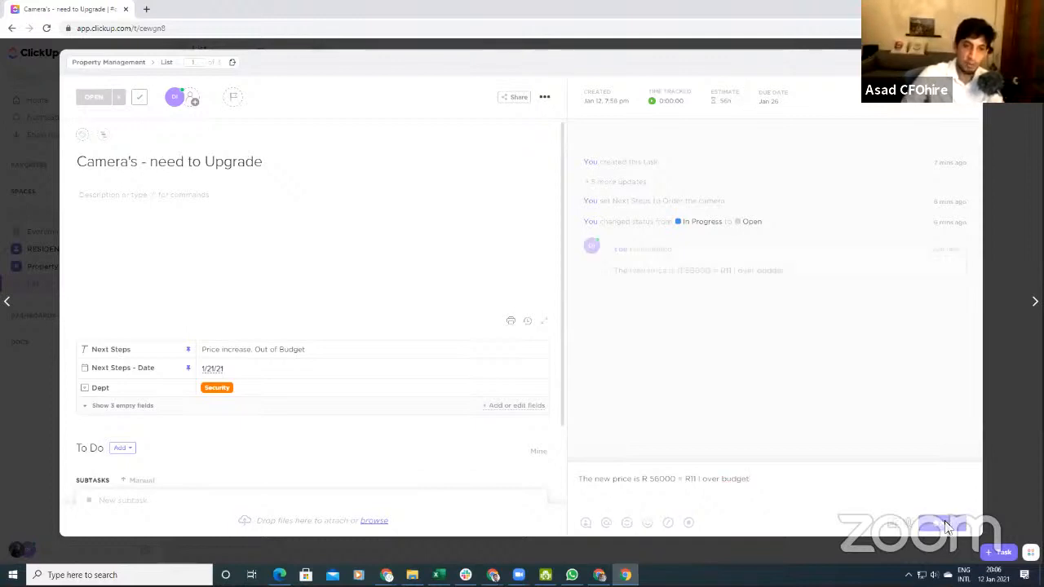
Step: Set the "Camera's - need to Upgrade" task's status to Review and return to the task list
left_click(94, 98)
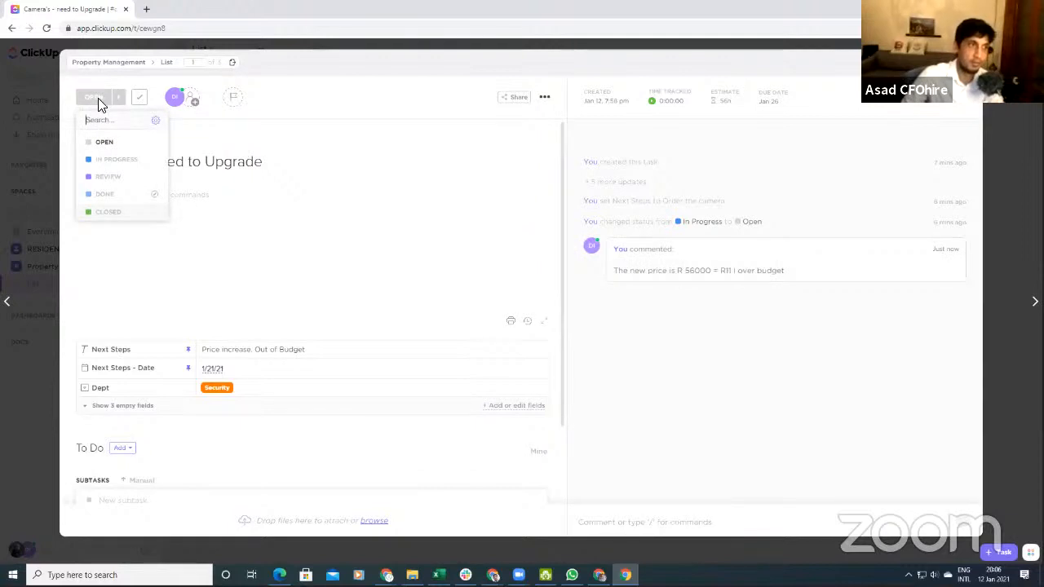
left_click(127, 177)
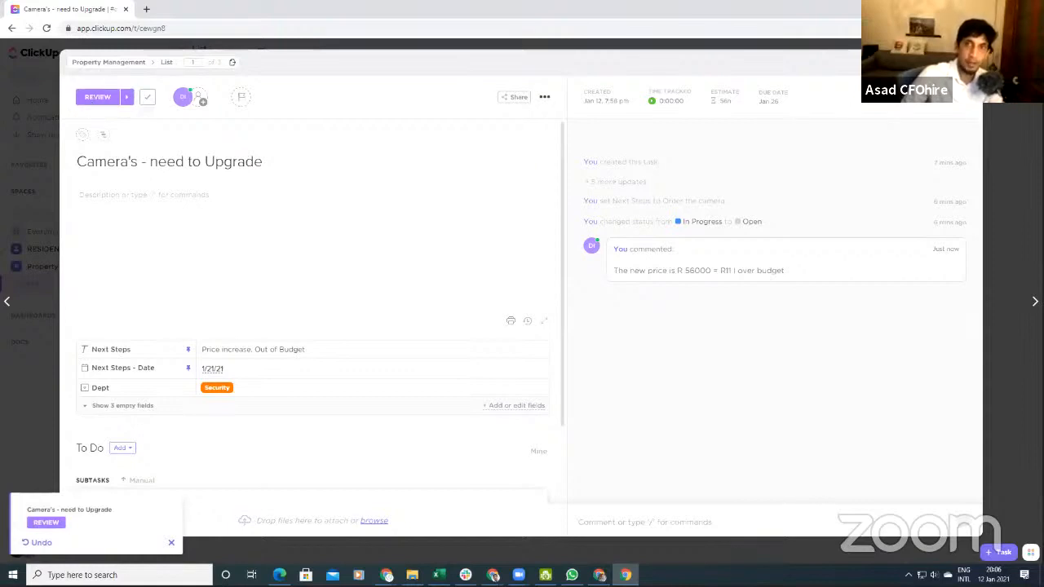
key("Escape")
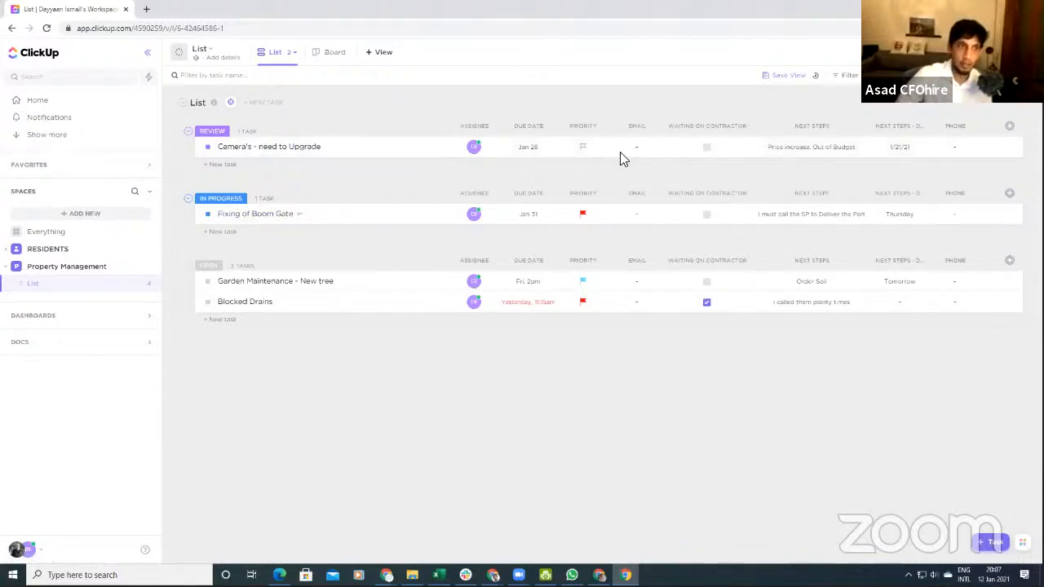
Step: Reopen the "Camera's - need to Upgrade" task to check its custom fields and activity history, and close it again
left_click(275, 150)
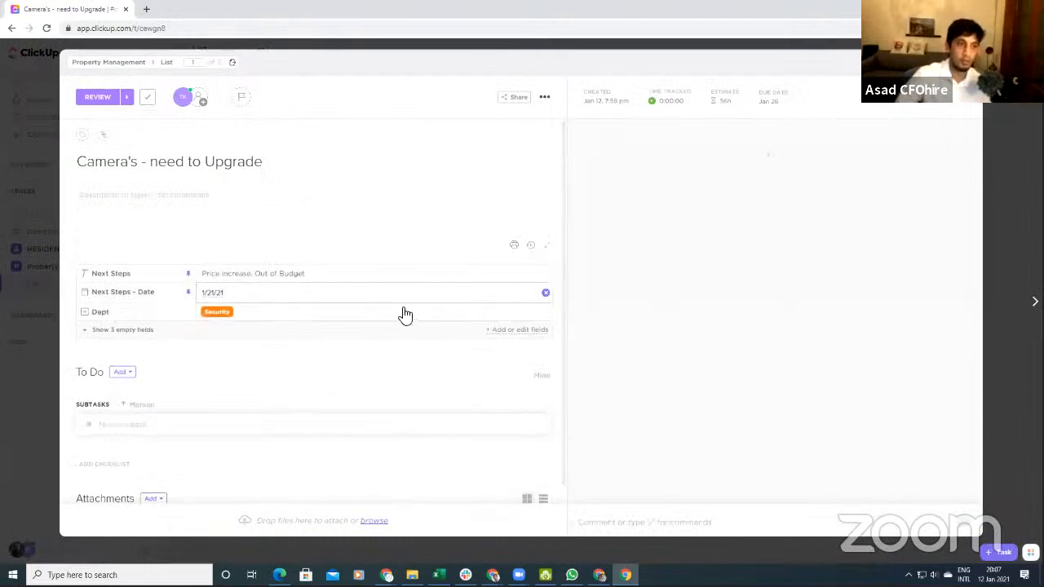
scroll(159, 466, "down", 1)
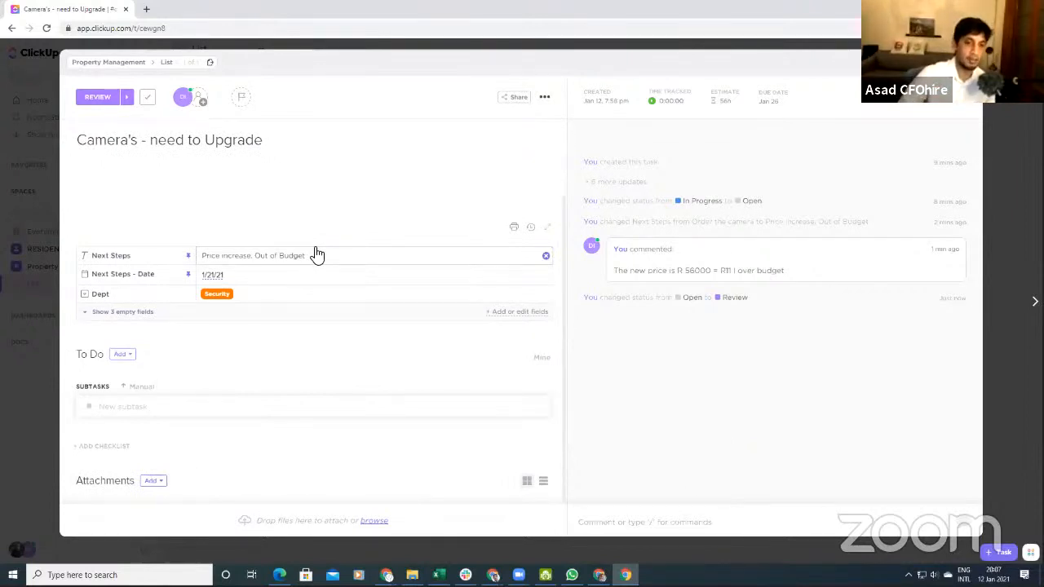
scroll(317, 245, "up", 2)
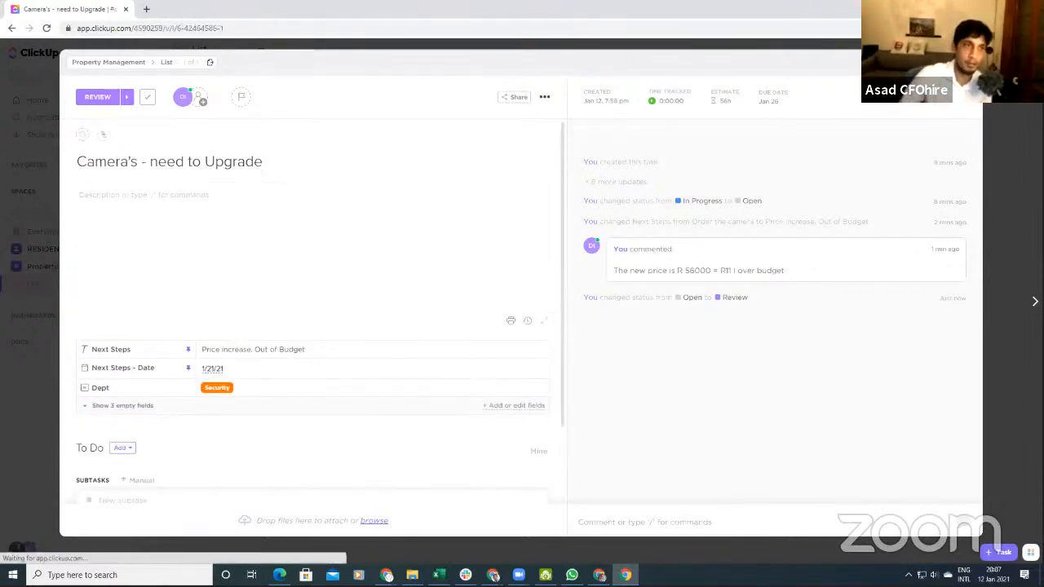
key("Escape")
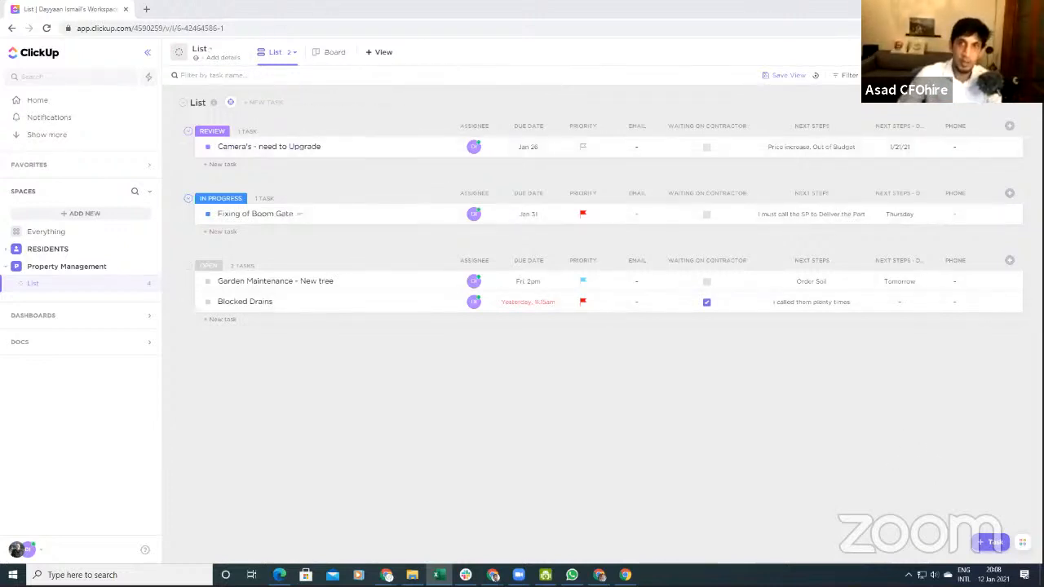
Step: Check the list view's save, duplicate and export options without changing any of them
left_click(1026, 75)
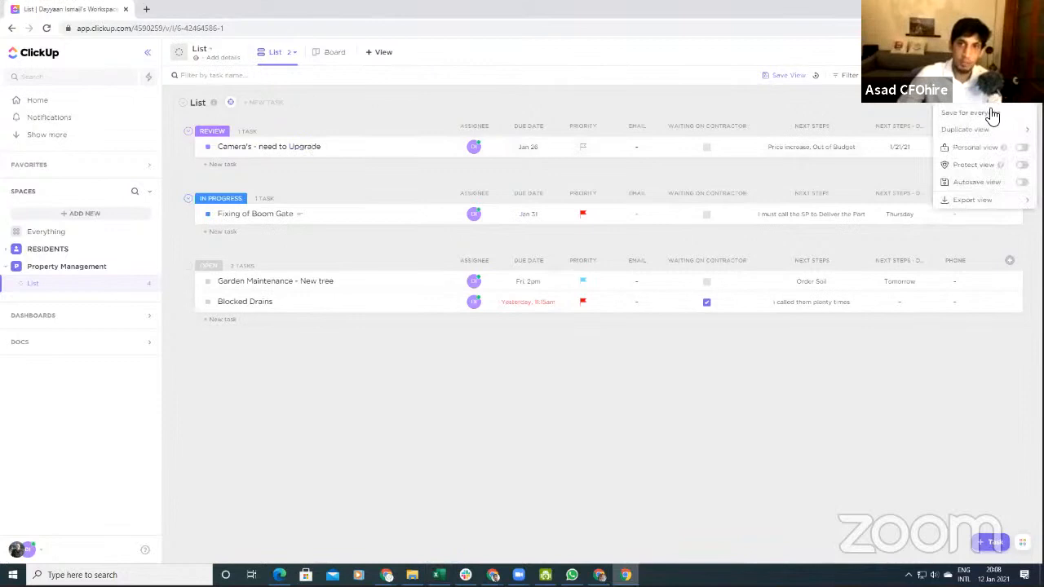
left_click(967, 201)
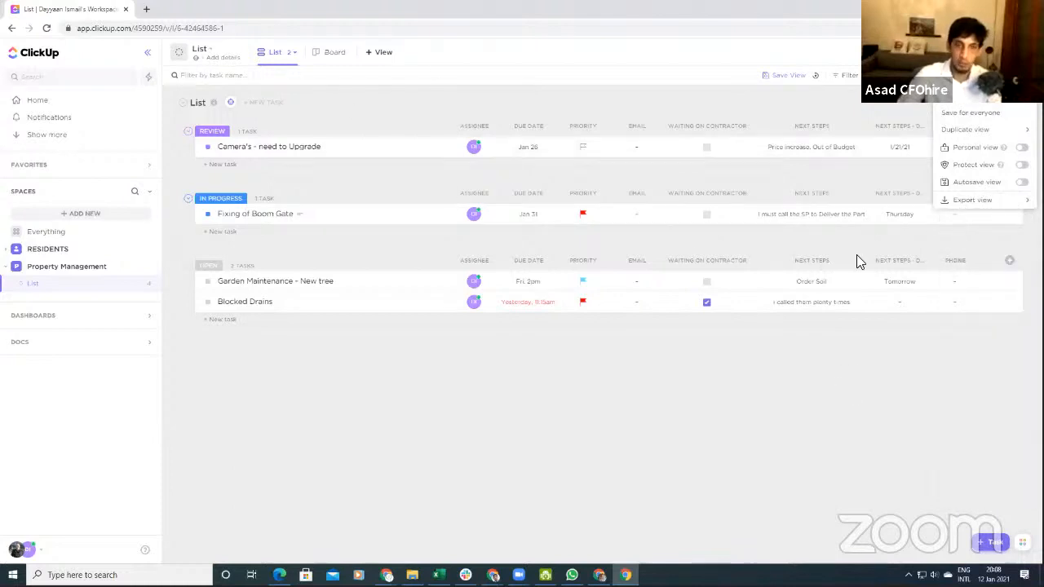
left_click(700, 466)
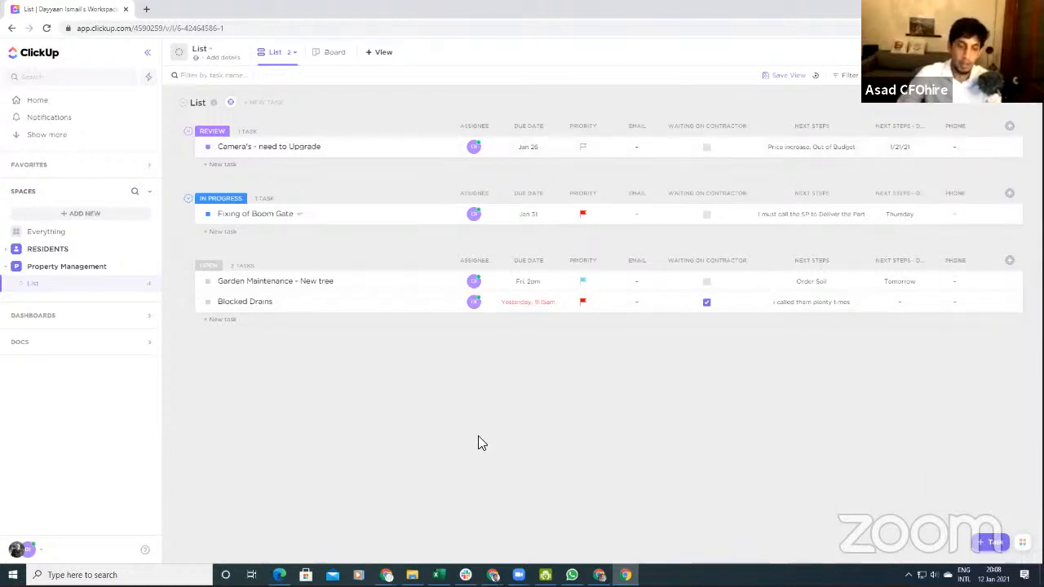
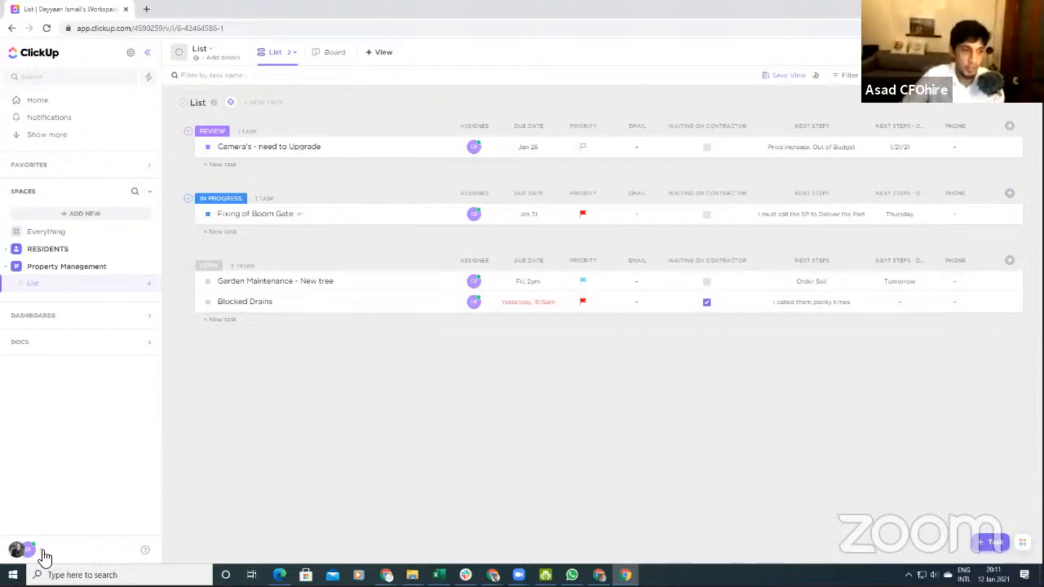
Step: Open the workspace's upgrade page and look over the pricing plans, automation add-ons and FAQ
left_click(39, 552)
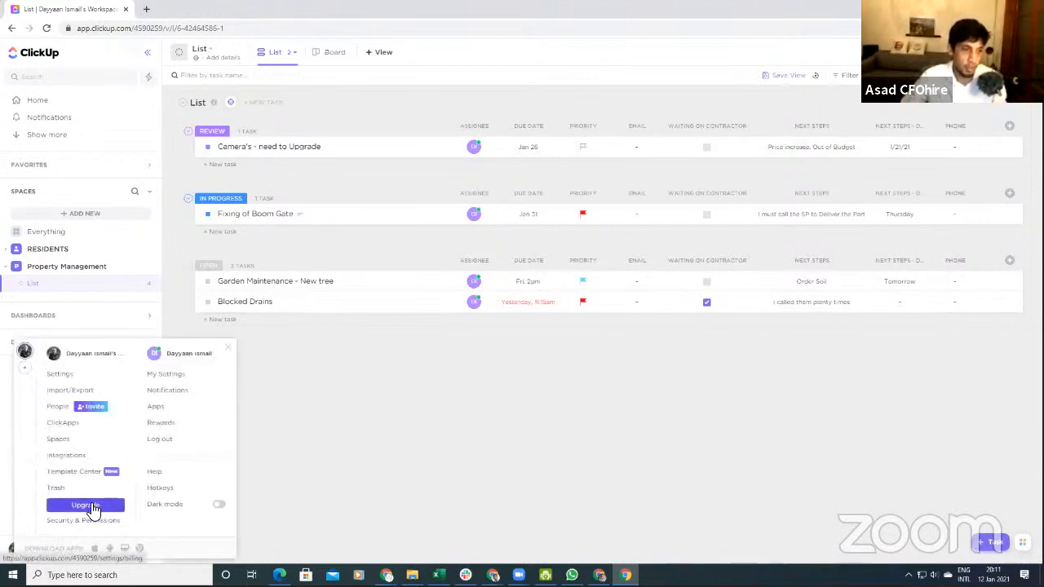
left_click(93, 507)
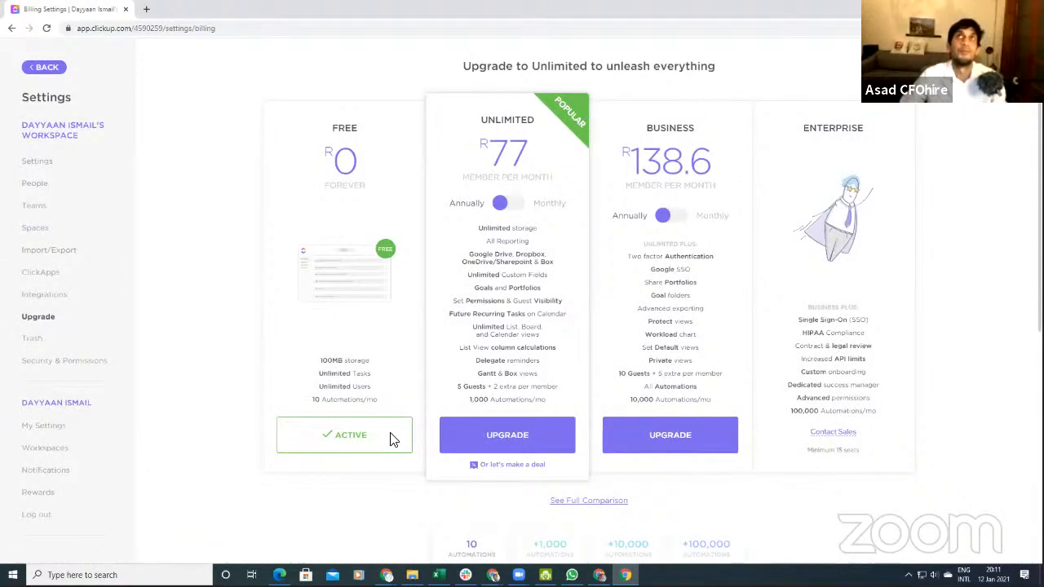
scroll(657, 359, "down", 2)
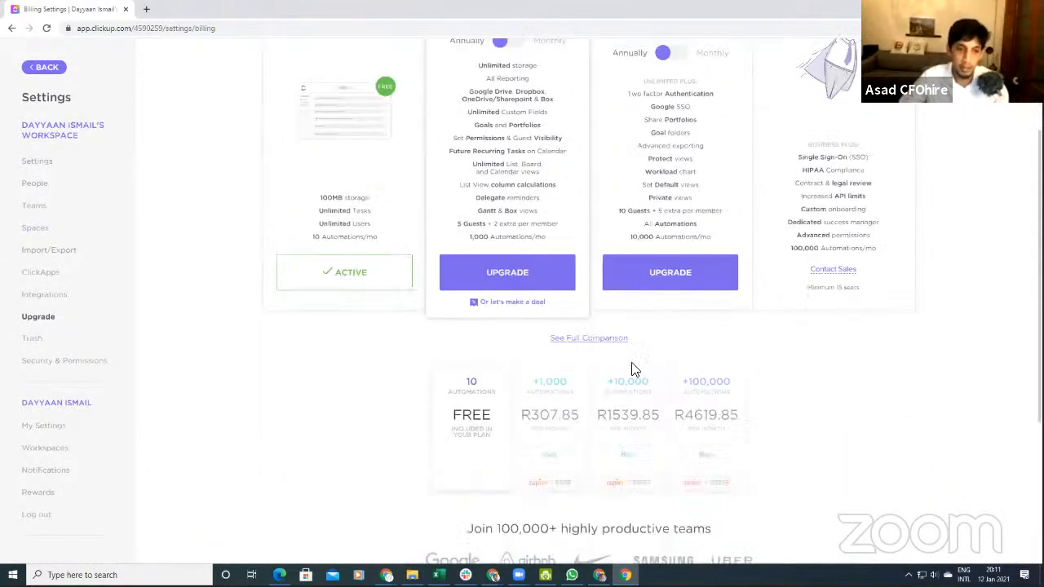
scroll(549, 392, "down", 3)
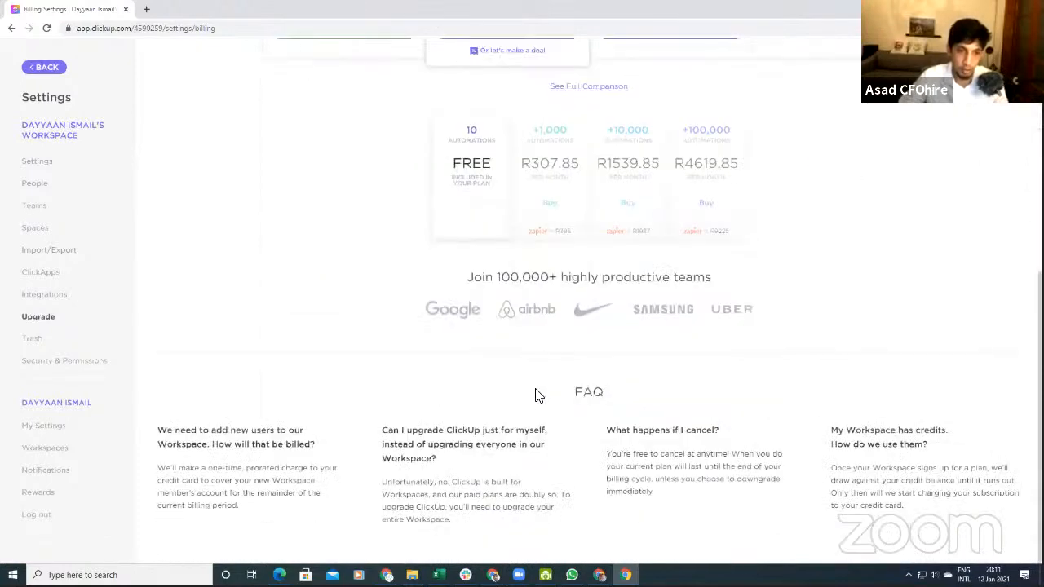
scroll(538, 396, "up", 1)
scroll(537, 396, "up", 4)
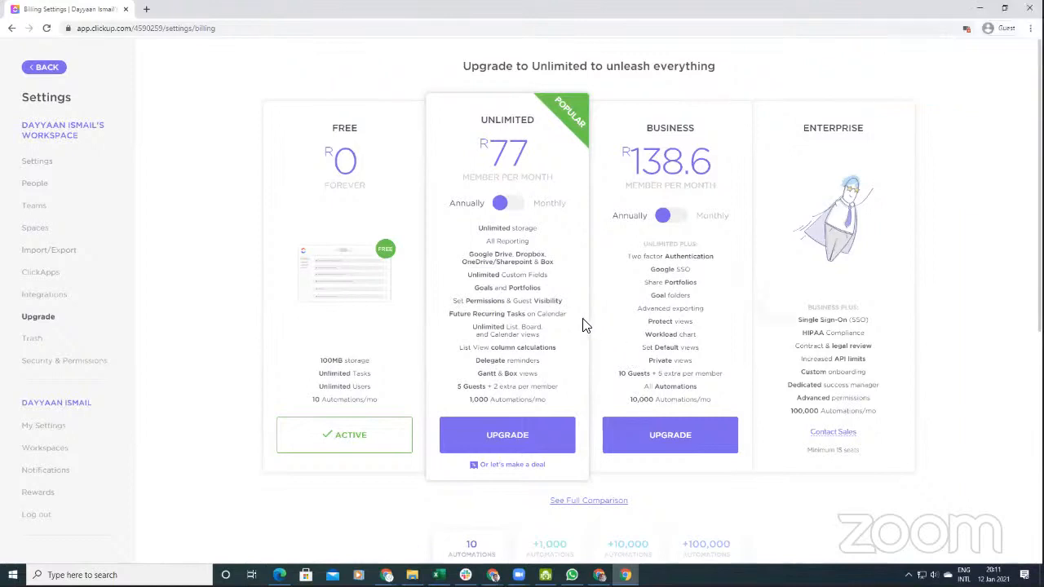
Step: Examine the Free plan's storage, user and automation limits and compare them with the Unlimited and Business plan features
left_click_drag(321, 363, 380, 393)
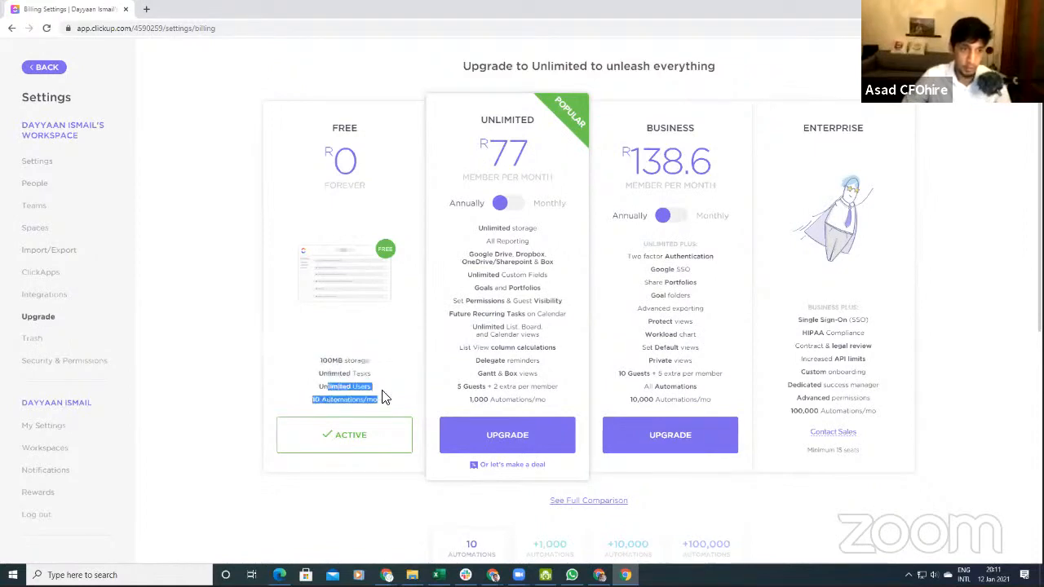
left_click(377, 400)
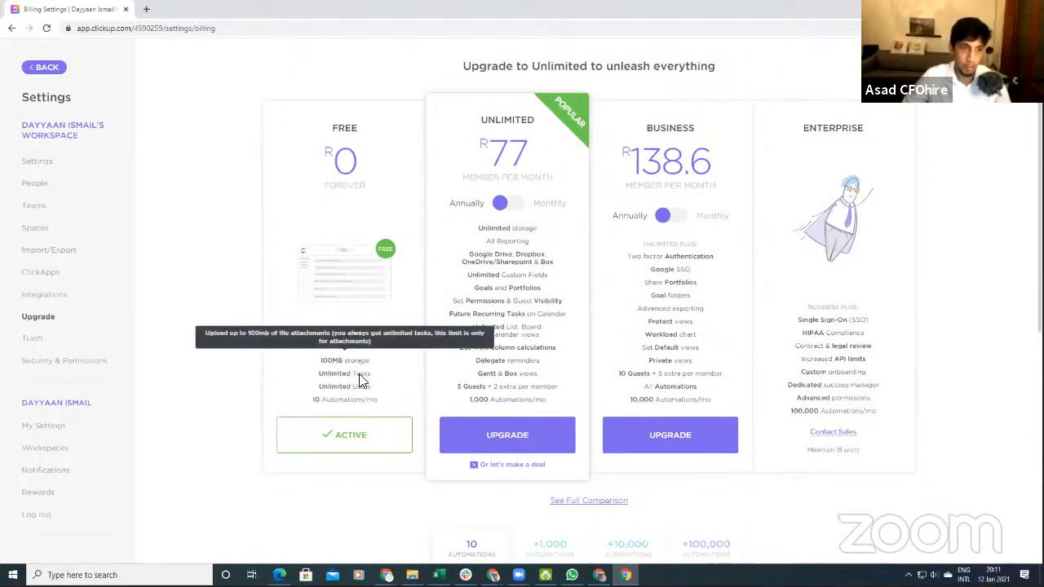
scroll(366, 373, "down", 1)
scroll(367, 365, "up", 1)
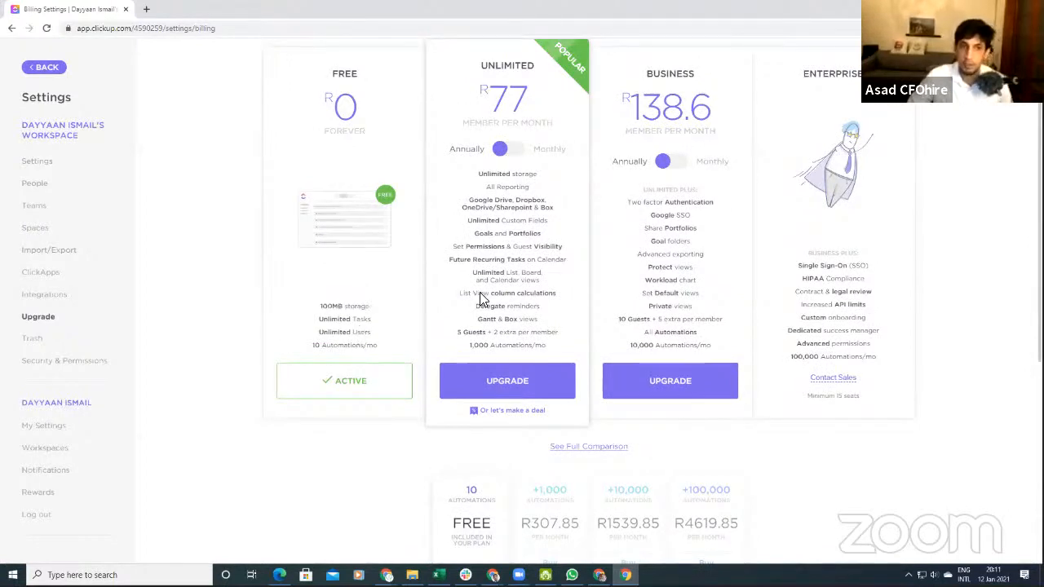
mouse_move(479, 296)
mouse_move(542, 309)
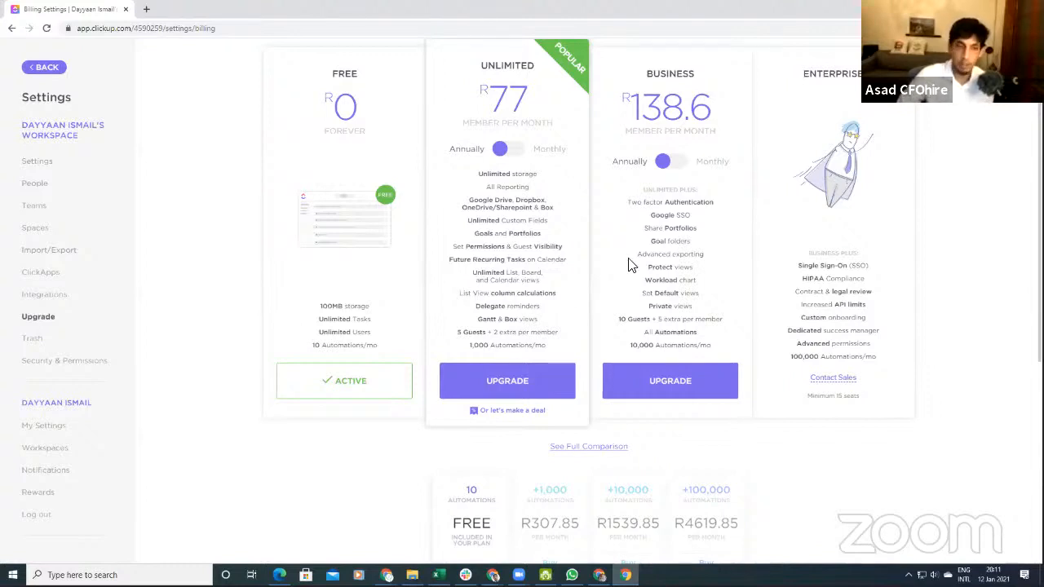
scroll(510, 294, "up", 1)
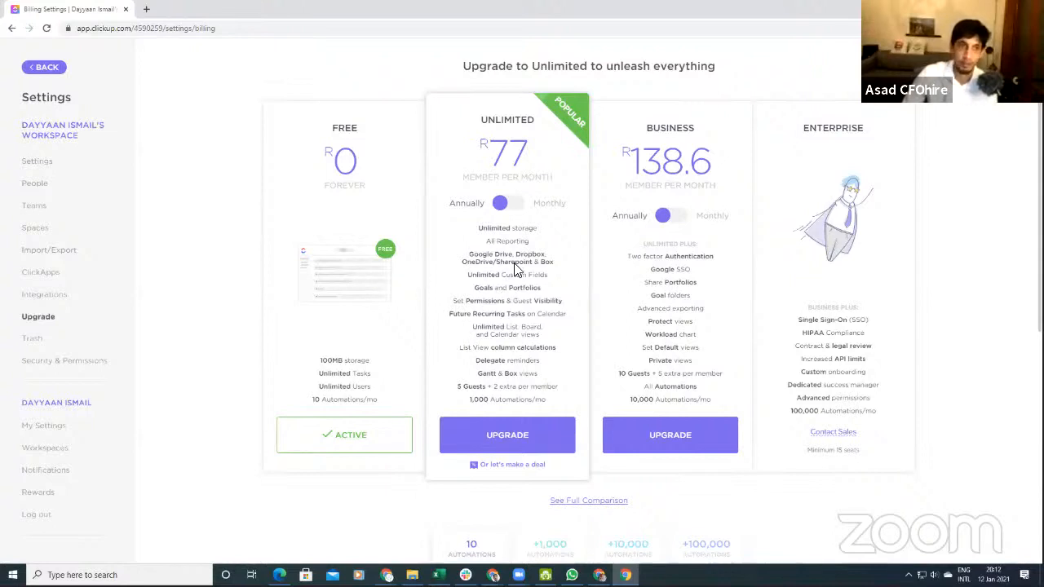
mouse_move(514, 261)
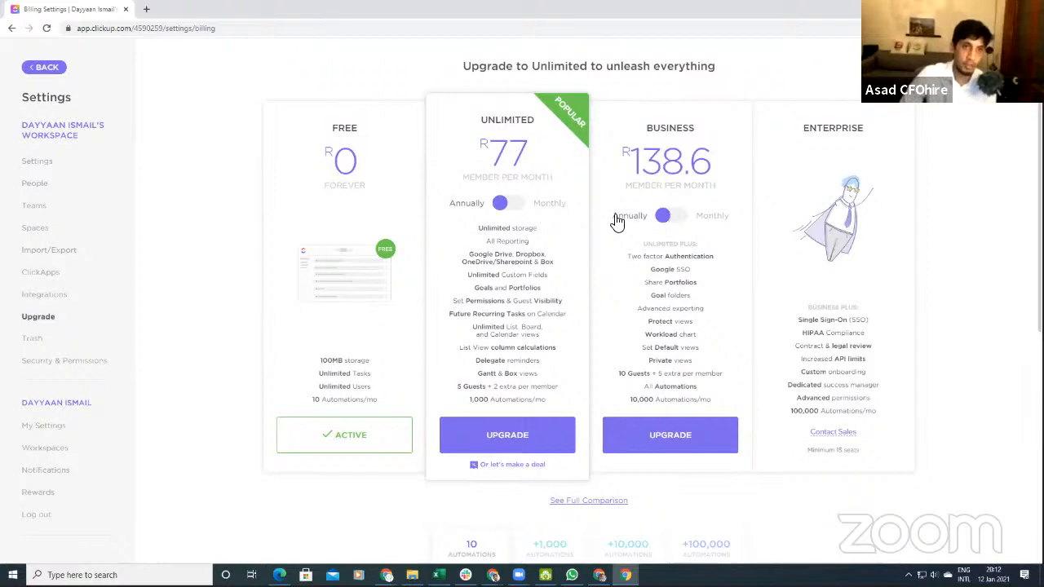
Step: Compare the annual and monthly member prices of the Unlimited and Business plans, leaving annual billing selected
left_click(509, 209)
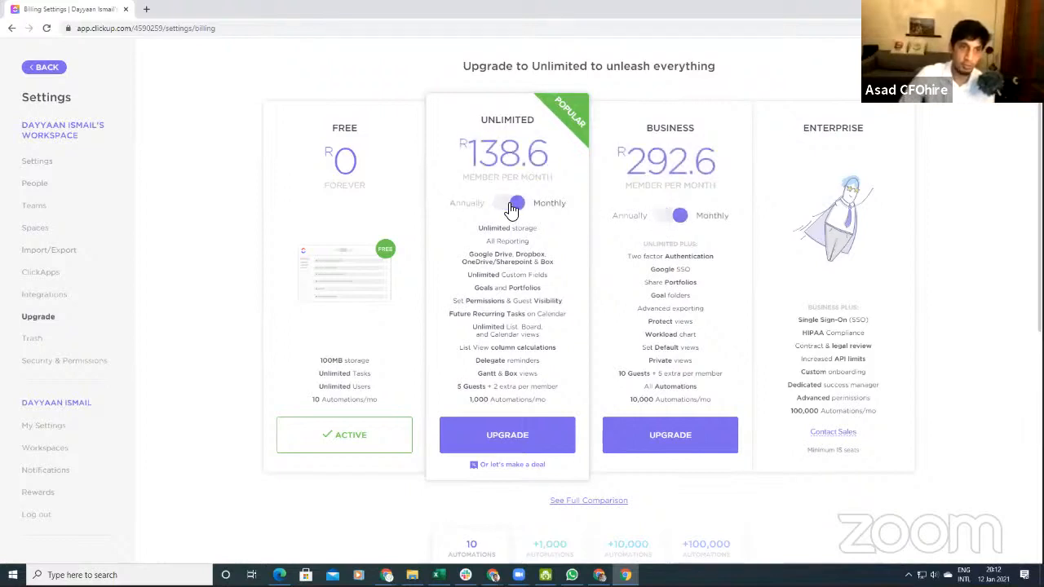
left_click(518, 208)
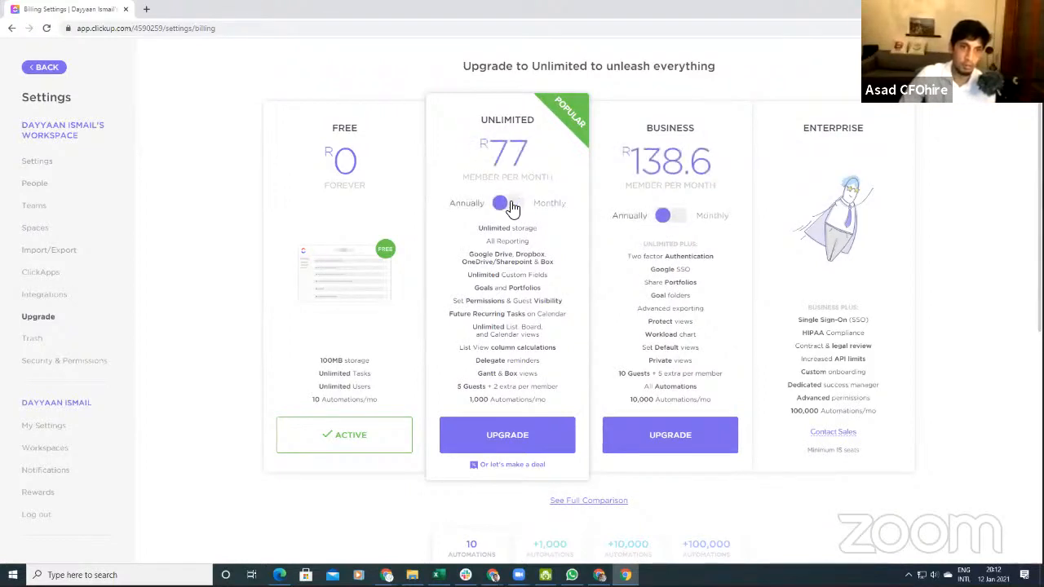
left_click(520, 208)
left_click(522, 208)
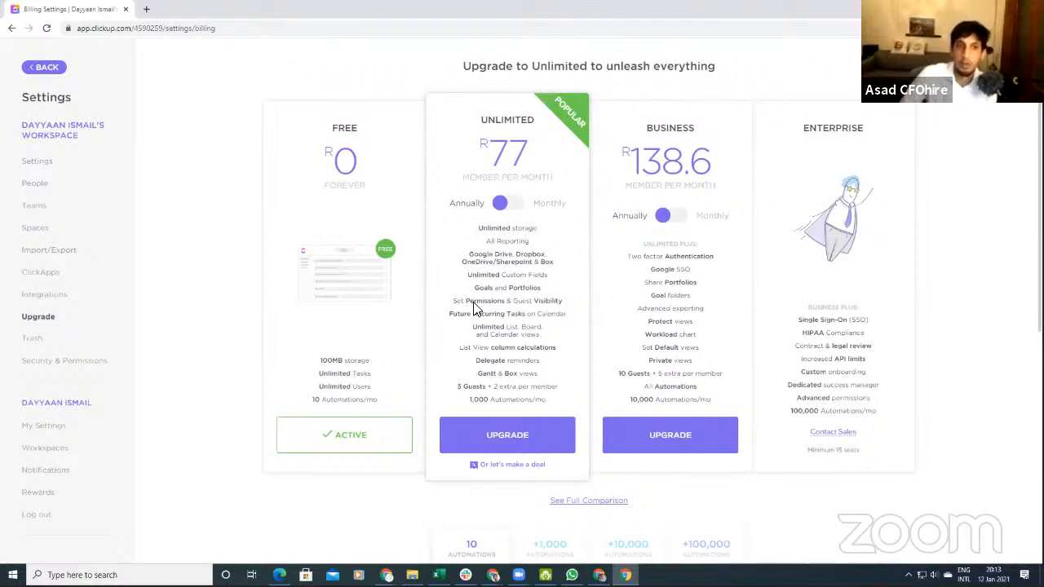
Step: Compare the guest allowances of the Unlimited and Business plans and check the Business plan's monthly automation limit
mouse_move(473, 303)
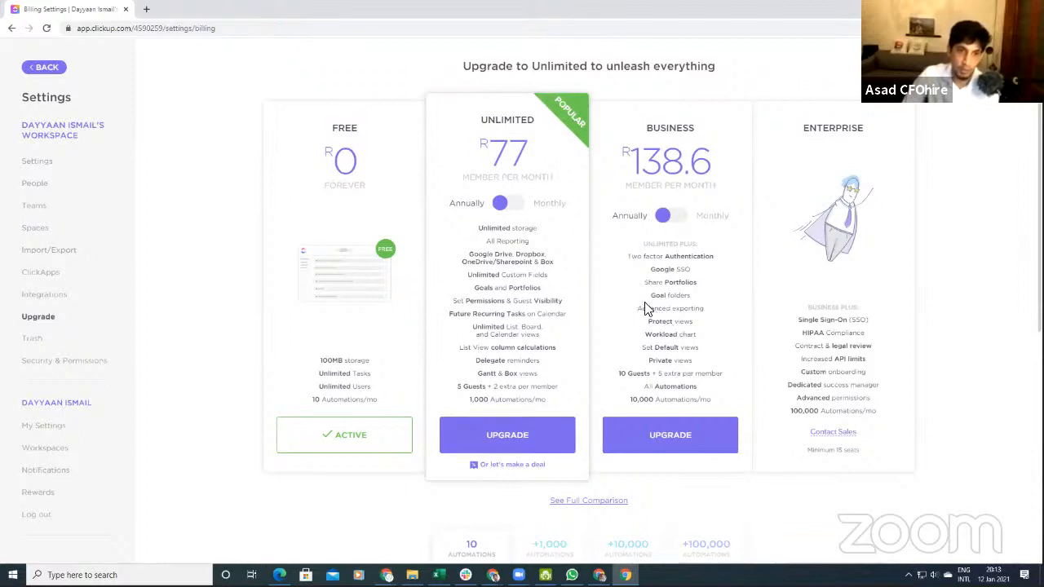
mouse_move(644, 312)
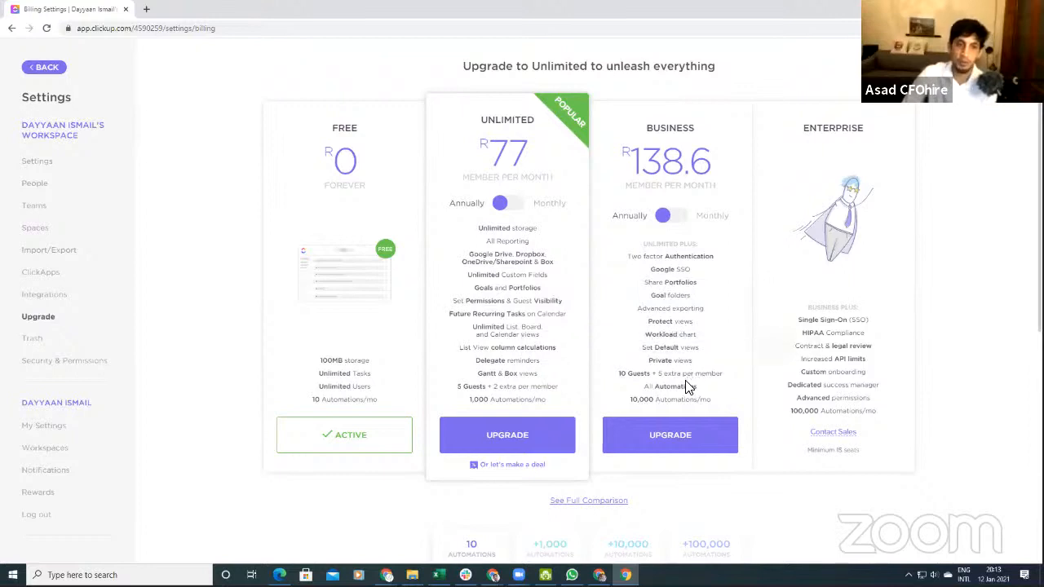
mouse_move(654, 364)
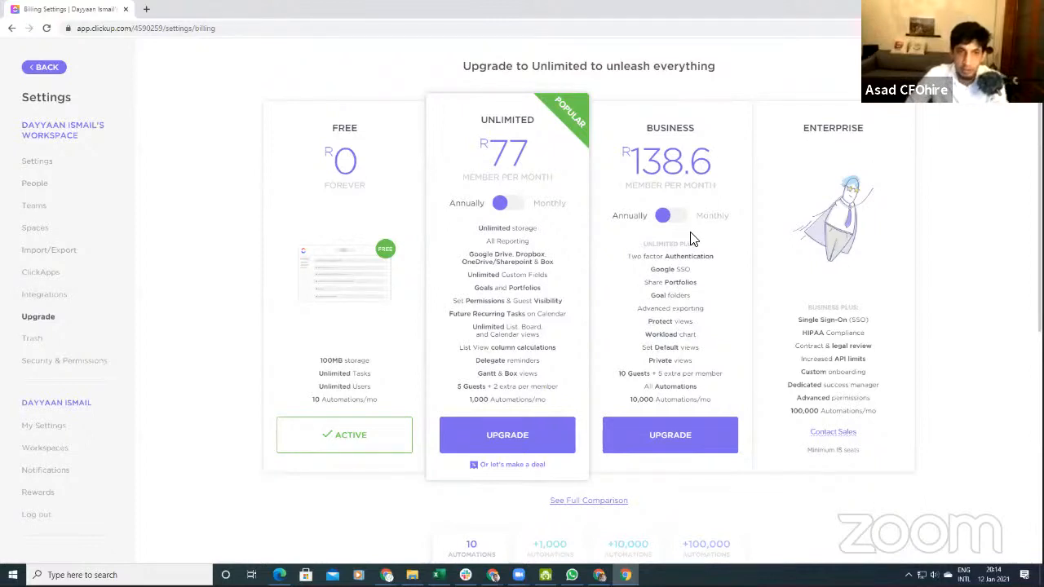
mouse_move(616, 381)
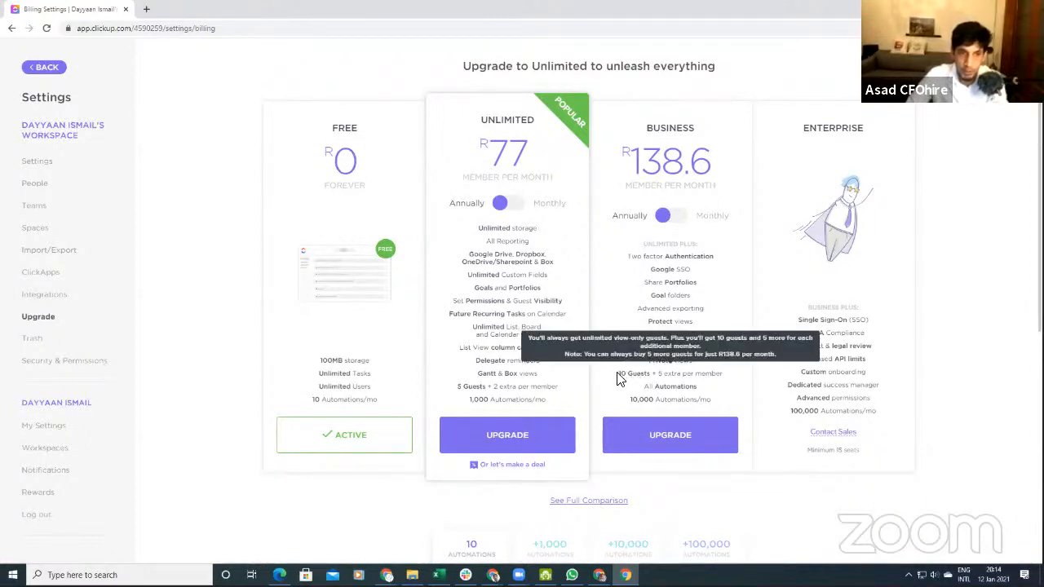
left_click_drag(618, 373, 729, 374)
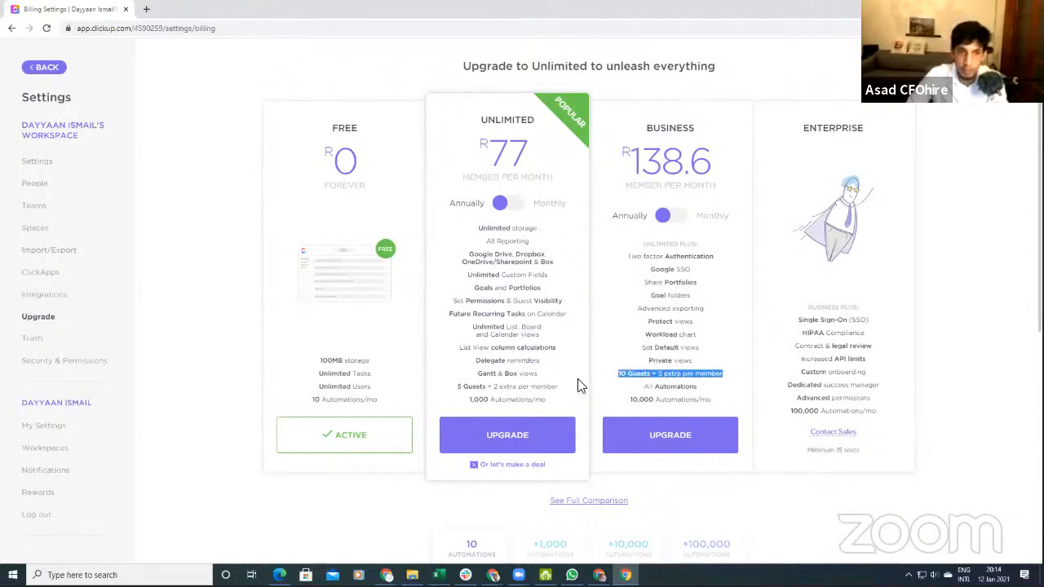
mouse_move(478, 383)
left_click_drag(478, 384, 564, 392)
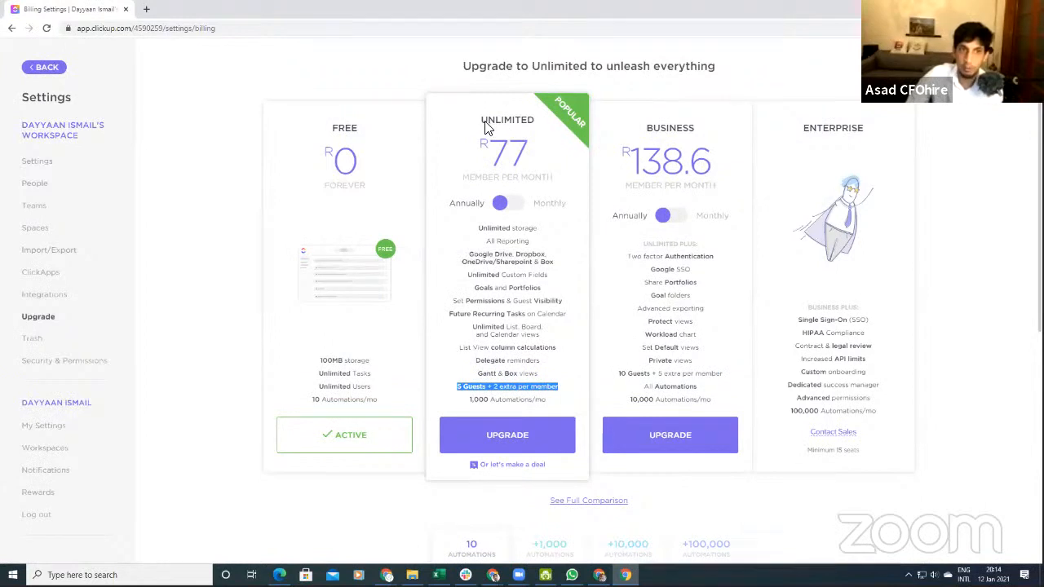
left_click_drag(482, 122, 543, 130)
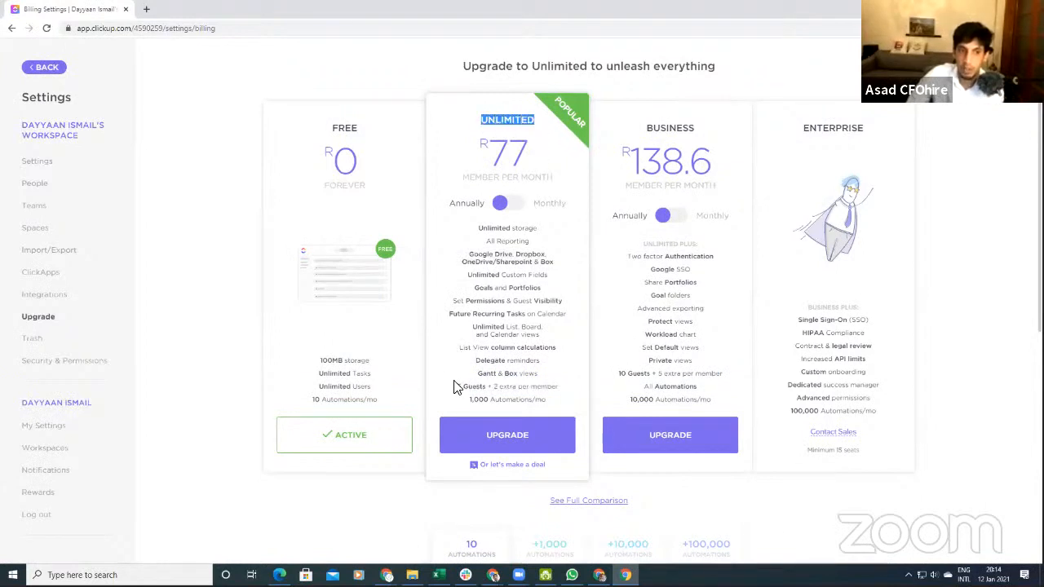
left_click_drag(457, 387, 486, 385)
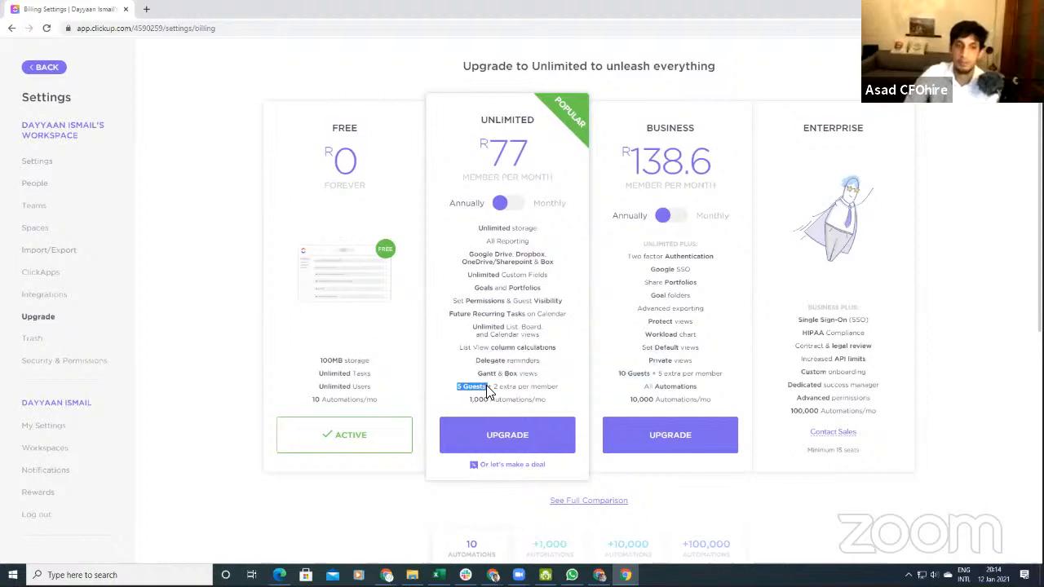
mouse_move(494, 380)
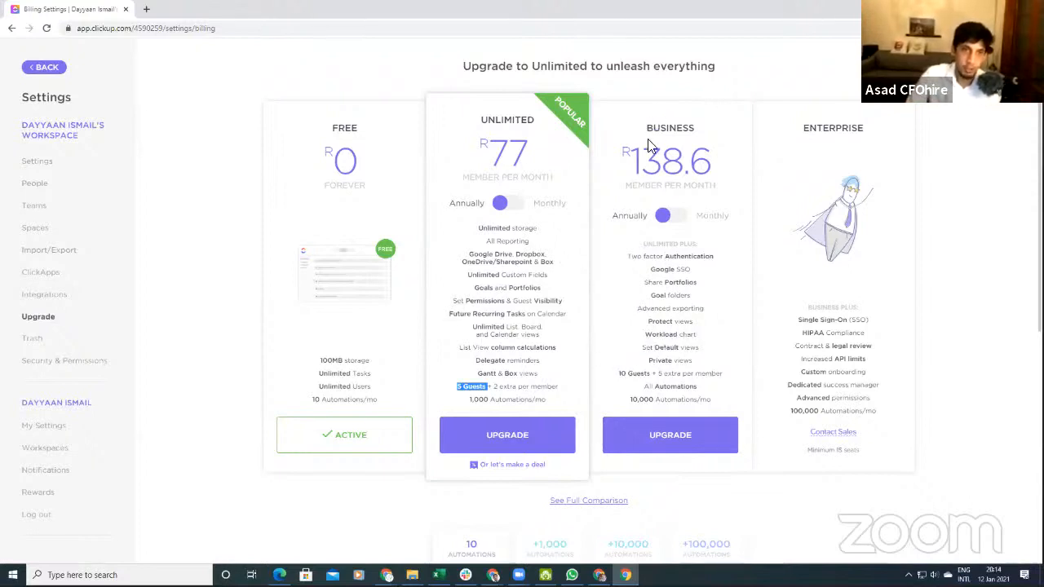
left_click_drag(619, 373, 657, 378)
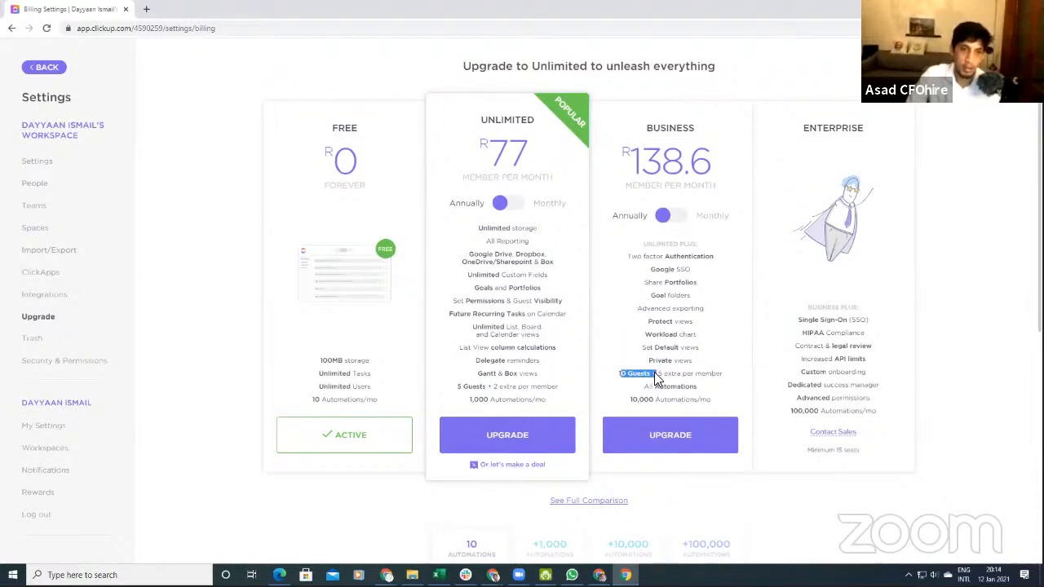
left_click_drag(629, 400, 713, 408)
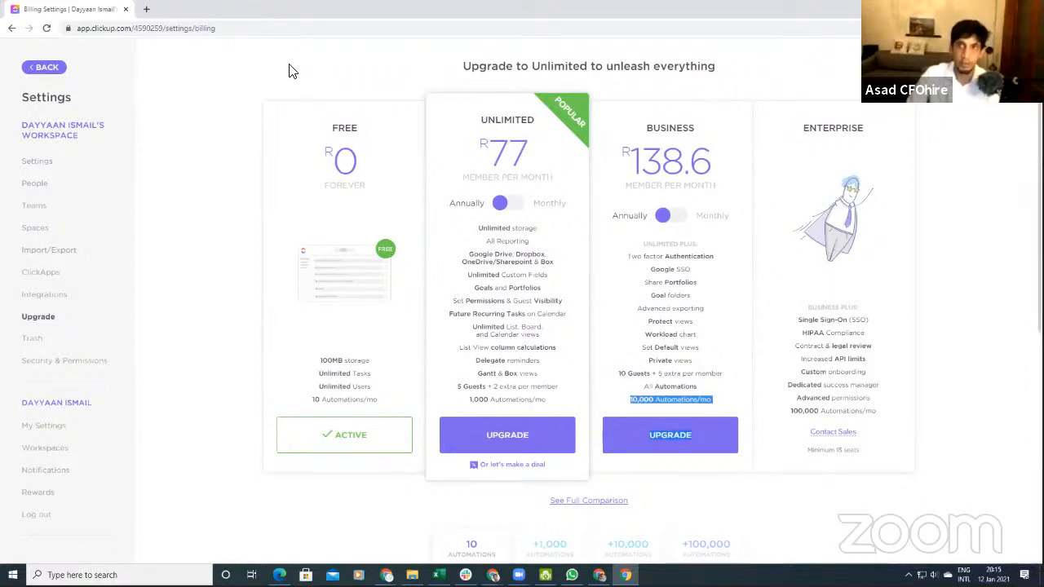
Step: Open cfohire.co in a new browser tab and go to its Live Training page
left_click(146, 10)
type("cf")
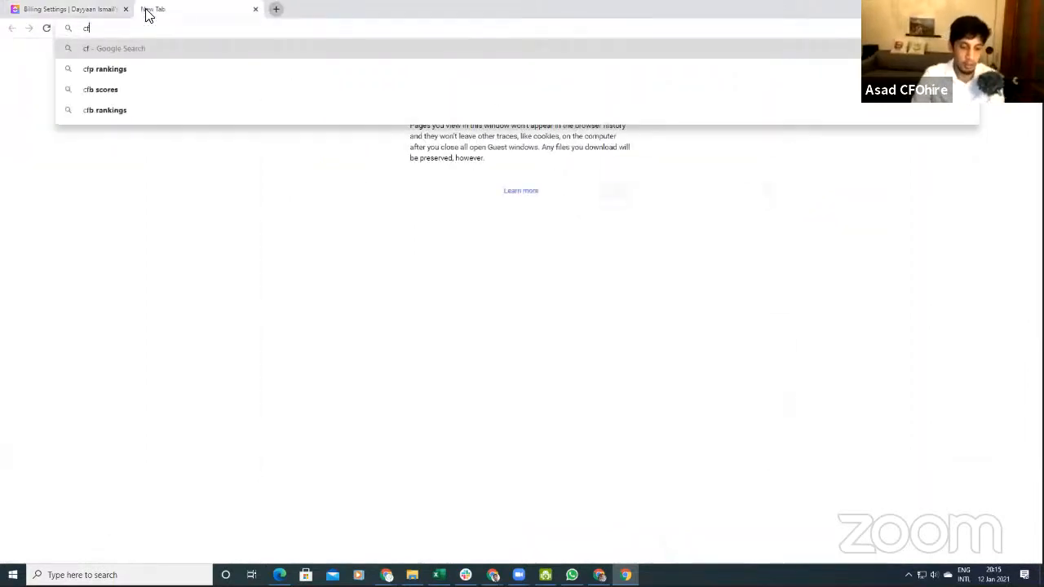
type("ohire.co")
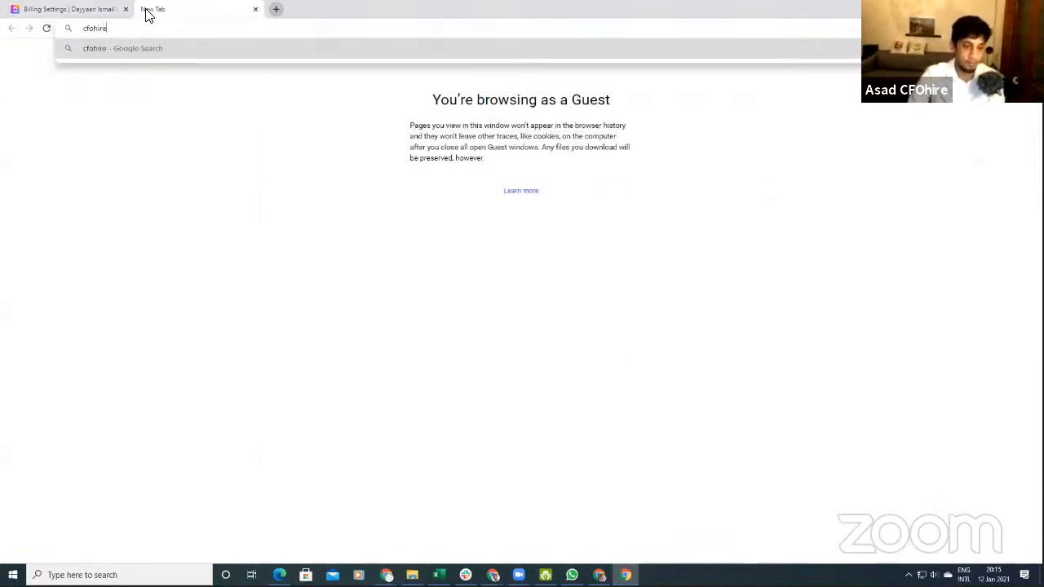
key("Return")
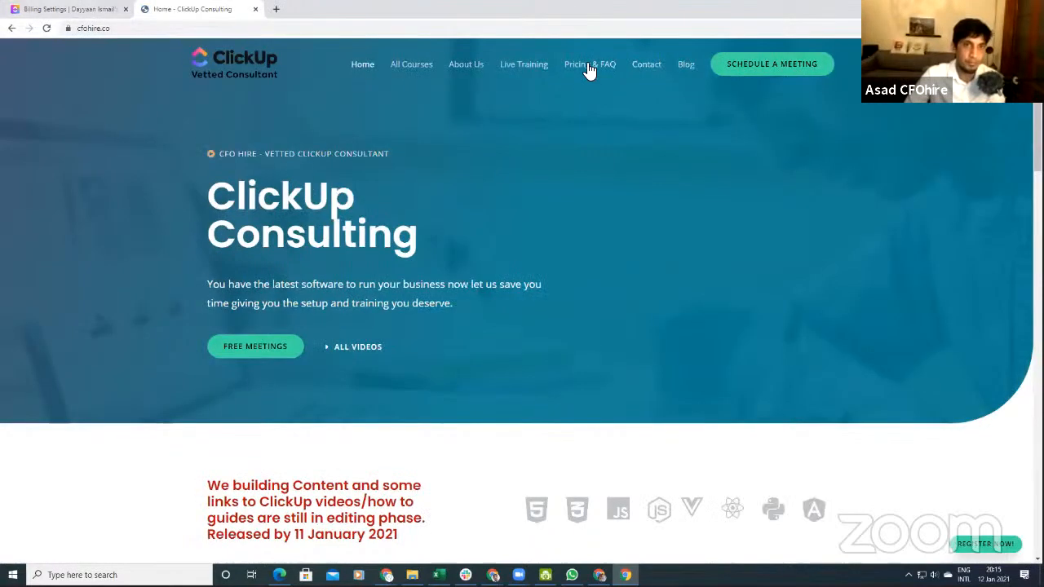
left_click(516, 71)
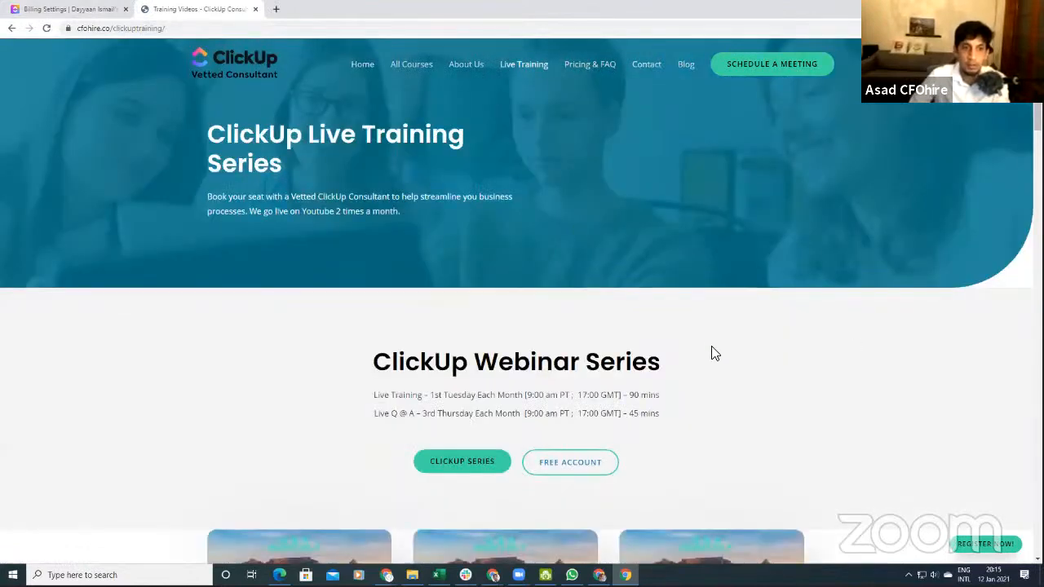
Step: Look over the live training series, including the General Features, Tasks and Views, Reports & Dashboards and Automations sessions
scroll(571, 347, "down", 3)
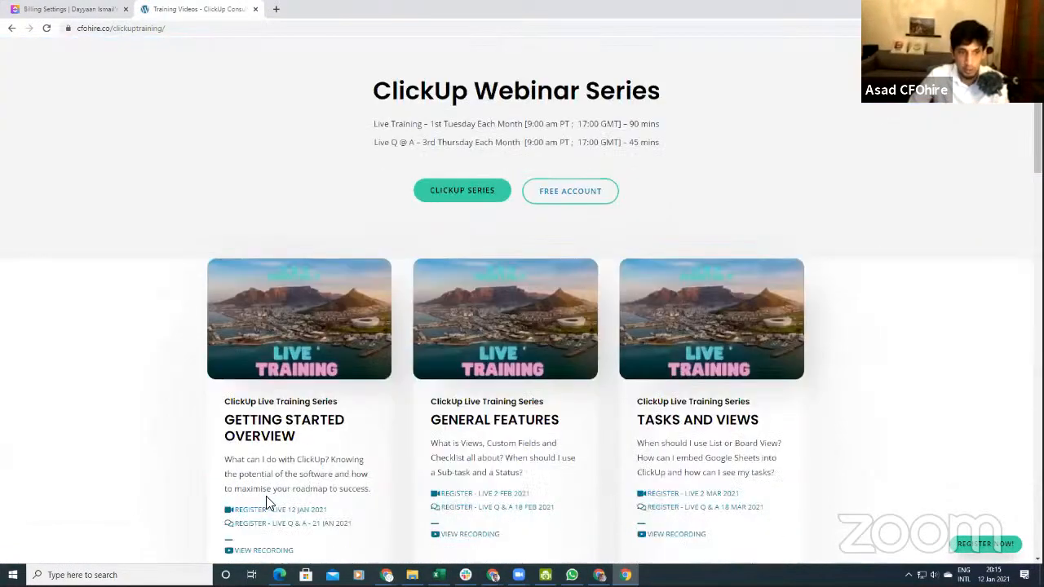
scroll(271, 422, "down", 1)
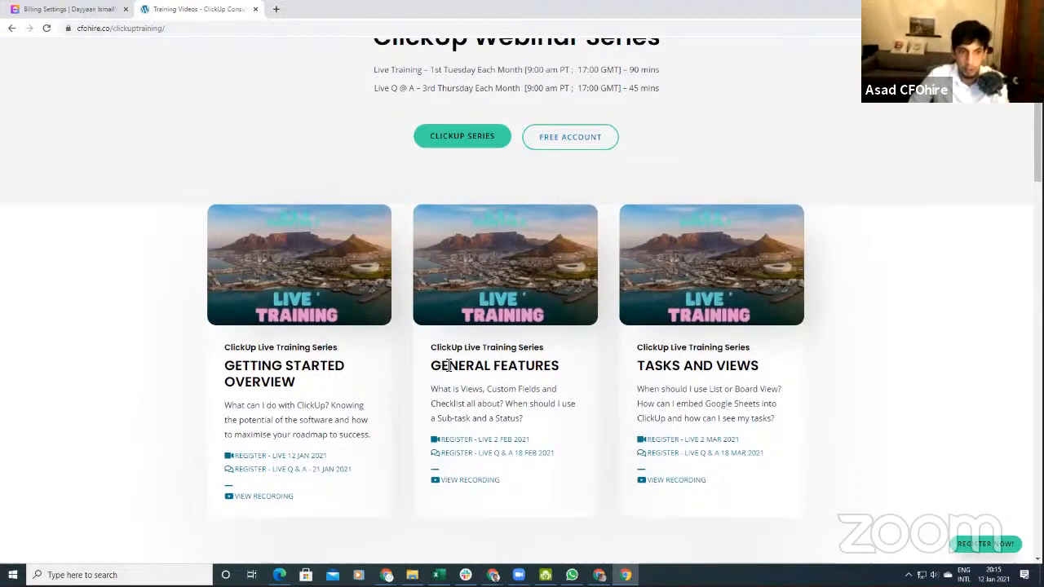
left_click_drag(448, 365, 557, 366)
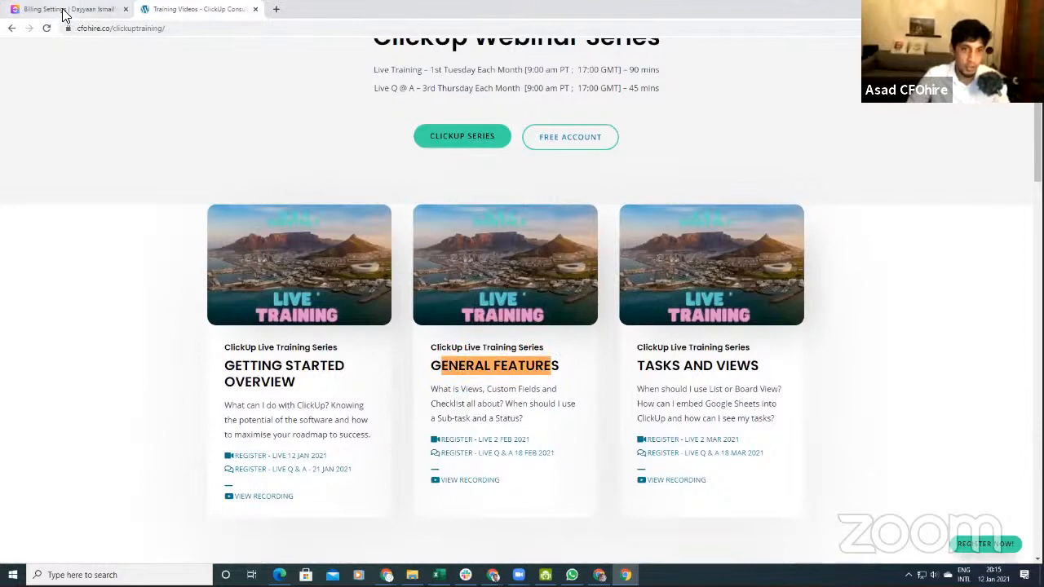
left_click_drag(652, 366, 757, 369)
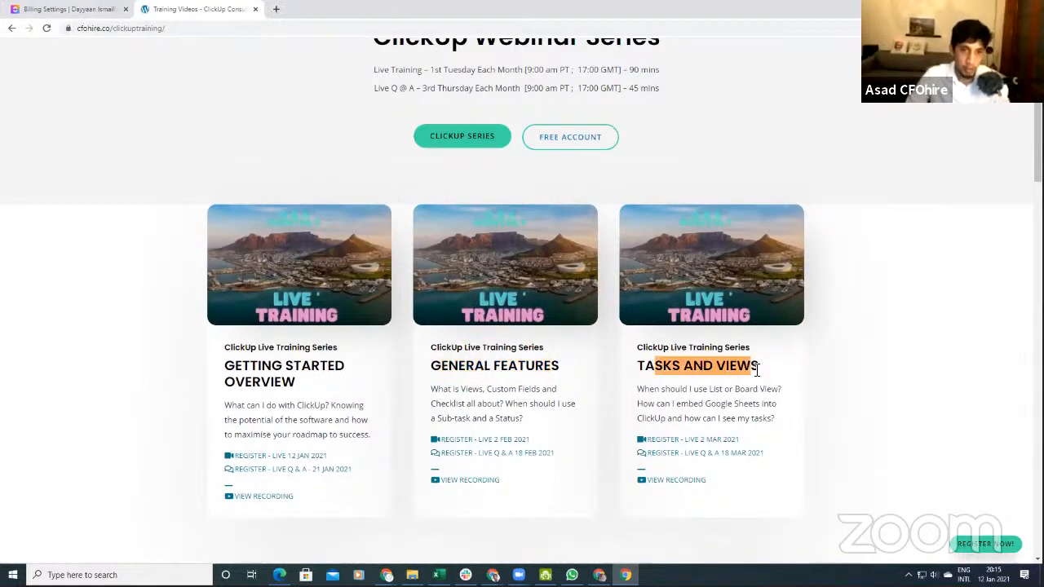
left_click(70, 11)
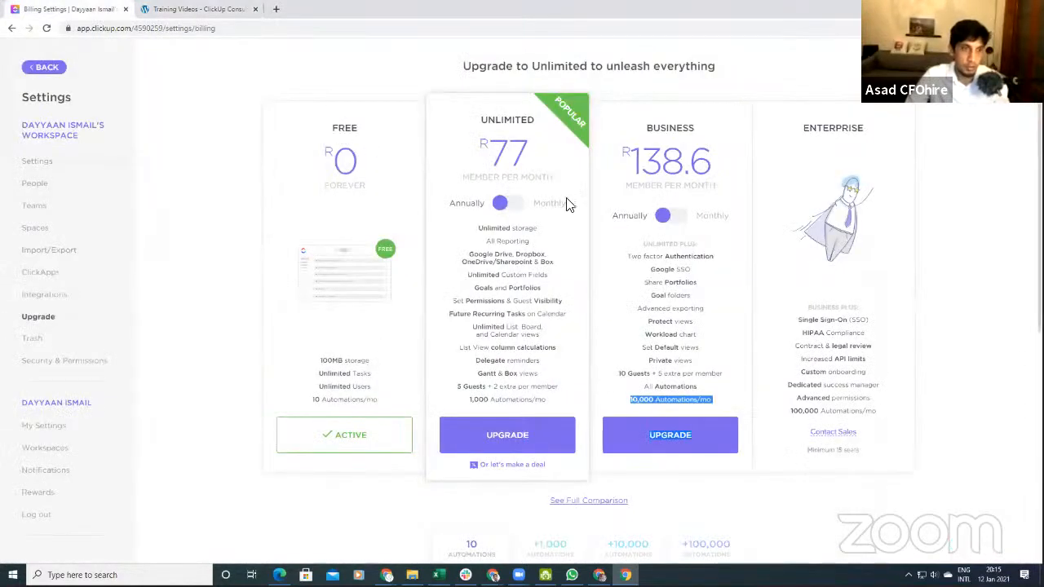
left_click(183, 9)
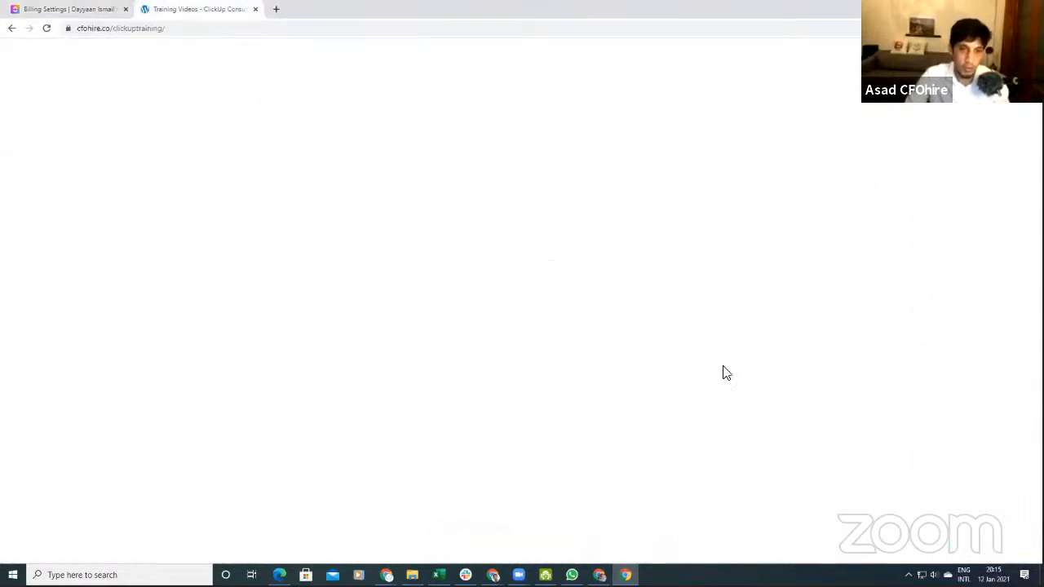
left_click_drag(638, 366, 792, 372)
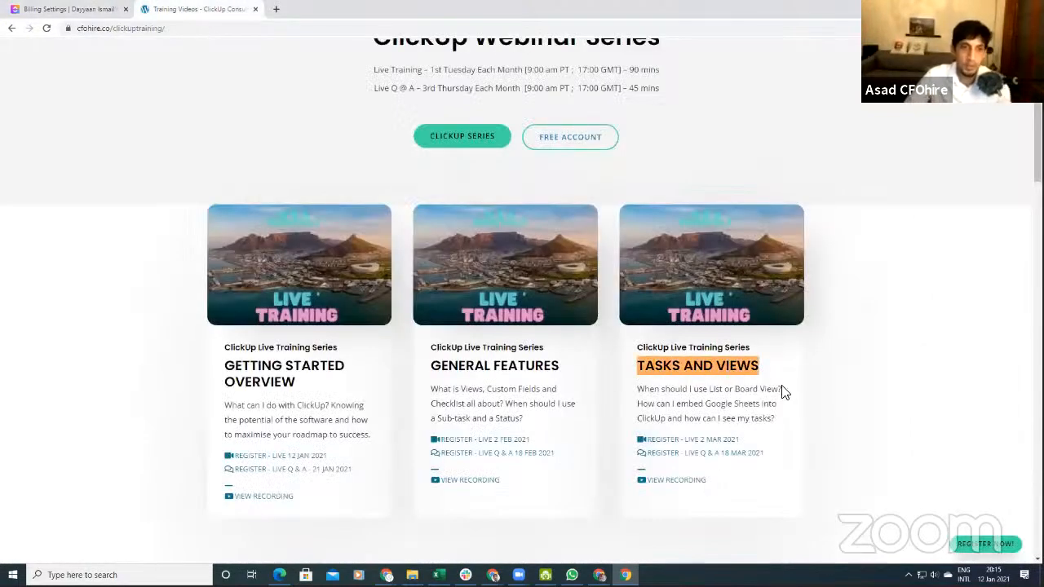
scroll(785, 393, "down", 1)
scroll(296, 501, "down", 2)
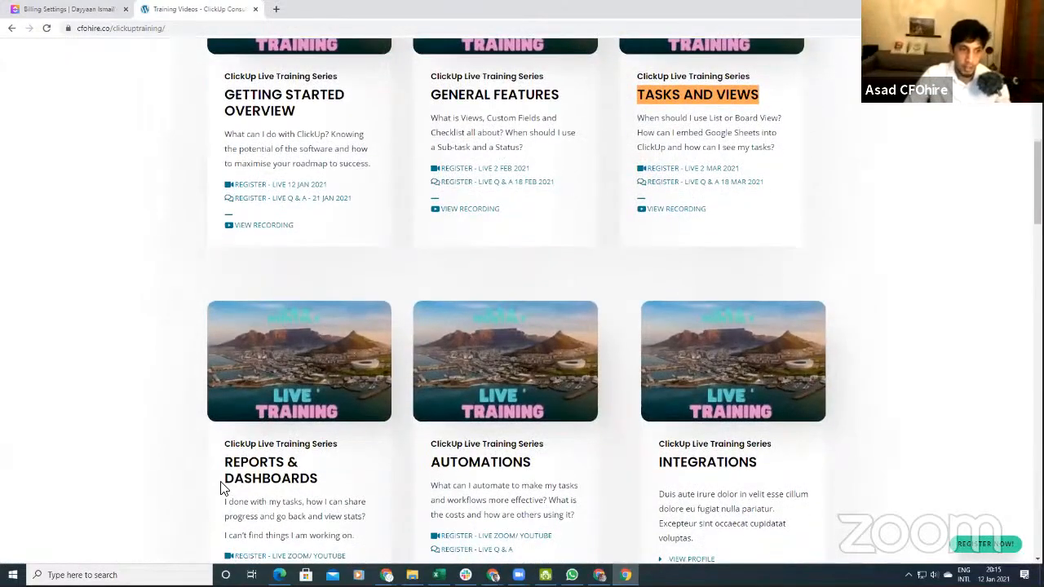
double_click(235, 462)
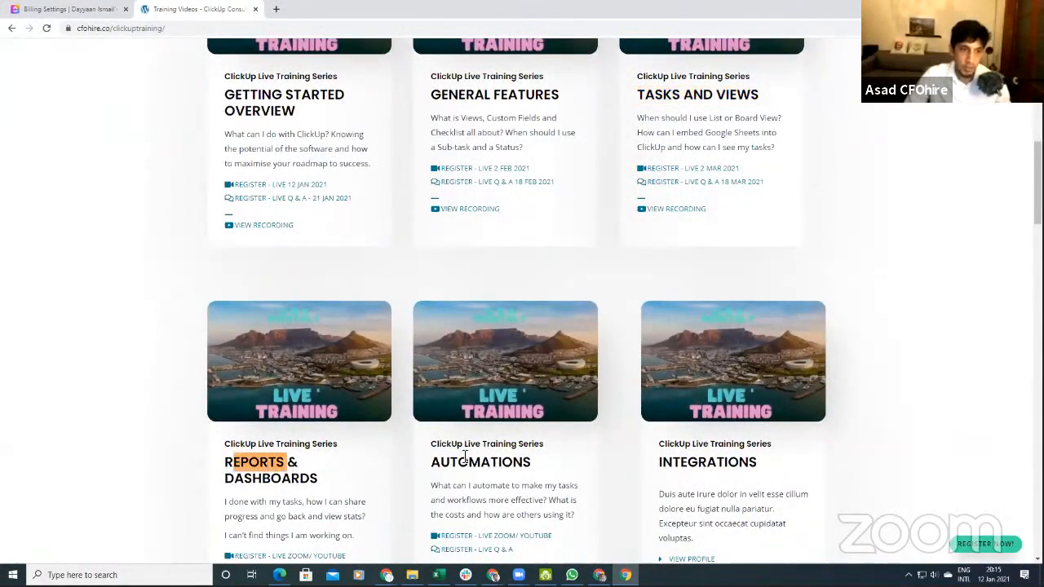
left_click_drag(453, 461, 514, 463)
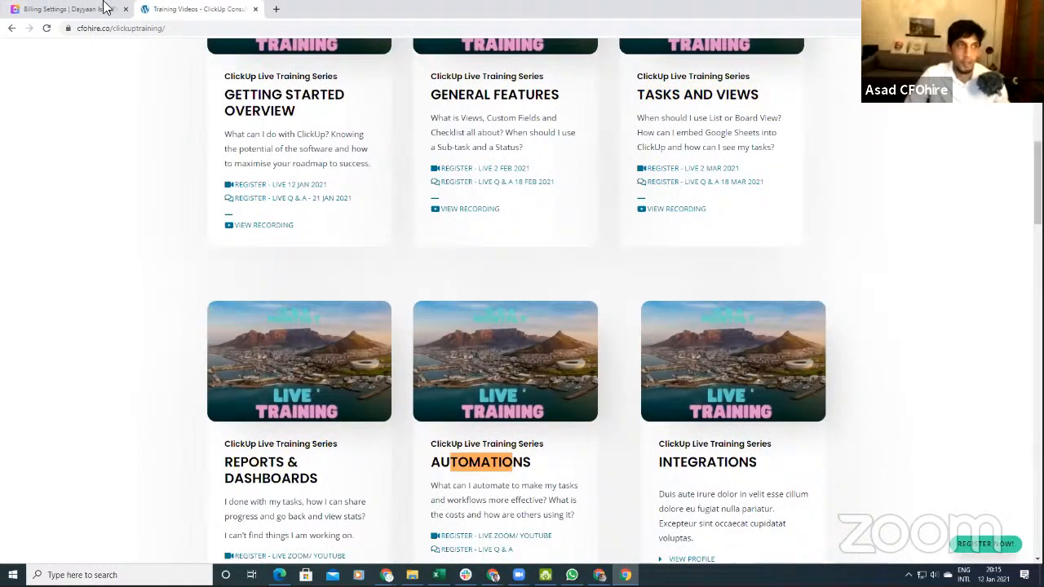
Step: Return to the ClickUp billing page and adjust the computer's speaker volume
left_click(102, 8)
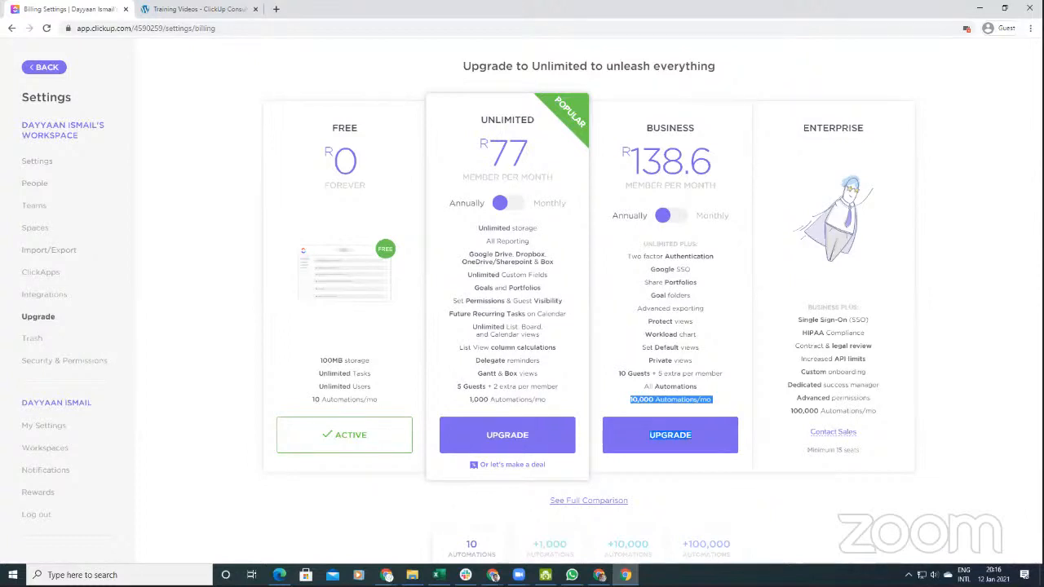
left_click(934, 576)
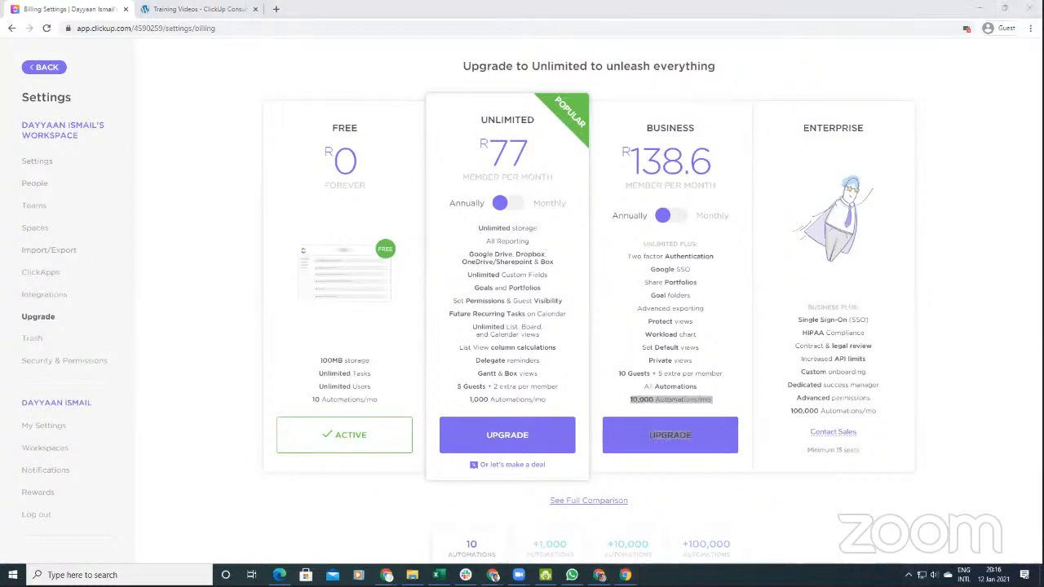
left_click_drag(910, 549, 975, 552)
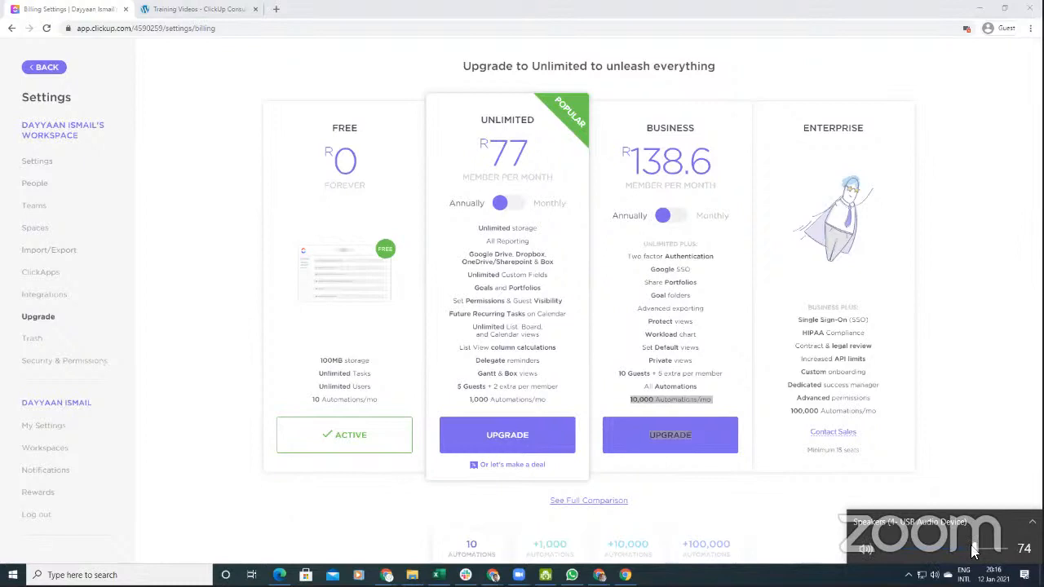
left_click_drag(972, 547, 966, 552)
Step: Leave the billing settings and open the list inside the RESIDENTS space
left_click(47, 70)
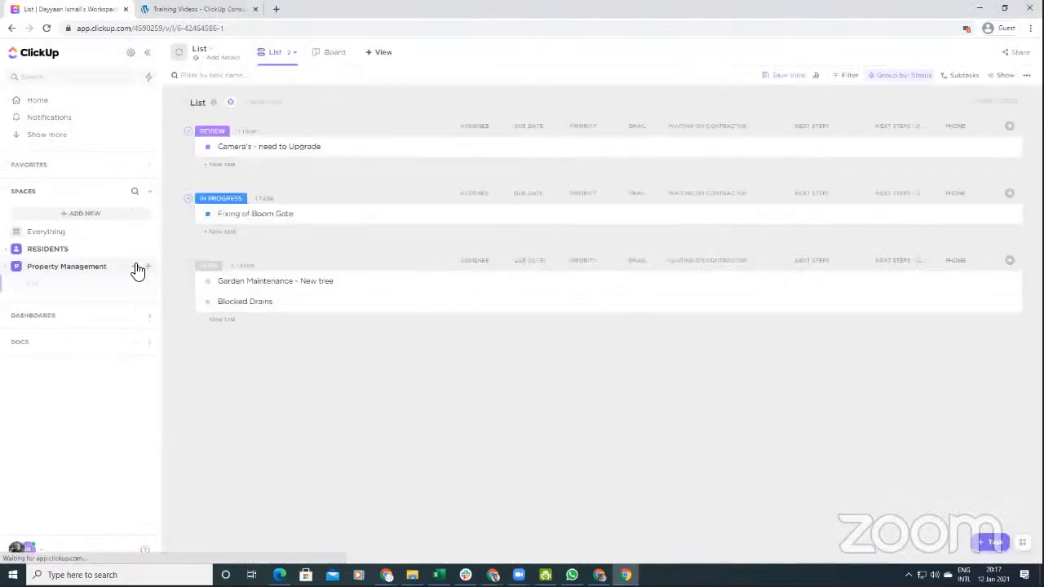
left_click(67, 254)
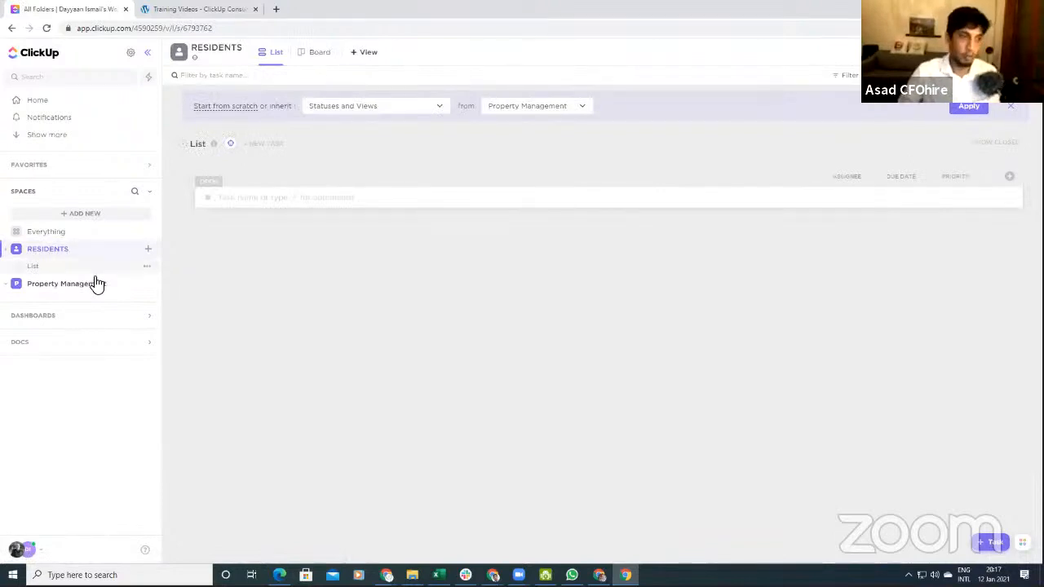
left_click(46, 269)
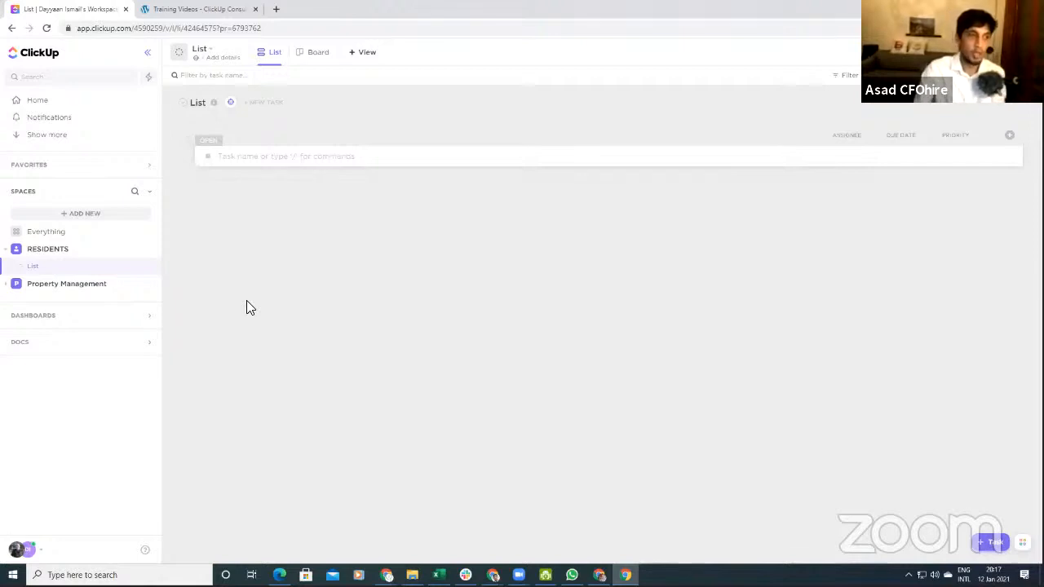
Step: Open the Template Center for the RESIDENTS list and look over the templates on offer
left_click(148, 268)
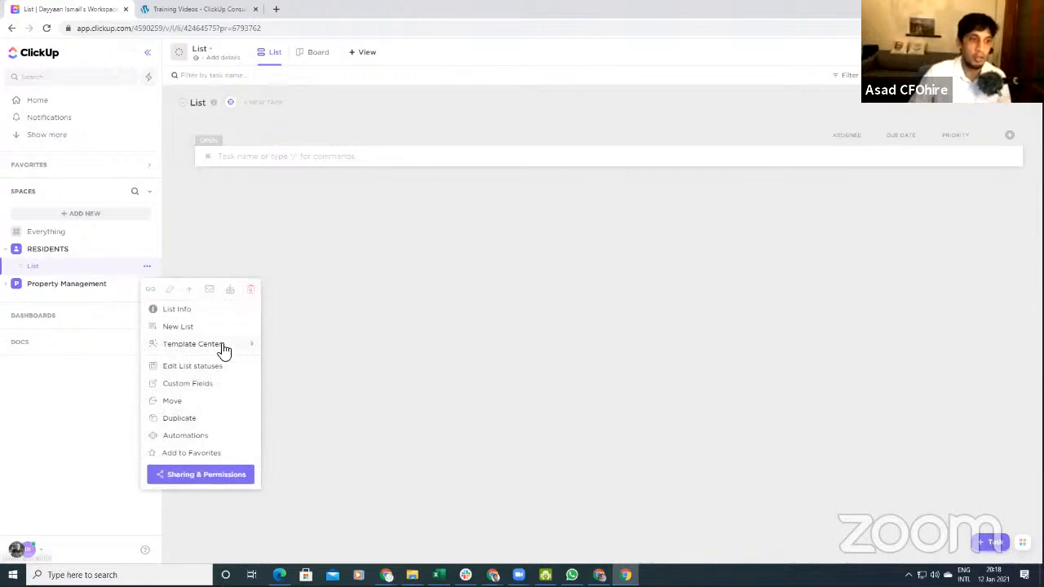
mouse_move(227, 346)
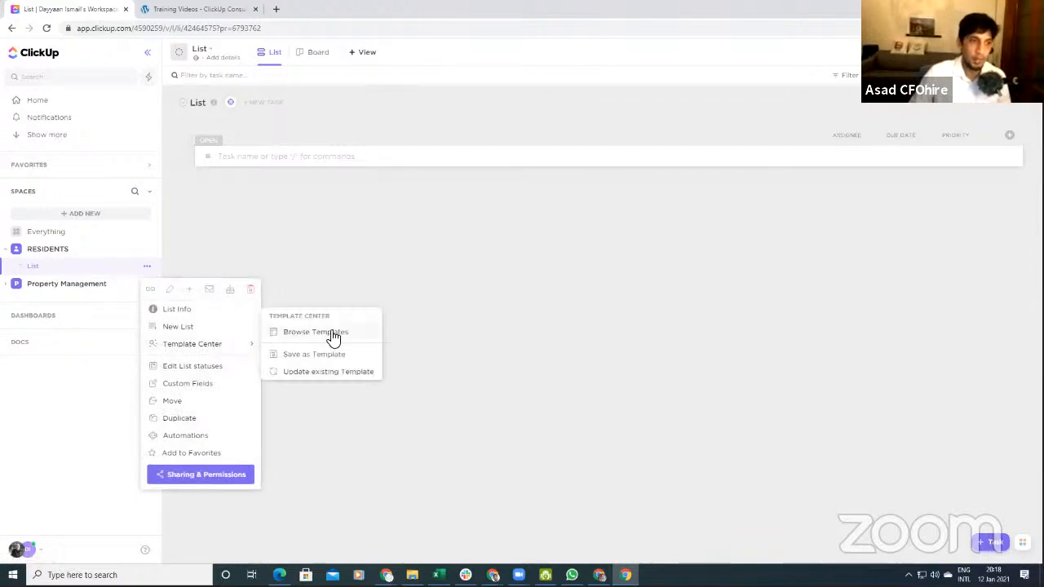
left_click(334, 338)
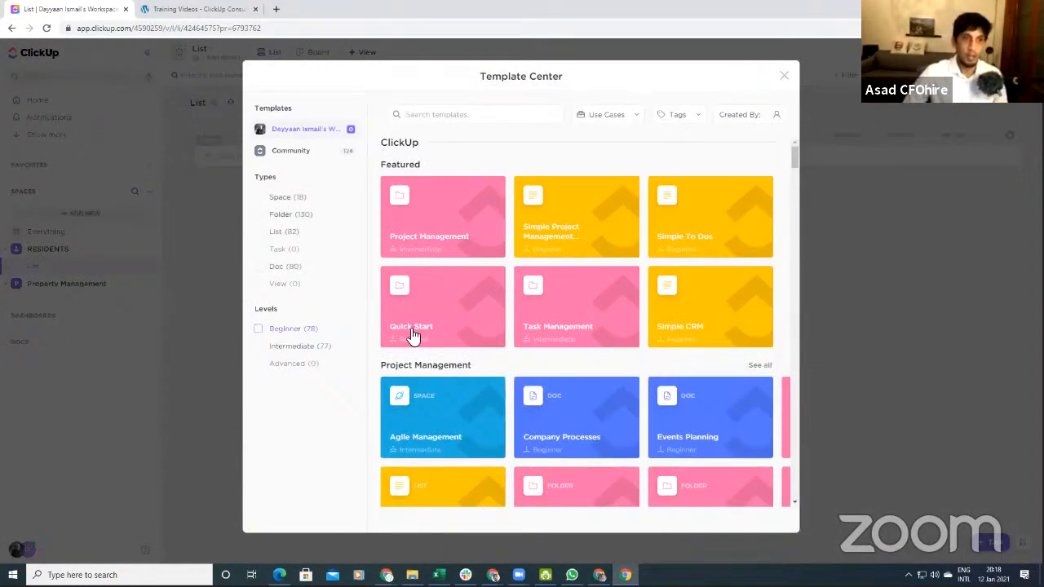
scroll(552, 274, "down", 1)
scroll(552, 274, "down", 10)
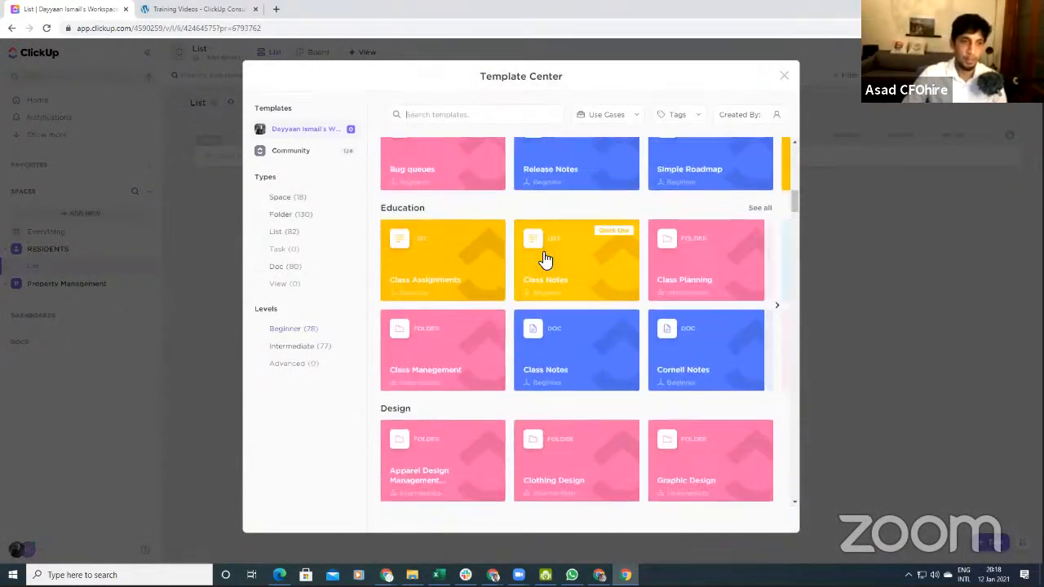
scroll(561, 253, "up", 10)
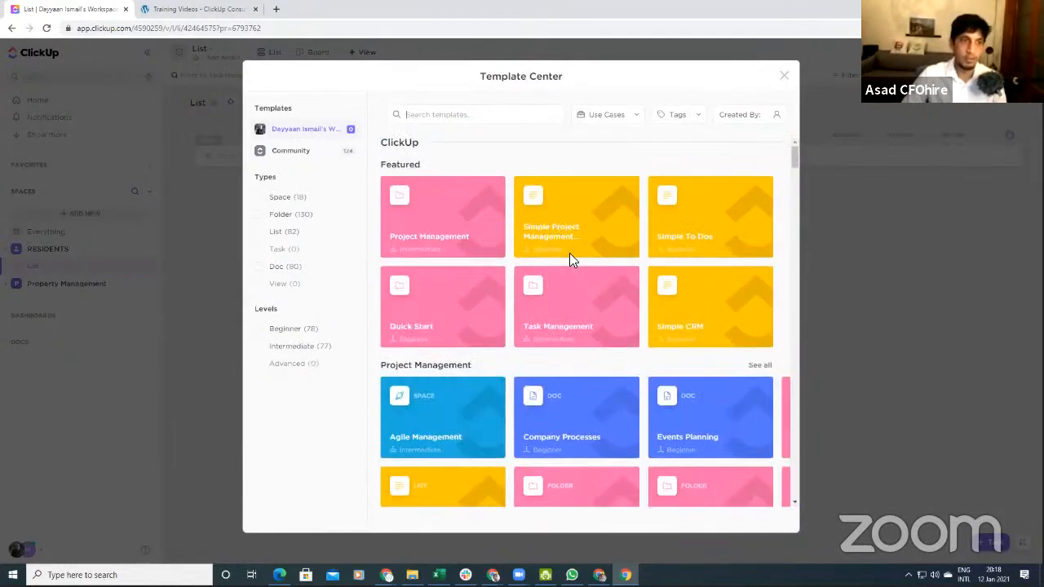
Step: Browse the Community templates across categories such as Agile Project Management, Education, Design, Media, Sales and Marketing
left_click(293, 153)
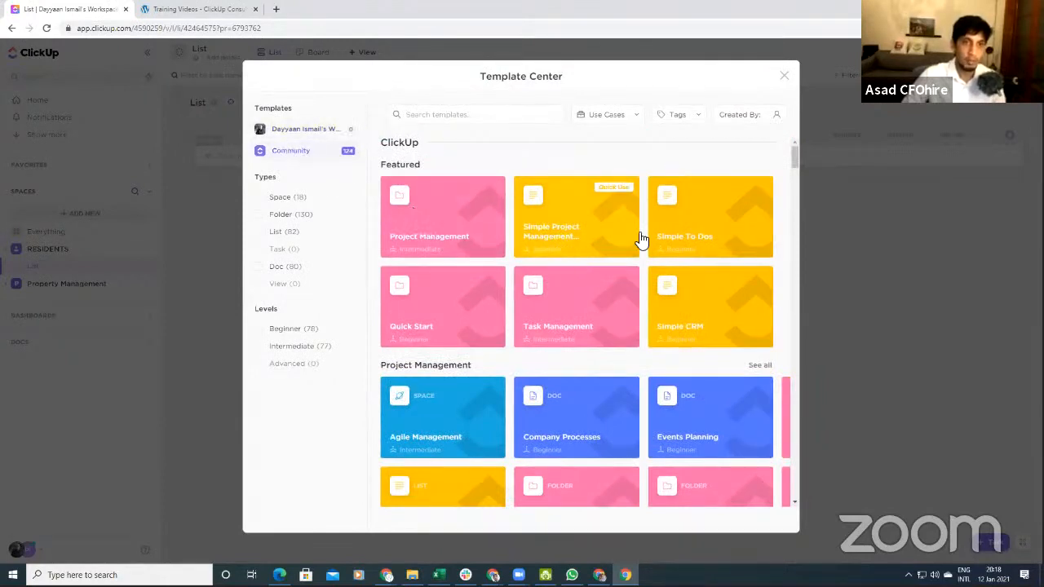
scroll(612, 290, "down", 10)
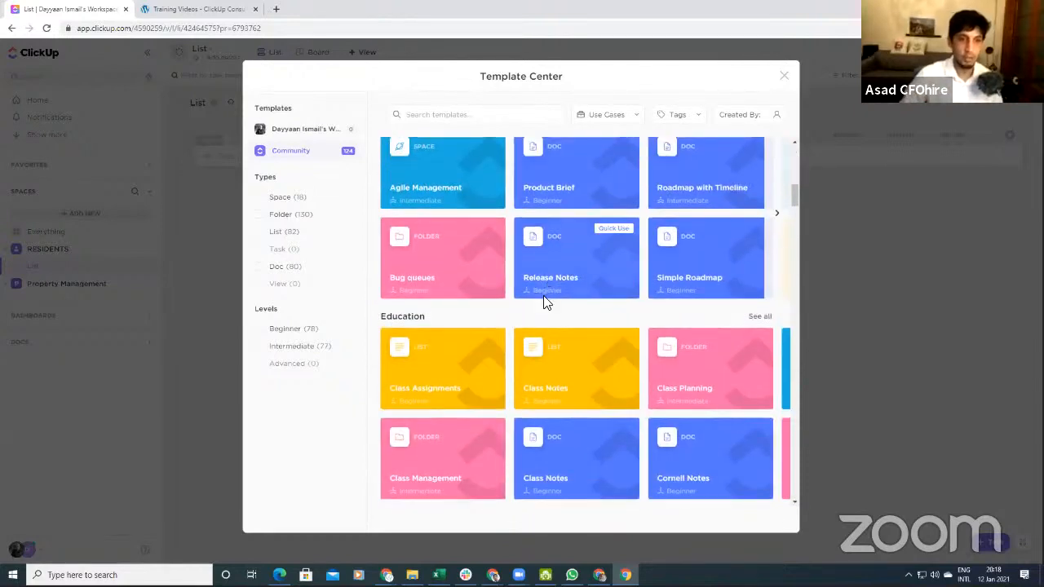
scroll(548, 306, "down", 2)
scroll(549, 306, "down", 3)
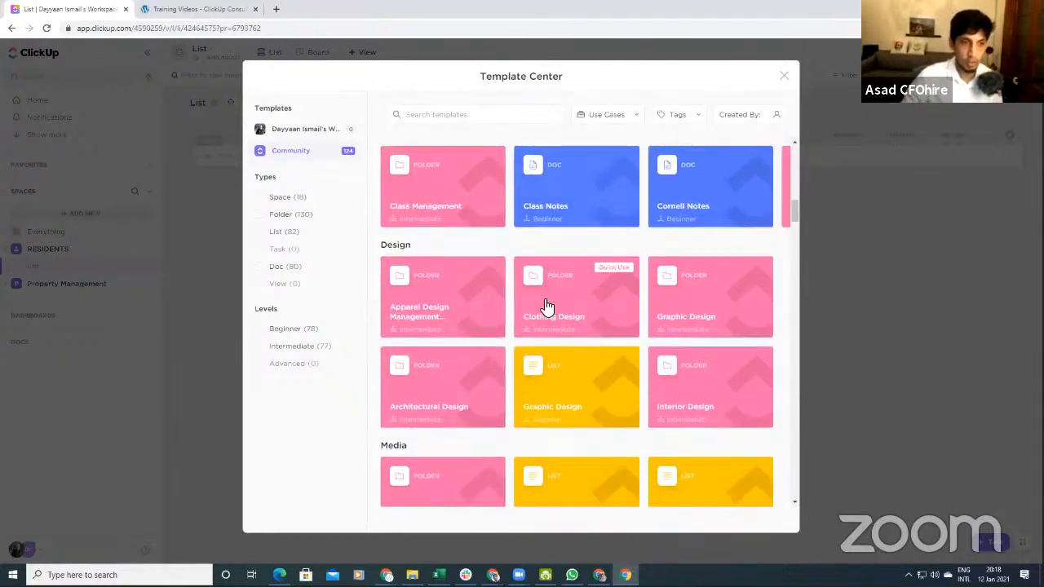
scroll(574, 305, "down", 4)
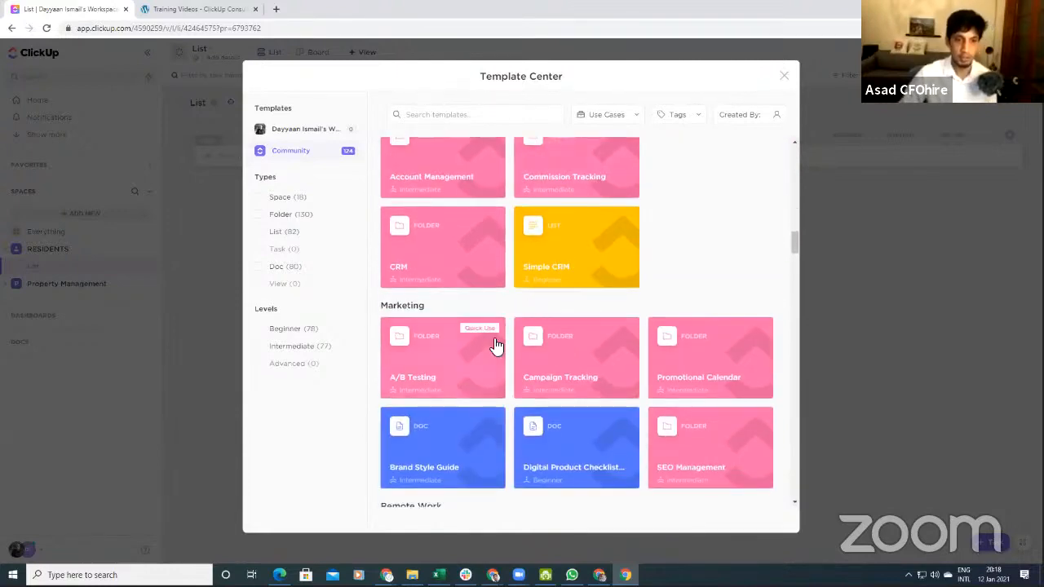
scroll(495, 346, "up", 4)
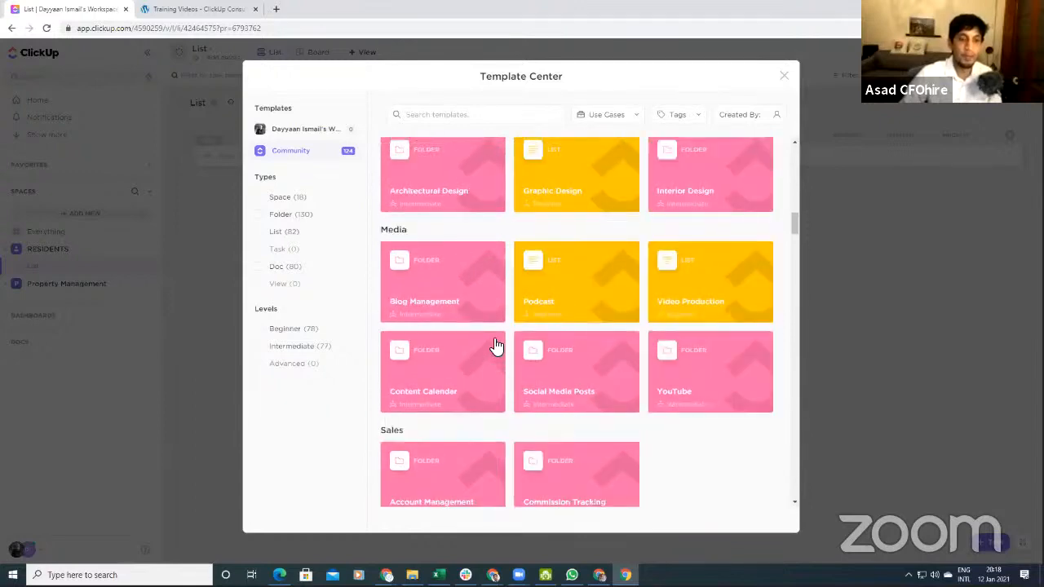
scroll(496, 342, "up", 6)
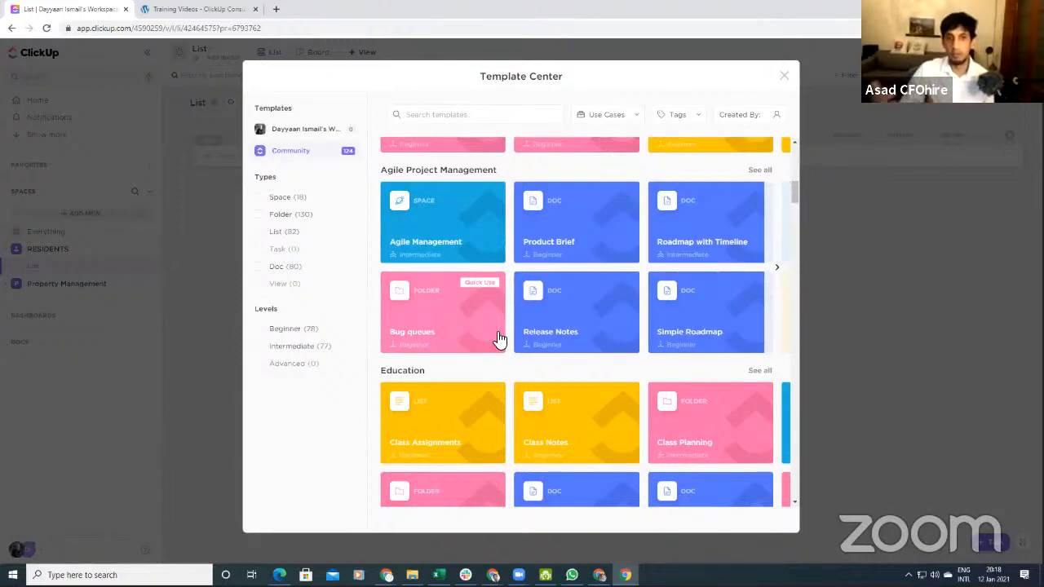
scroll(502, 343, "up", 10)
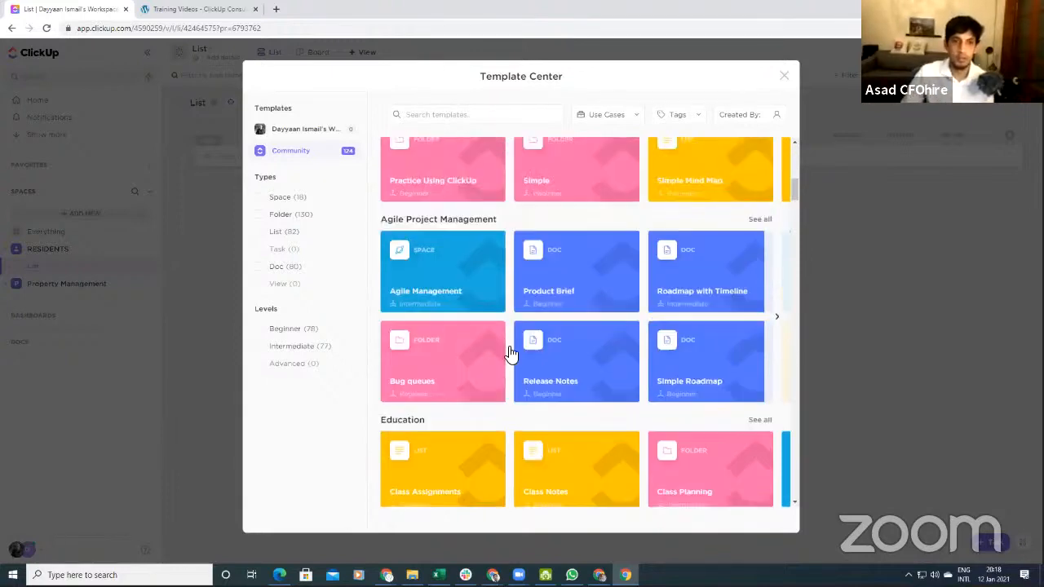
scroll(514, 349, "up", 3)
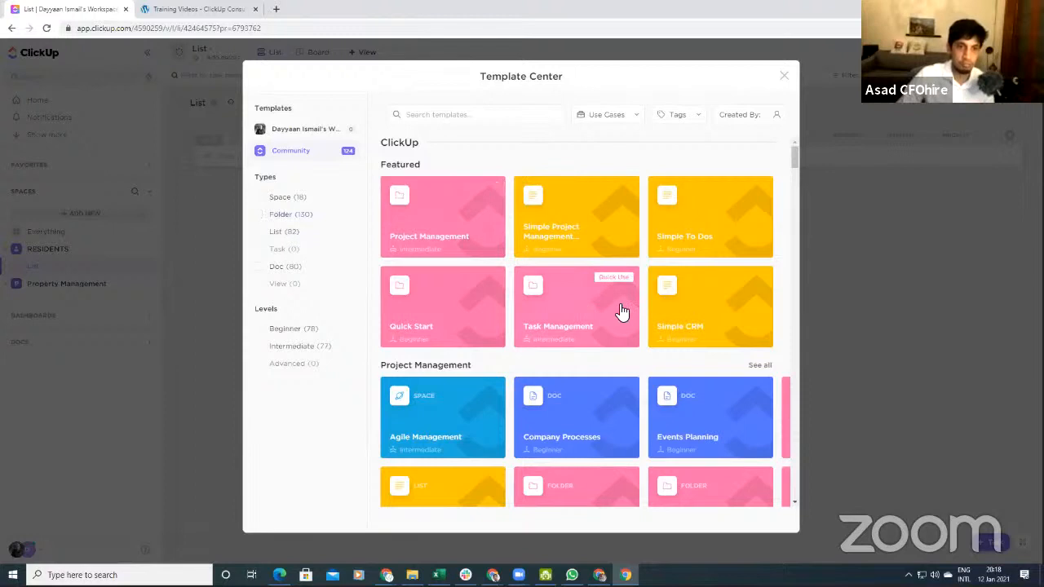
Step: Create a list named Simple CRM in the RESIDENTS space from the Simple CRM template, importing everything, and open it
left_click(707, 322)
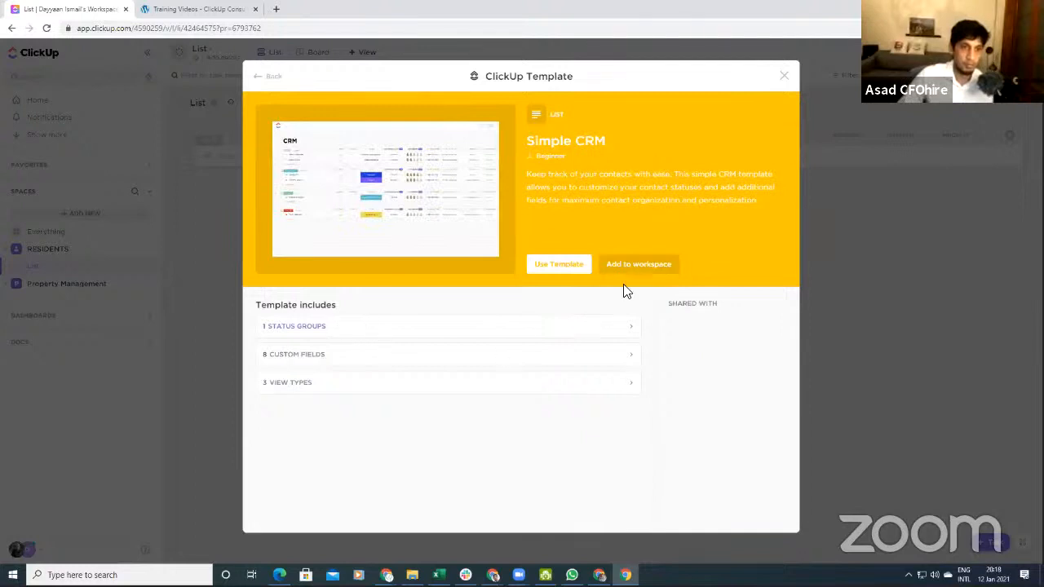
left_click(560, 266)
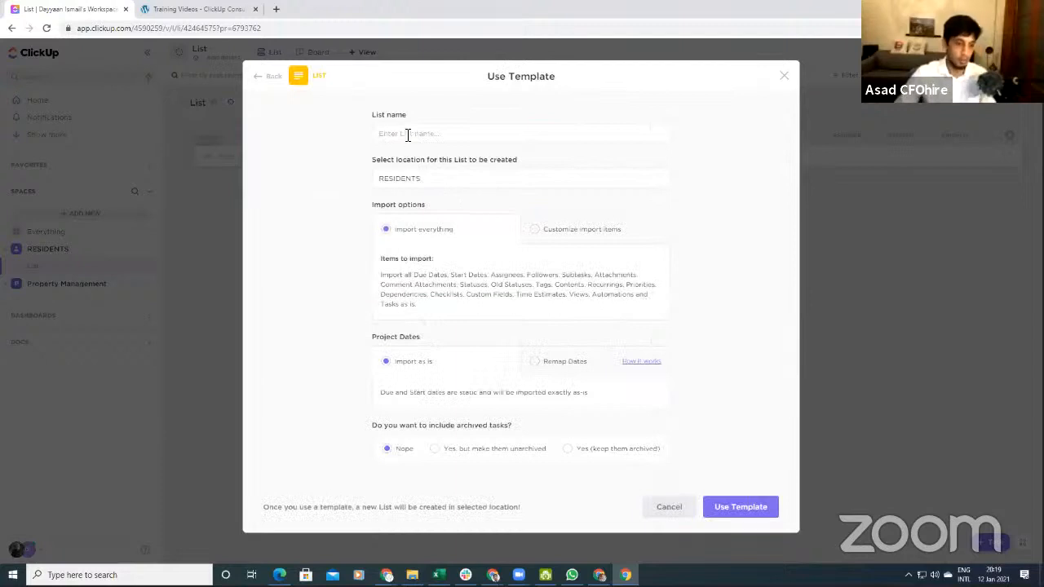
type("Simp")
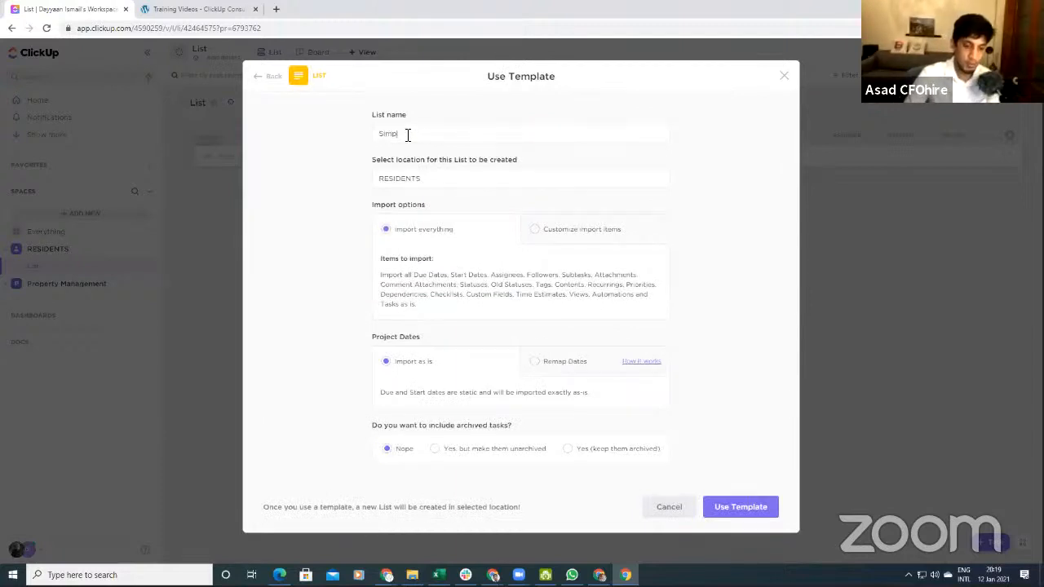
type("le CRM")
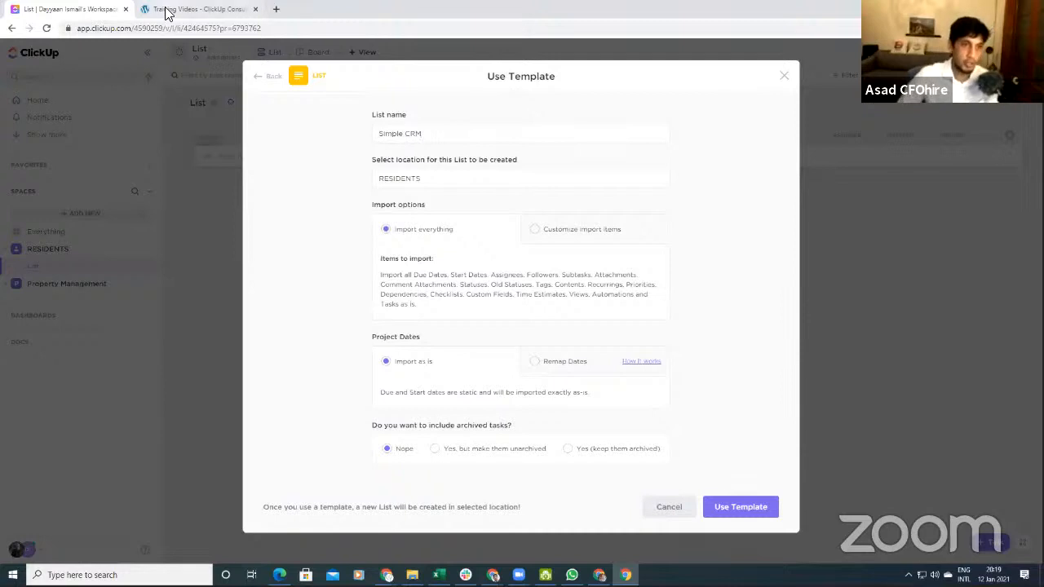
left_click(740, 509)
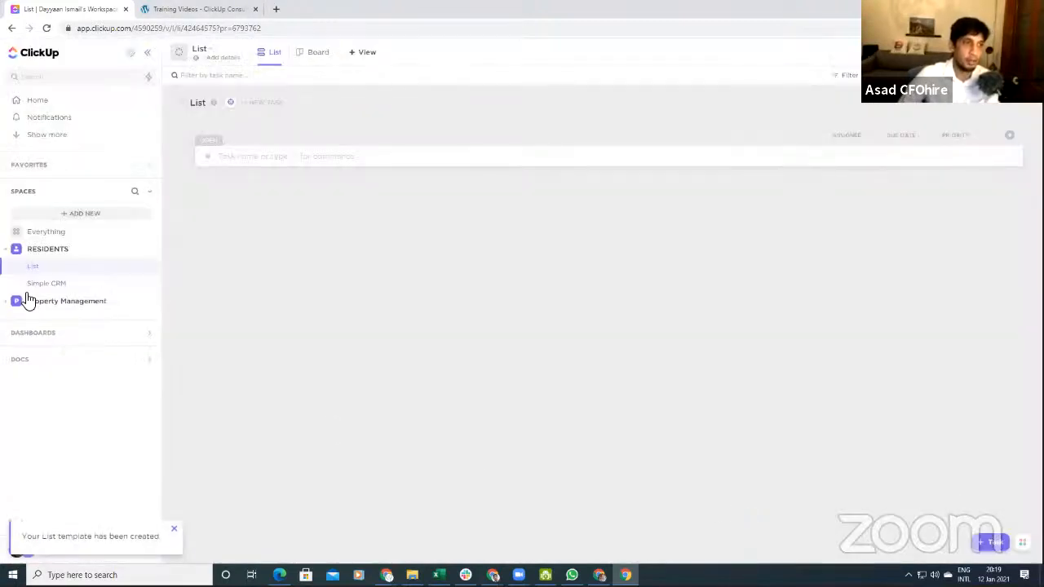
left_click(42, 285)
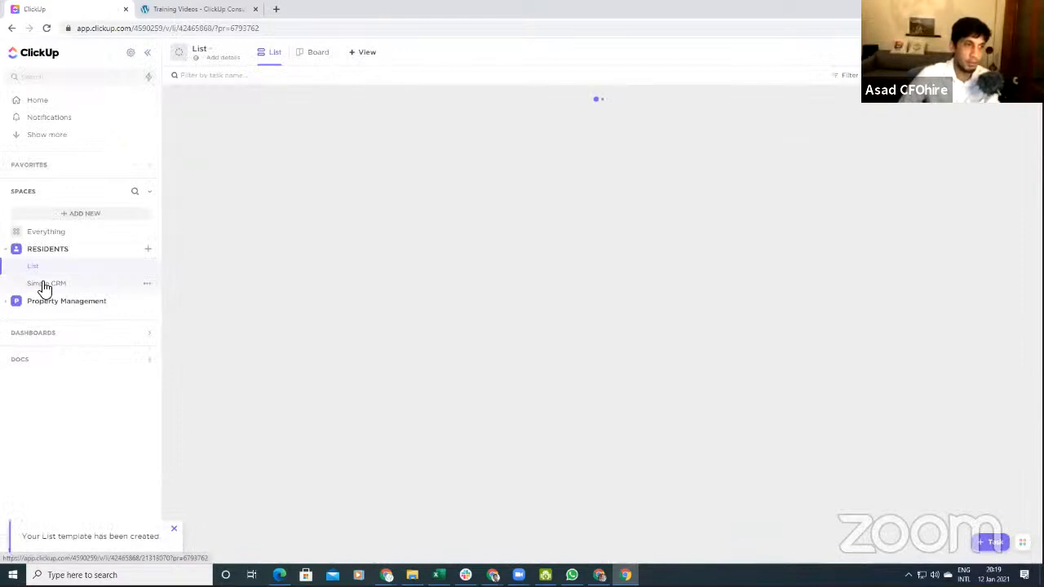
left_click(98, 291)
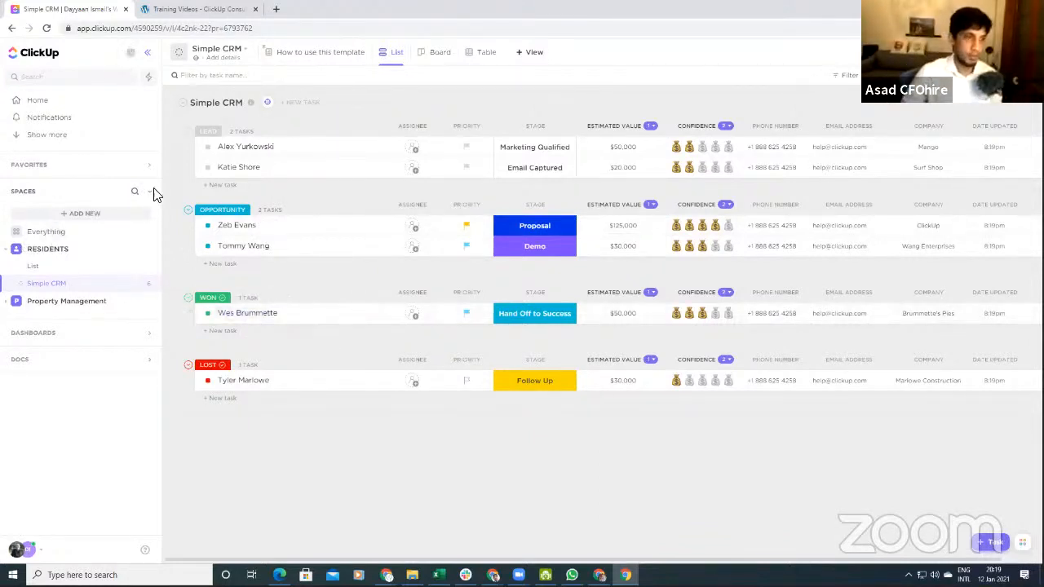
Step: Review the first lead's task details, including its name and custom fields such as company, confidence and stage, and close it
left_click(251, 147)
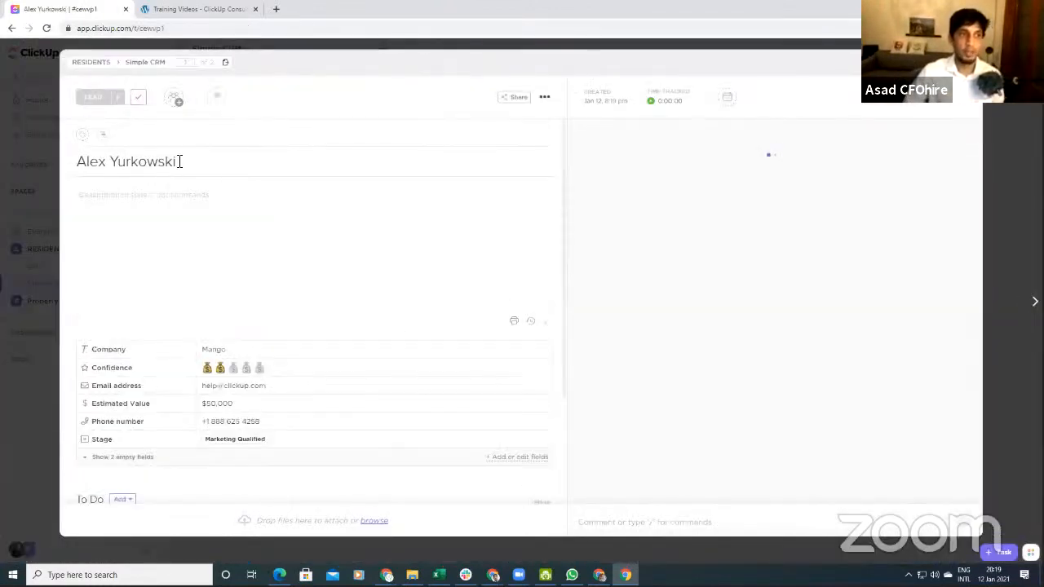
left_click_drag(181, 161, 70, 163)
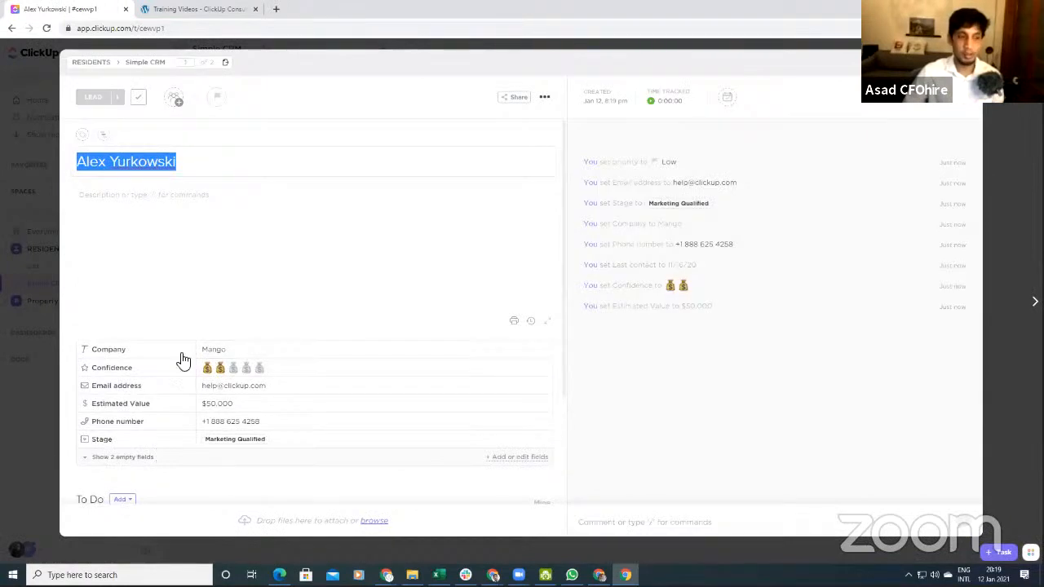
scroll(165, 364, "down", 2)
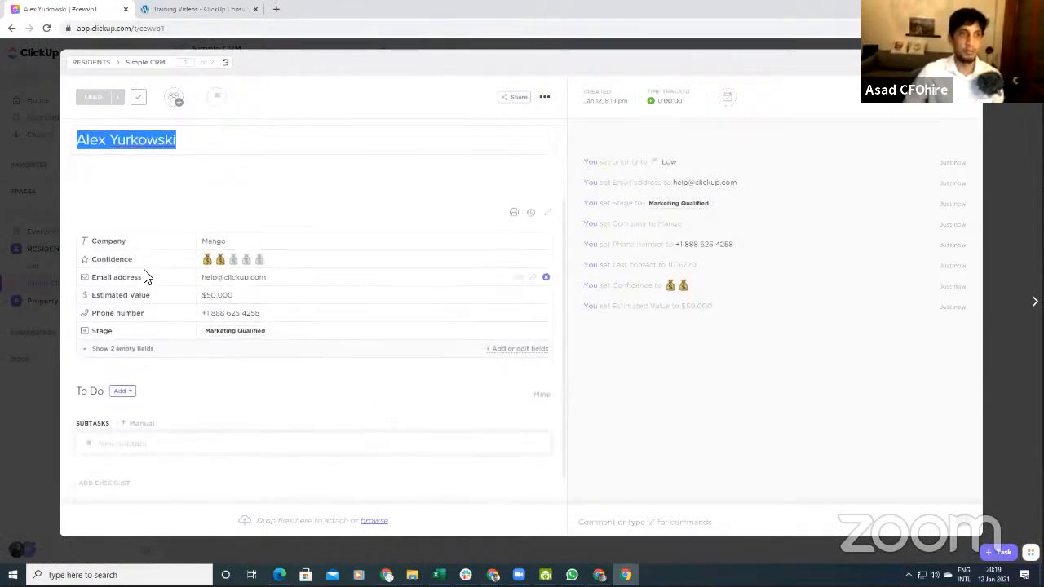
scroll(275, 305, "up", 2)
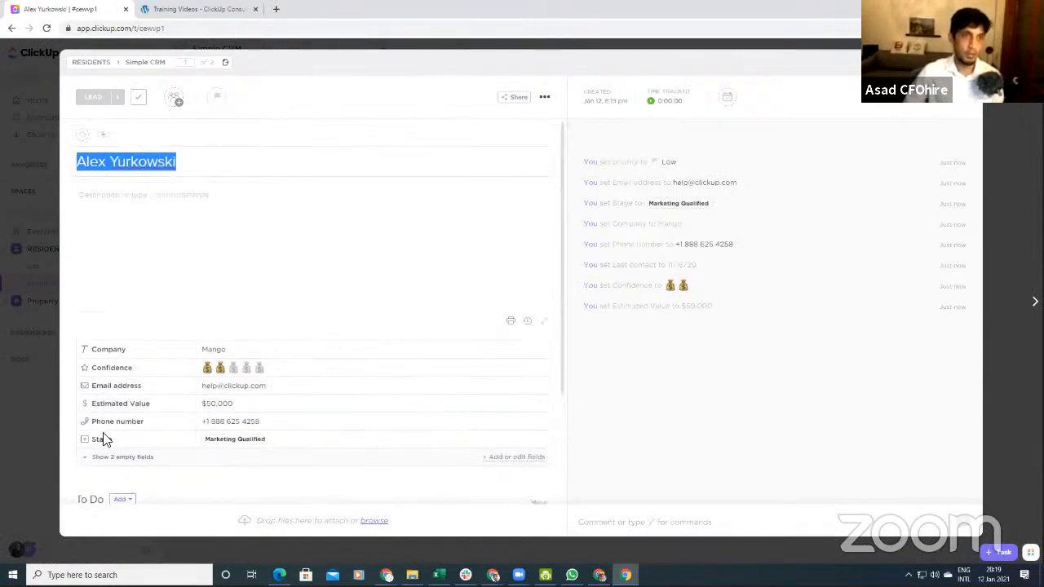
left_click(968, 63)
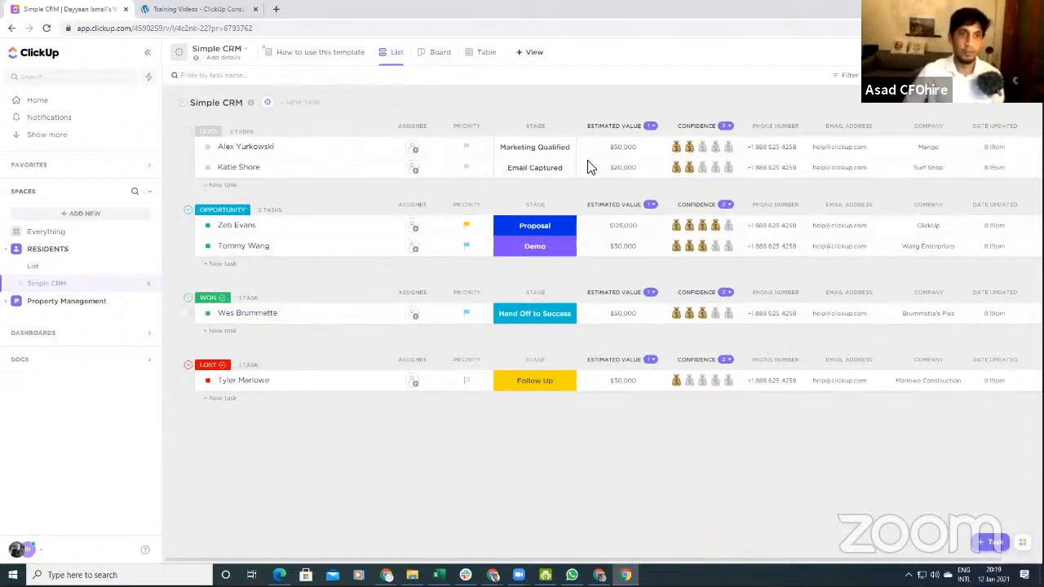
Step: Examine the first lead's available Stage options and its Estimated Value field without changing either
left_click(532, 146)
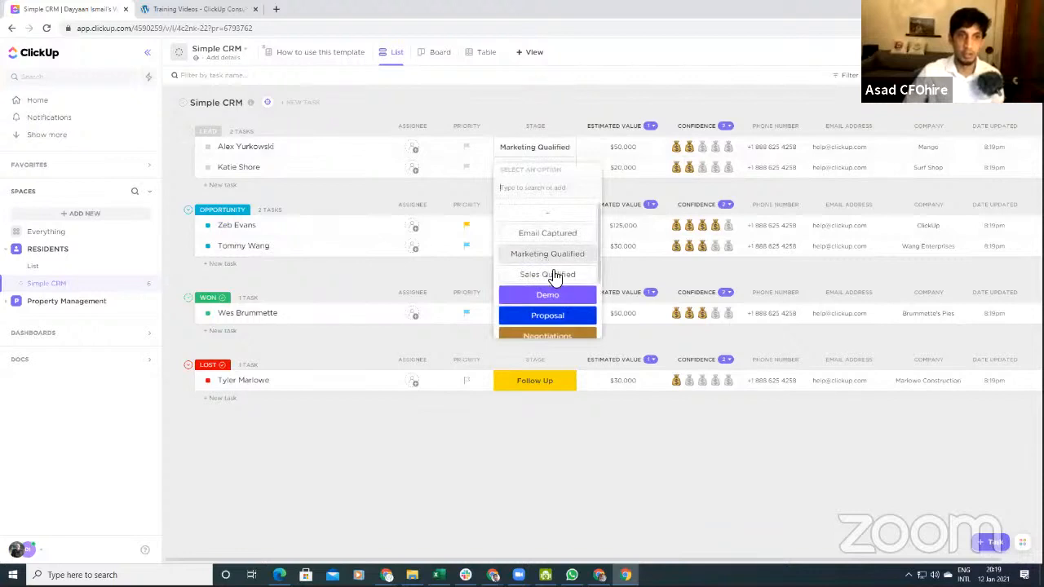
scroll(554, 275, "down", 2)
scroll(554, 274, "up", 2)
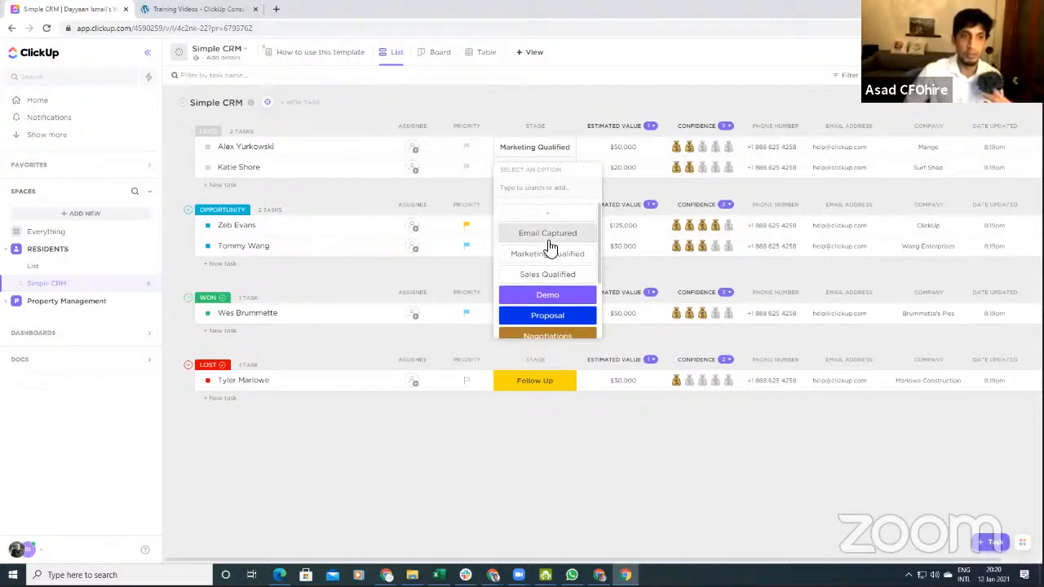
left_click(577, 478)
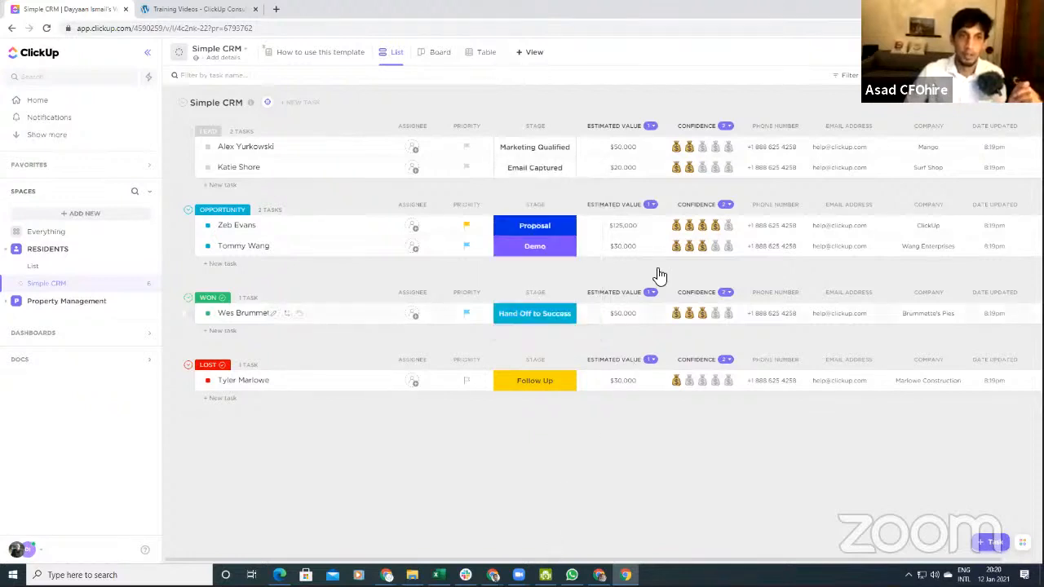
left_click(626, 152)
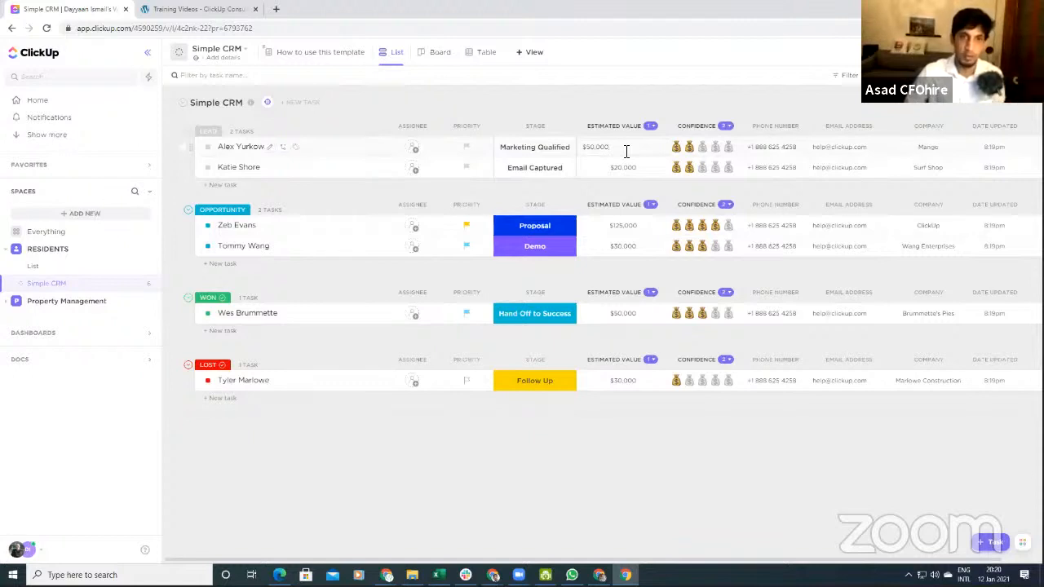
left_click(695, 462)
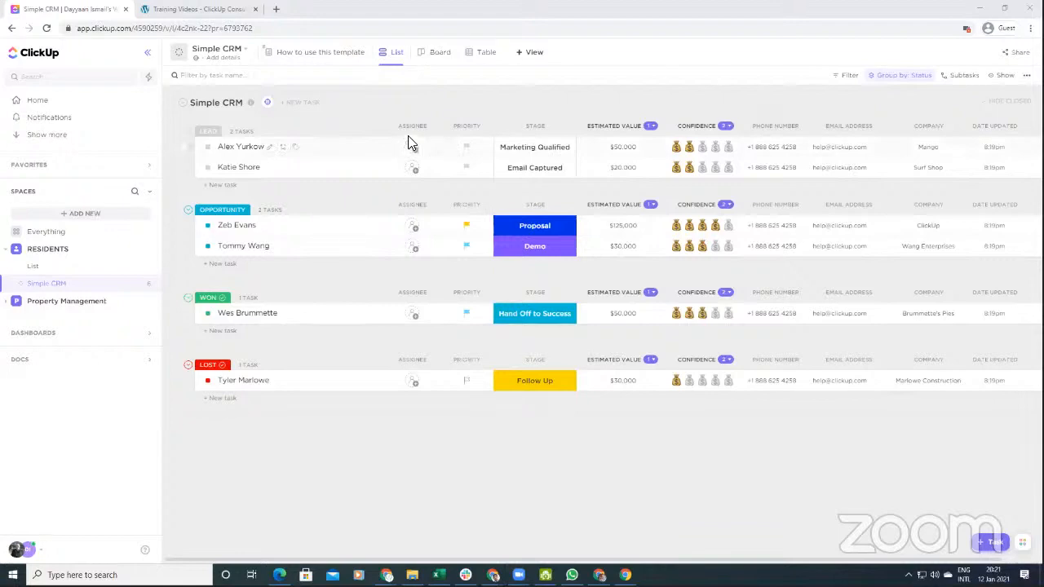
Step: Switch back to the cfohire.co training page and view the ClickUp Live Training Series introduction and webinar schedule
left_click(203, 9)
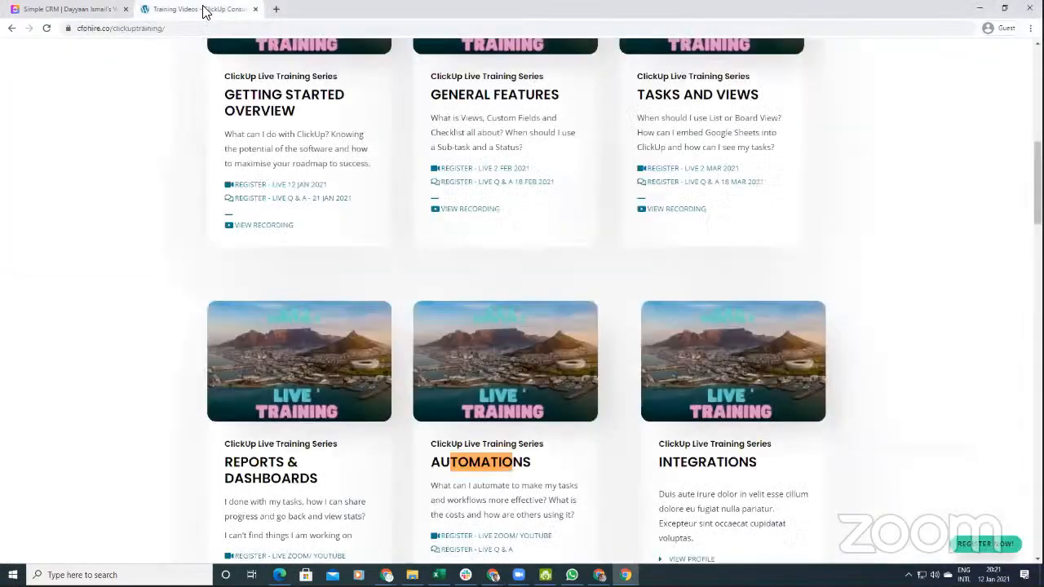
scroll(518, 297, "up", 7)
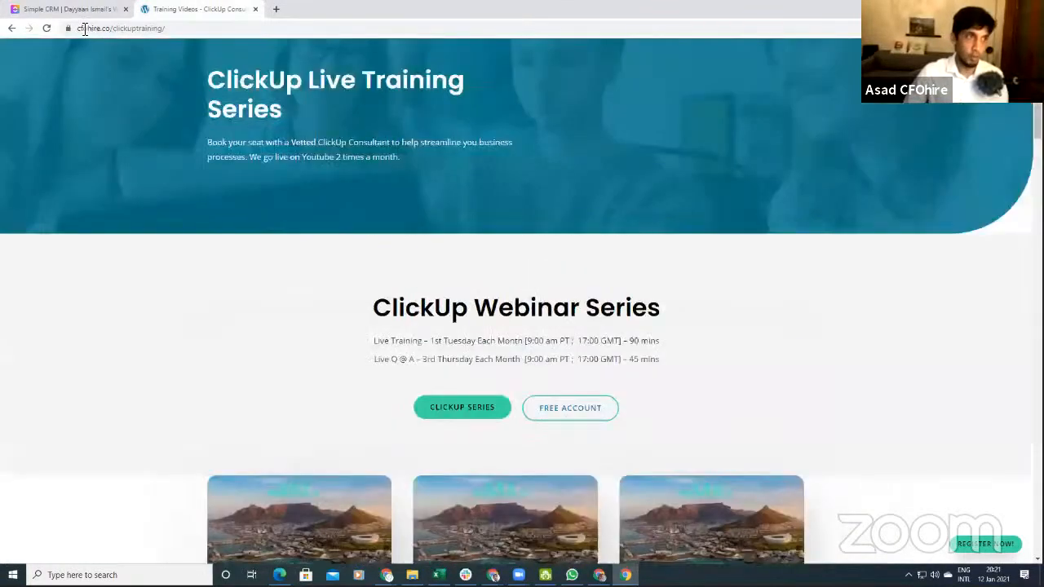
Step: Highlight the cfohire.co training page's web address and reload the site's Live Training page
left_click(173, 28)
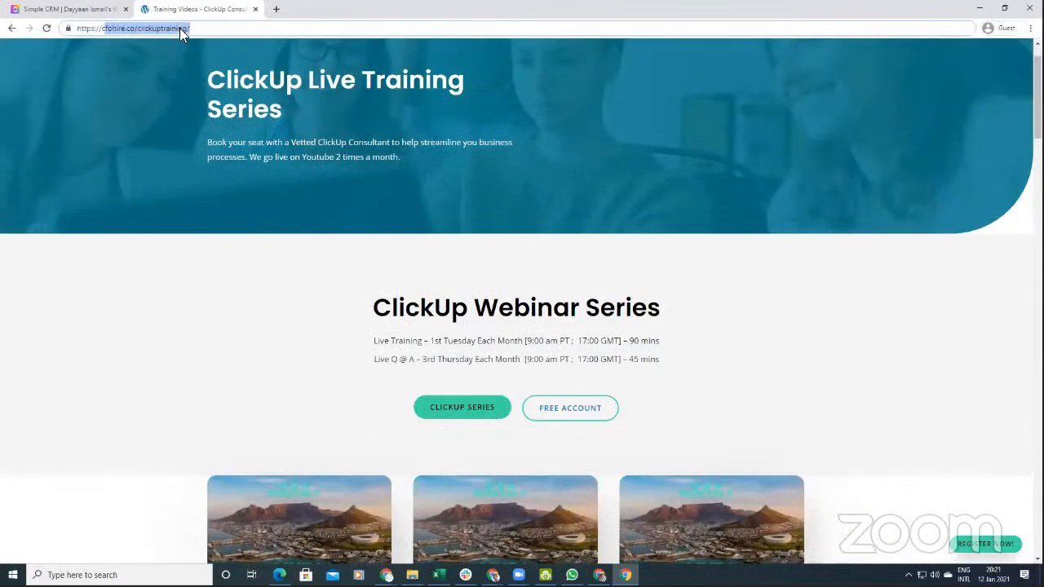
left_click(180, 28)
scroll(629, 190, "up", 1)
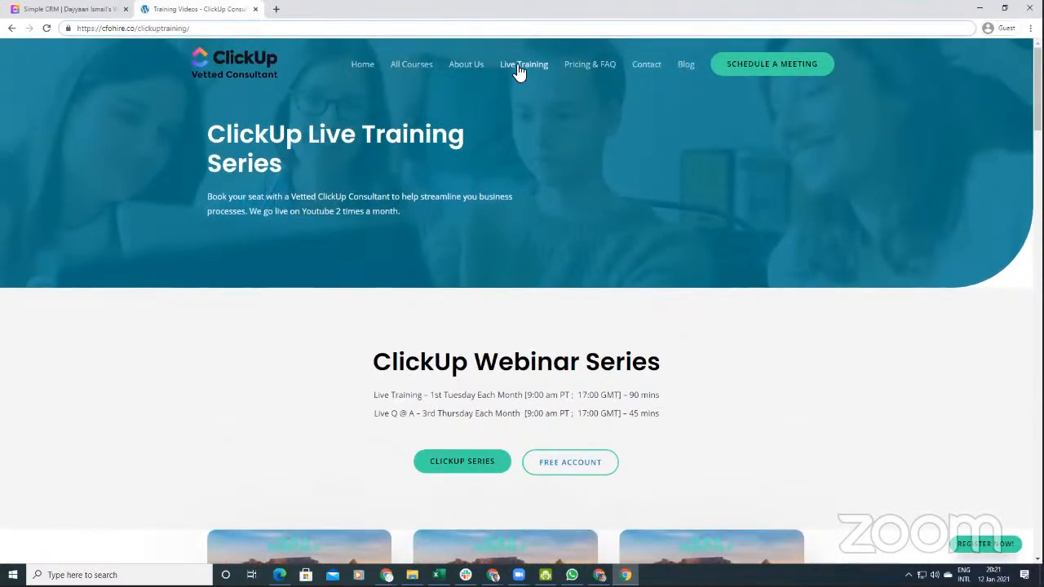
left_click(519, 72)
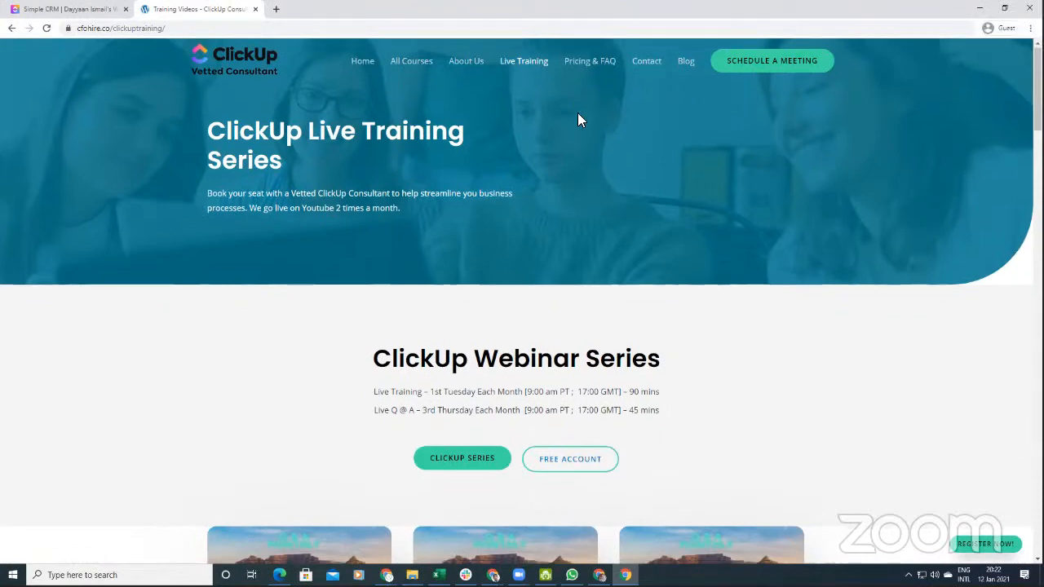
scroll(578, 120, "down", 2)
scroll(578, 120, "up", 2)
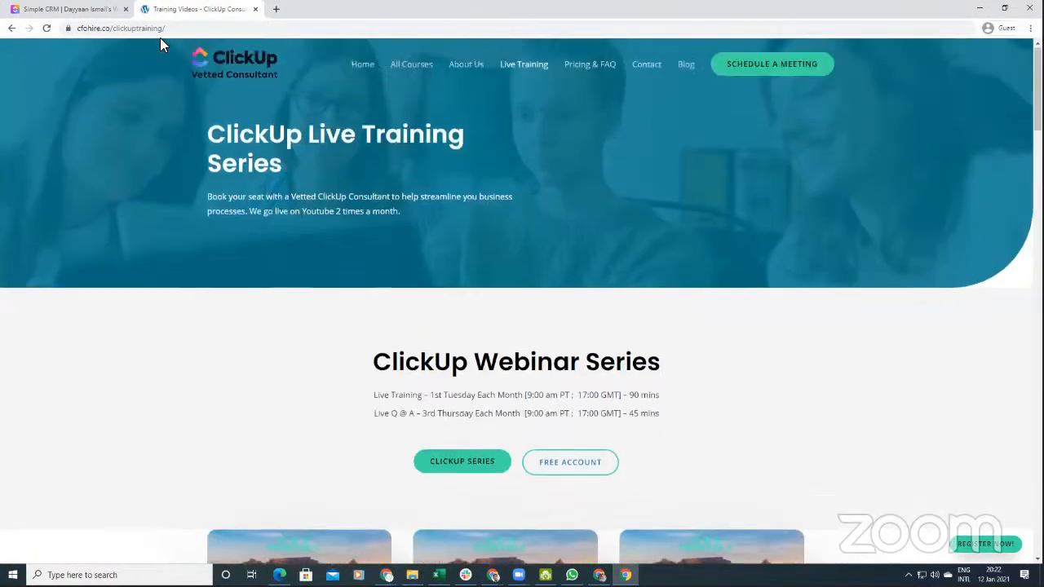
double_click(85, 28)
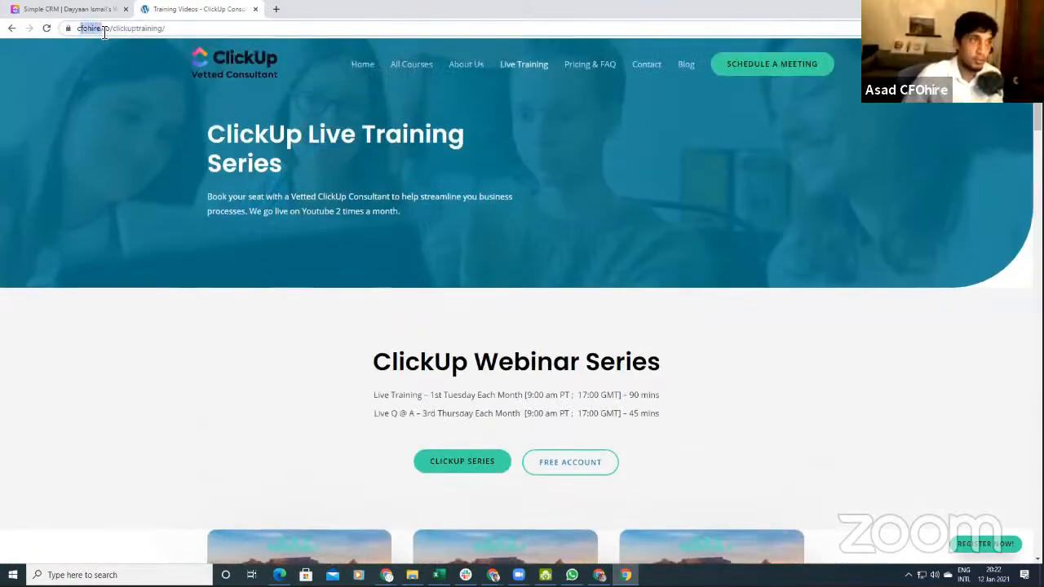
left_click(537, 66)
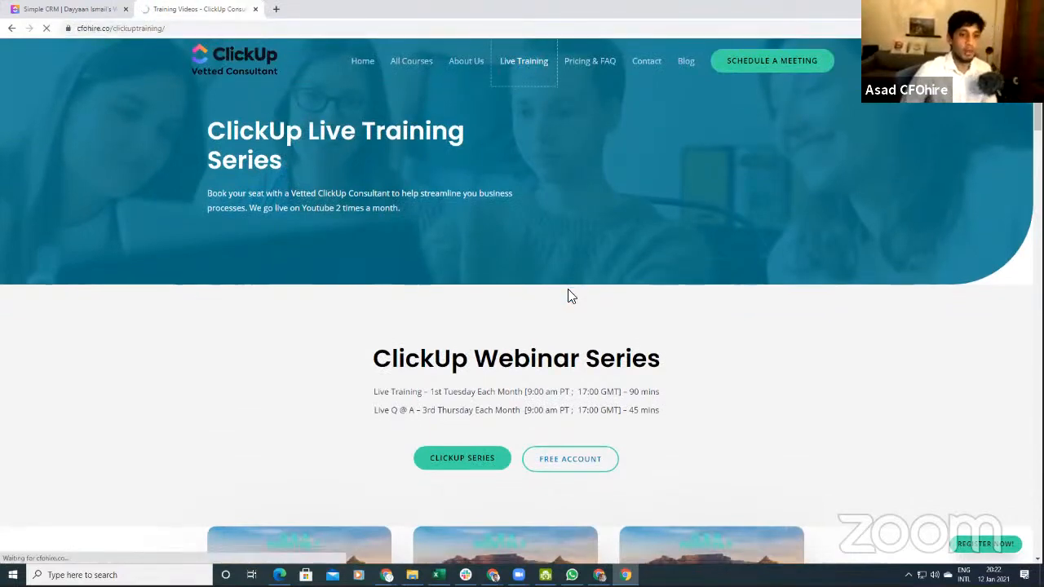
Step: View the registration page for the General Features live session of 2 Feb 2021 and return to the training page
scroll(567, 294, "down", 3)
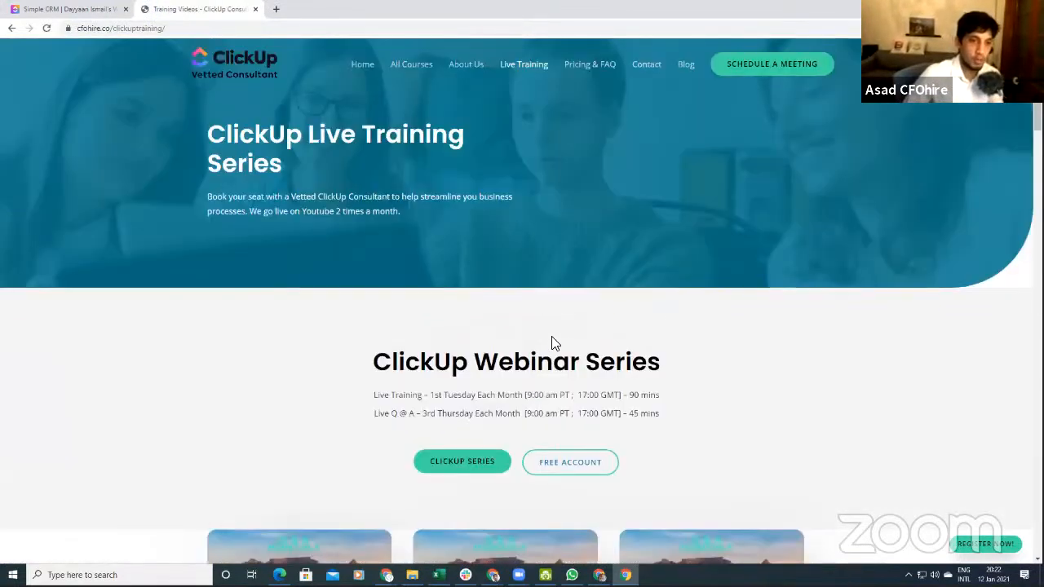
scroll(552, 342, "down", 5)
scroll(559, 311, "down", 1)
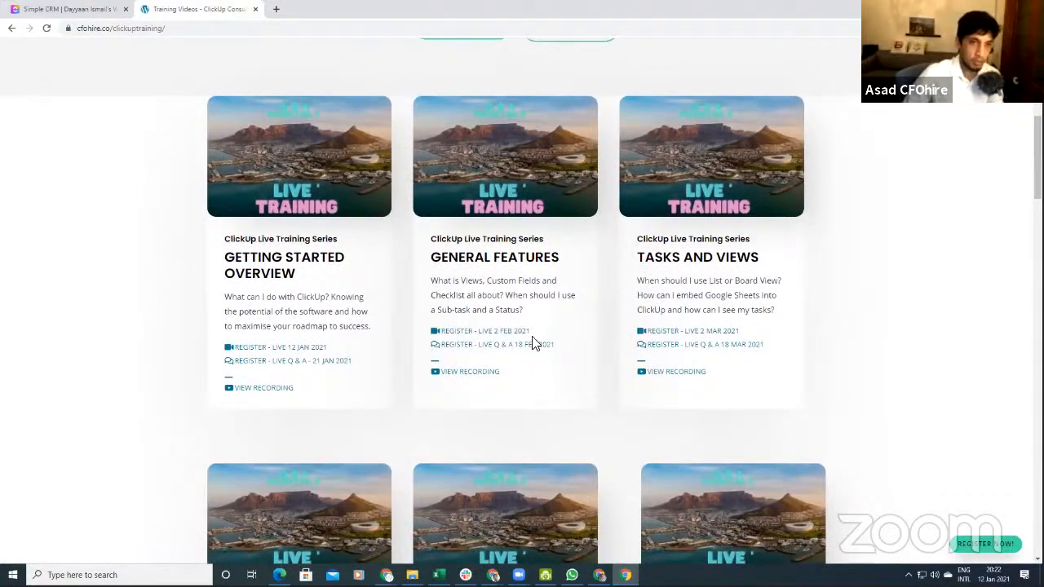
left_click(506, 335)
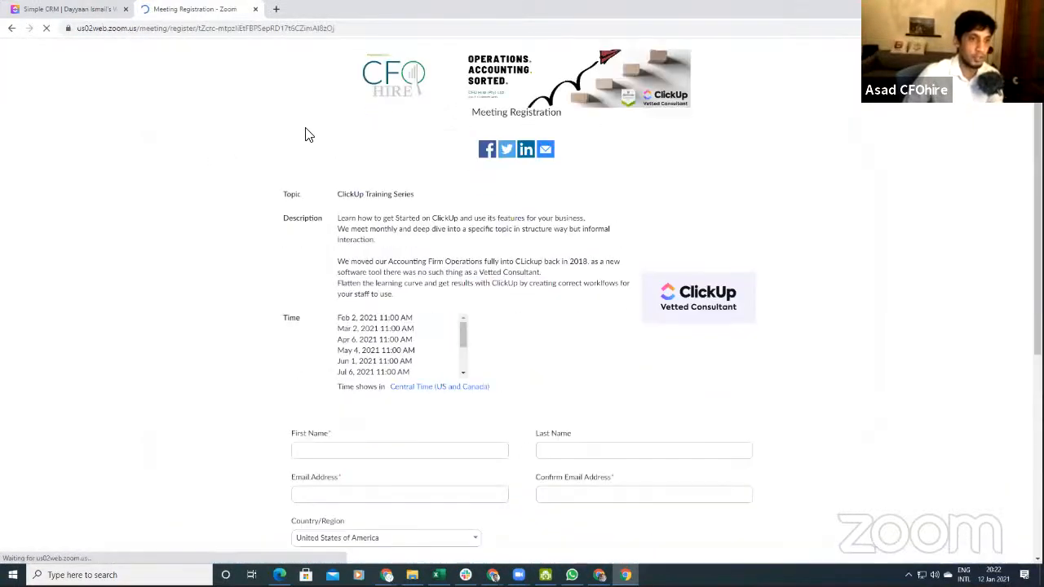
left_click(11, 28)
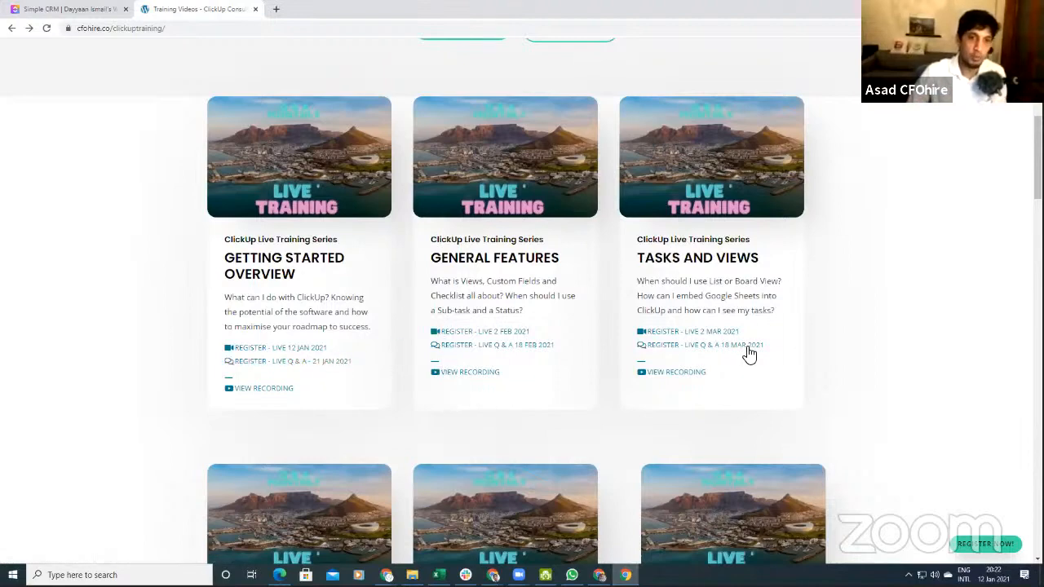
Step: Examine the training session cards from Getting Started Overview to Integrations, including their topics, registration links and dates
scroll(695, 326, "down", 3)
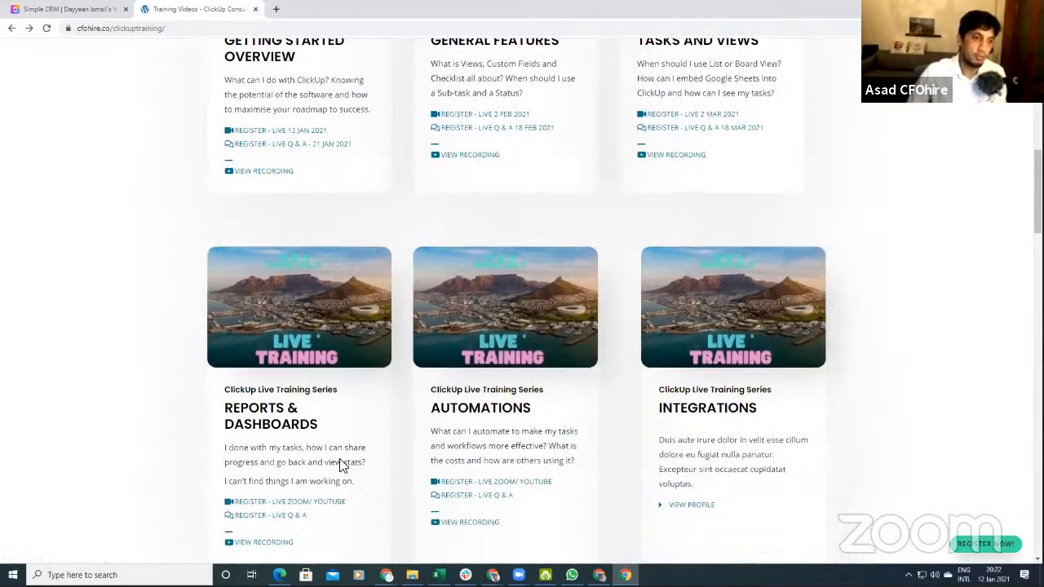
scroll(337, 462, "down", 1)
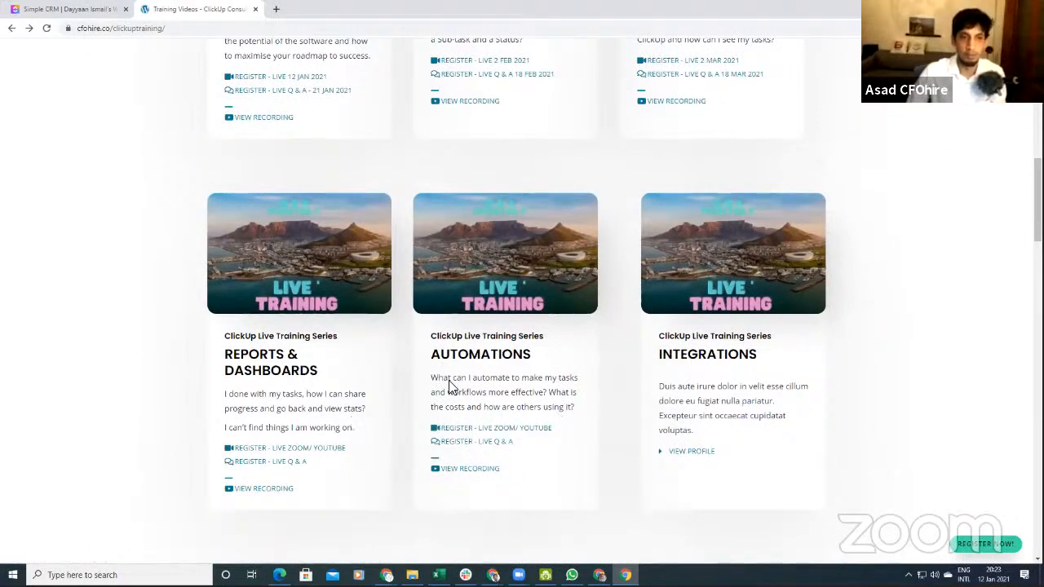
scroll(679, 356, "up", 4)
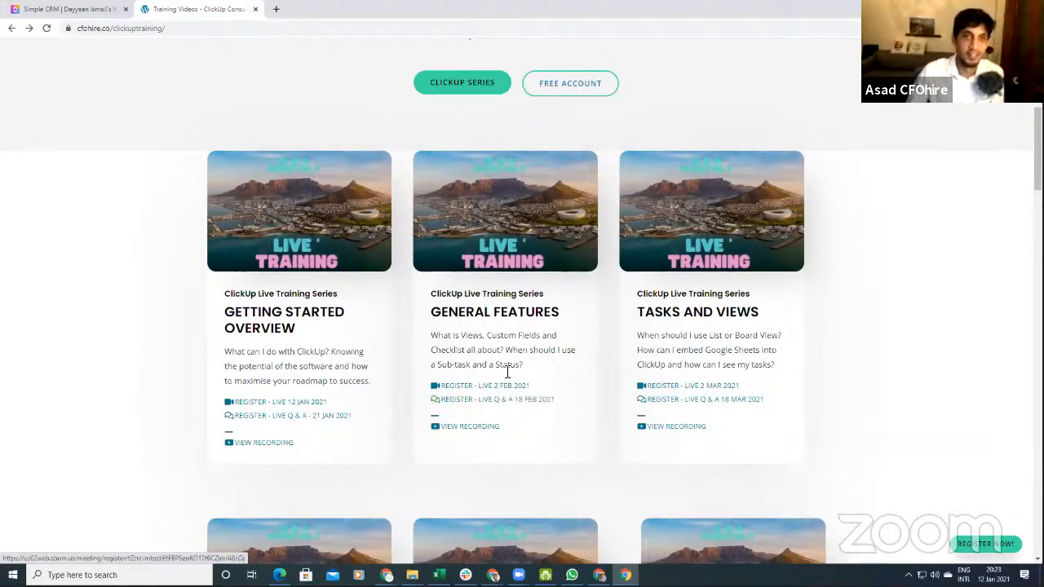
scroll(506, 371, "down", 1)
scroll(530, 359, "down", 3)
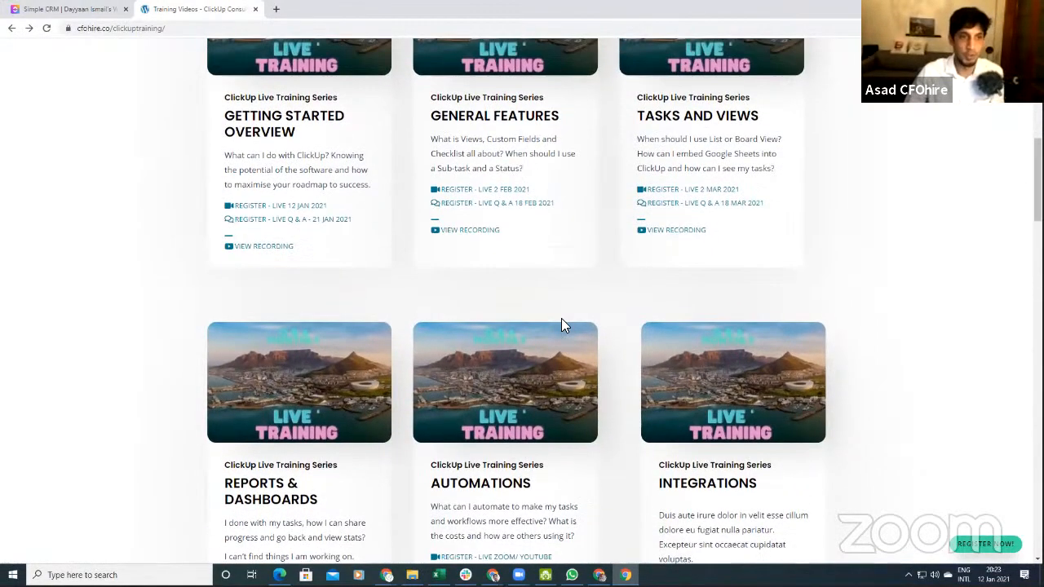
scroll(562, 323, "up", 4)
scroll(600, 308, "up", 2)
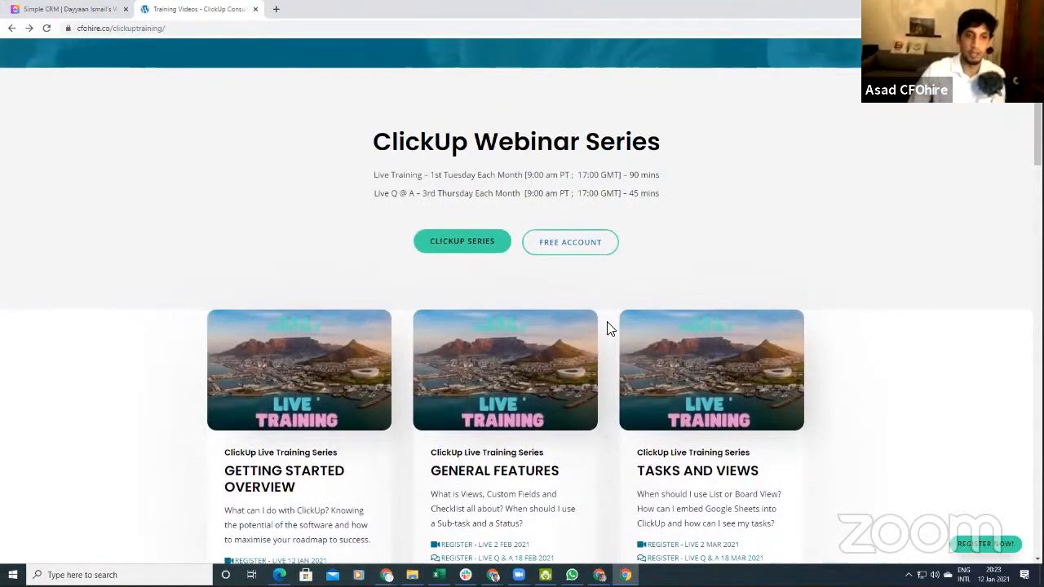
scroll(608, 327, "down", 2)
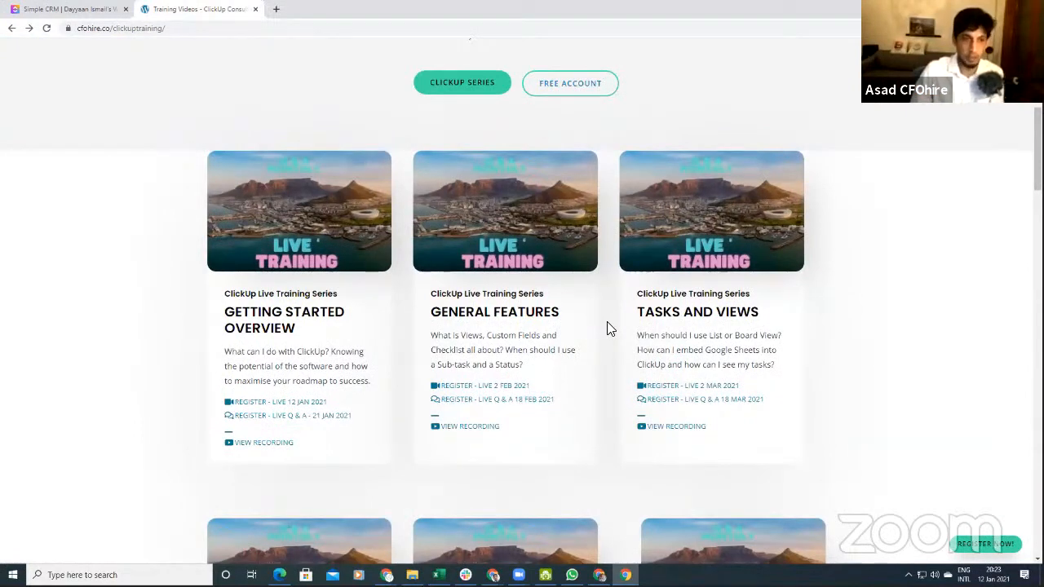
scroll(677, 318, "down", 2)
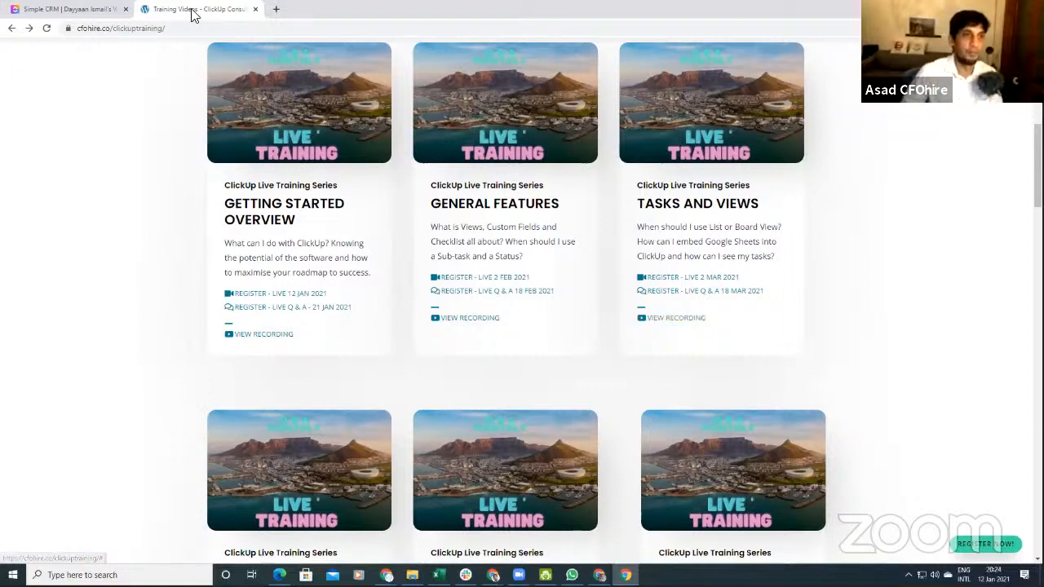
Step: Open the ClickUp Vetted Consultants page, clickup.com/consultants, in a new browser tab
key("ctrl+t")
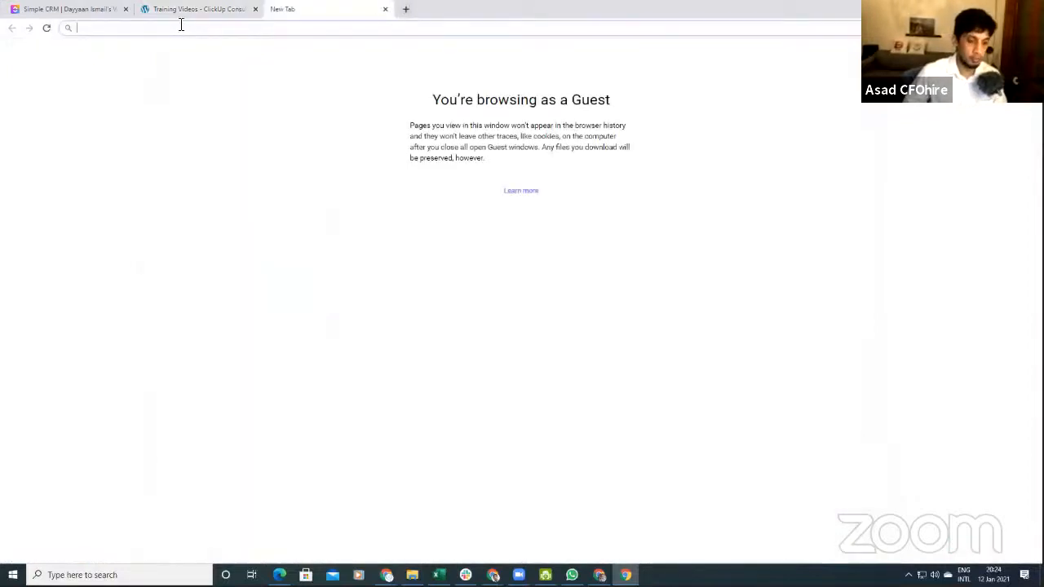
type("cick")
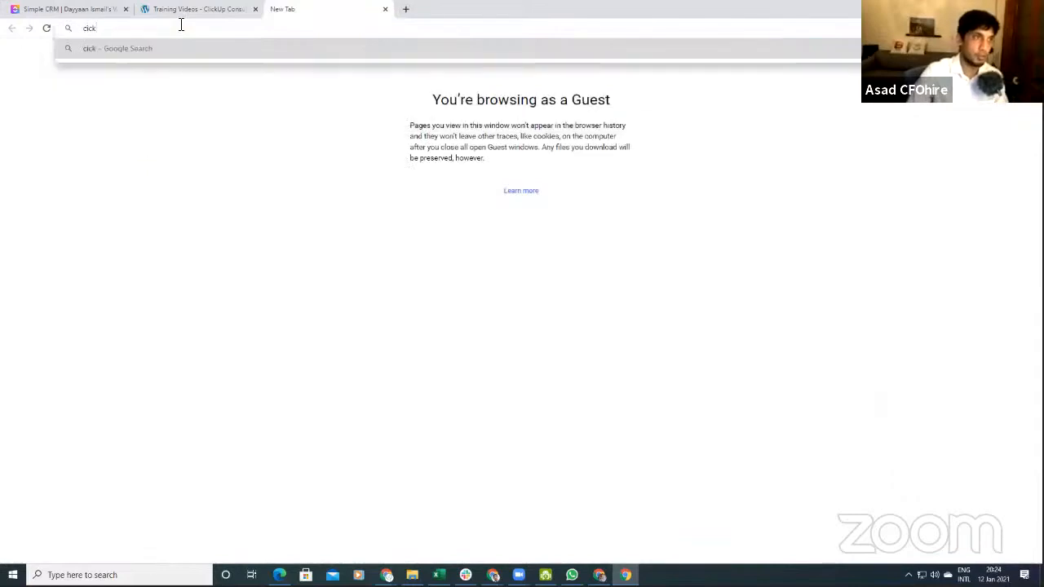
key("BackSpace")
key("BackSpace")
key("BackSpace")
type("lickup")
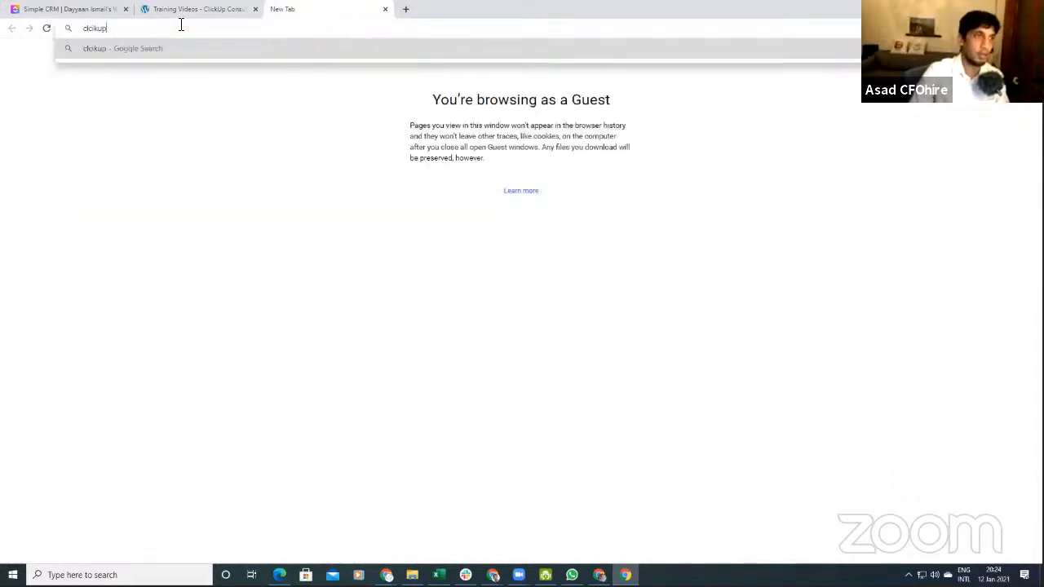
key("BackSpace")
key("BackSpace")
key("BackSpace")
key("BackSpace")
key("BackSpace")
key("BackSpace")
type("lick")
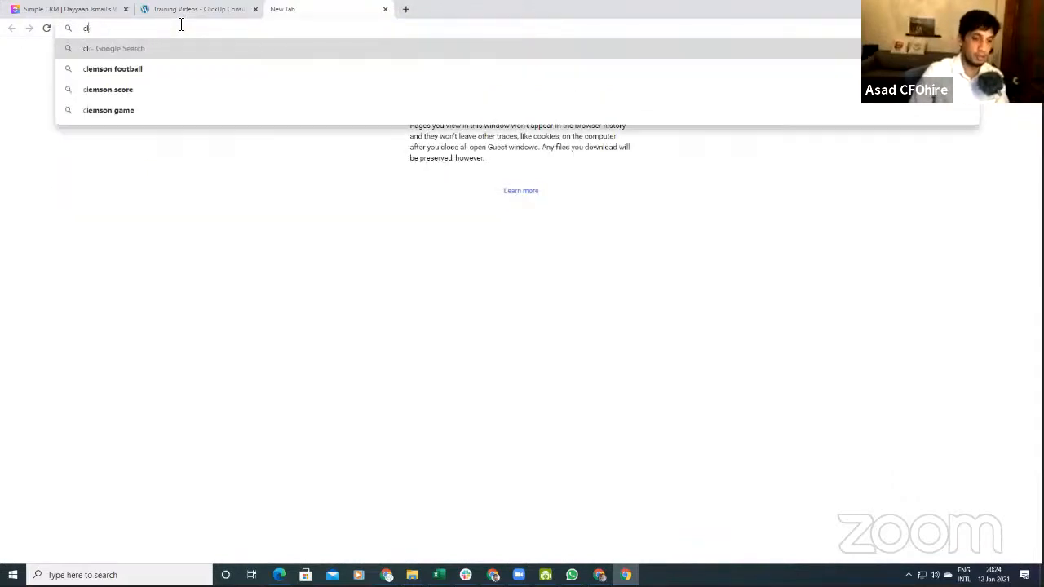
type("u")
key("BackSpace")
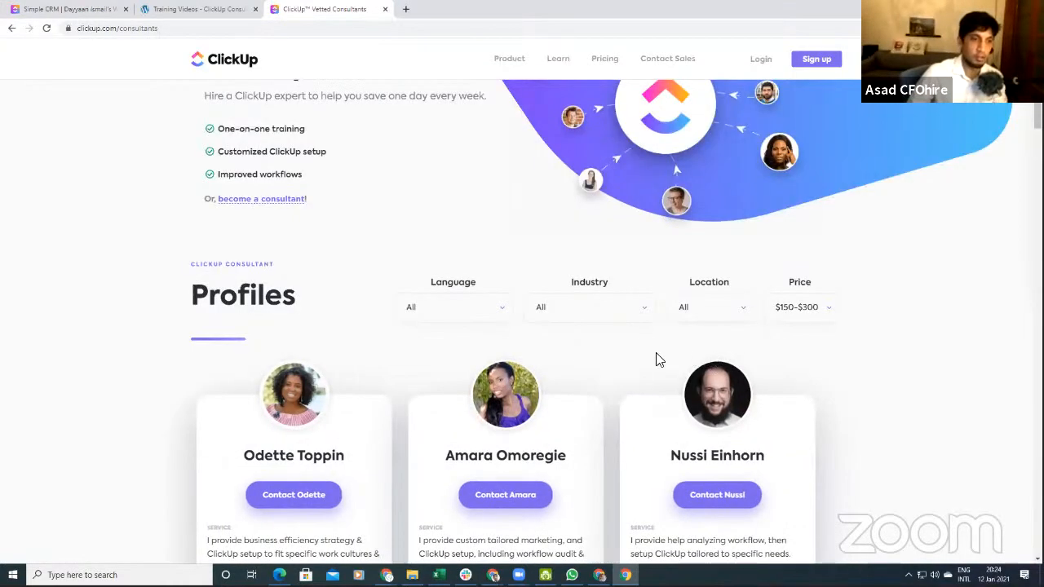
Step: Browse the vetted consultant profiles down to the CFO Hire card and return to the page's beginning
scroll(657, 359, "down", 2)
scroll(589, 352, "down", 10)
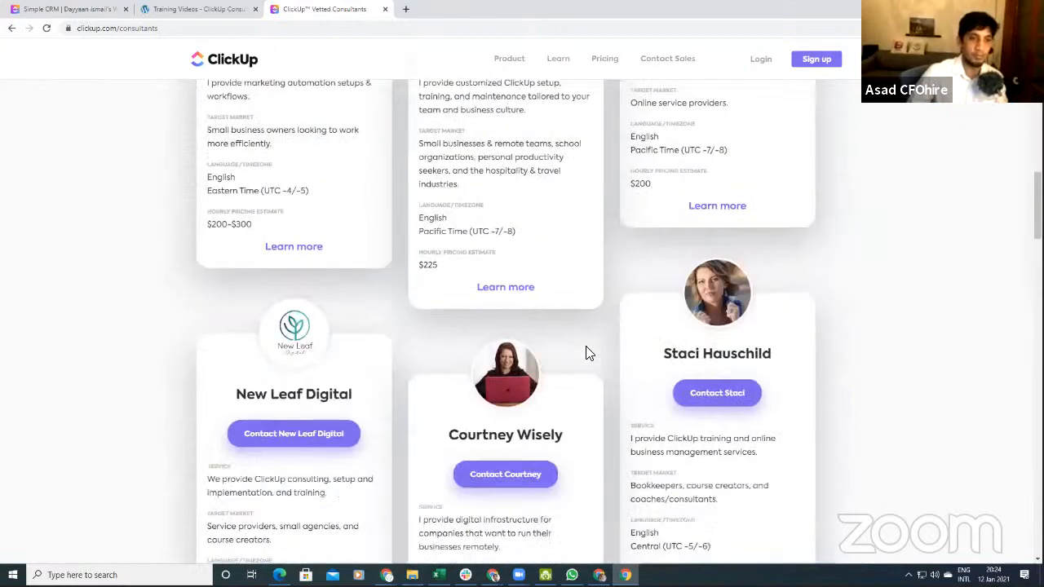
scroll(589, 353, "down", 15)
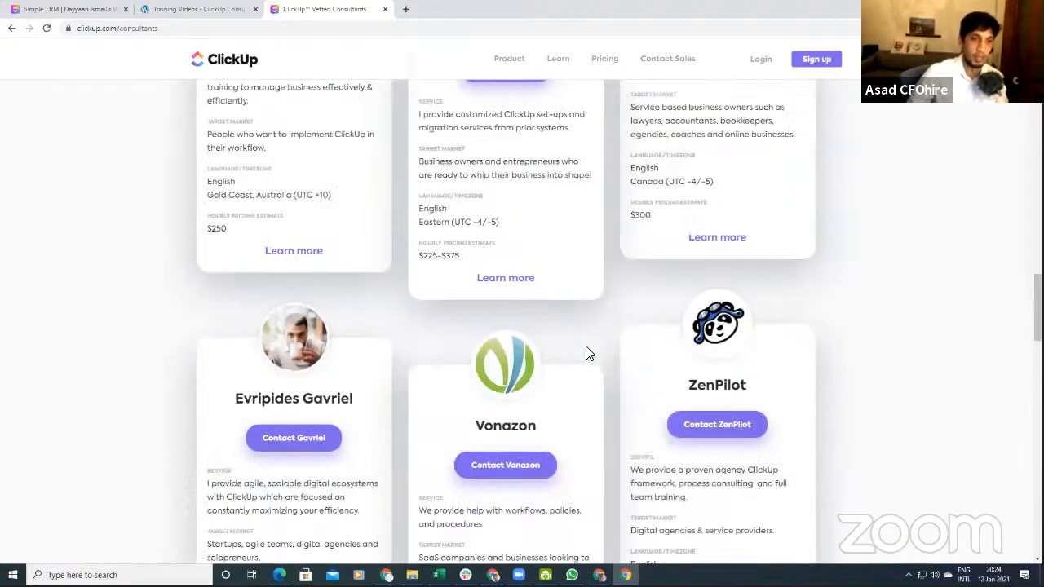
scroll(540, 370, "down", 8)
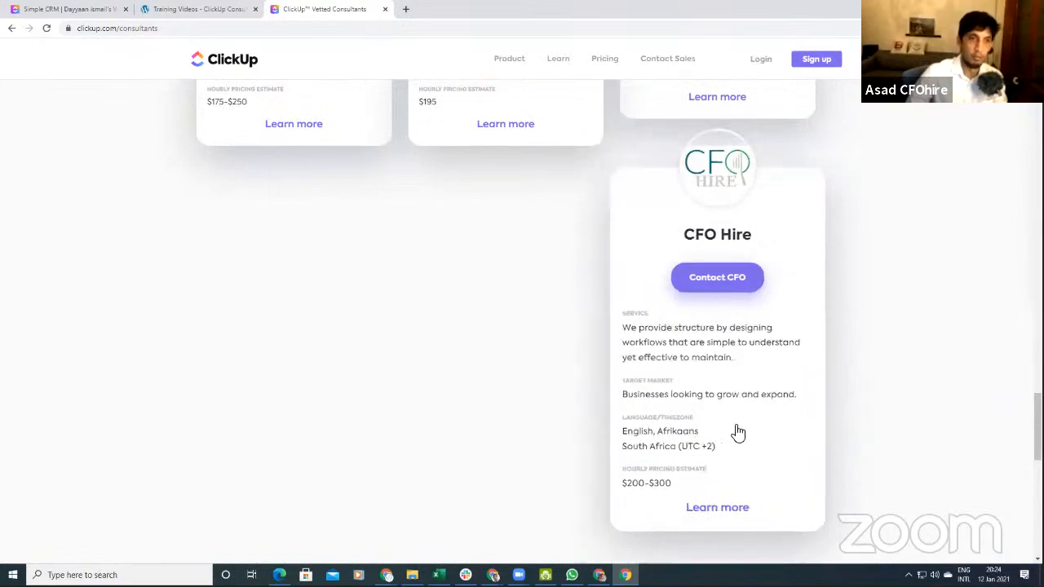
scroll(745, 422, "up", 1)
scroll(745, 421, "up", 5)
scroll(743, 445, "down", 3)
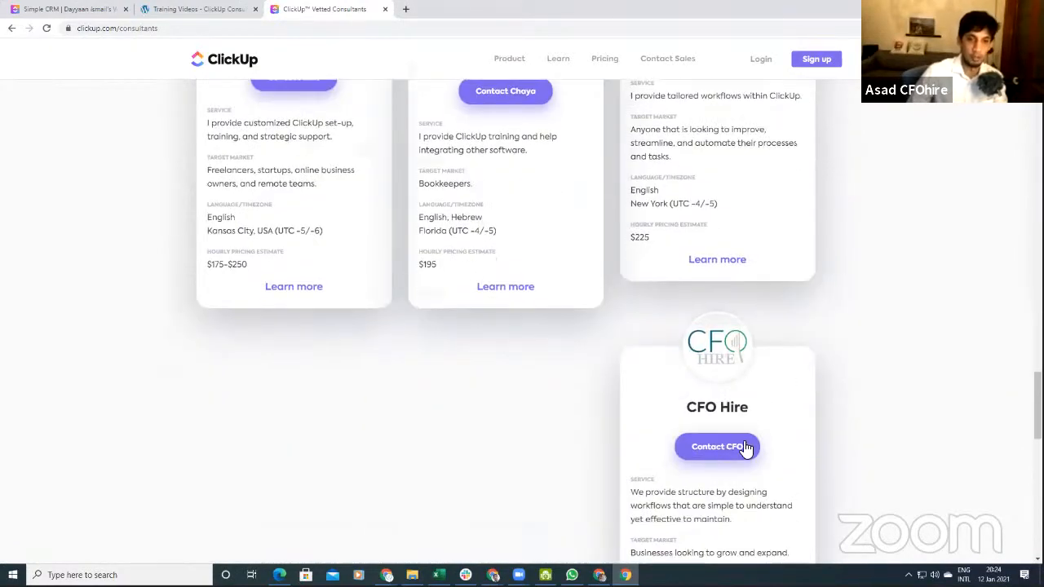
scroll(744, 448, "up", 1)
scroll(745, 447, "up", 20)
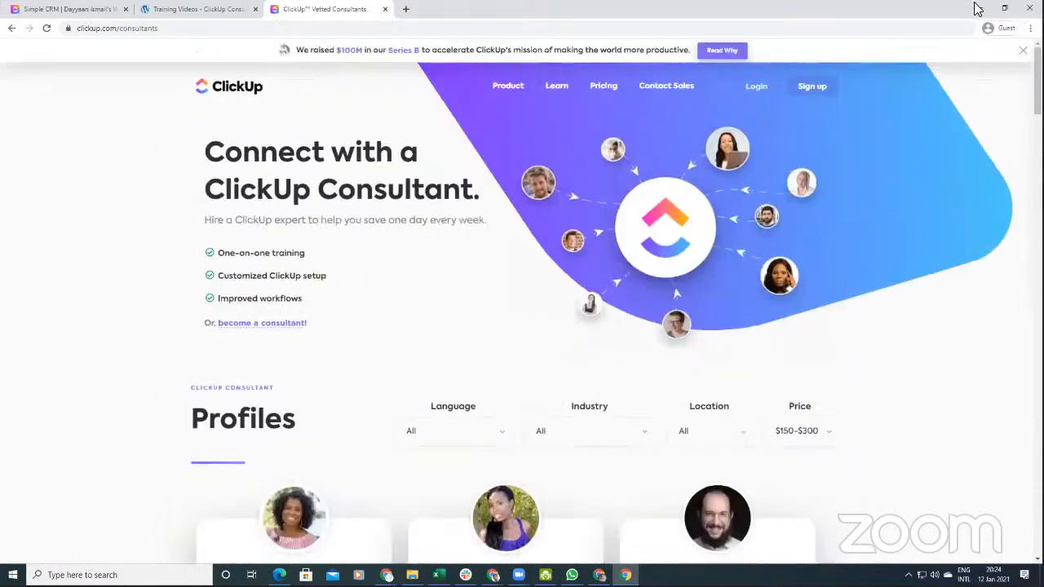
left_click(980, 8)
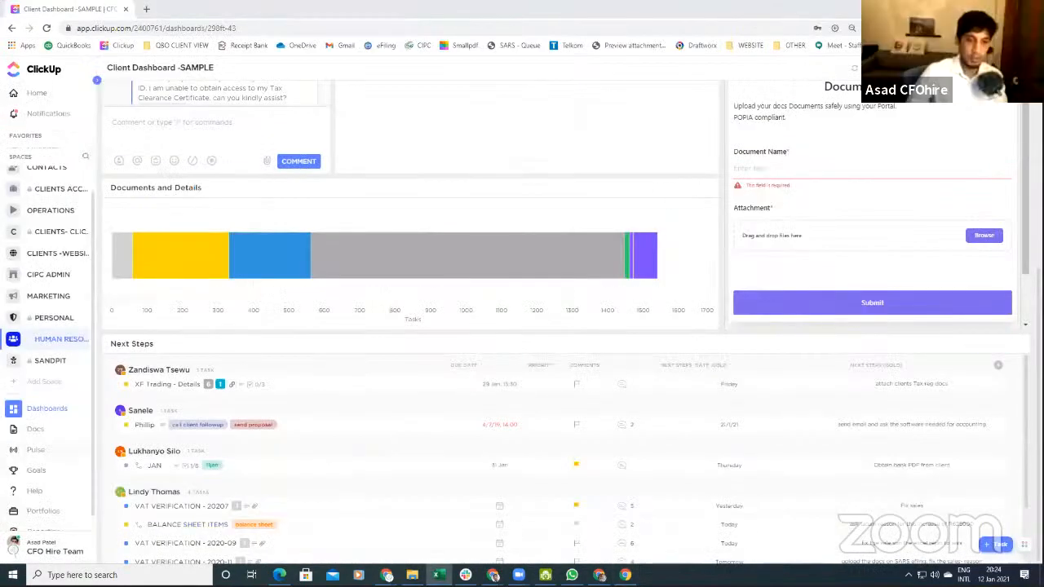
key("alt+Tab")
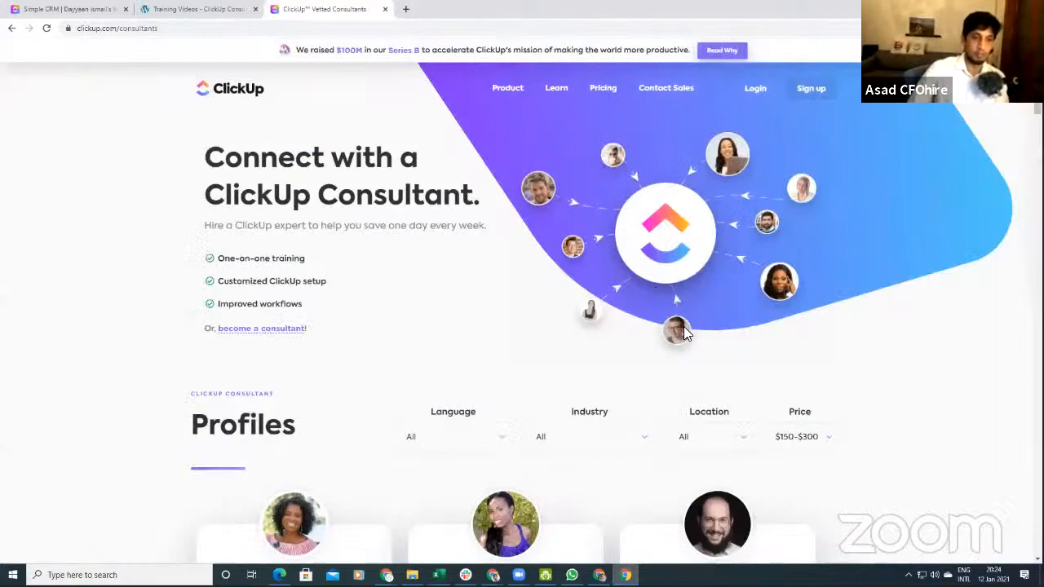
scroll(685, 328, "down", 5)
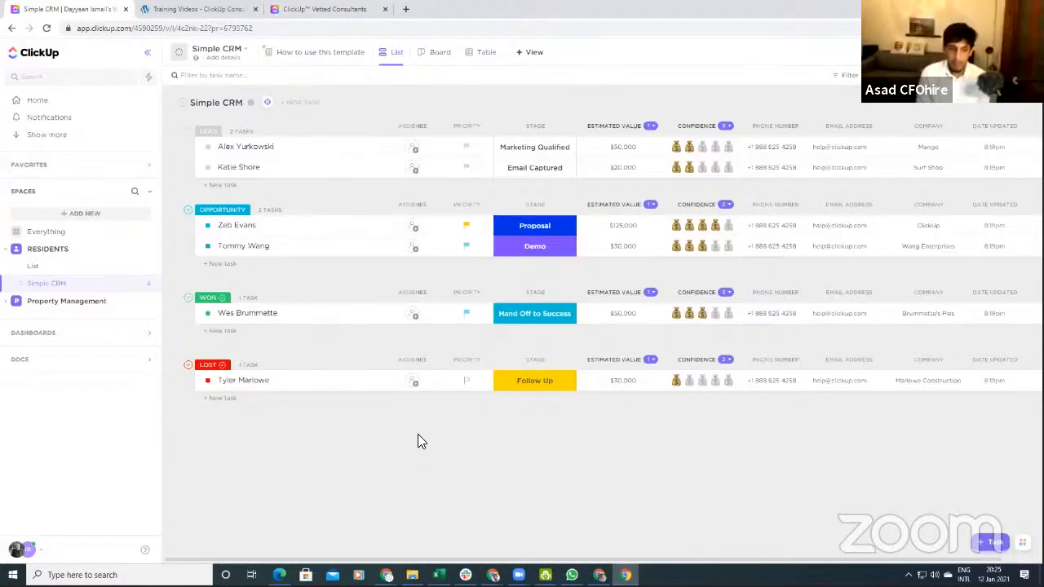
Step: Review the General Features session's topics on the training page, highlighting them, and switch back to the Simple CRM list
left_click(168, 9)
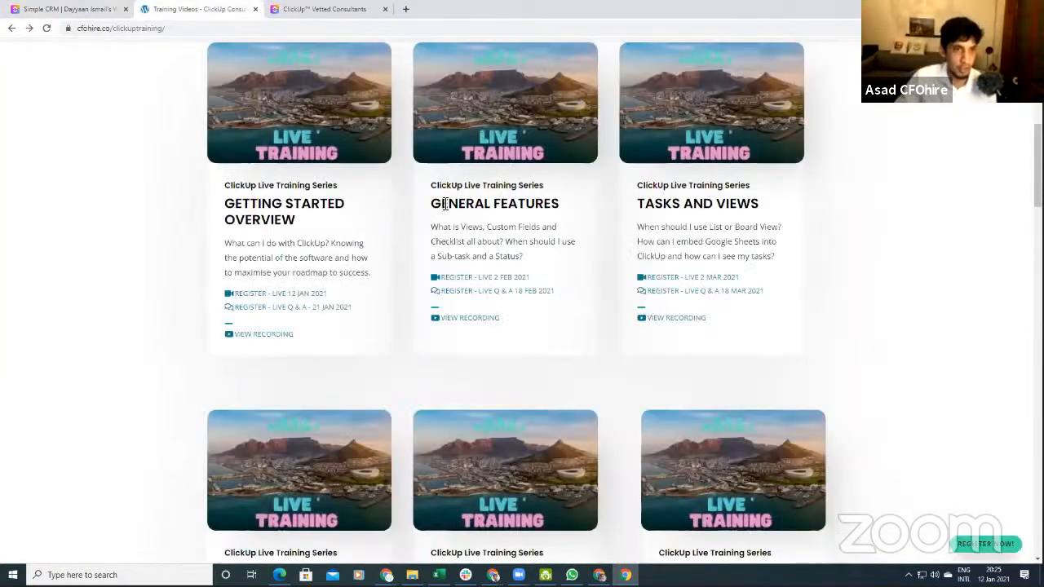
left_click_drag(440, 206, 547, 208)
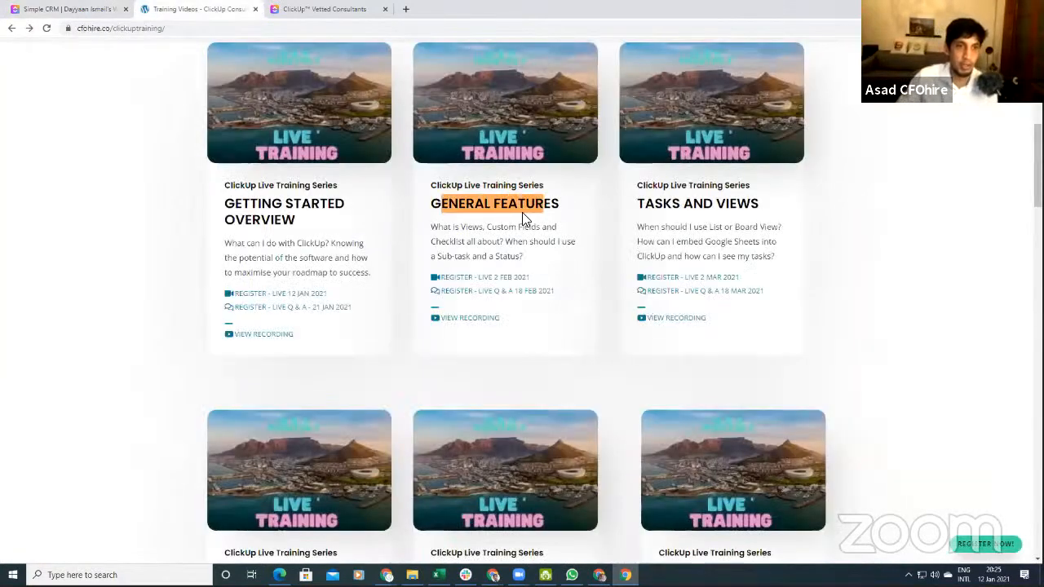
left_click_drag(489, 230, 529, 230)
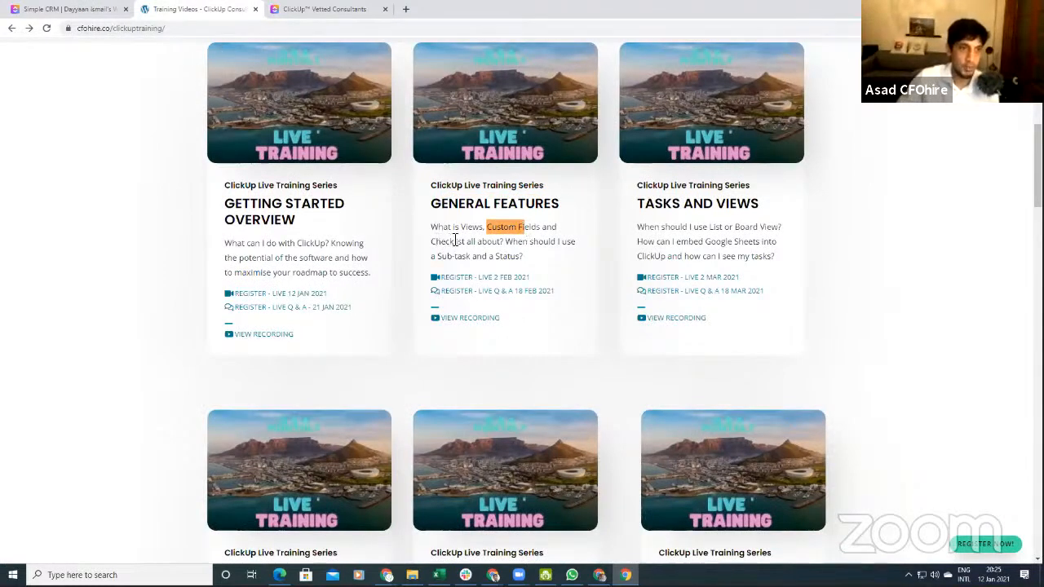
left_click_drag(433, 241, 519, 257)
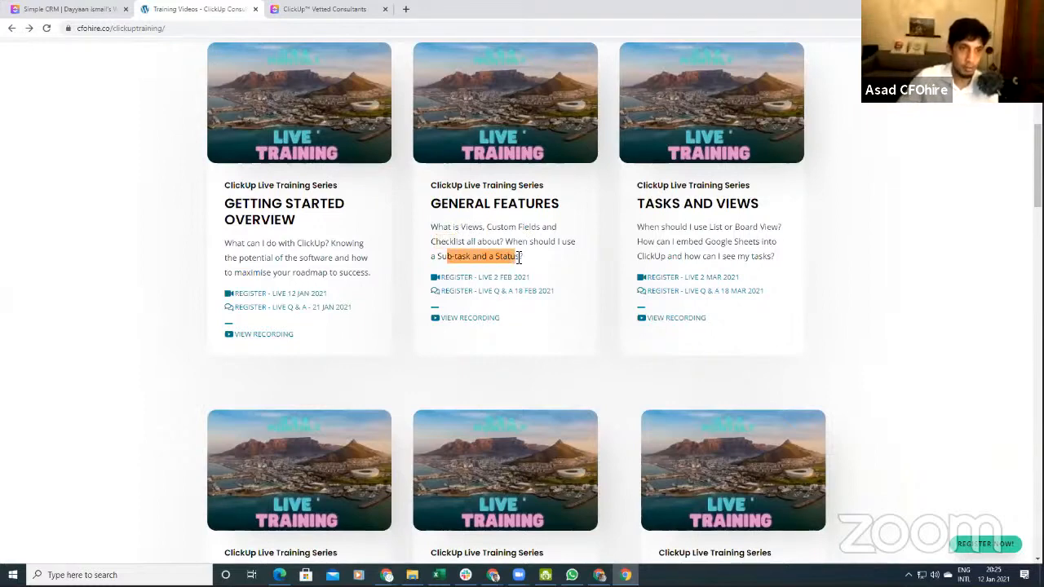
left_click_drag(460, 228, 487, 227)
left_click(95, 7)
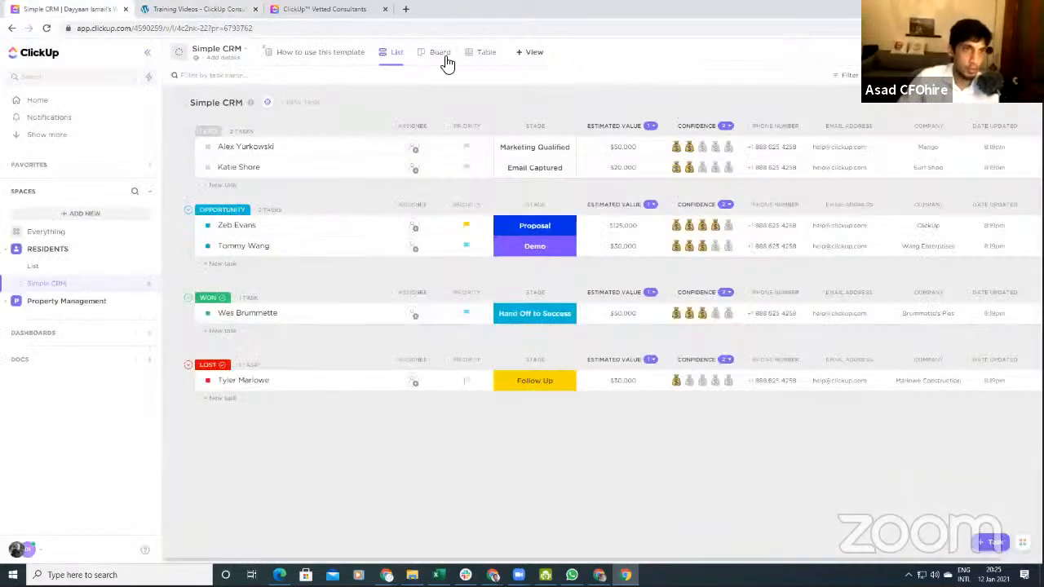
Step: View the Simple CRM list as a board, then the Property Management space's List as a board
left_click(446, 59)
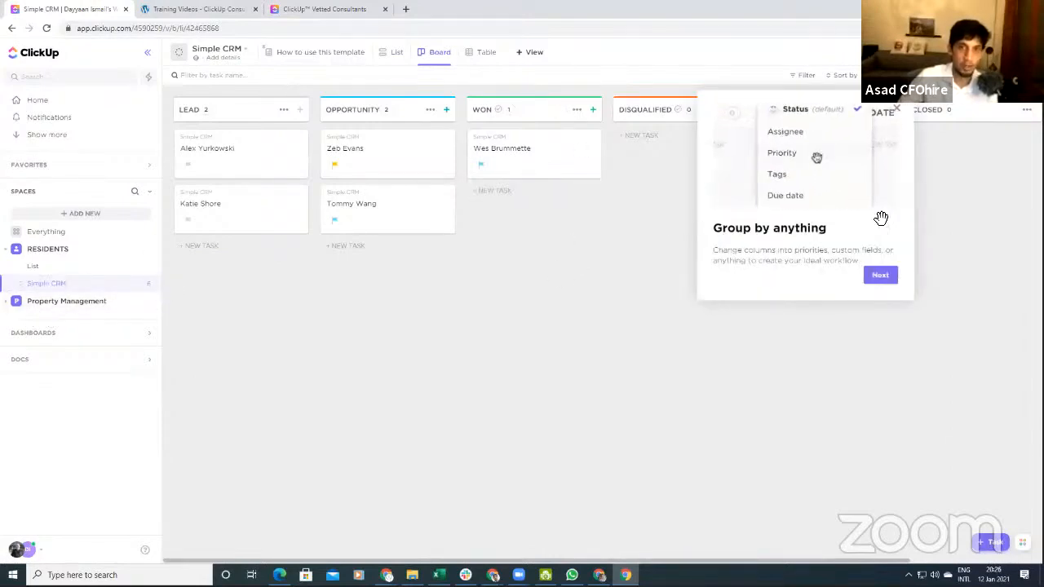
left_click(897, 108)
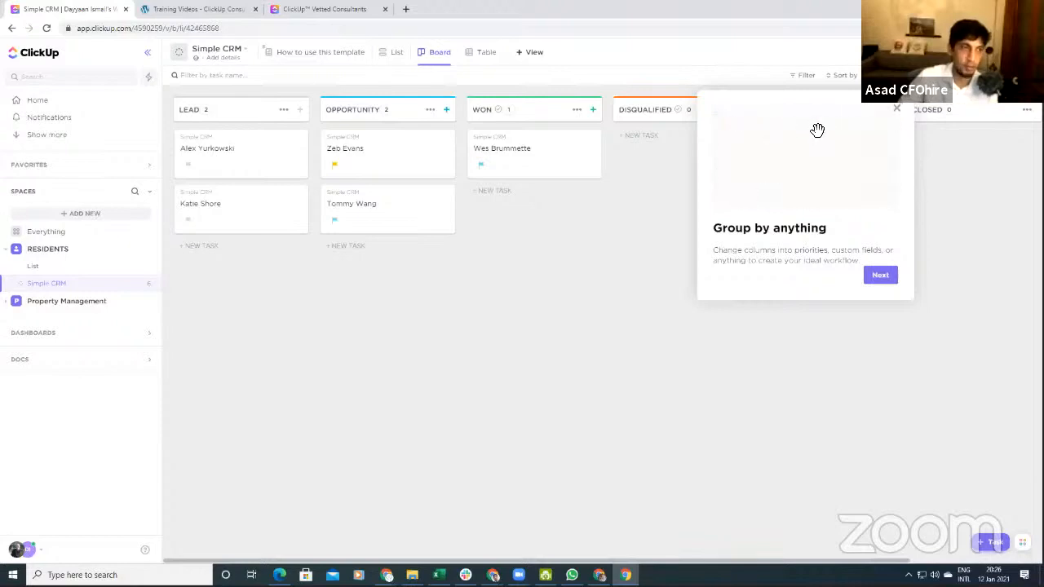
left_click(11, 307)
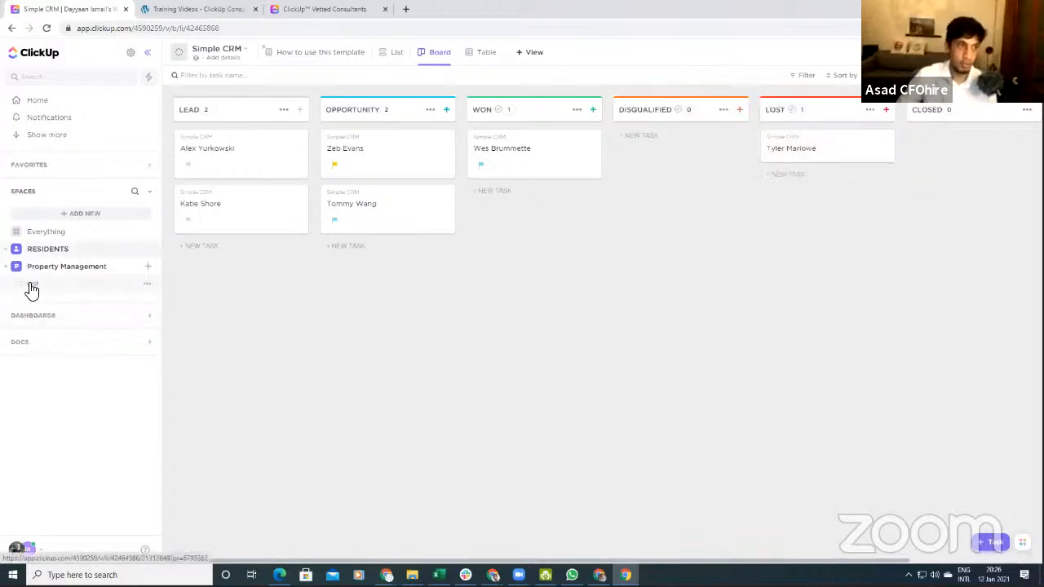
left_click(32, 285)
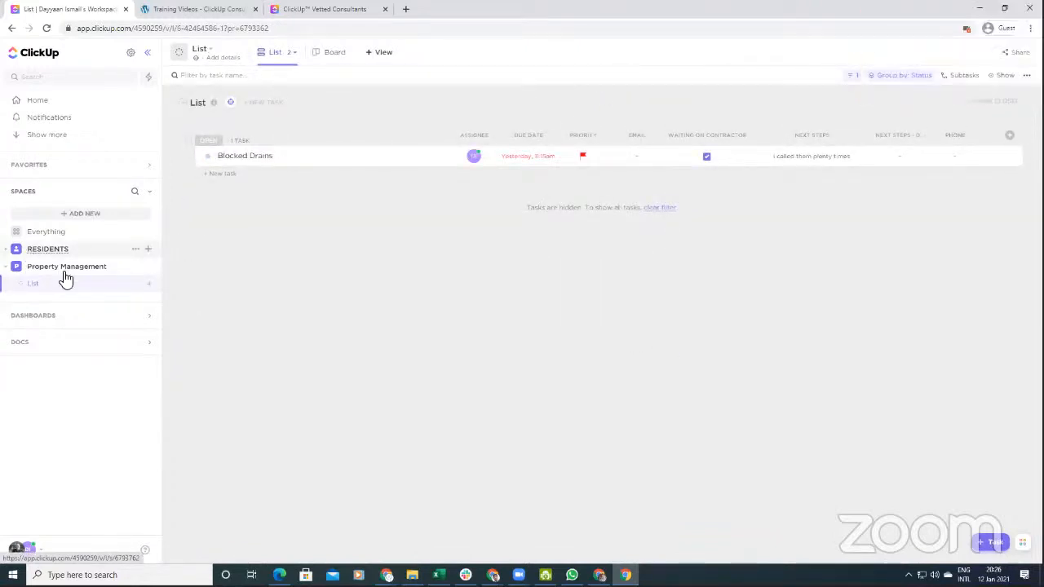
left_click(330, 62)
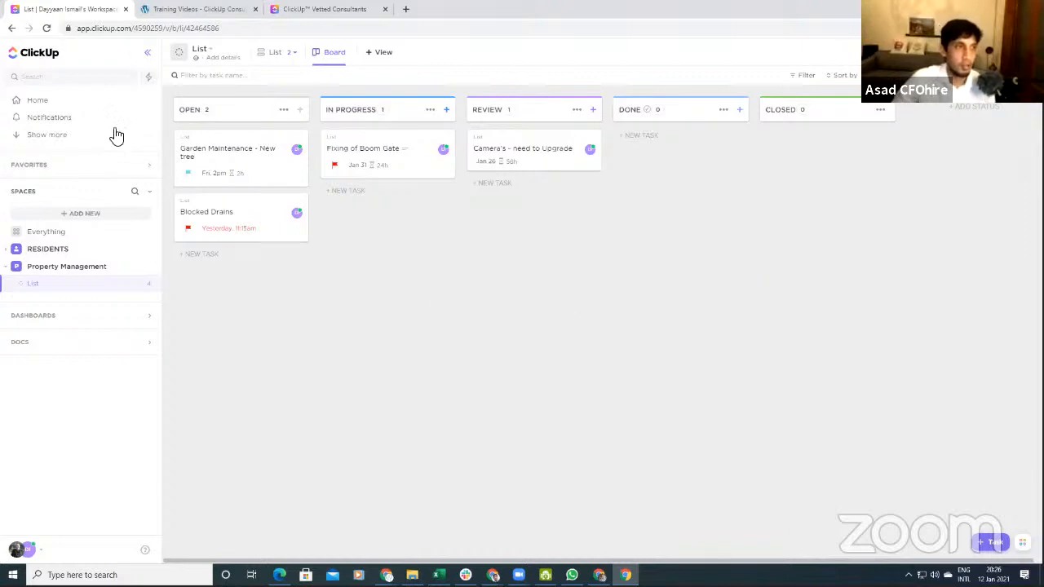
Step: Open the Notifications page and expand the Dashboards section
left_click(47, 120)
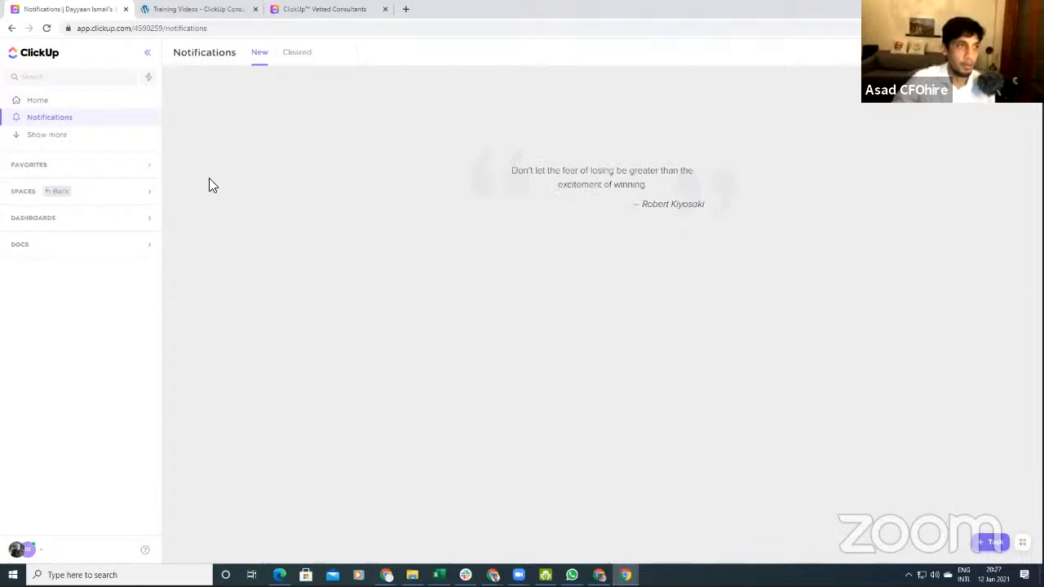
left_click(39, 220)
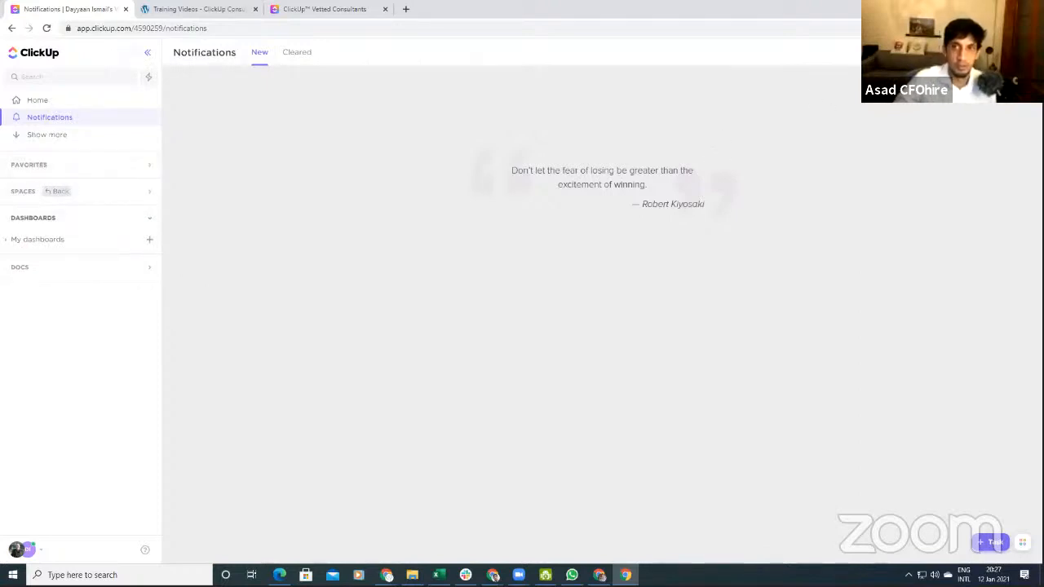
left_click(981, 9)
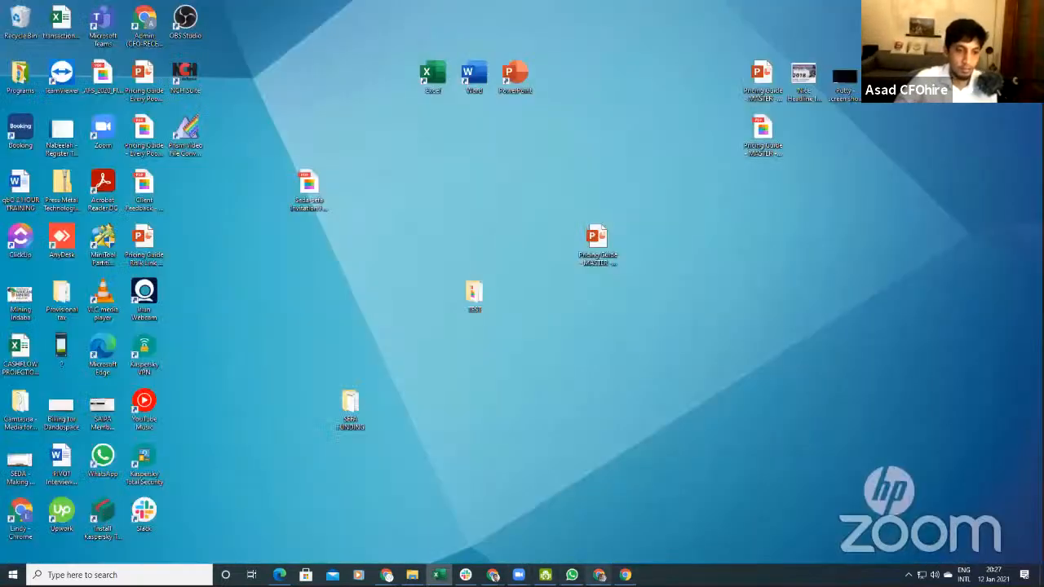
left_click(624, 575)
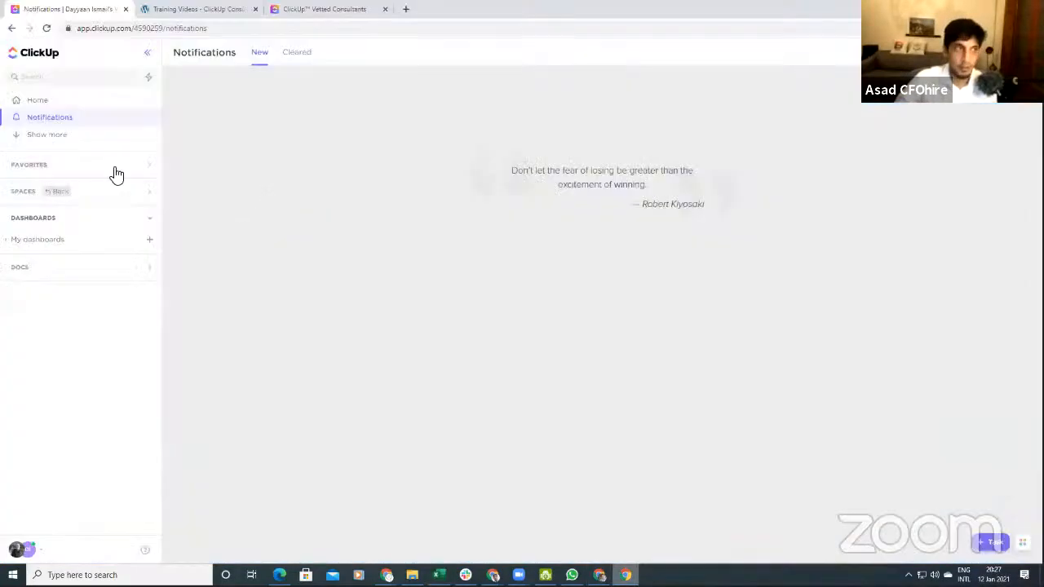
Step: Look over the Home page from Lists to Comments and the recent items offered by the workspace search
left_click(38, 100)
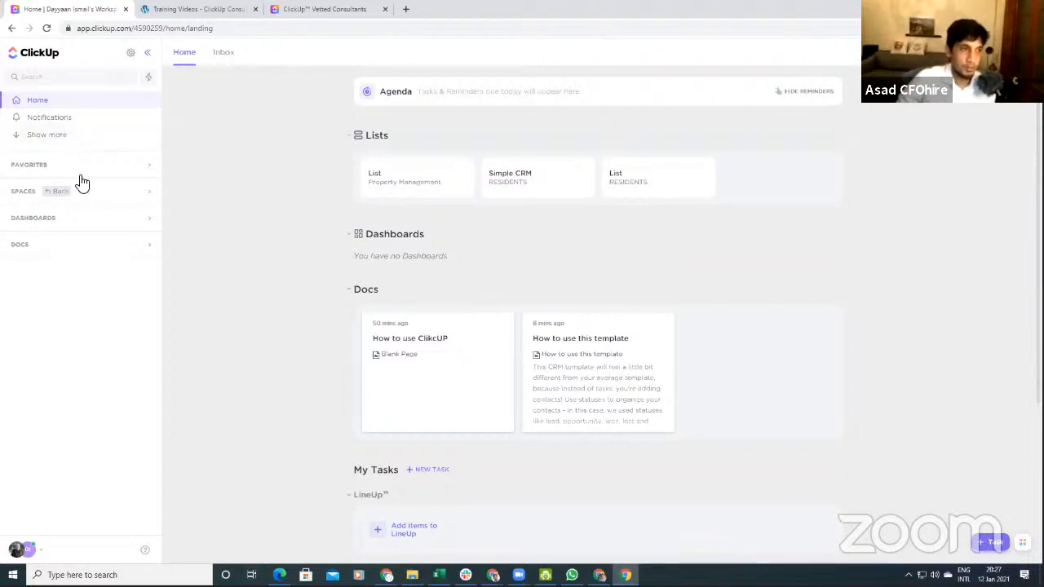
left_click(55, 76)
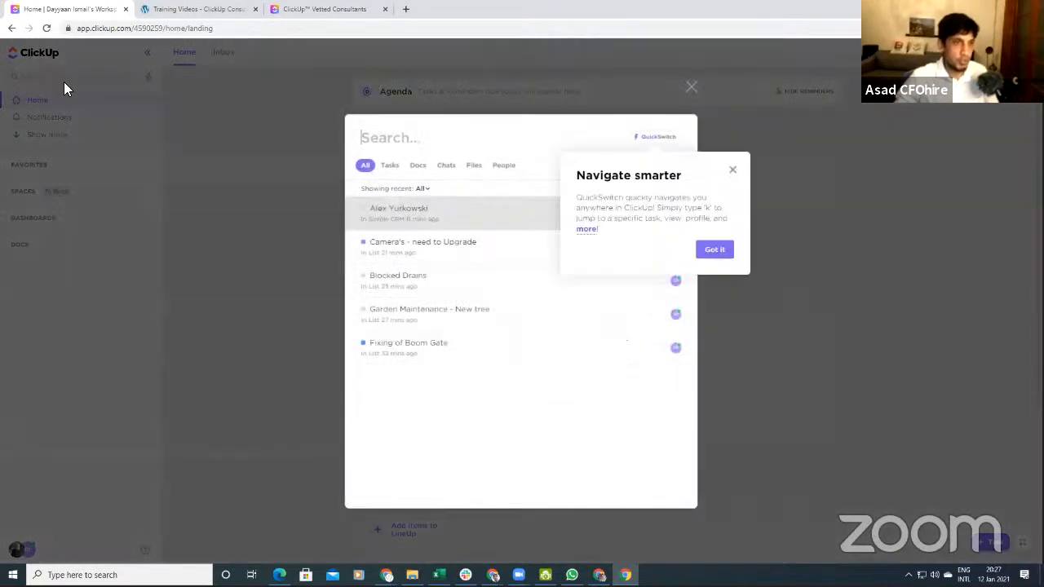
left_click(732, 167)
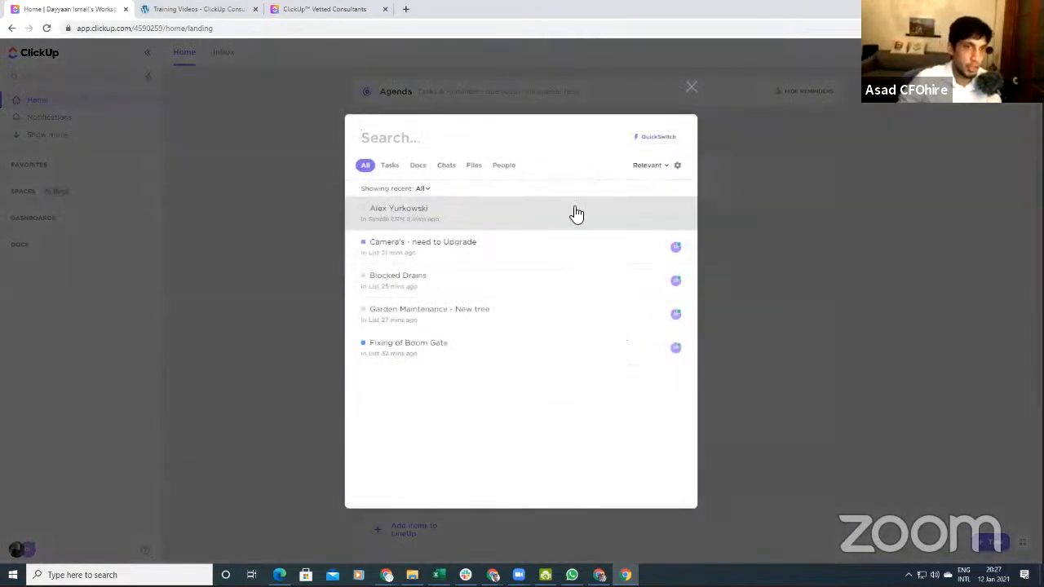
left_click(33, 77)
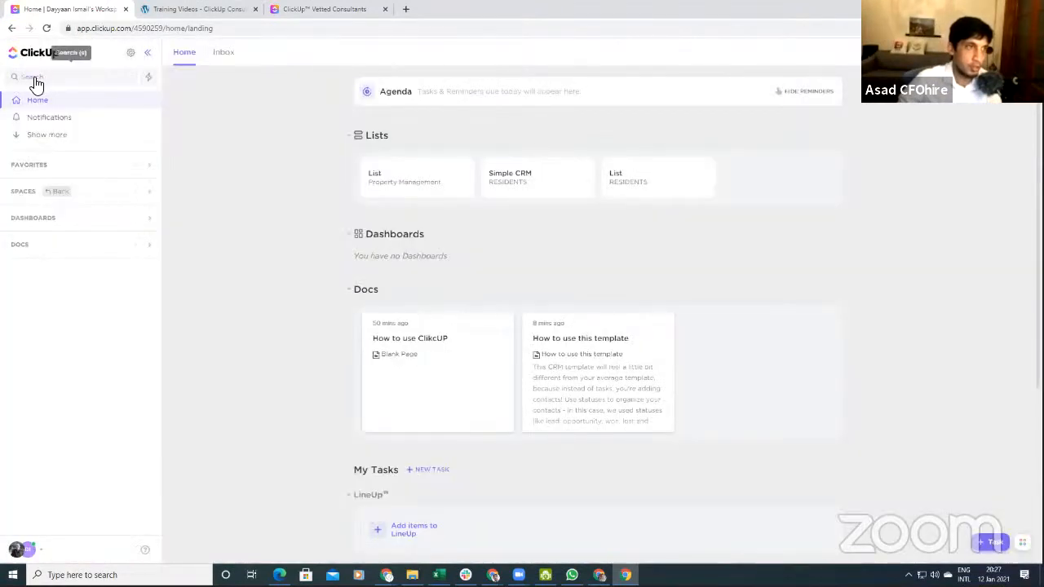
left_click(33, 77)
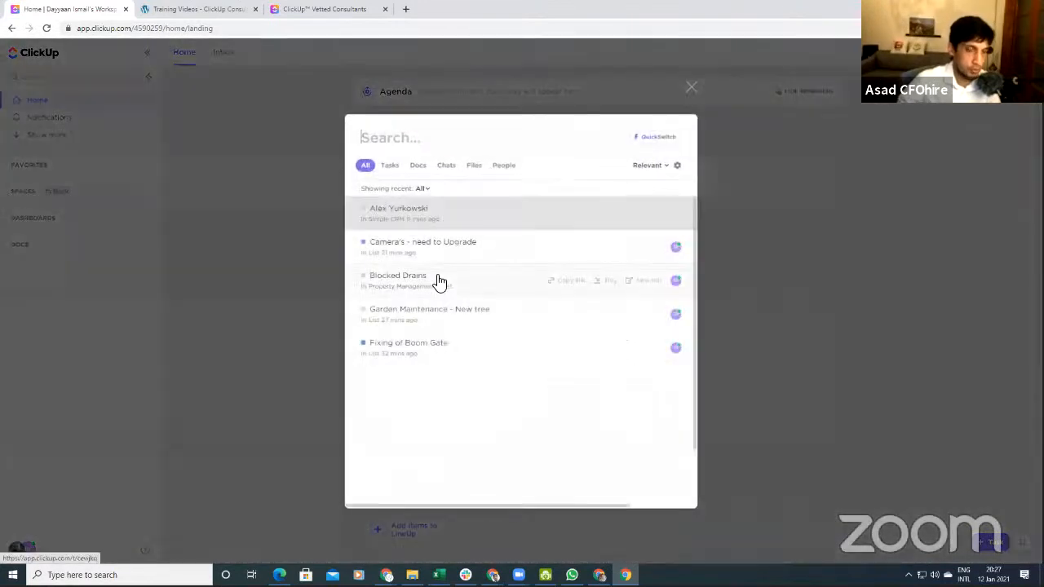
left_click(695, 86)
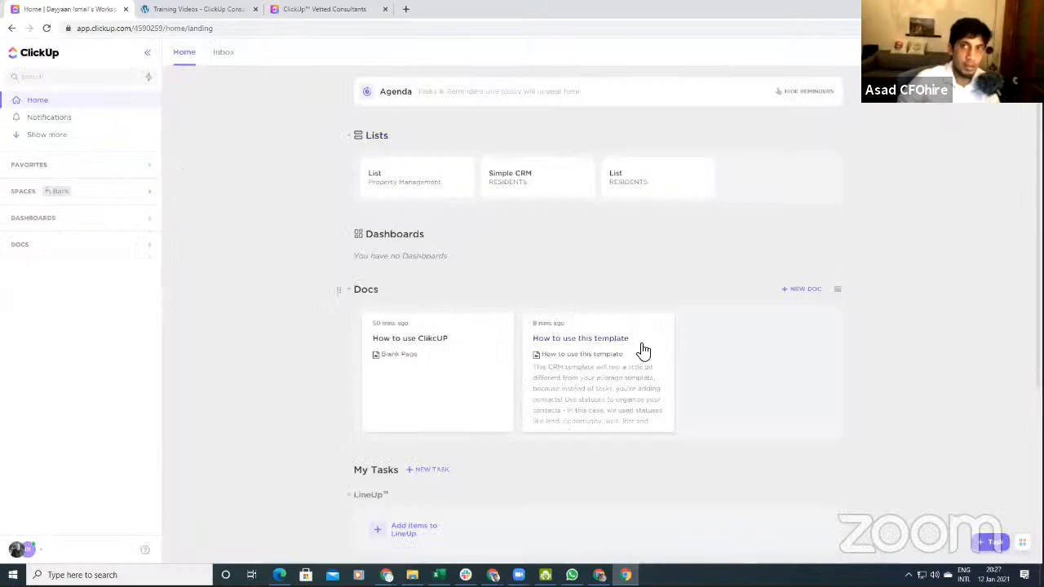
scroll(642, 349, "down", 4)
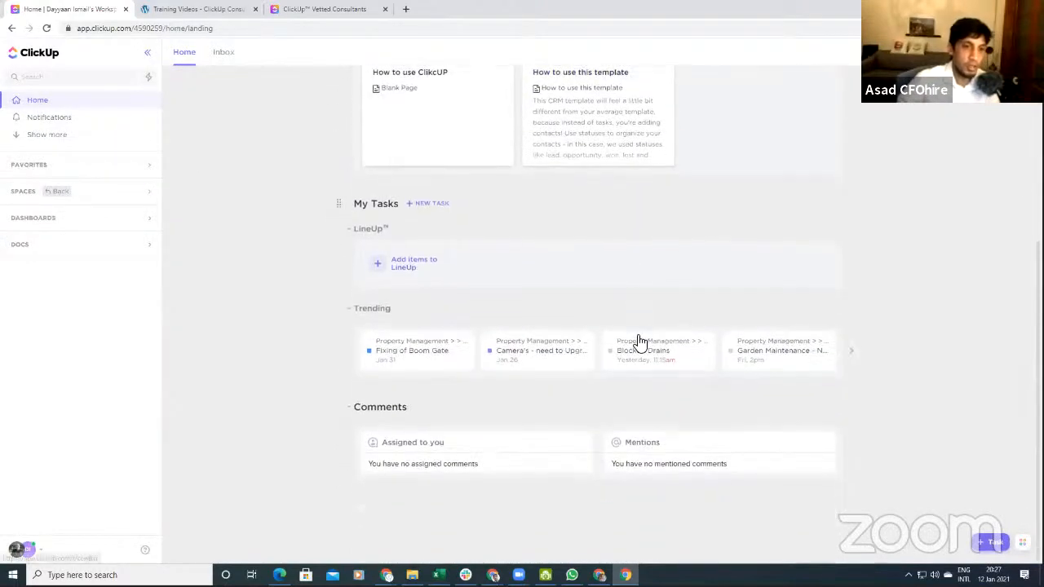
scroll(637, 342, "up", 4)
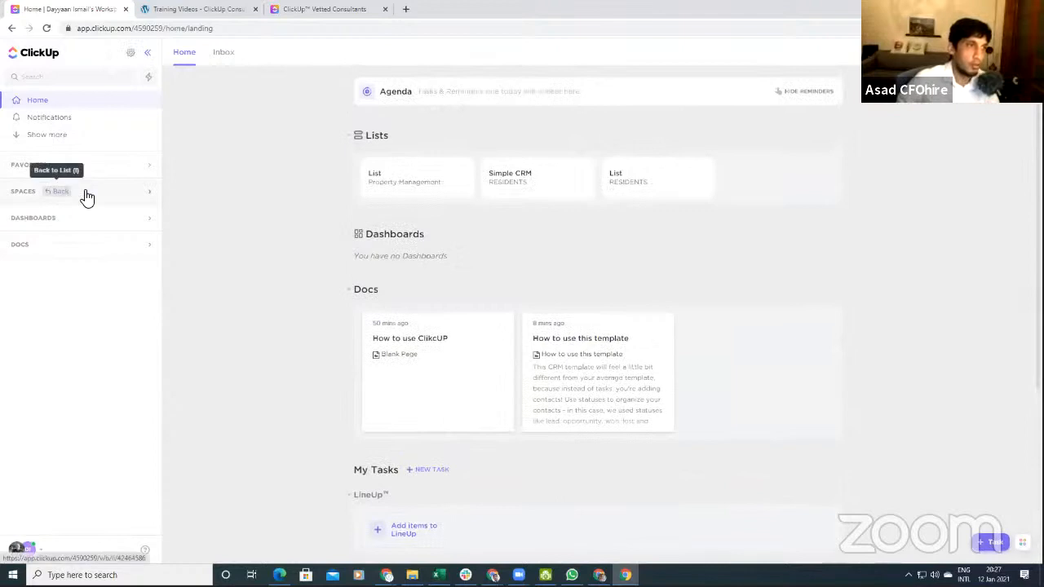
Step: Open the Everything overview of all spaces and add an Activity view to it
left_click(52, 136)
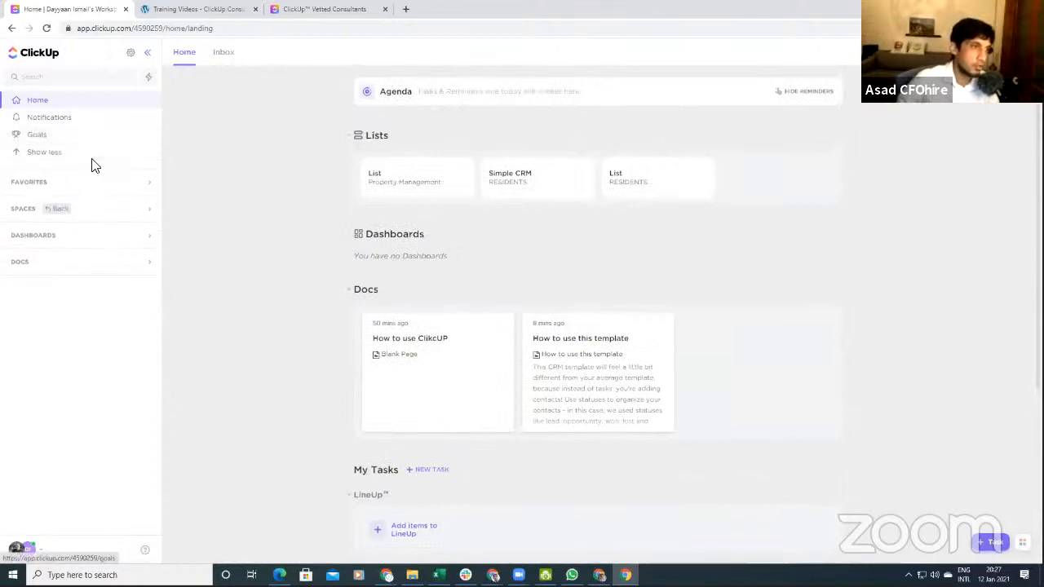
left_click(129, 212)
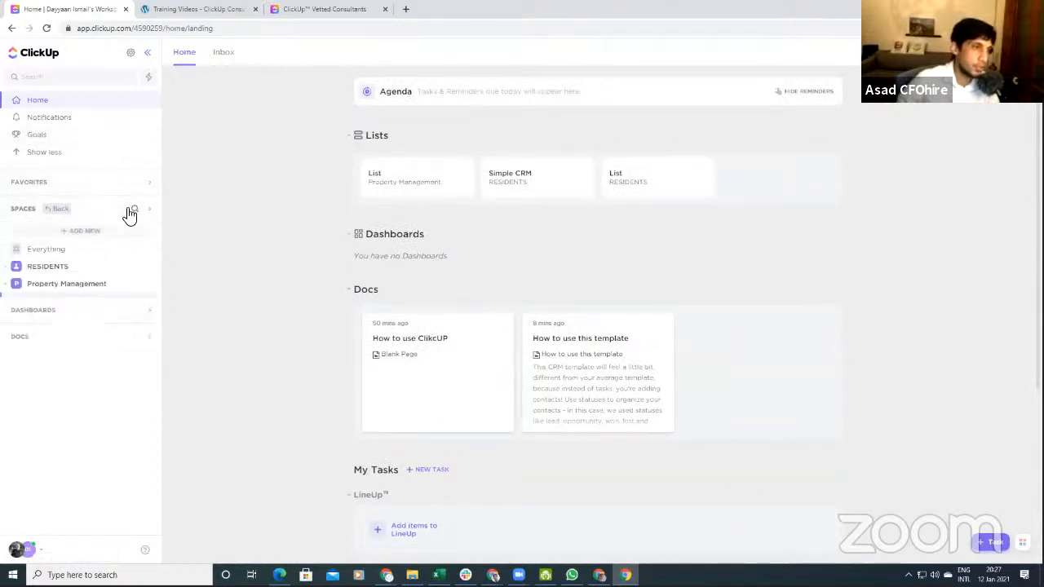
left_click(83, 253)
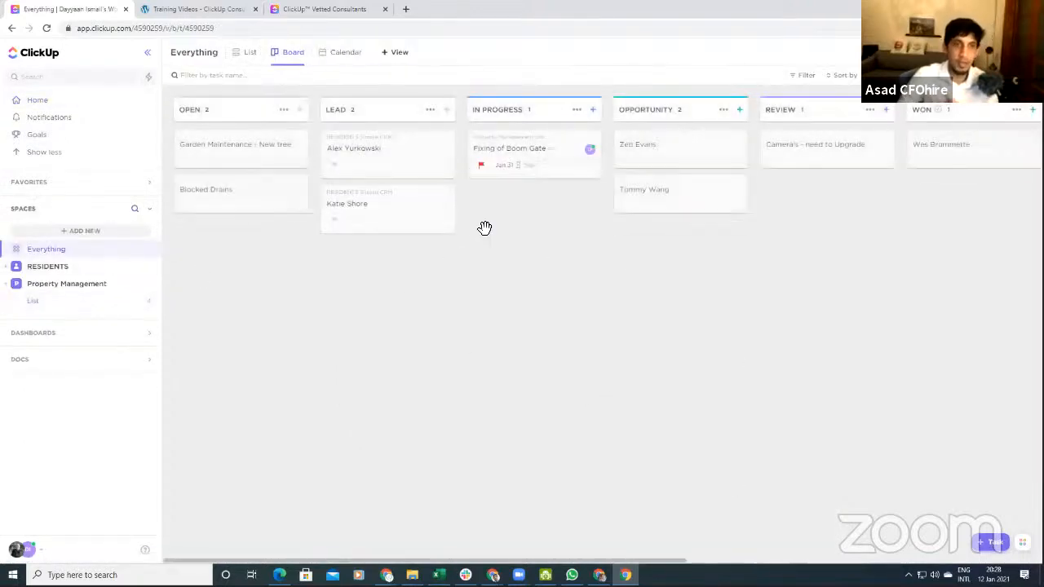
left_click(400, 54)
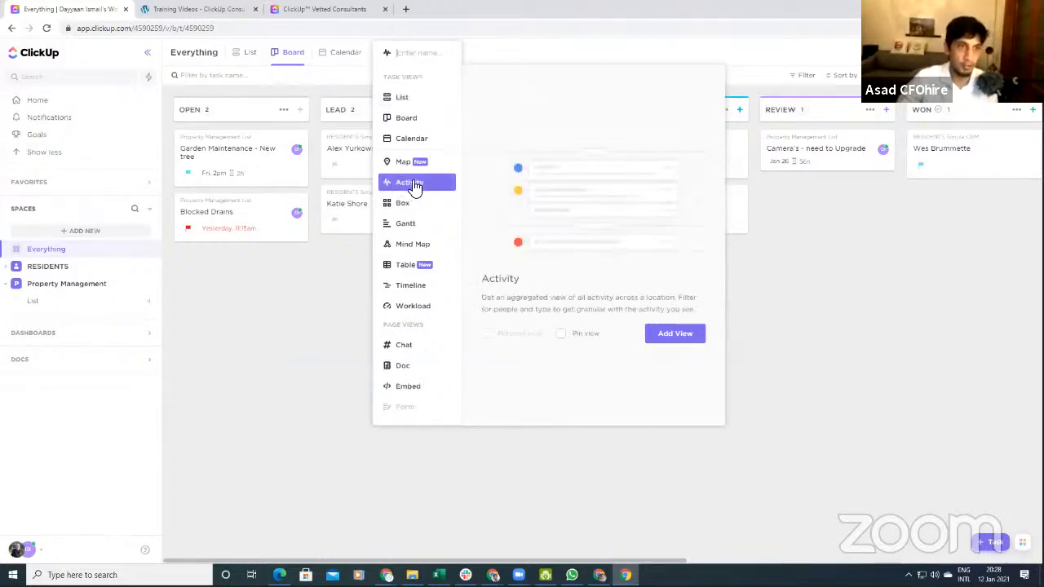
left_click(667, 336)
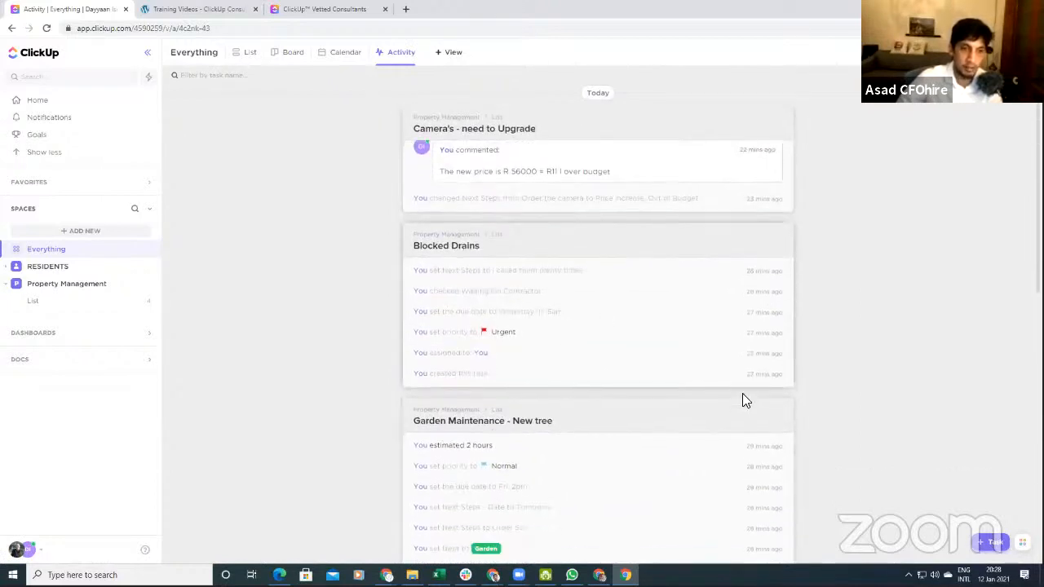
Step: Review the activity feed and the fields available for filtering it, applying no filter
scroll(677, 379, "down", 3)
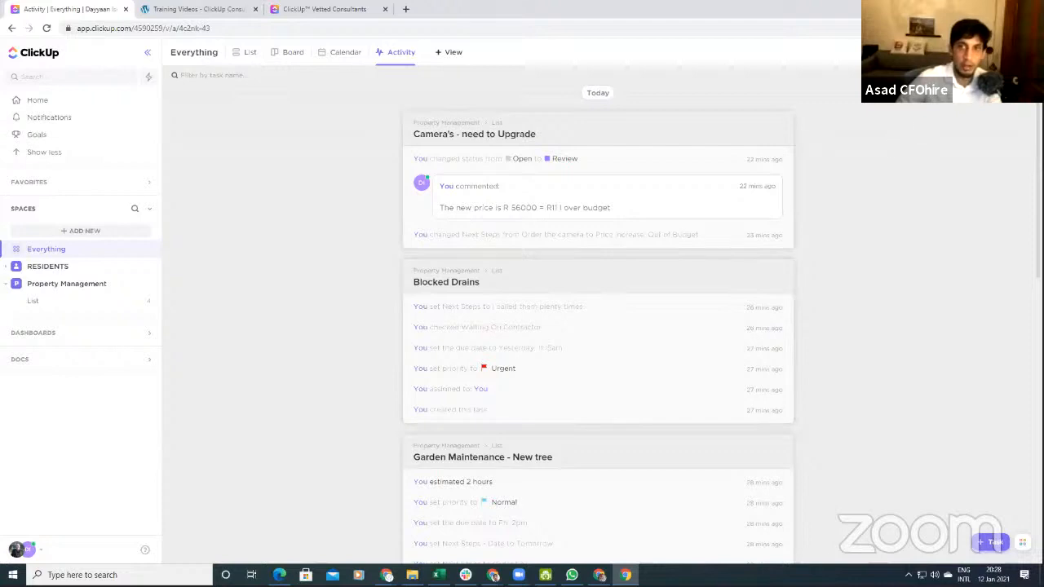
left_click(870, 75)
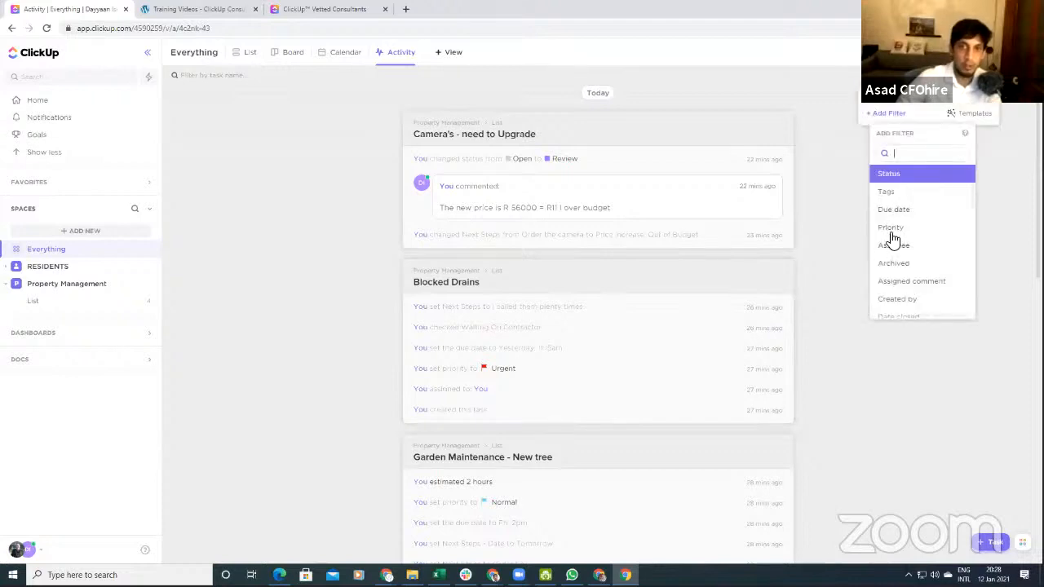
left_click(860, 435)
Step: Open the Blocked Drains task from the activity feed and set its due date to January 21, 2021
left_click(454, 284)
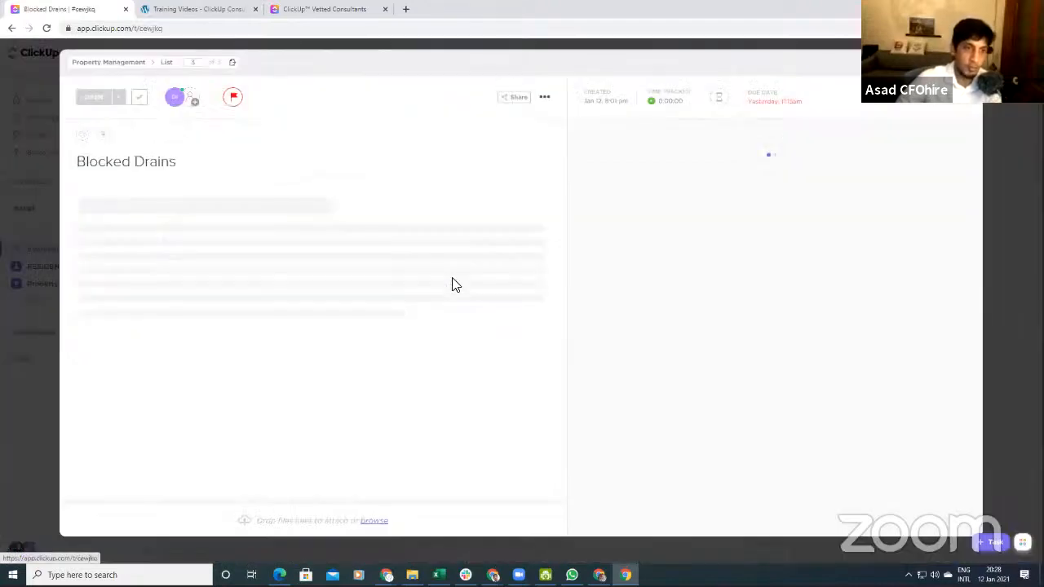
left_click(779, 104)
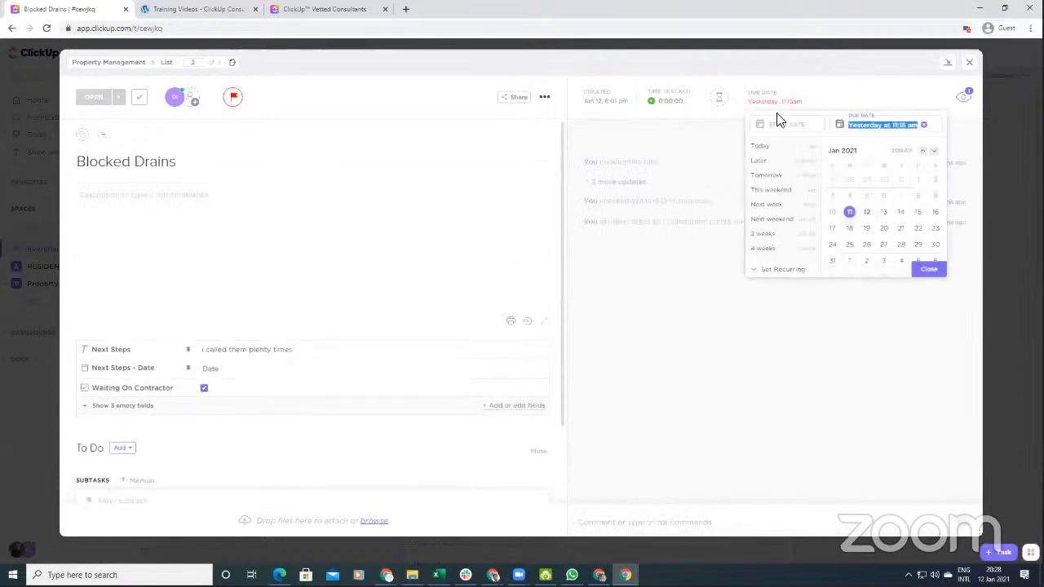
left_click(901, 230)
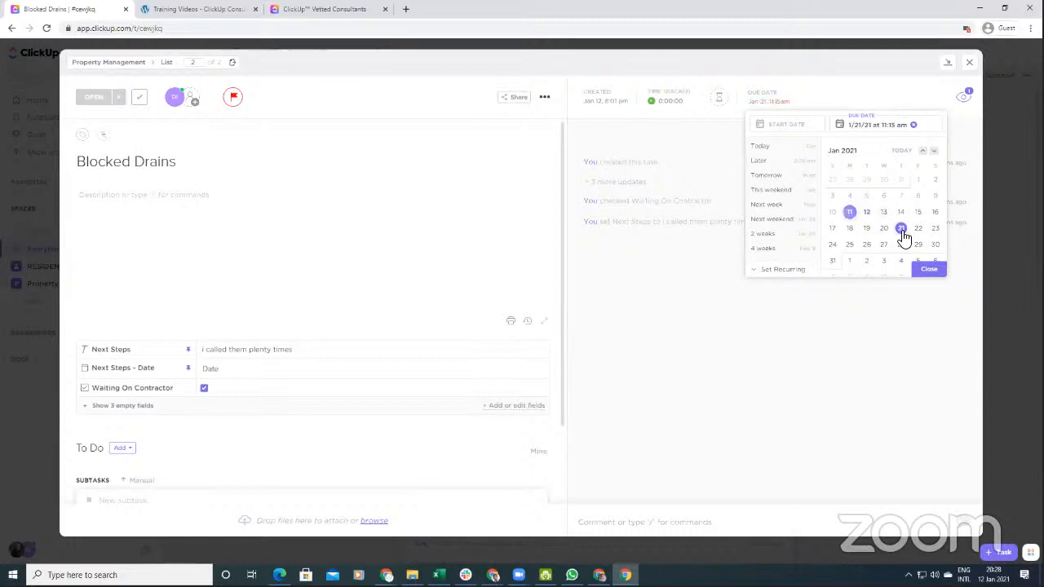
left_click(930, 270)
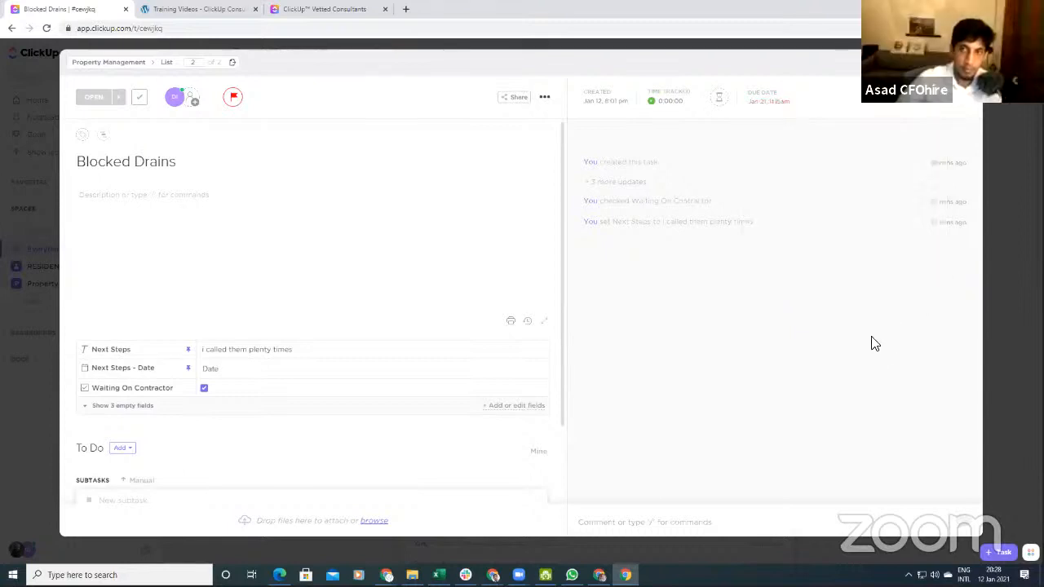
Step: Inspect the Blocked Drains task's fields, sharing options and people permissions, sending no invitation, and close the task
scroll(355, 391, "down", 1)
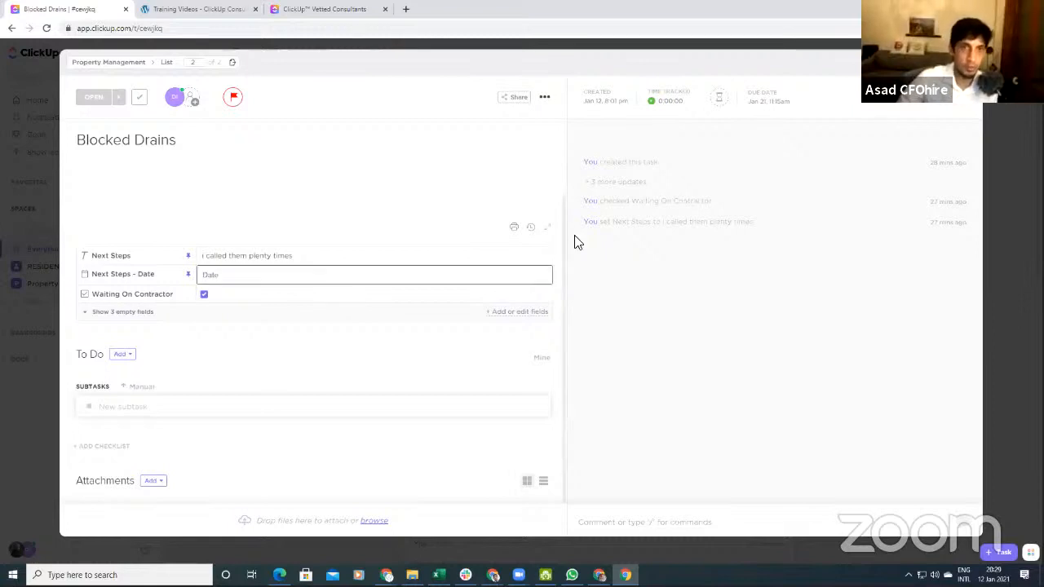
left_click(543, 100)
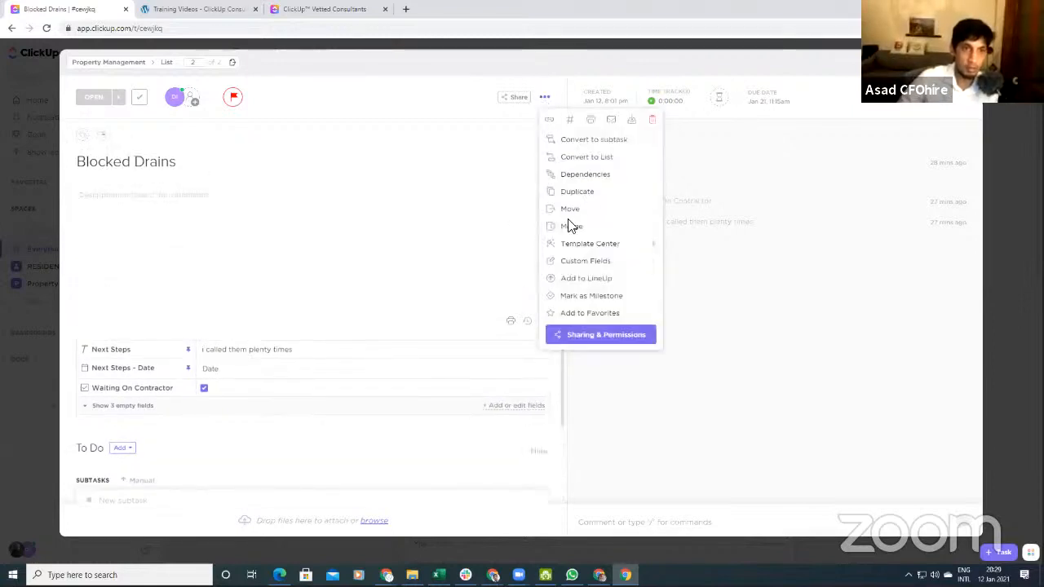
left_click(599, 341)
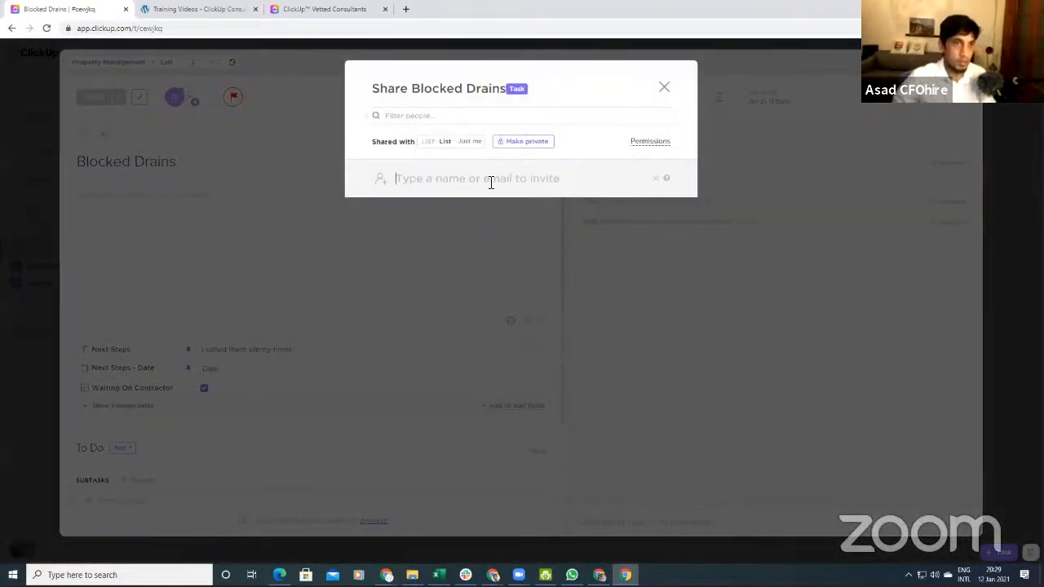
type("rt")
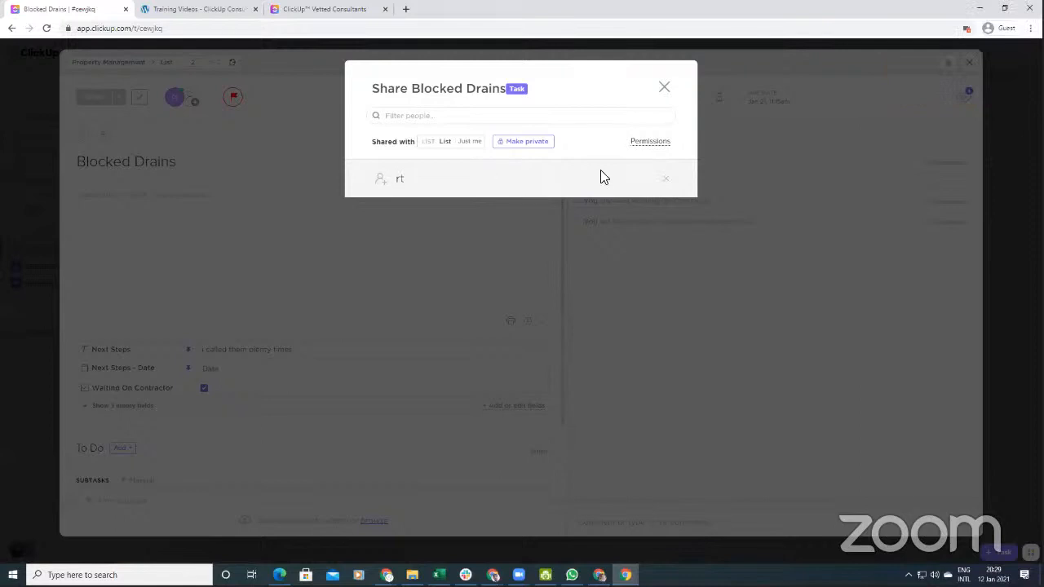
left_click(642, 142)
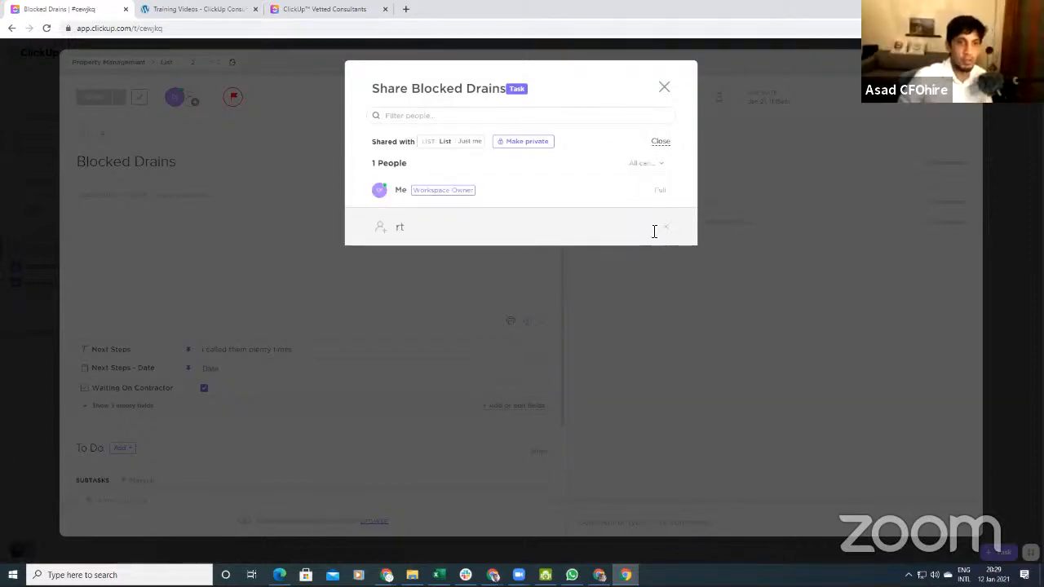
left_click(660, 90)
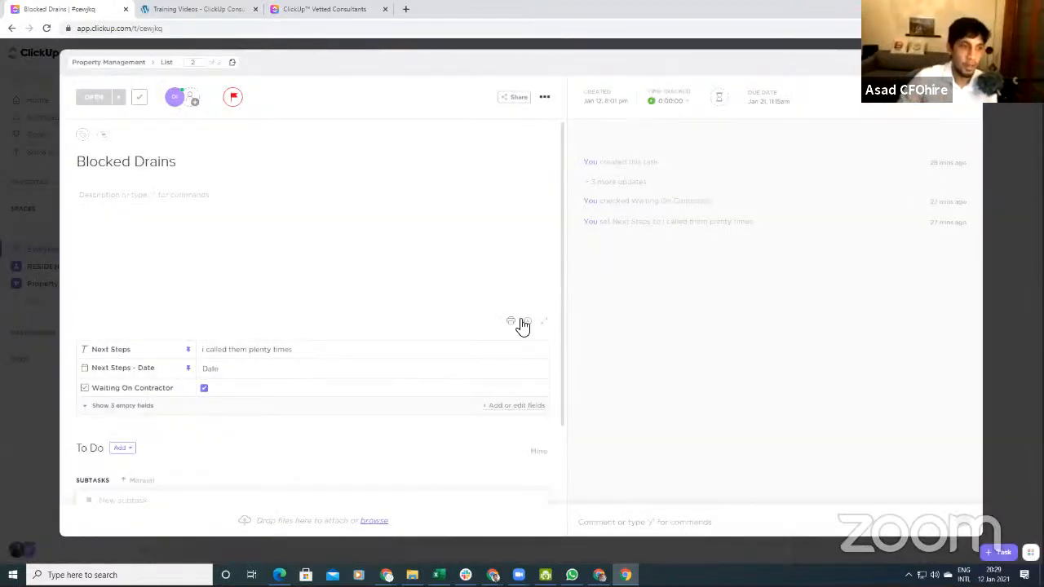
scroll(350, 313, "down", 1)
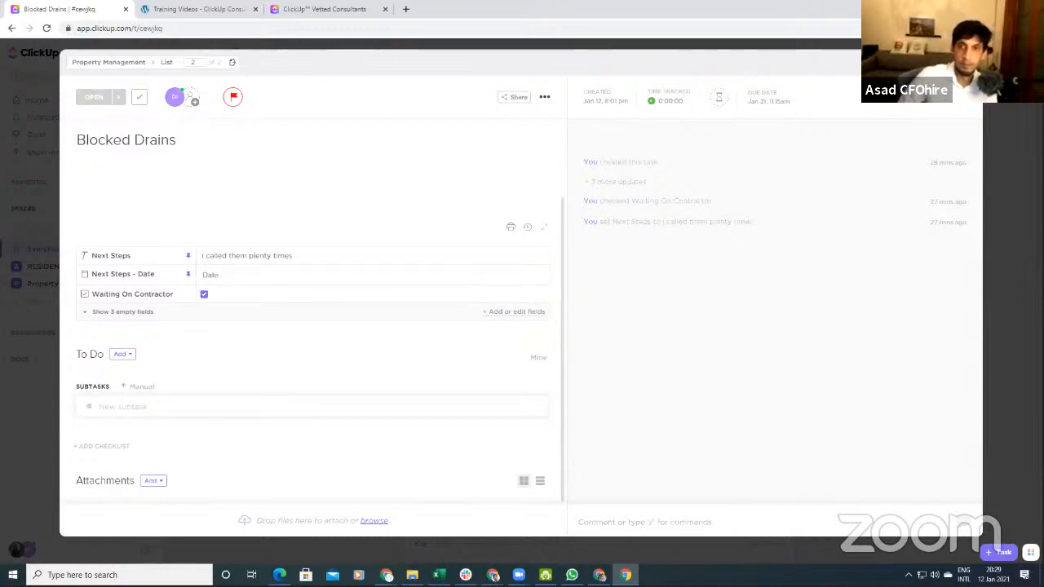
key("Escape")
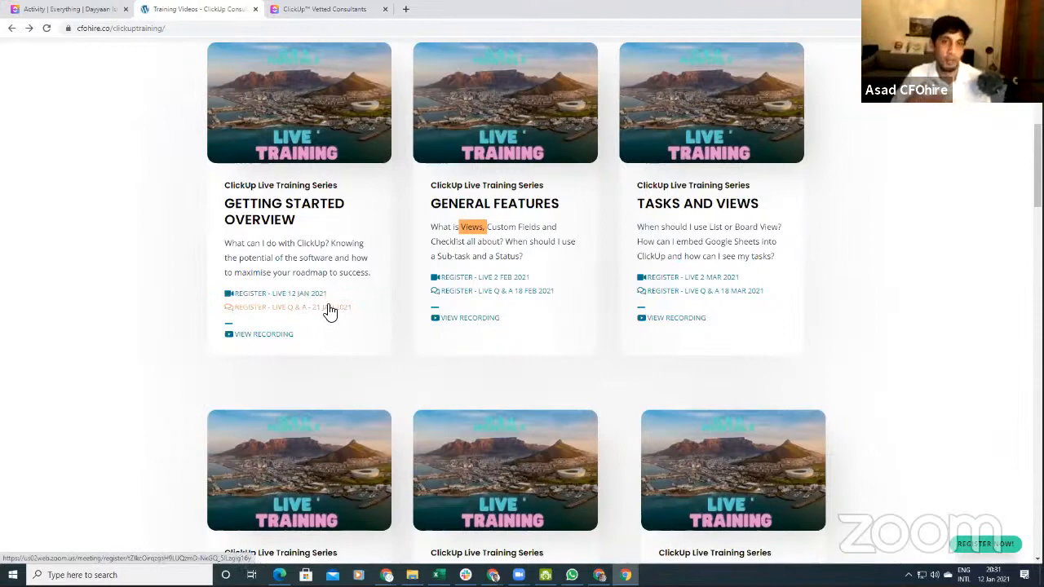
Step: Switch from the training page back to the Everything activity feed and minimize the browser window
left_click(72, 9)
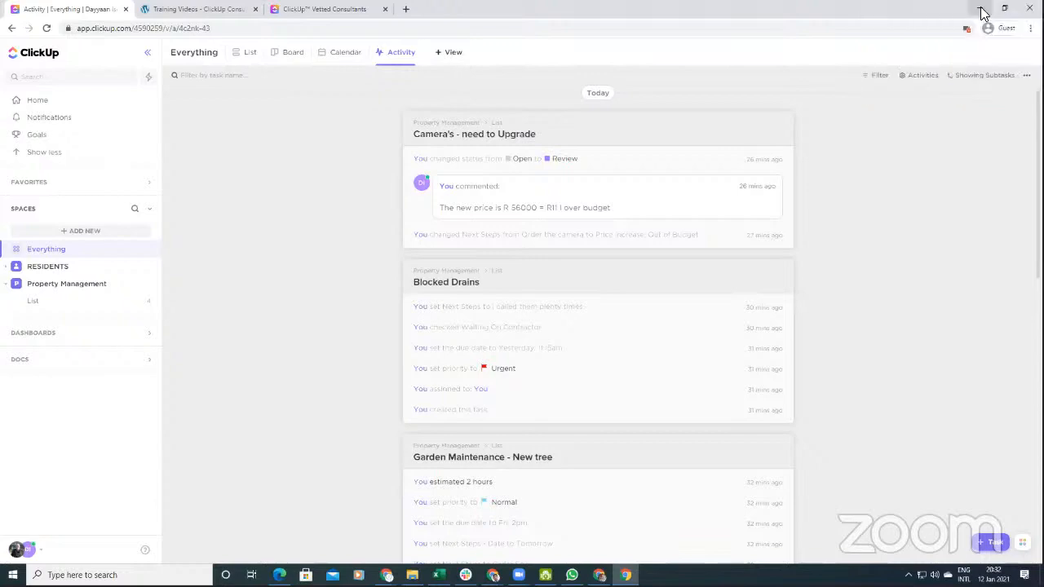
left_click(979, 8)
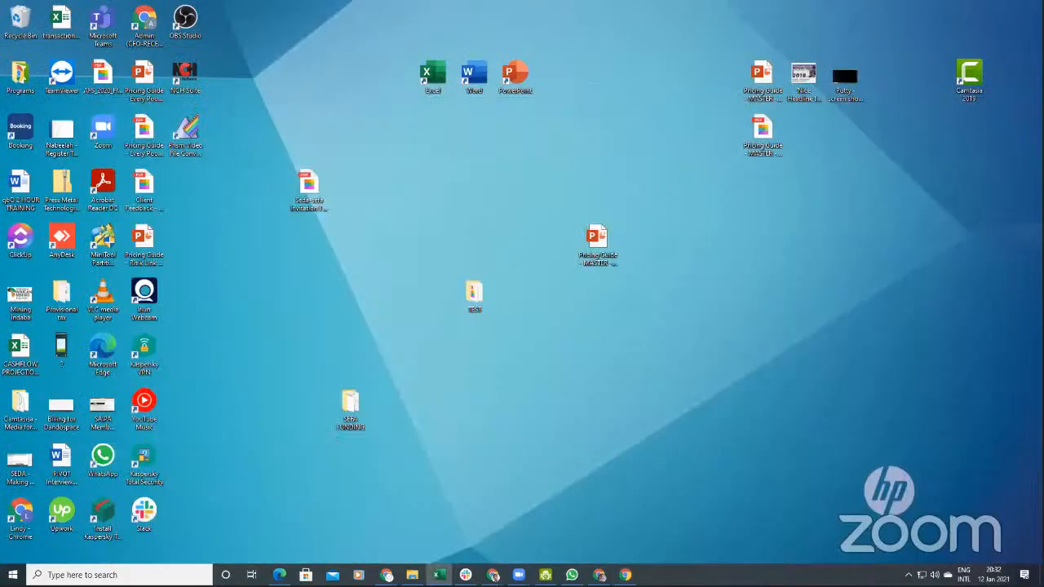